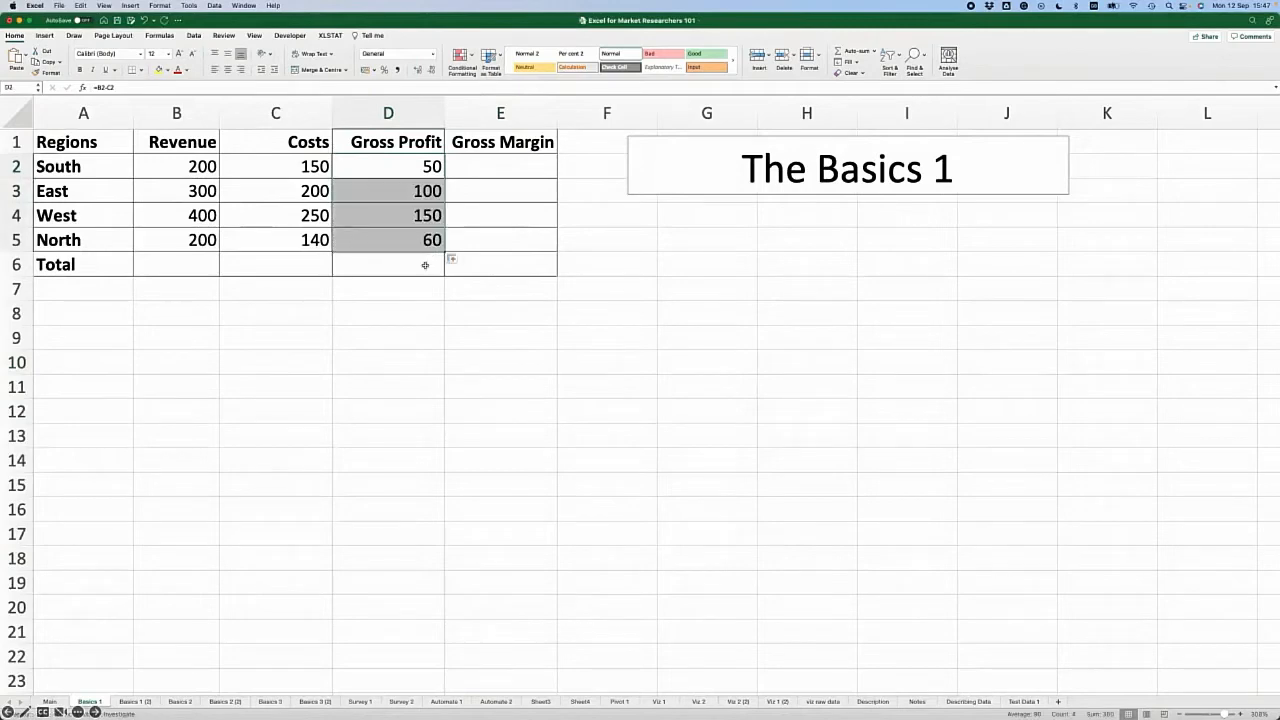
- Calculate South's gross margin in E2 by dividing gross profit by revenue with the formula =D2/B2
{"action": "left_click", "coordinate": [500, 168]}
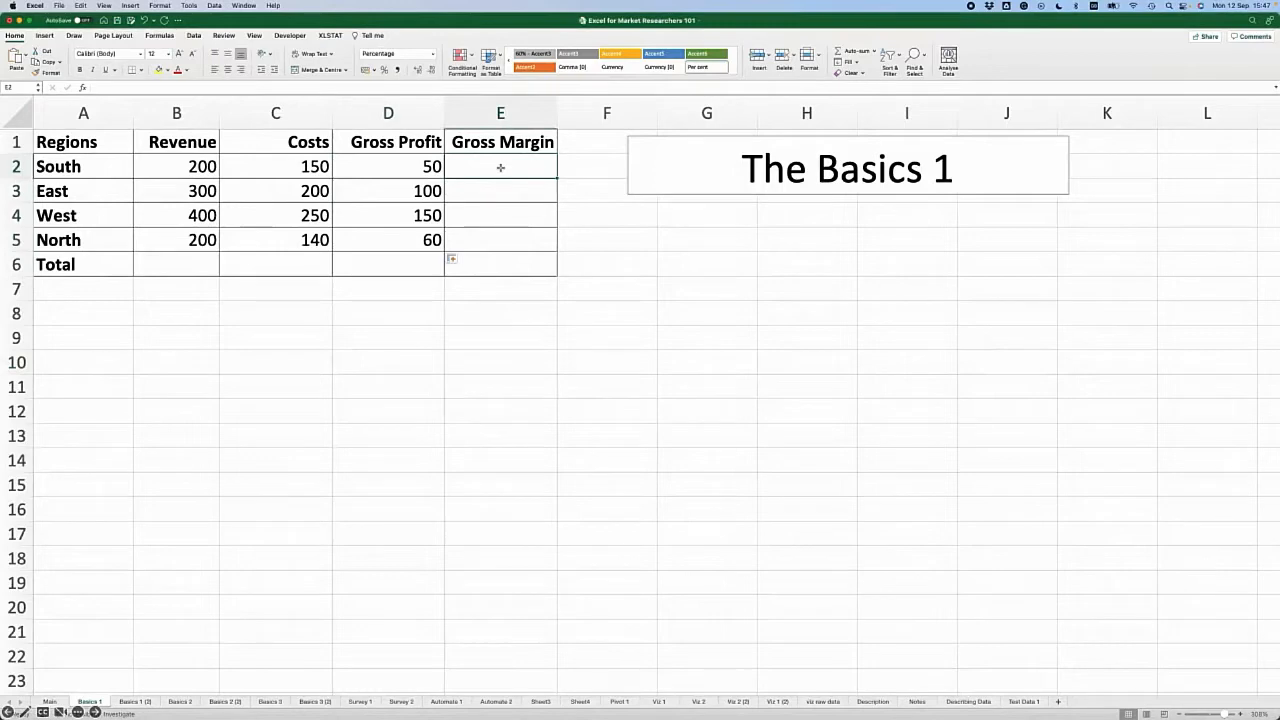
{"action": "type", "text": "="}
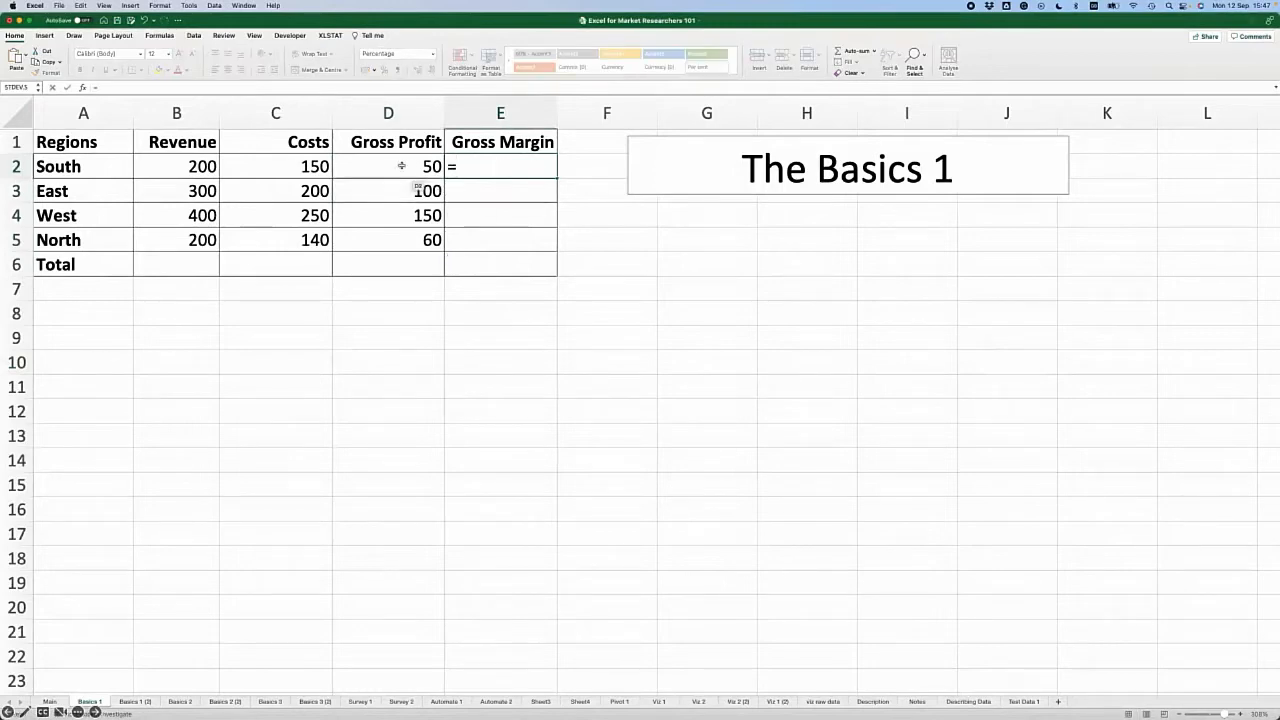
{"action": "left_click", "coordinate": [401, 166]}
{"action": "type", "text": "/"}
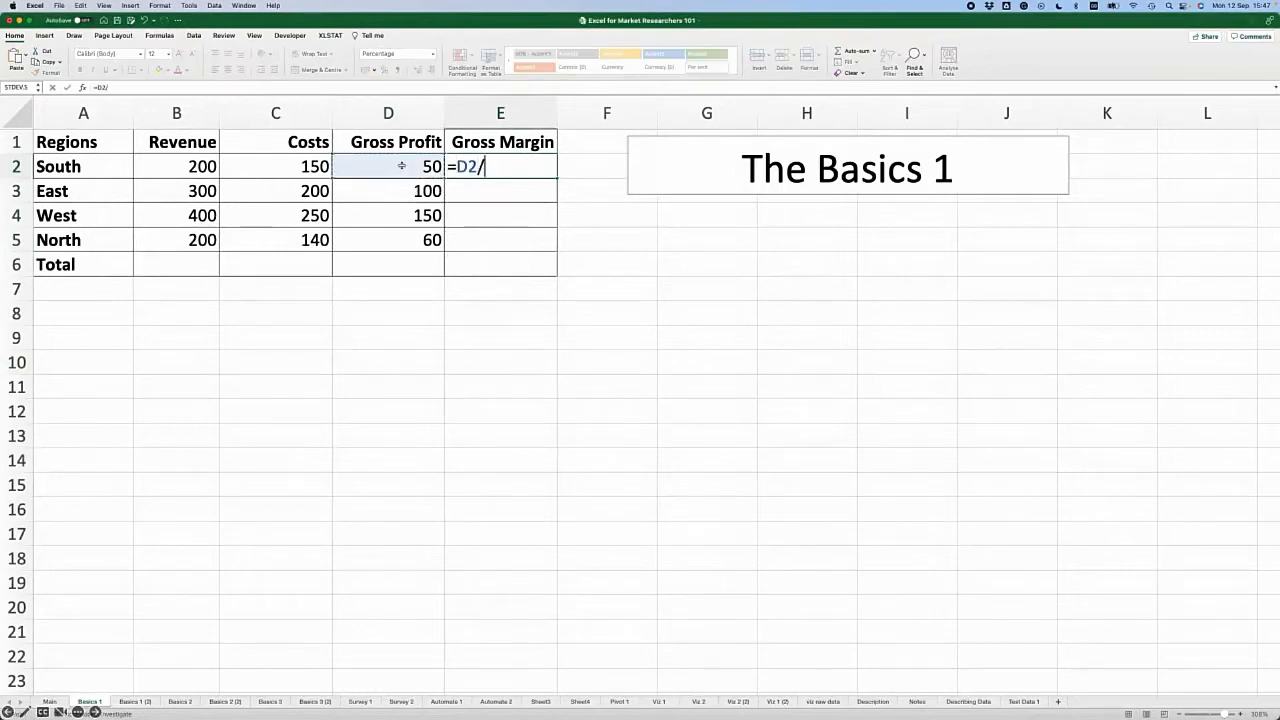
{"action": "left_click", "coordinate": [203, 168]}
{"action": "key", "text": "Return"}
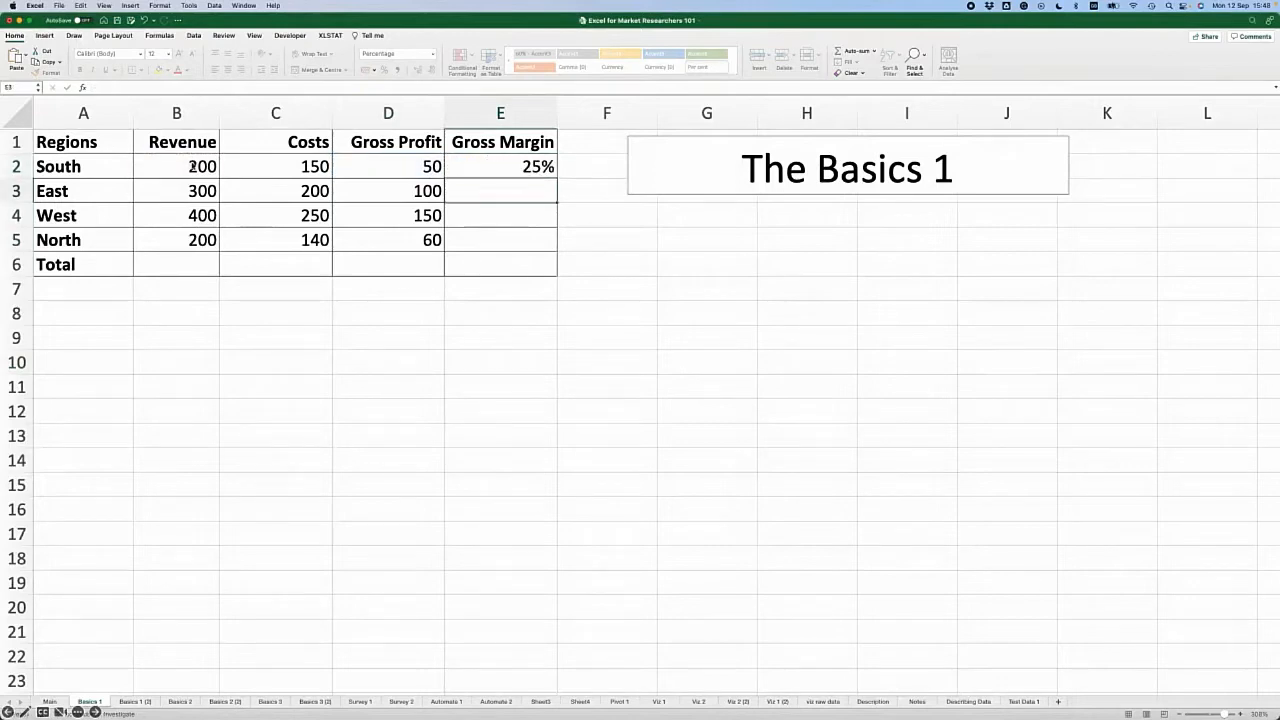
- Fill the gross margin formula from E2 down the column, and clear the copied formula from Total cell E6
{"action": "left_click", "coordinate": [550, 167]}
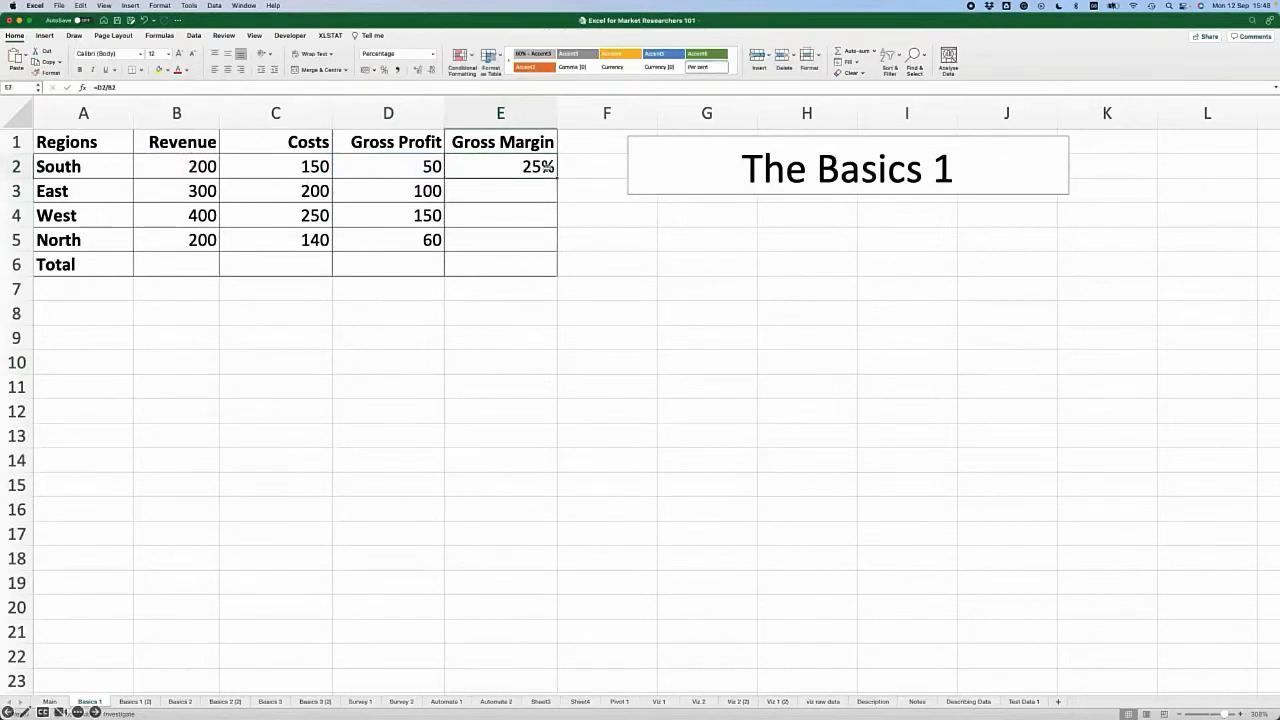
{"action": "double_click", "coordinate": [556, 176]}
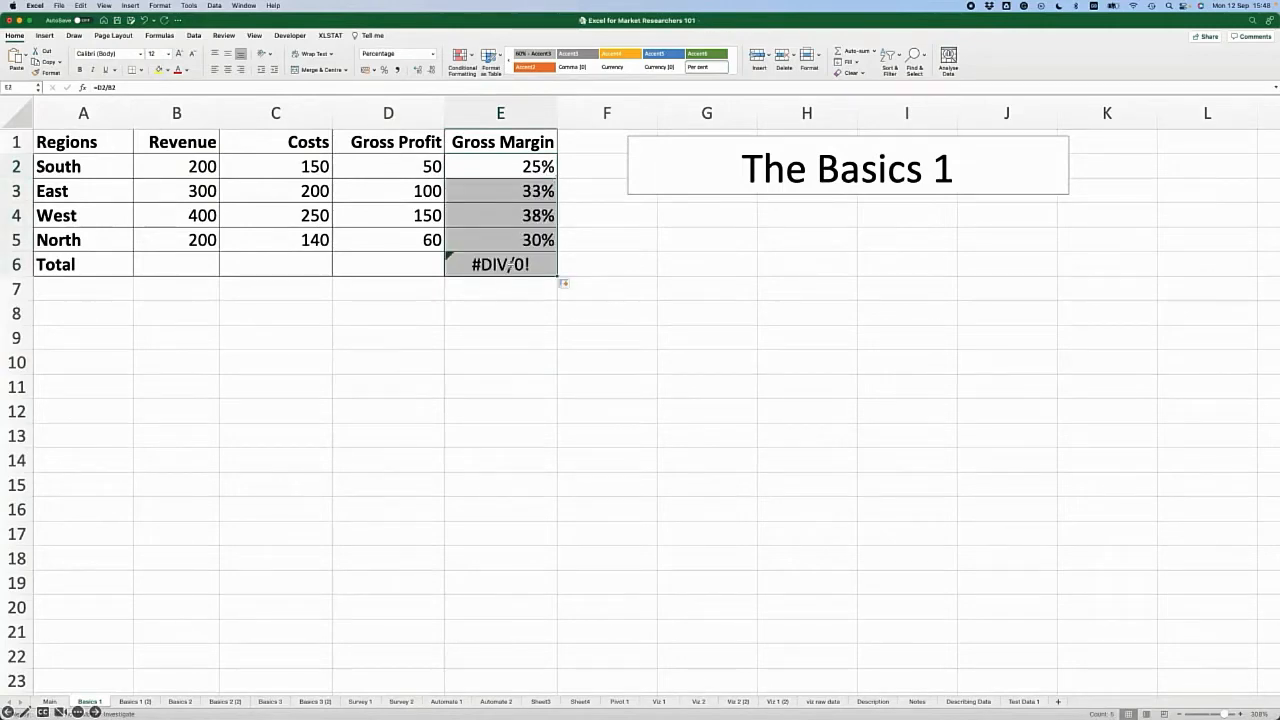
{"action": "left_click", "coordinate": [510, 265]}
{"action": "key", "text": "Delete"}
{"action": "left_click", "coordinate": [460, 333]}
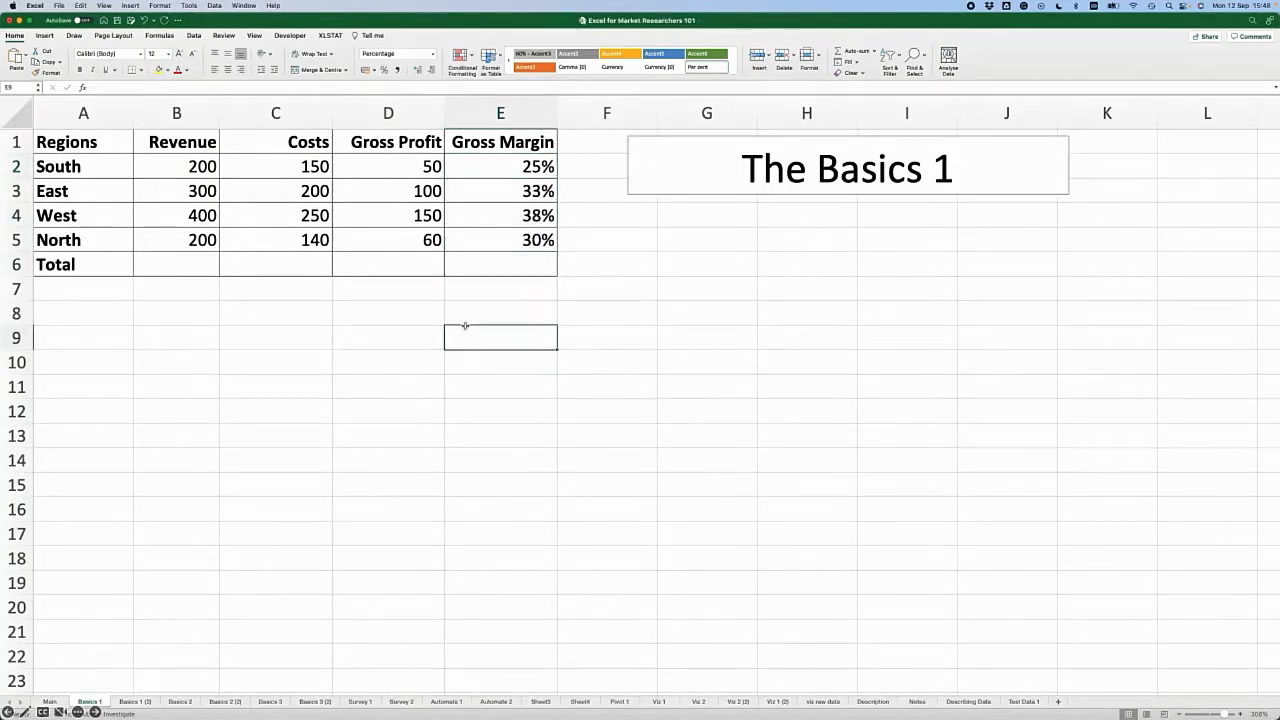
- Total the Revenue column in B6 with the formula =SUM(B2:B5)
{"action": "left_click", "coordinate": [180, 267]}
{"action": "type", "text": "=seum"}
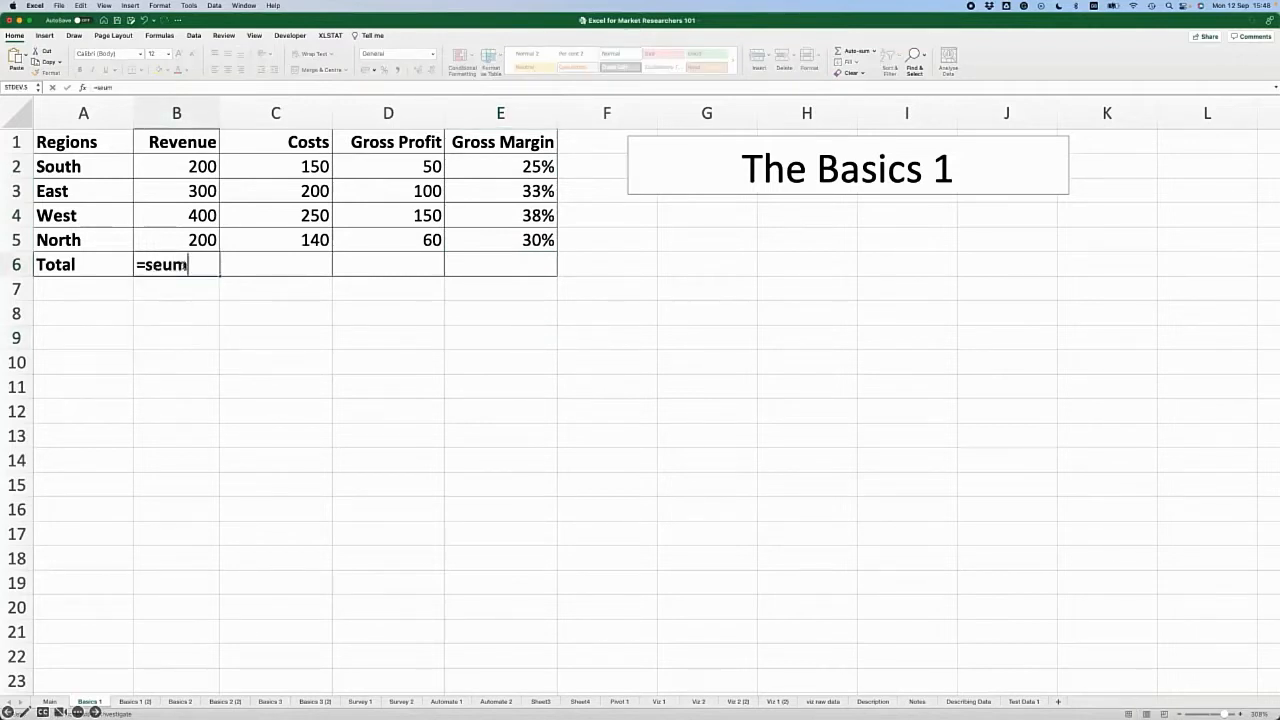
{"action": "key", "text": "BackSpace"}
{"action": "key", "text": "BackSpace"}
{"action": "key", "text": "BackSpace"}
{"action": "type", "text": "u"}
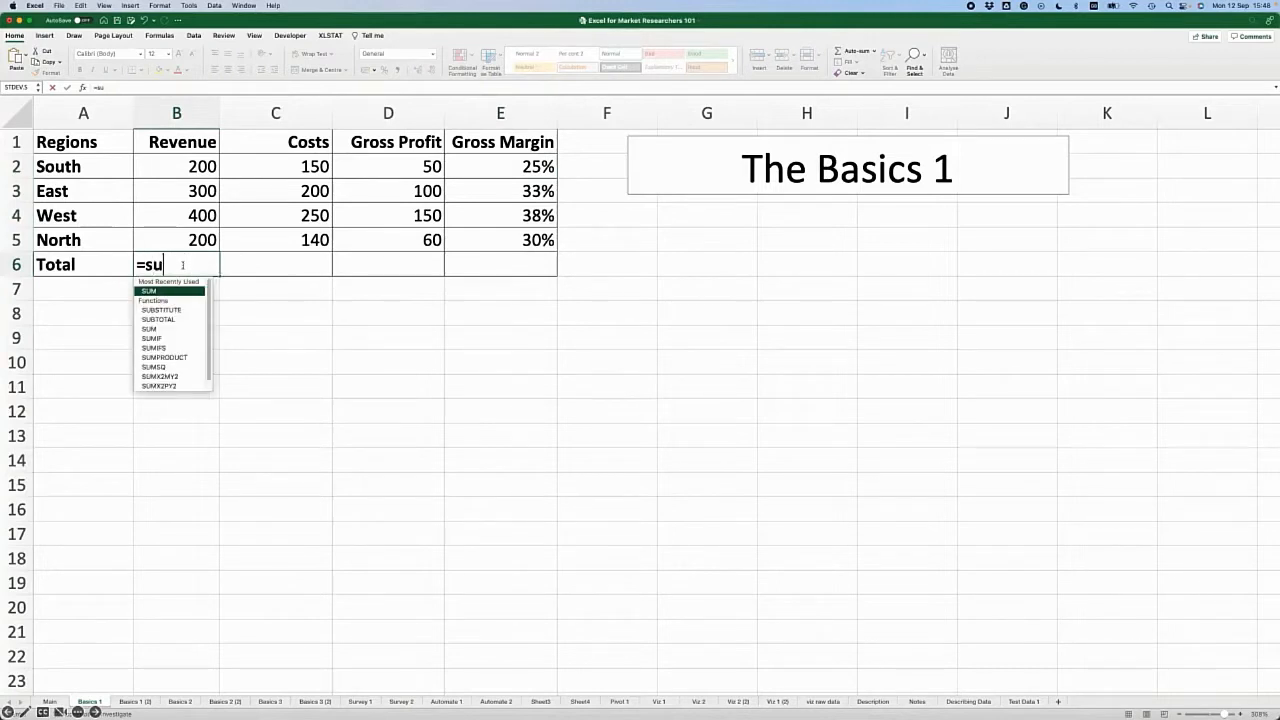
{"action": "type", "text": "m("}
{"action": "left_click_drag", "start_coordinate": [177, 166], "coordinate": [180, 240]}
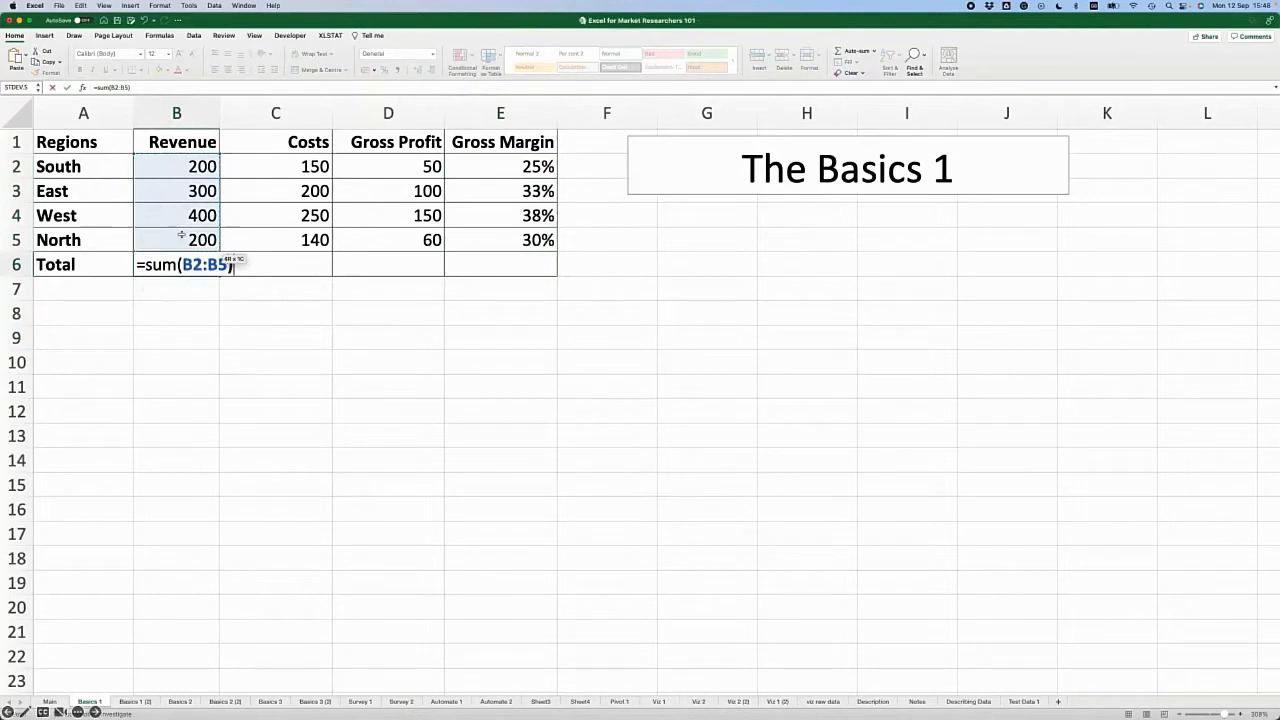
{"action": "key", "text": "Return"}
- Total the Costs column in C6 with AutoSum over C2:C5, and fill the formula across to Gross Profit cell D6
{"action": "left_click", "coordinate": [295, 262]}
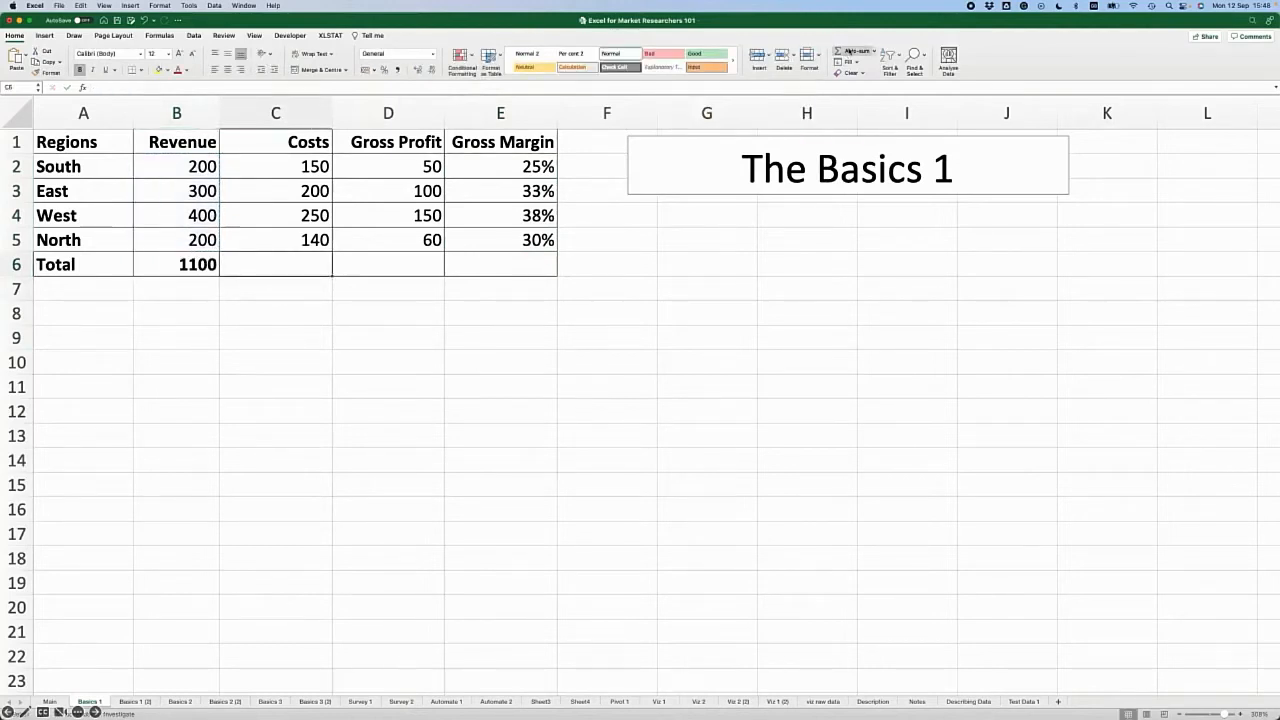
{"action": "left_click", "coordinate": [848, 51]}
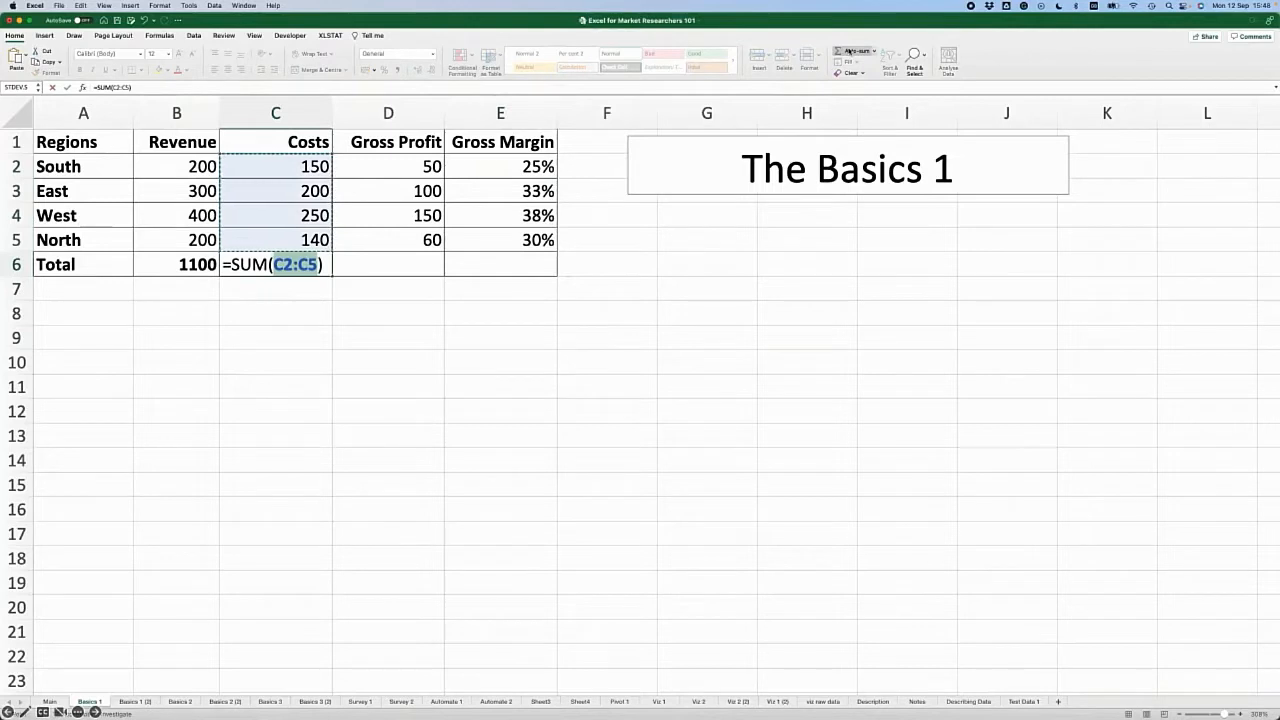
{"action": "key", "text": "Return"}
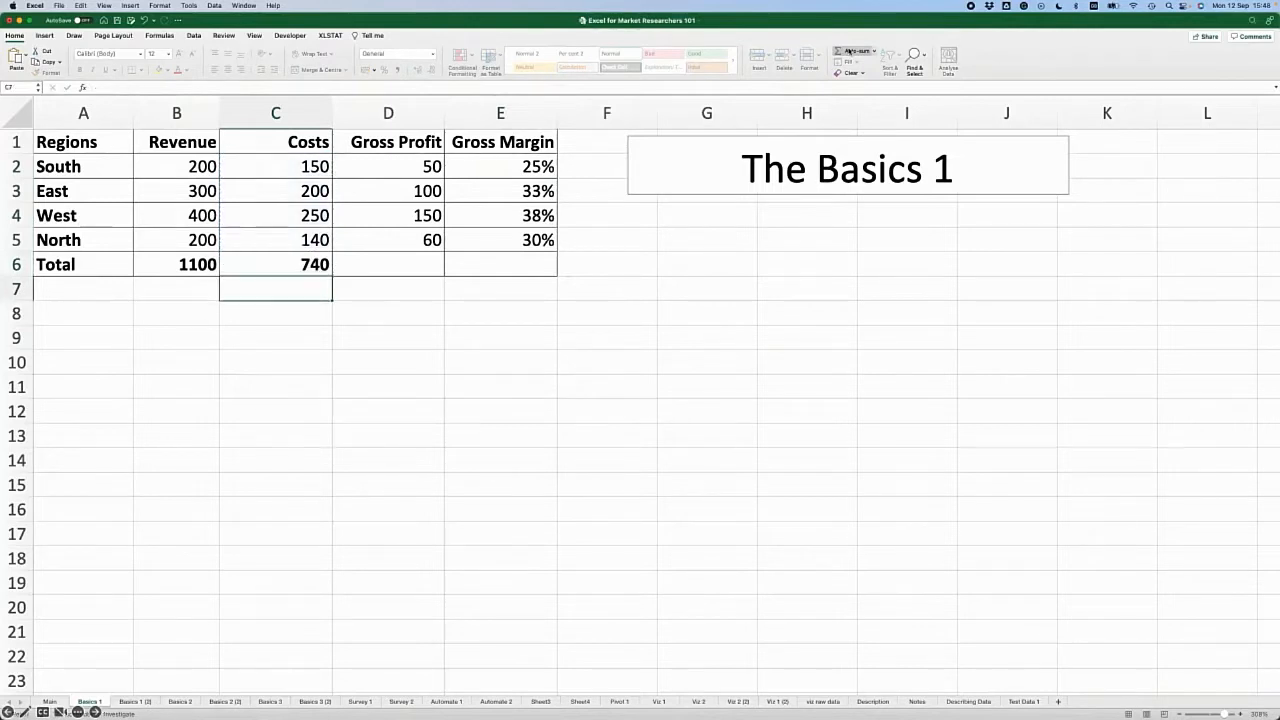
{"action": "left_click_drag", "start_coordinate": [321, 267], "coordinate": [340, 264]}
{"action": "key", "text": "super+r"}
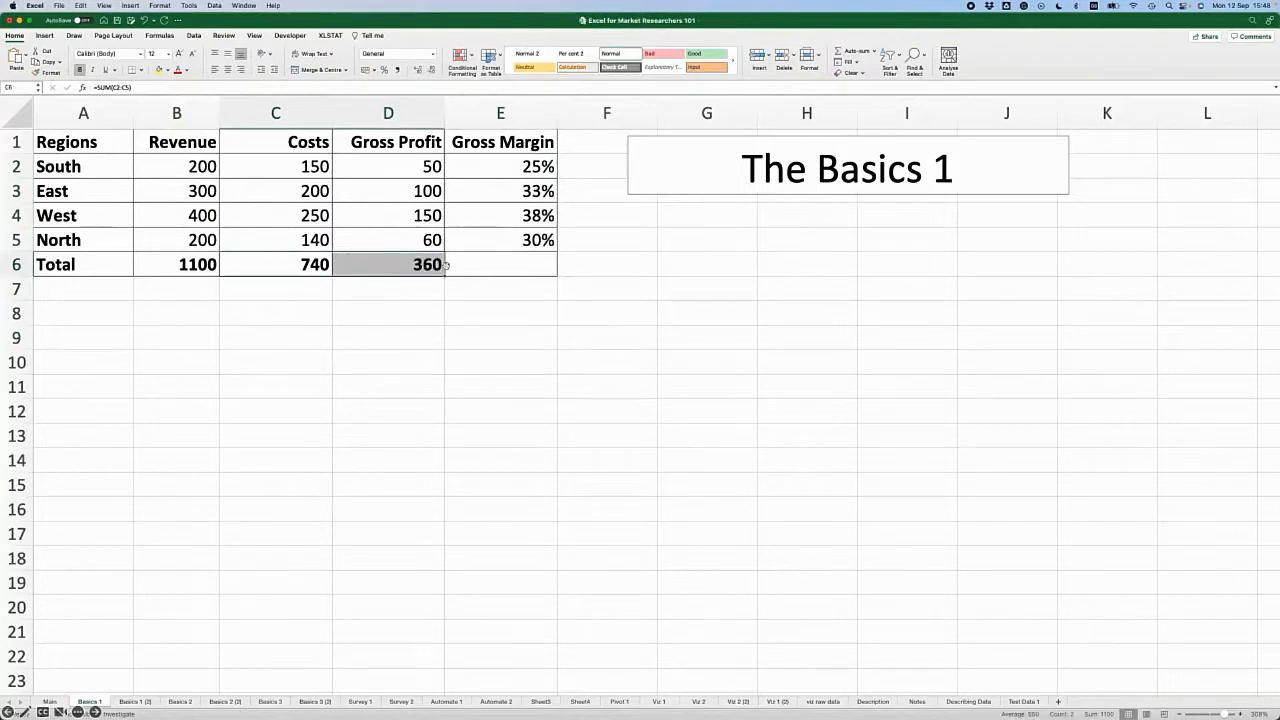
- Fill the gross margin formula from E5 down into Total cell E6 and make that cell bold
{"action": "left_click", "coordinate": [527, 271]}
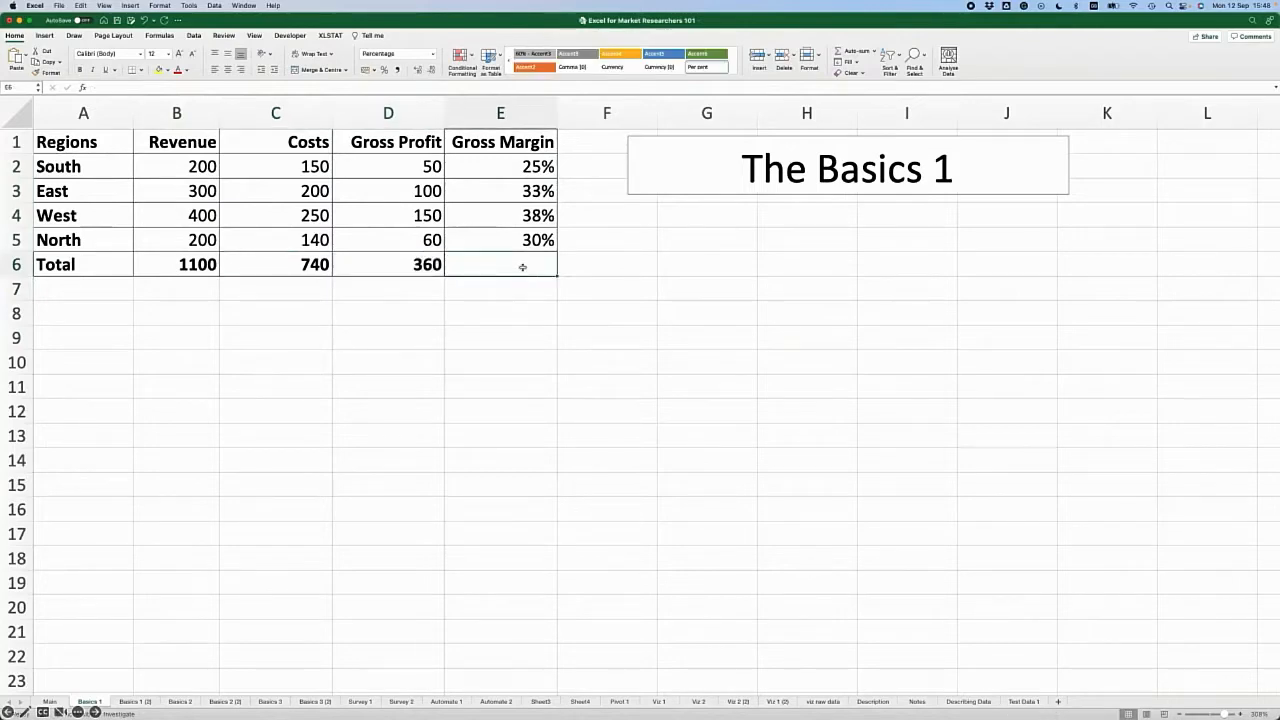
{"action": "left_click_drag", "start_coordinate": [525, 242], "coordinate": [525, 255]}
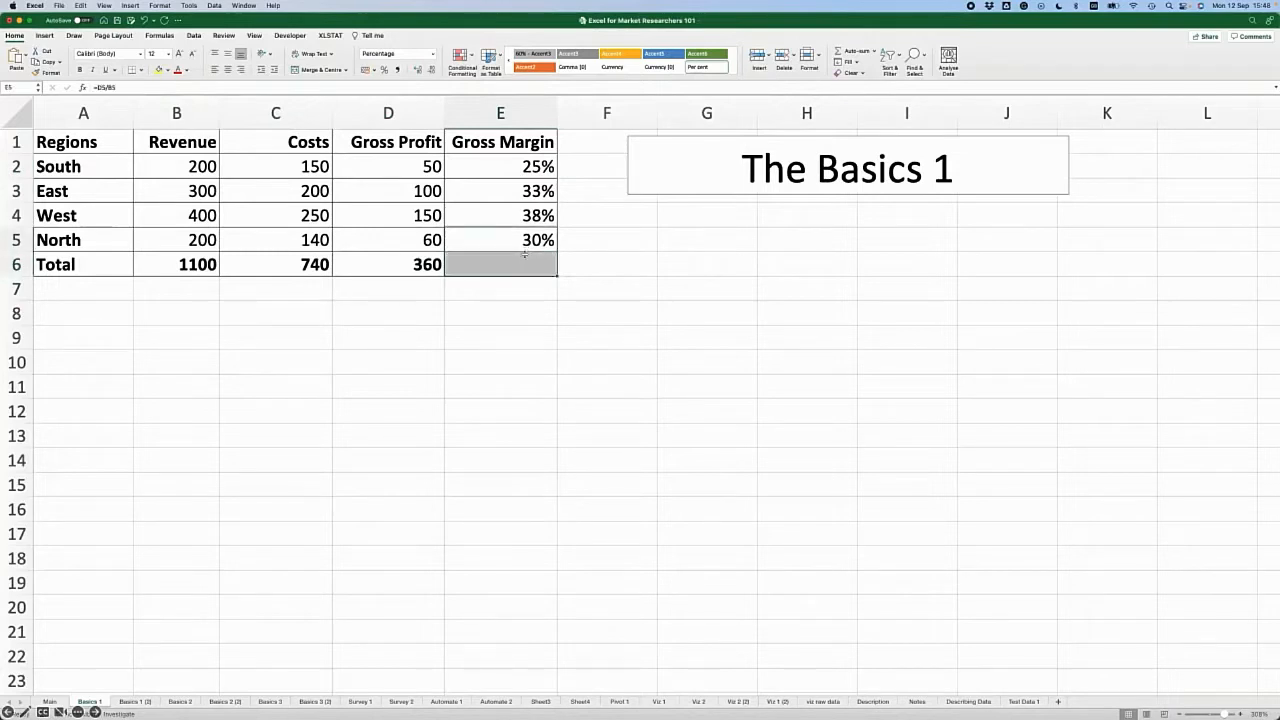
{"action": "key", "text": "ctrl+d"}
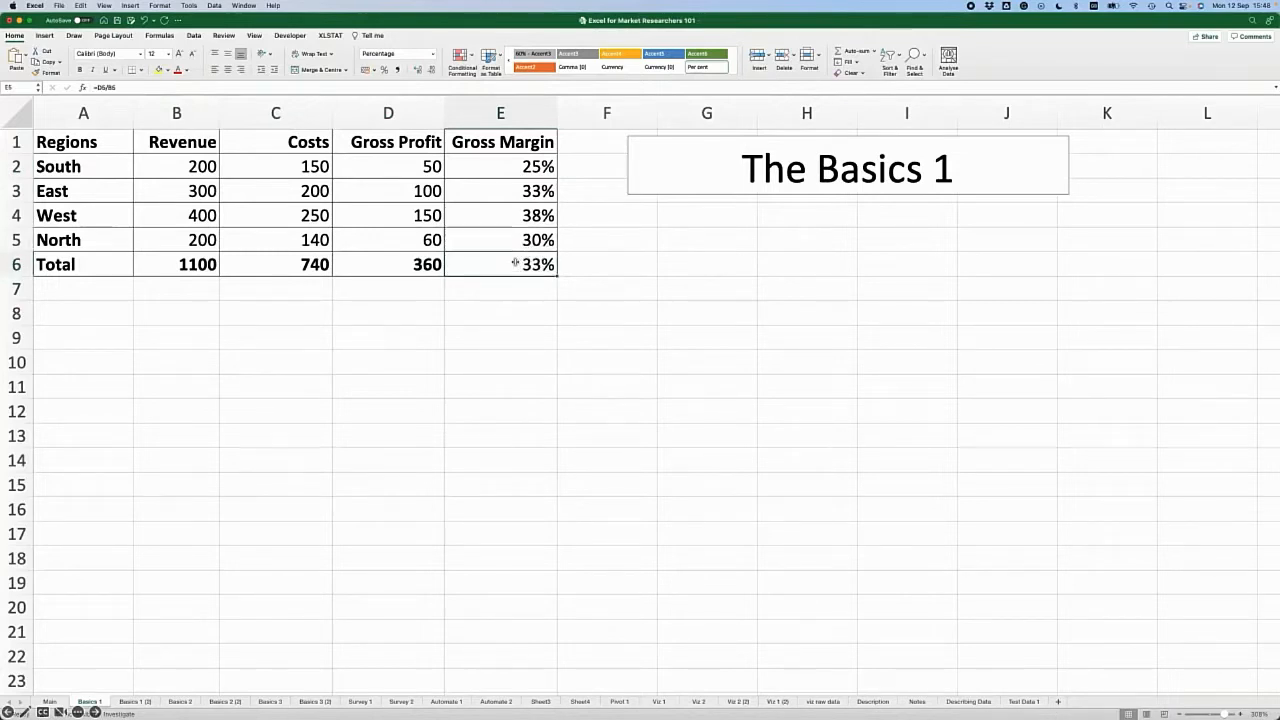
{"action": "left_click", "coordinate": [81, 70]}
{"action": "left_click", "coordinate": [601, 409]}
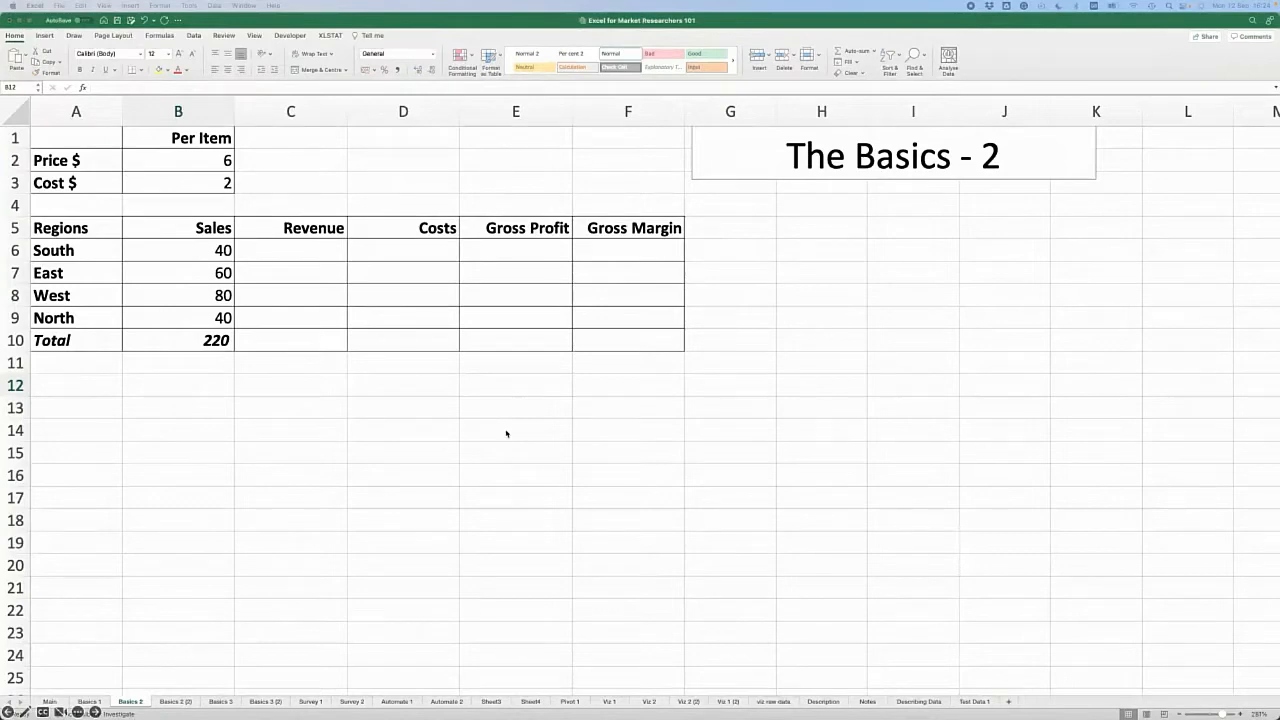
- On the Basics 2 sheet, enter South's revenue in C6 as =B6*$B$2 and fill the formula down to C9
{"action": "left_click", "coordinate": [300, 251]}
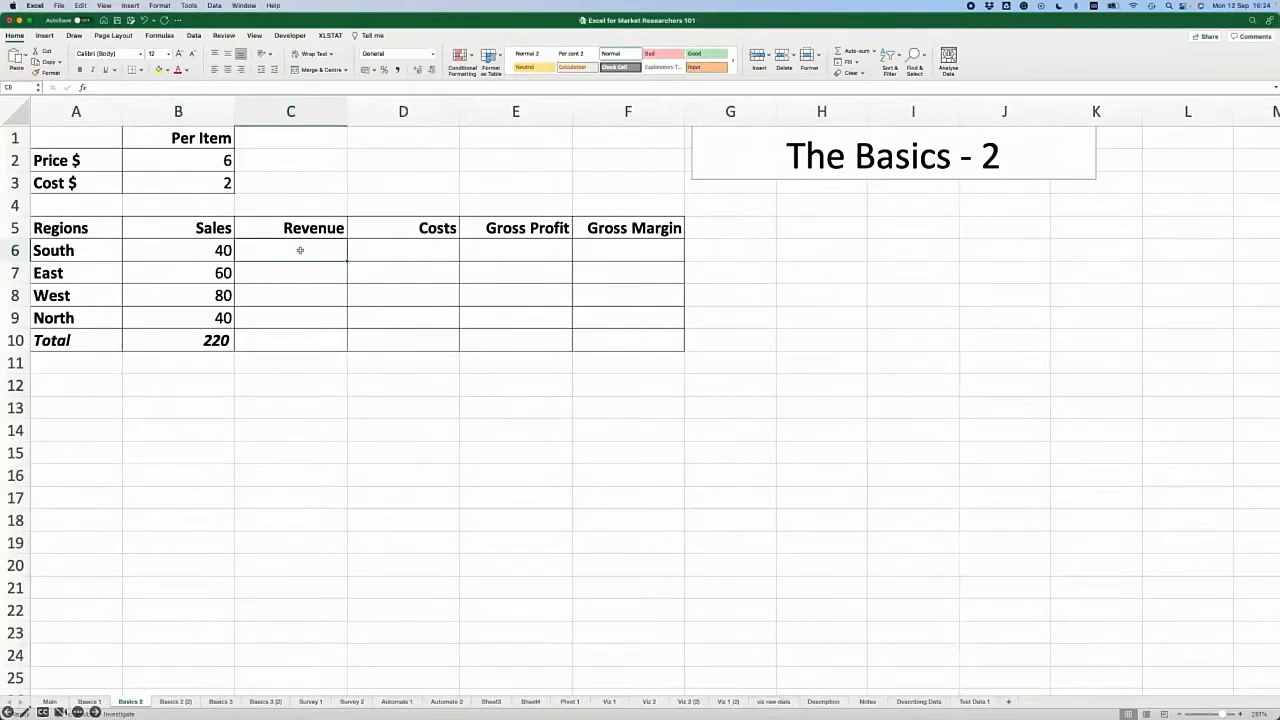
{"action": "type", "text": "="}
{"action": "left_click", "coordinate": [210, 251]}
{"action": "type", "text": "*"}
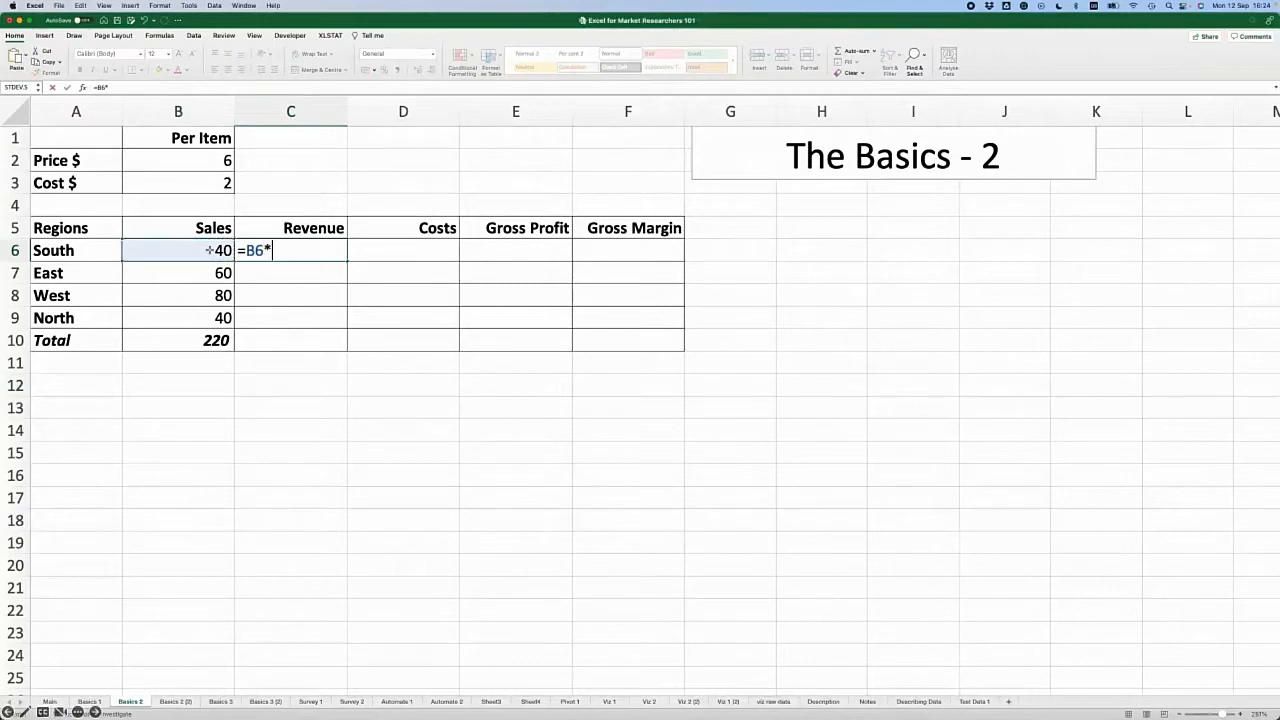
{"action": "left_click", "coordinate": [199, 161]}
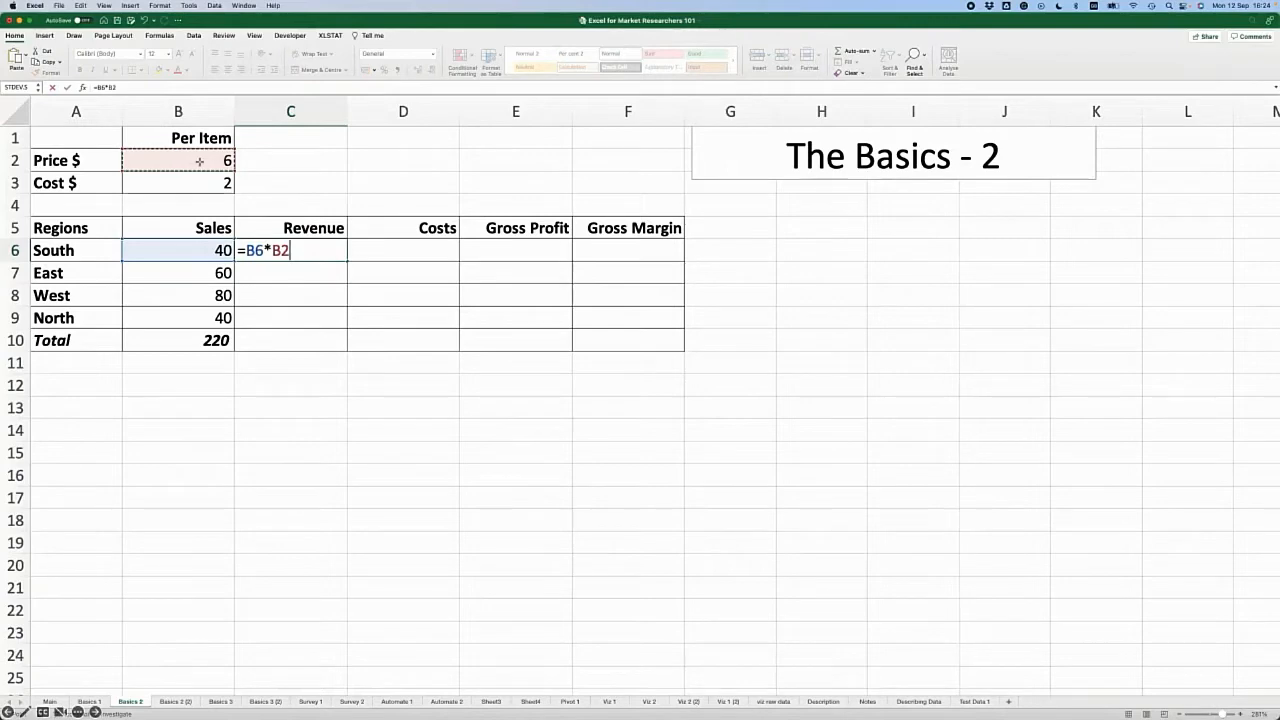
{"action": "left_click", "coordinate": [274, 251]}
{"action": "type", "text": "$"}
{"action": "left_click", "coordinate": [289, 251]}
{"action": "type", "text": "$"}
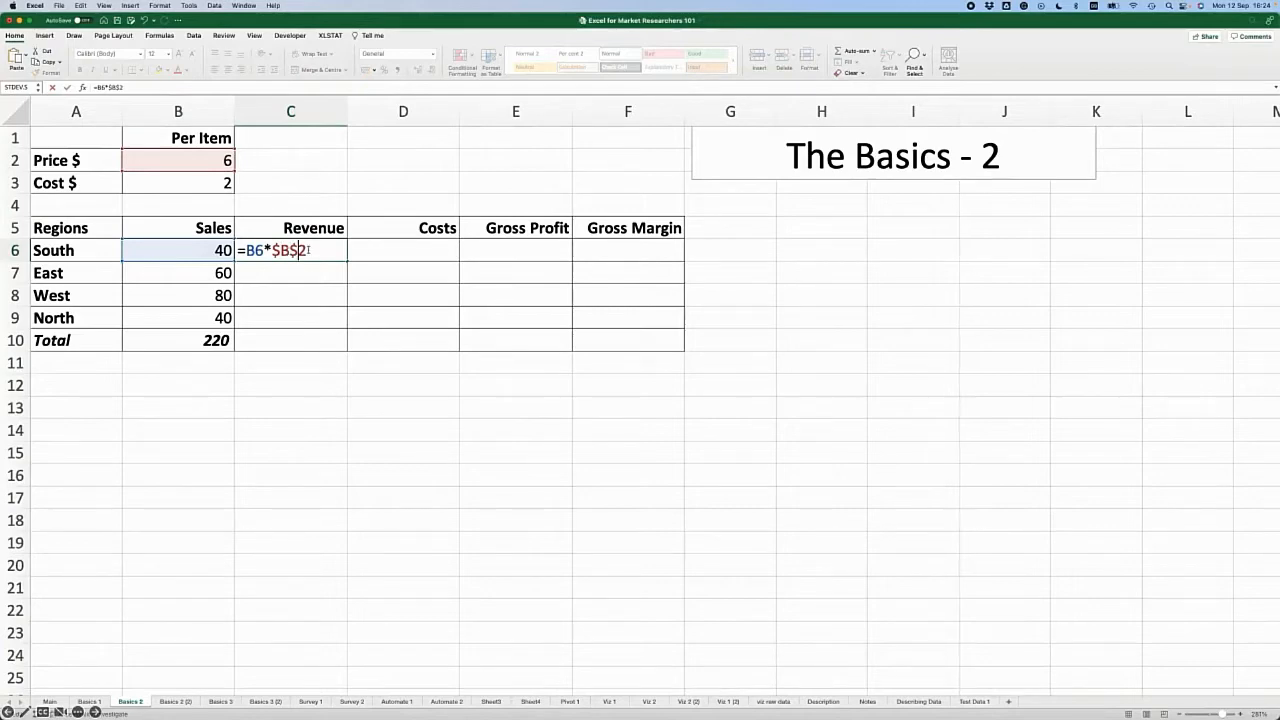
{"action": "key", "text": "Return"}
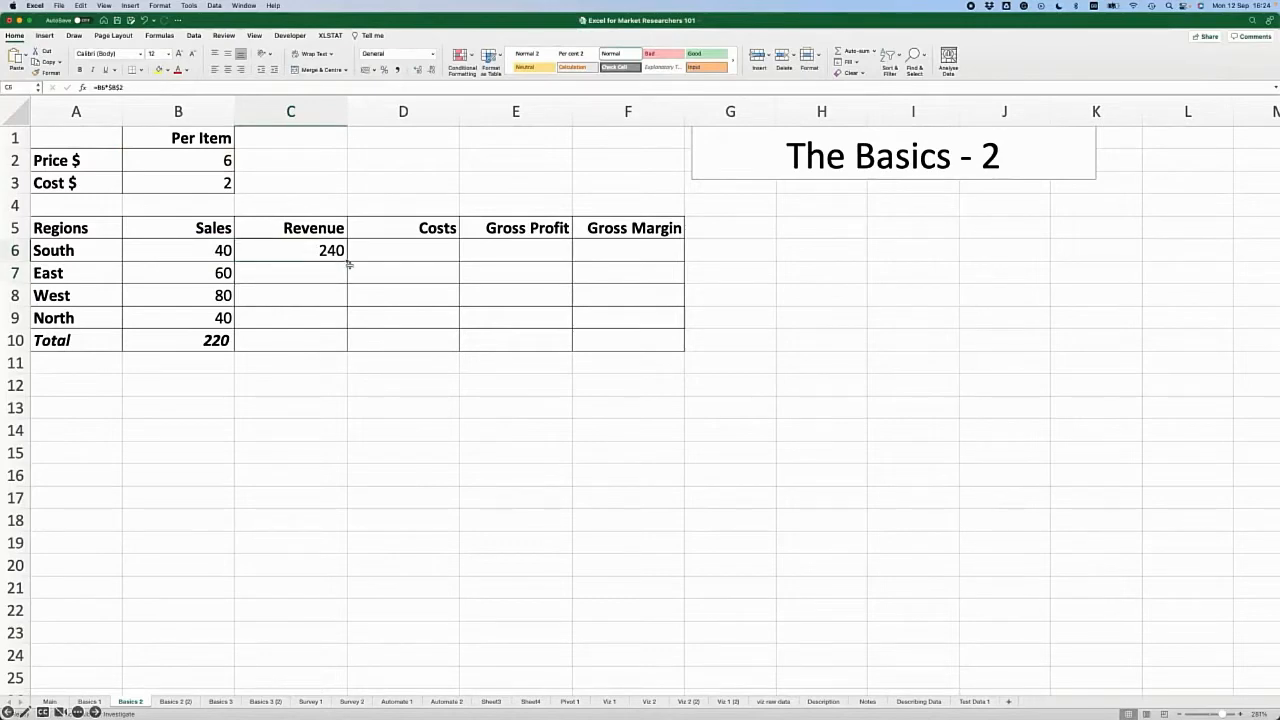
{"action": "left_click_drag", "start_coordinate": [347, 261], "coordinate": [347, 319]}
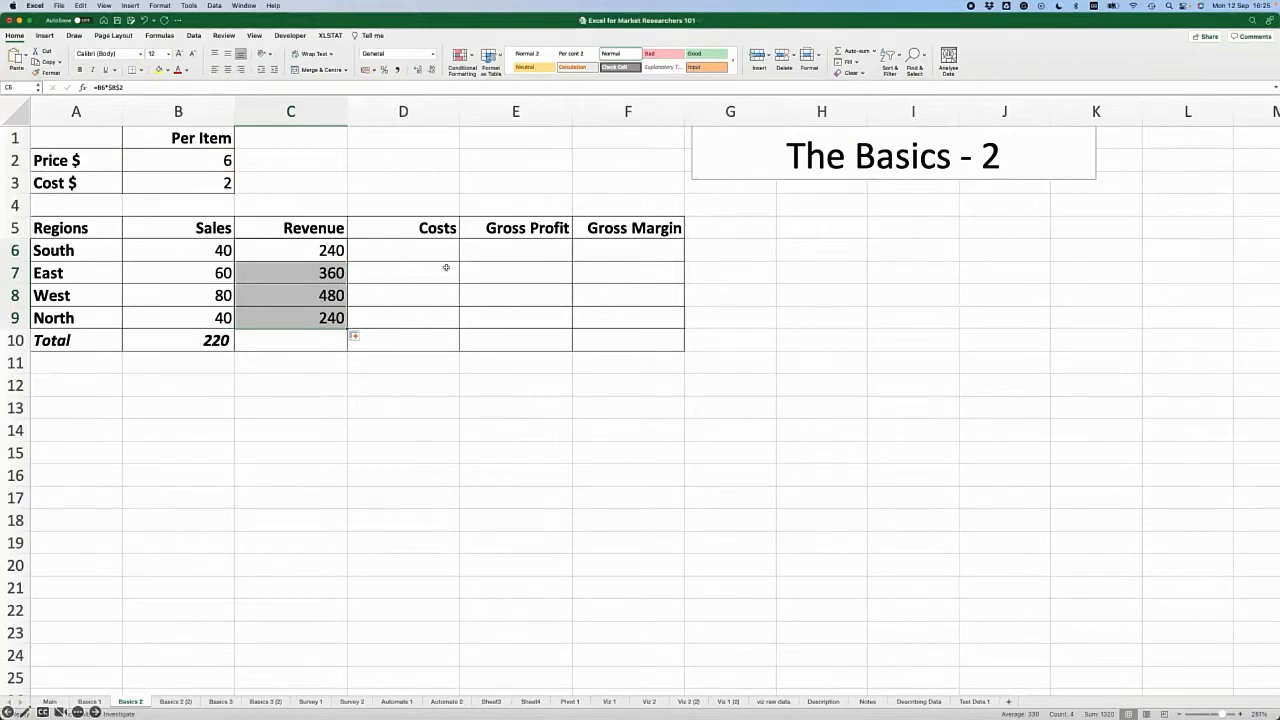
- Enter South's costs in D6 as =B6*$B$3 with an absolute cost reference, and fill the formula down to D9
{"action": "left_click", "coordinate": [419, 251]}
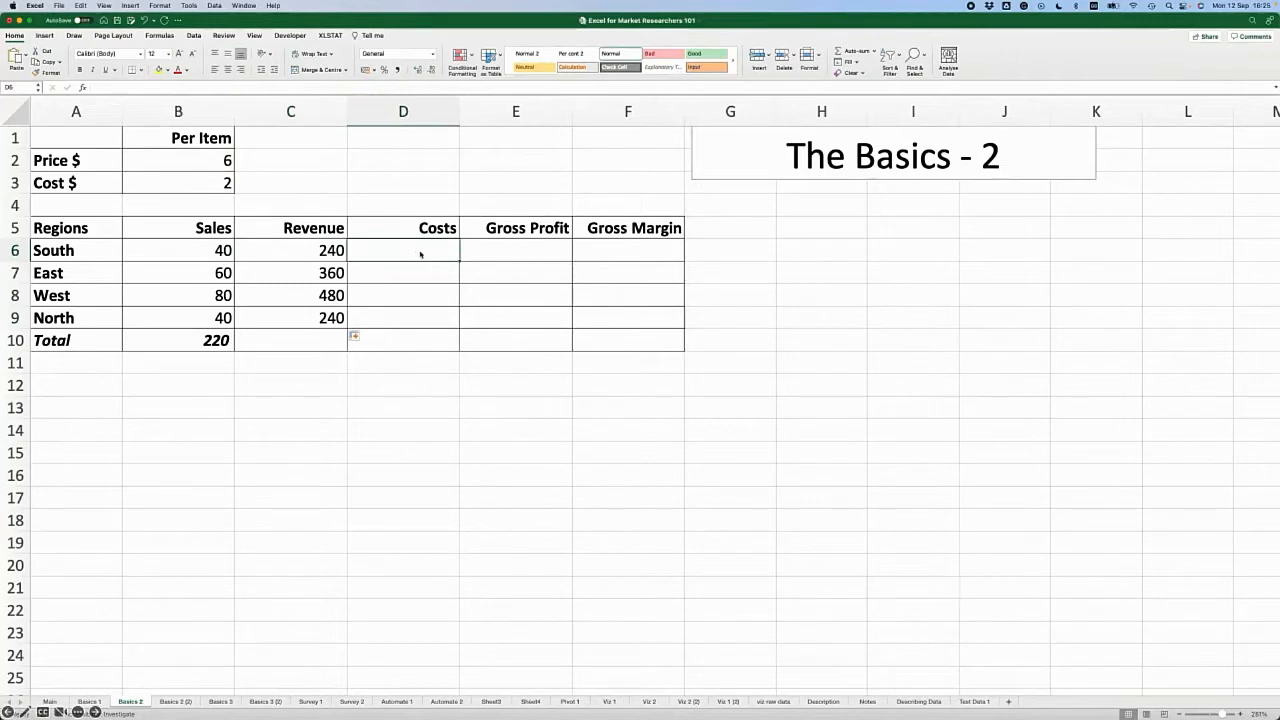
{"action": "type", "text": "="}
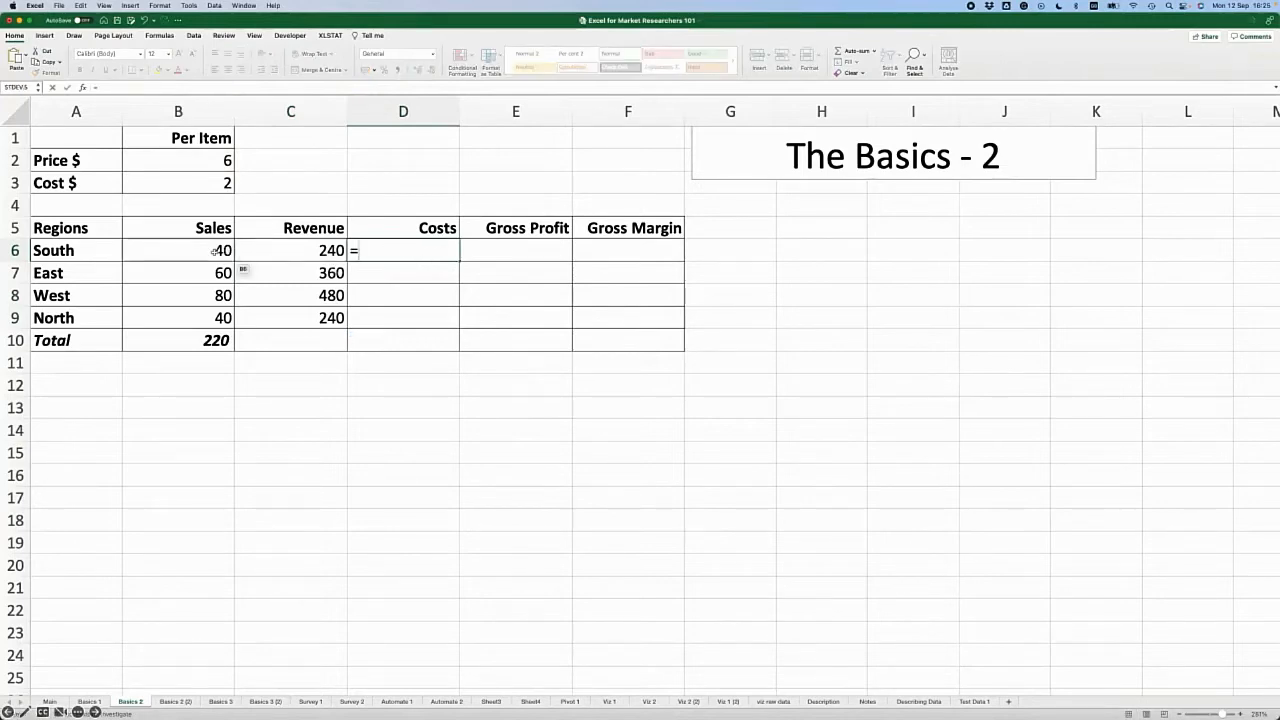
{"action": "left_click", "coordinate": [216, 251]}
{"action": "type", "text": "*"}
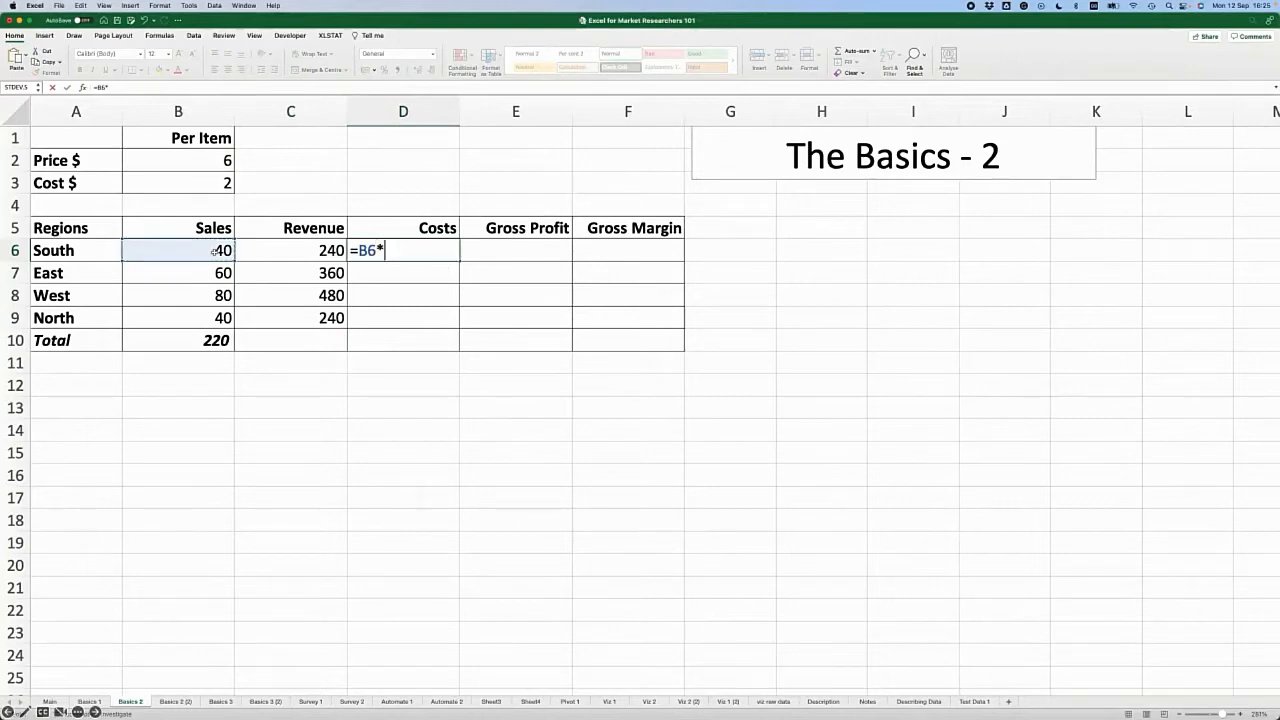
{"action": "left_click", "coordinate": [202, 183]}
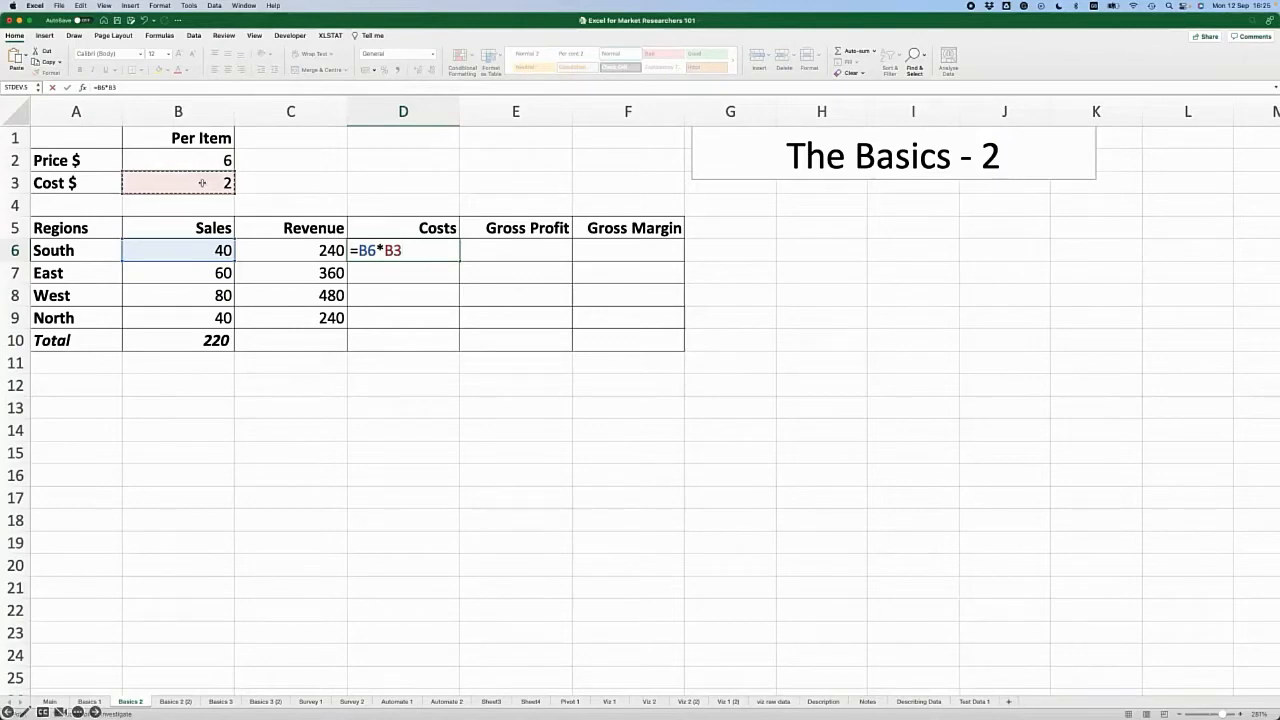
{"action": "key", "text": "F4"}
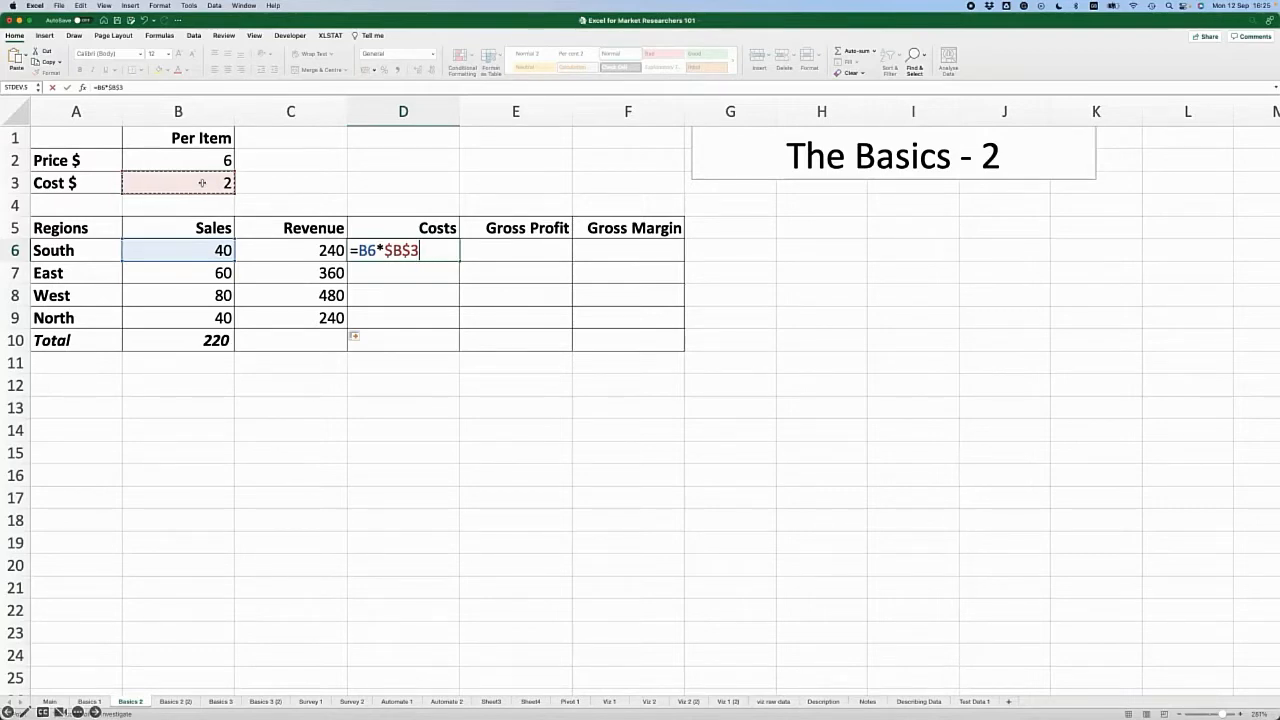
{"action": "key", "text": "Return"}
{"action": "left_click", "coordinate": [409, 247]}
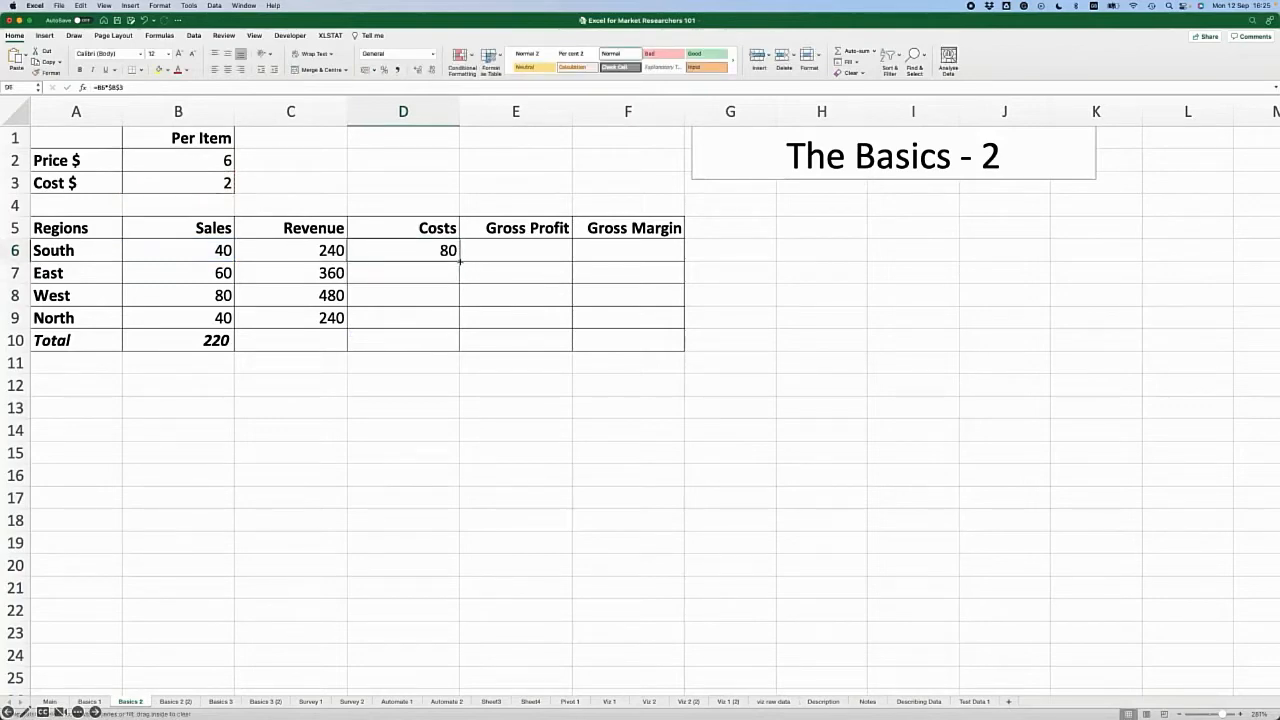
{"action": "double_click", "coordinate": [460, 261]}
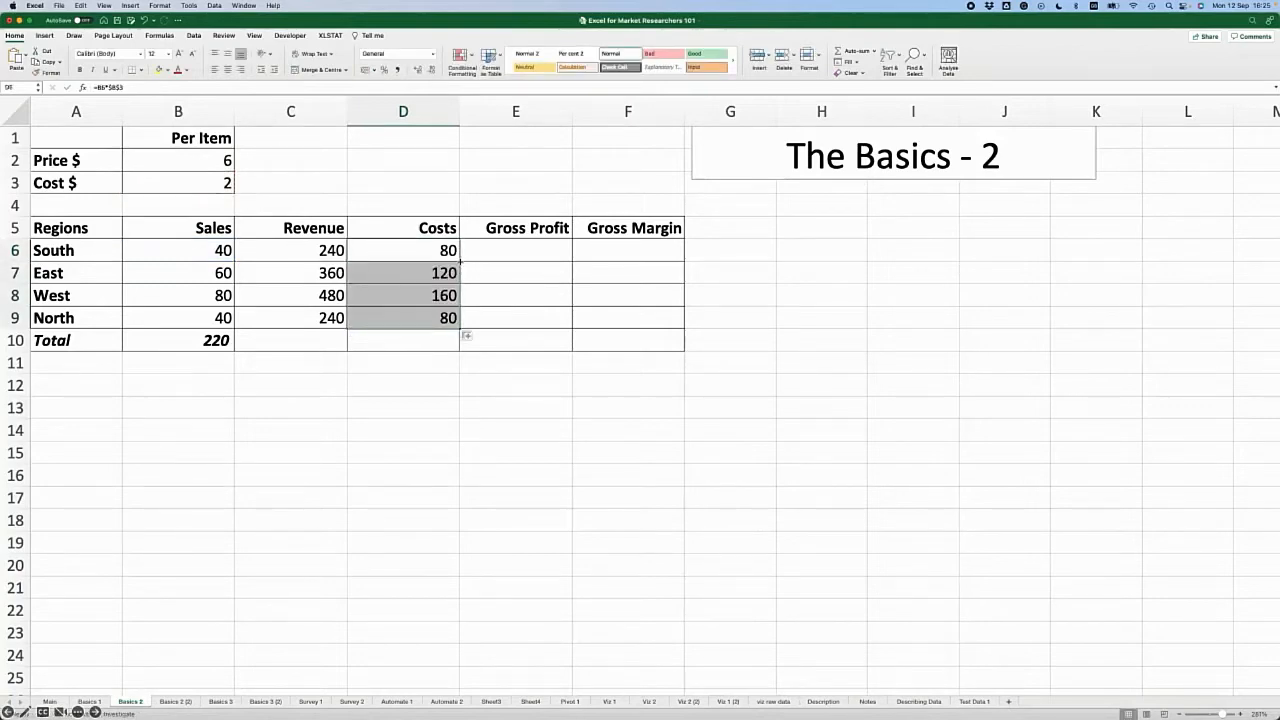
- Calculate South's gross profit in E6 by subtracting costs from revenue with the formula =C6-D6
{"action": "left_click", "coordinate": [540, 247]}
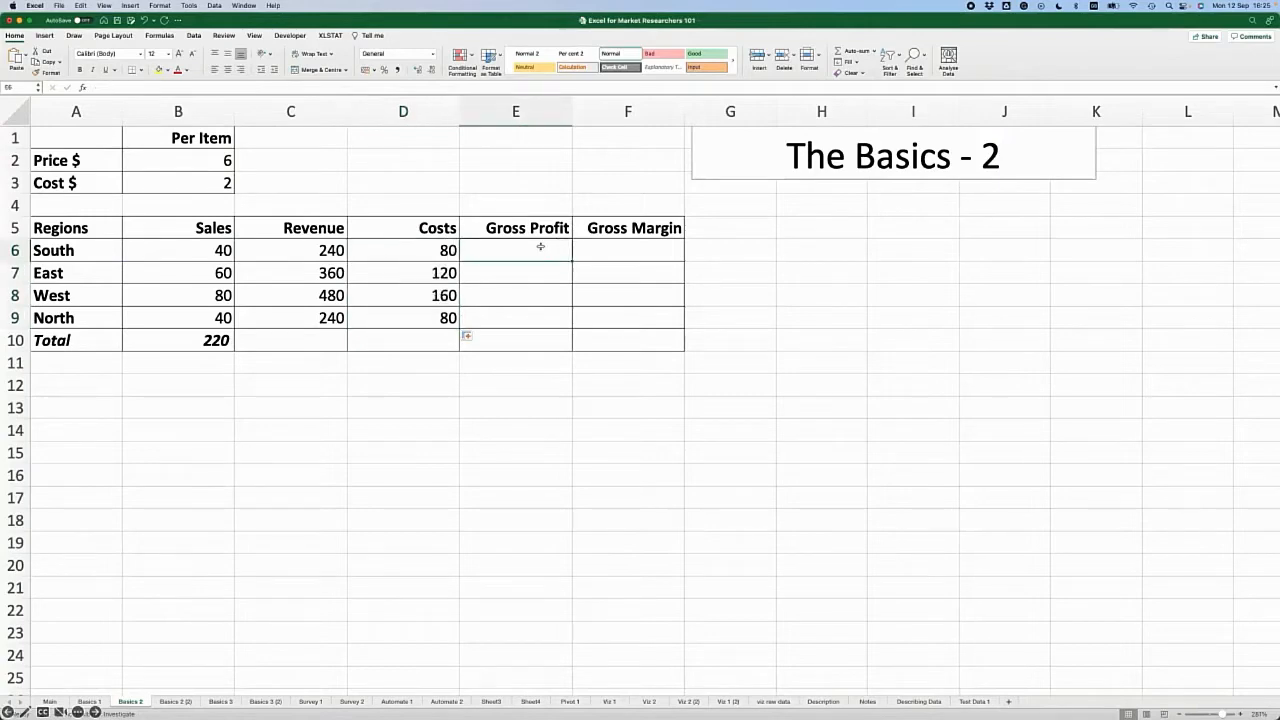
{"action": "type", "text": "="}
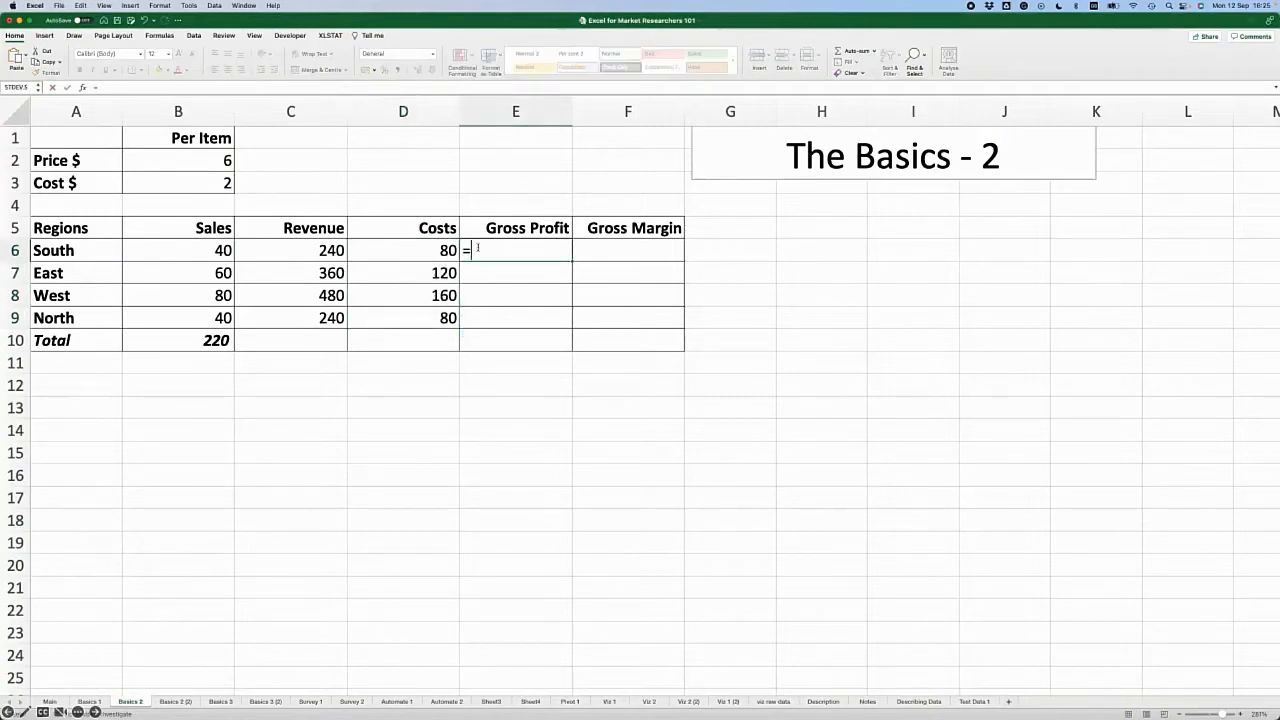
{"action": "left_click", "coordinate": [322, 251]}
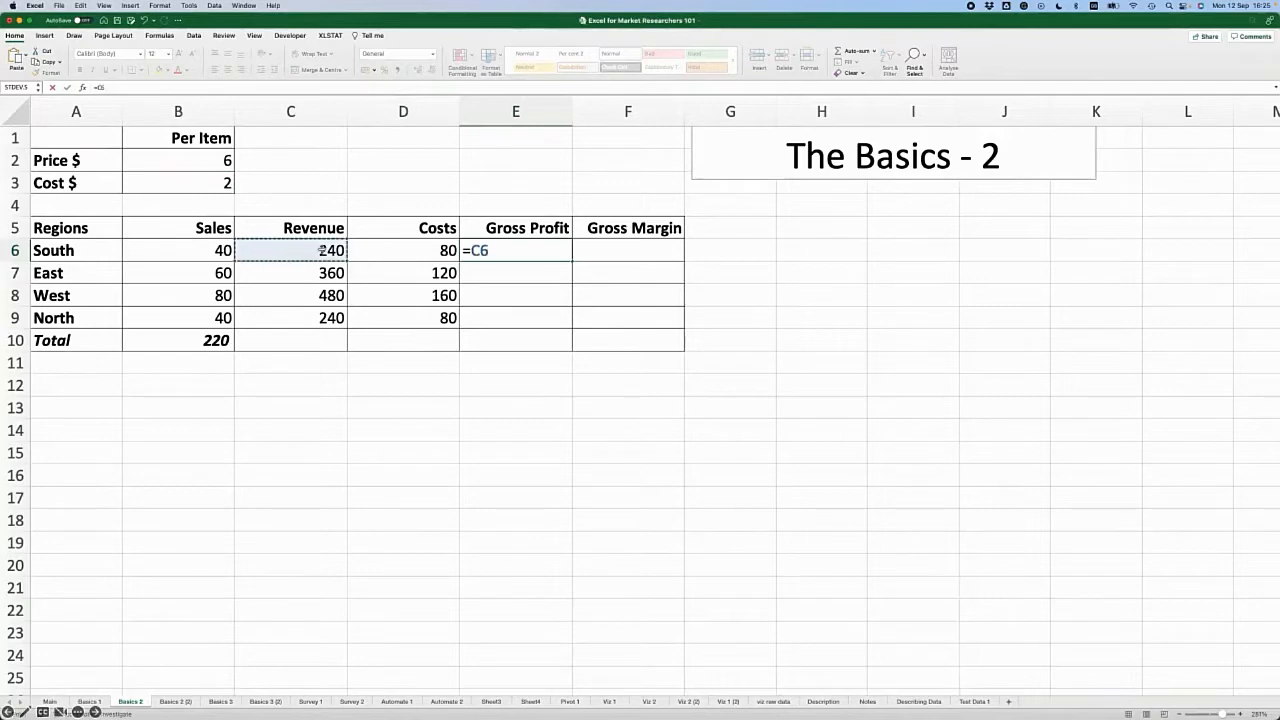
{"action": "type", "text": "-"}
{"action": "left_click", "coordinate": [392, 248]}
{"action": "key", "text": "Return"}
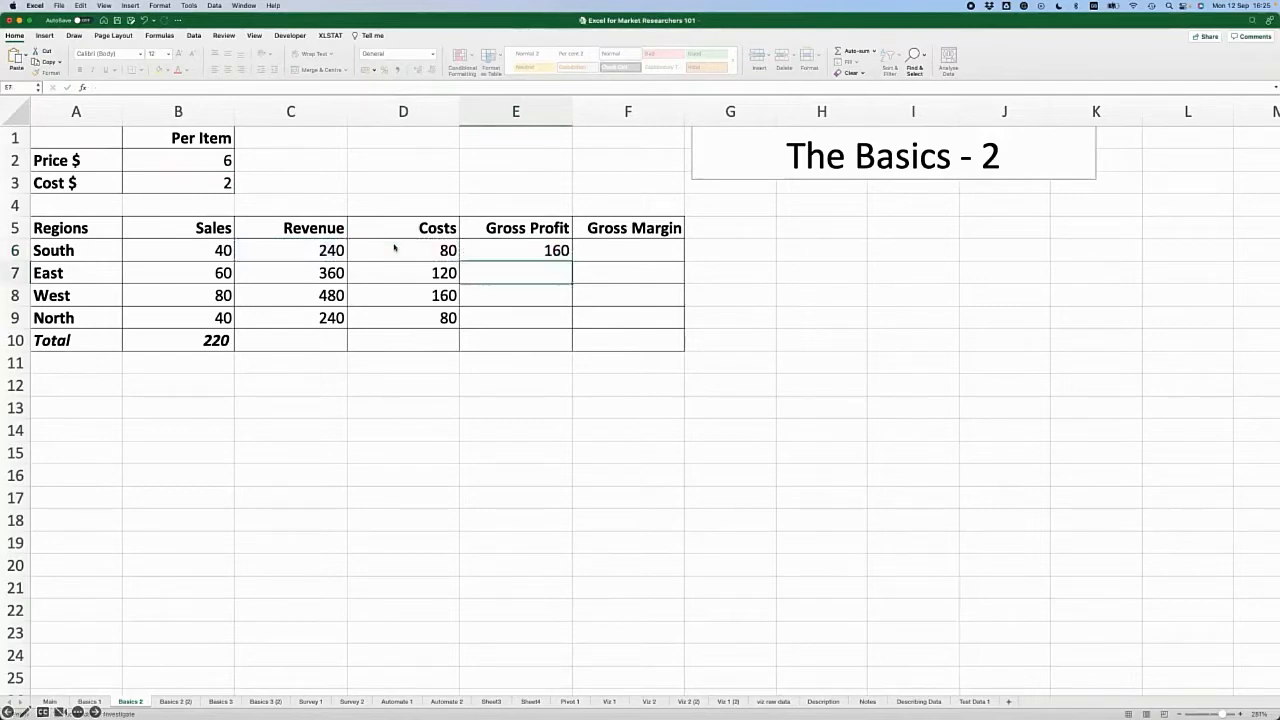
- Enter South's gross margin in F6 as =E6/C6 and fill the gross profit and gross margin formulas down to row 9
{"action": "left_click", "coordinate": [631, 244]}
{"action": "type", "text": "="}
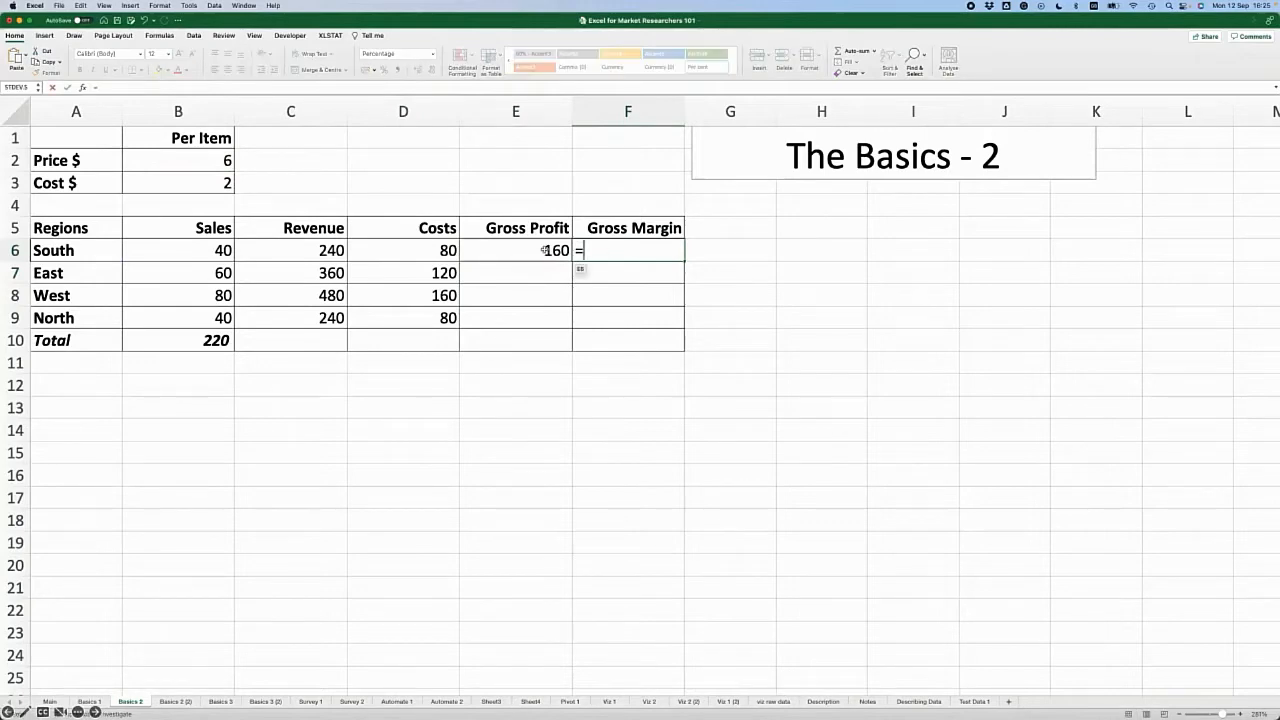
{"action": "left_click", "coordinate": [545, 250]}
{"action": "type", "text": "/"}
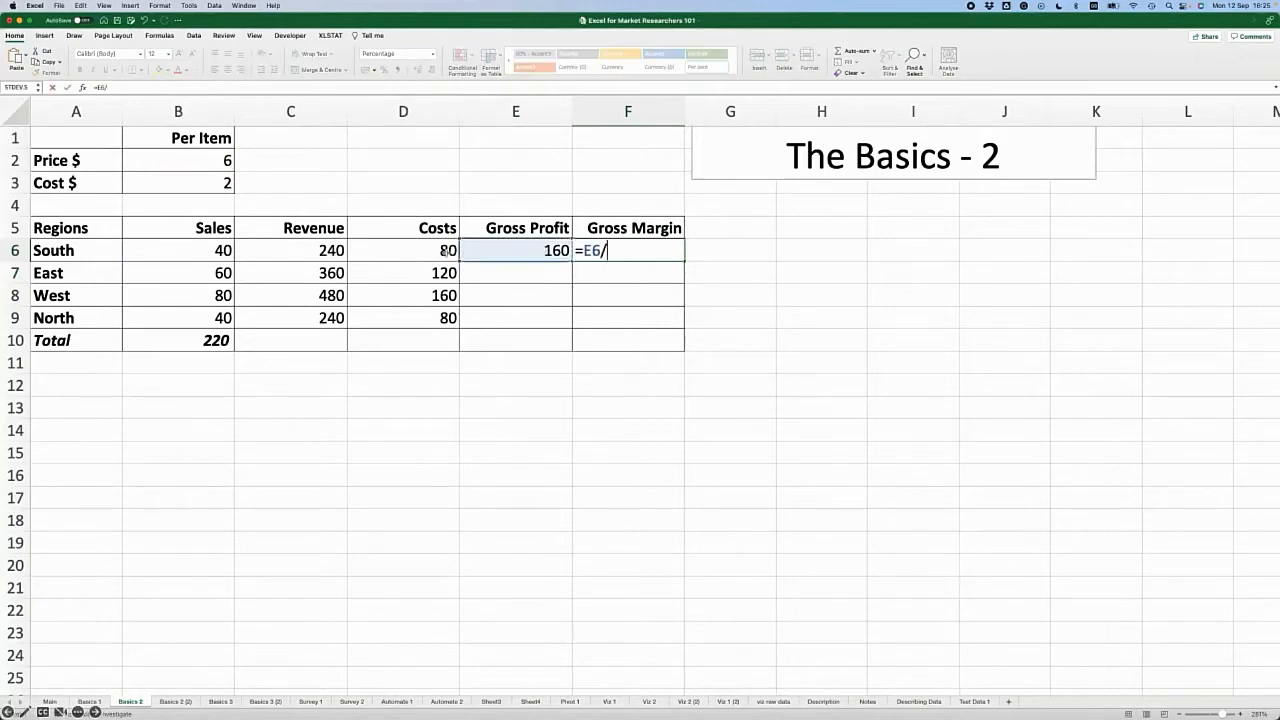
{"action": "left_click", "coordinate": [330, 250]}
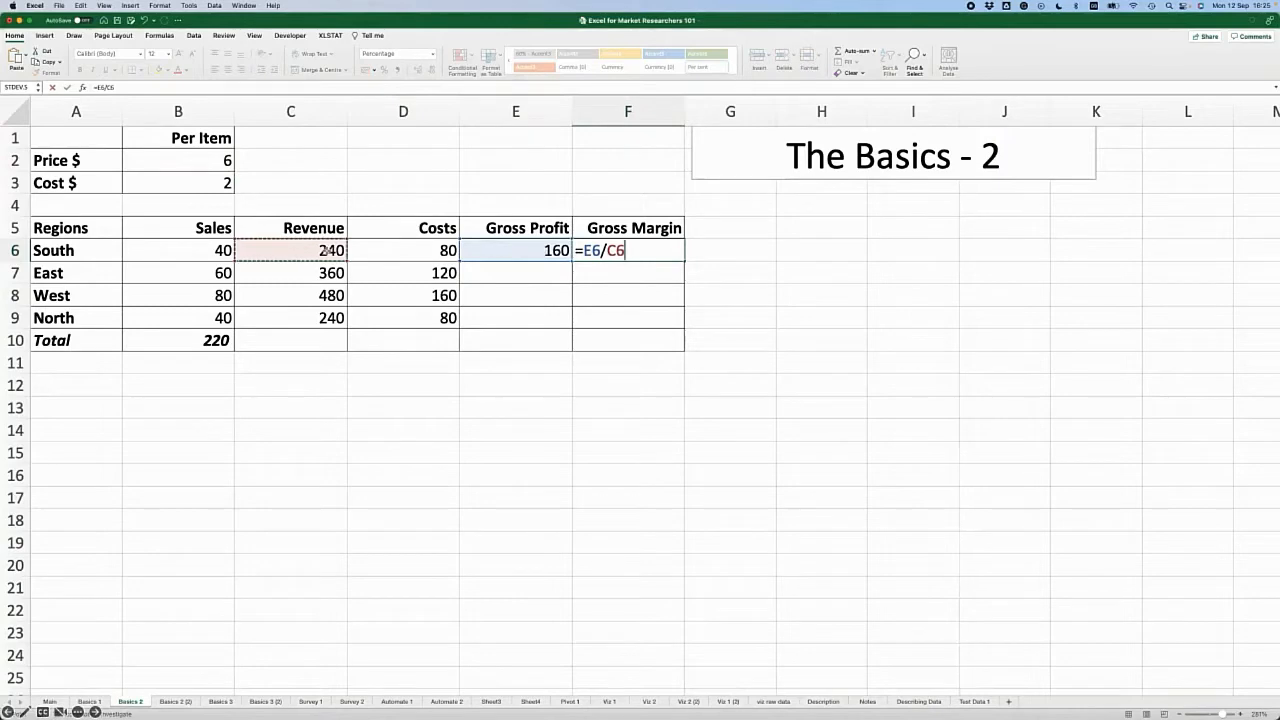
{"action": "key", "text": "Return"}
{"action": "left_click_drag", "start_coordinate": [591, 250], "coordinate": [556, 251]}
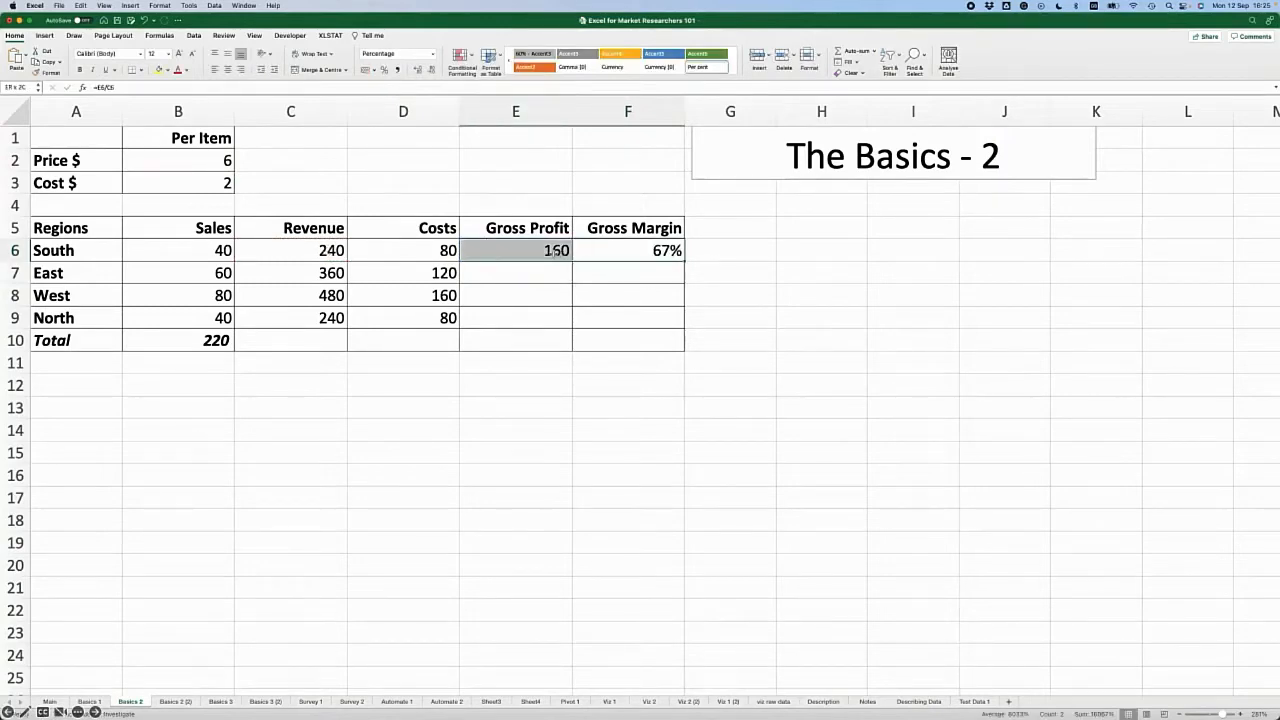
{"action": "double_click", "coordinate": [684, 261]}
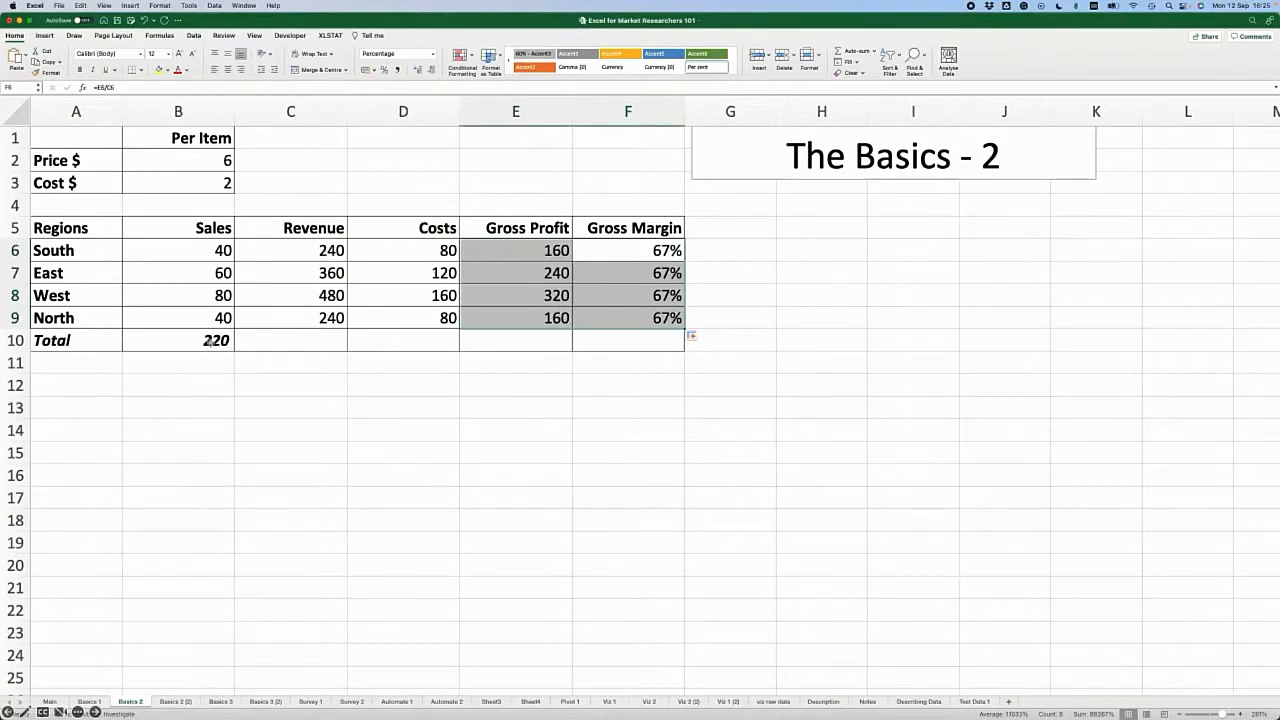
- Check the Sales total formula in B10 and fill it across the Total row through Gross Profit in E10
{"action": "left_click", "coordinate": [212, 340]}
{"action": "double_click", "coordinate": [208, 340]}
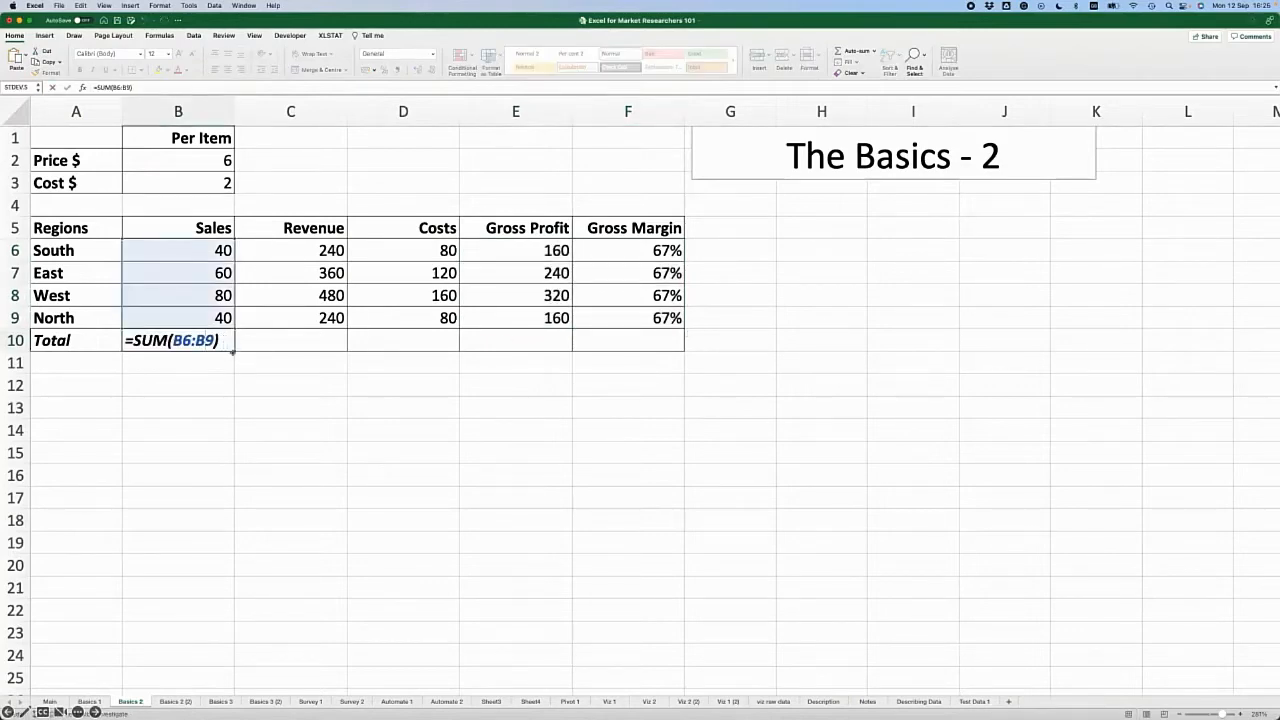
{"action": "key", "text": "Escape"}
{"action": "left_click_drag", "start_coordinate": [358, 353], "coordinate": [425, 356]}
{"action": "left_click_drag", "start_coordinate": [511, 353], "coordinate": [538, 355]}
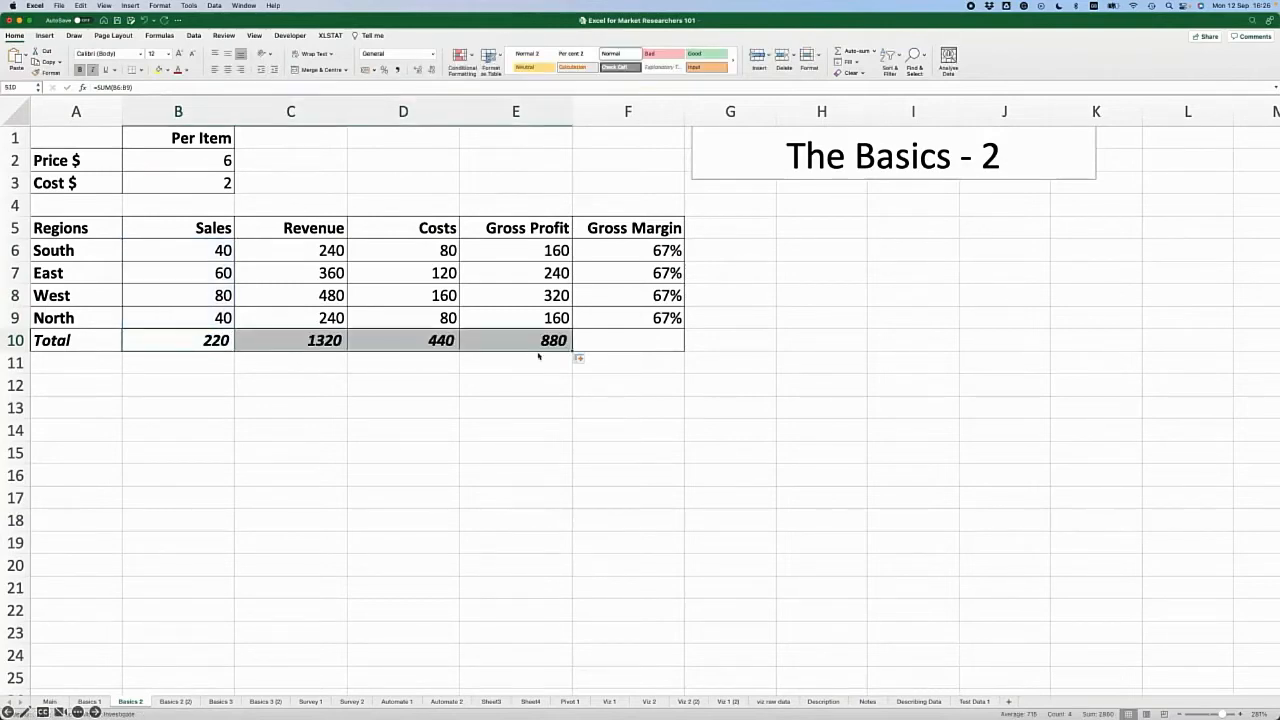
- Fill the gross margin formula from F9 down into Total cell F10 and make that cell bold
{"action": "left_click", "coordinate": [654, 337]}
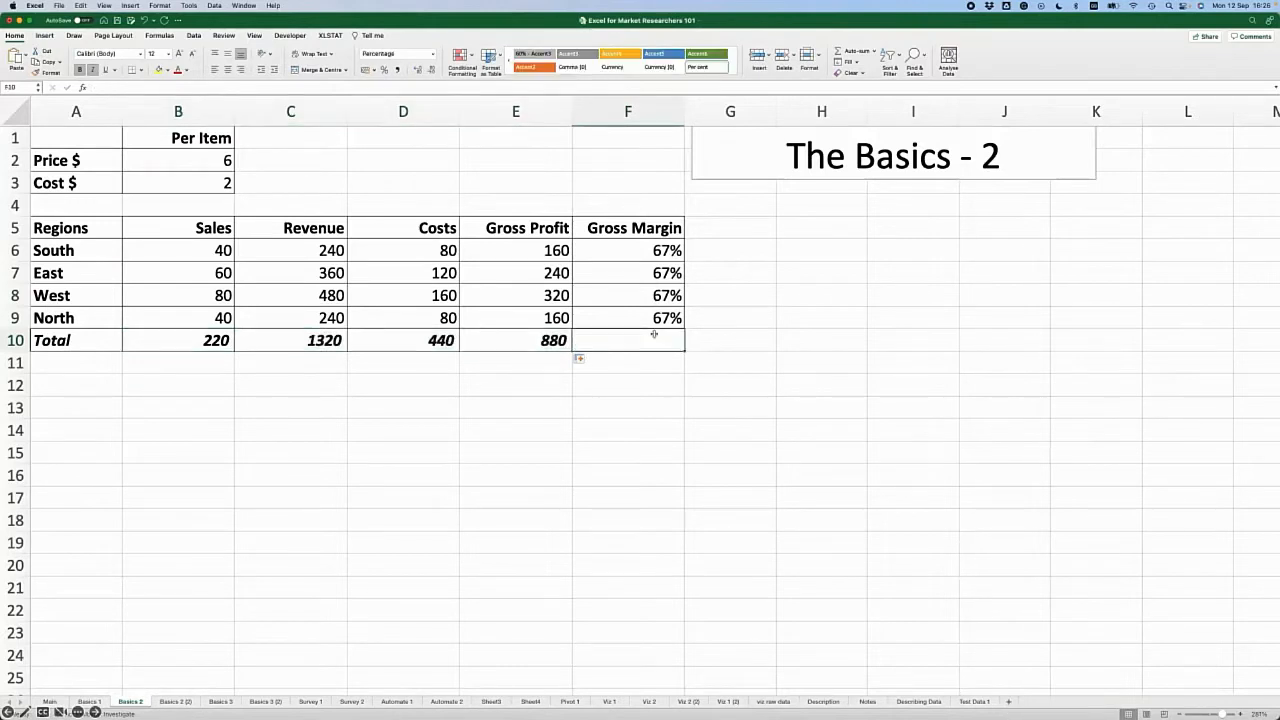
{"action": "left_click_drag", "start_coordinate": [653, 317], "coordinate": [652, 334]}
{"action": "key", "text": "ctrl+d"}
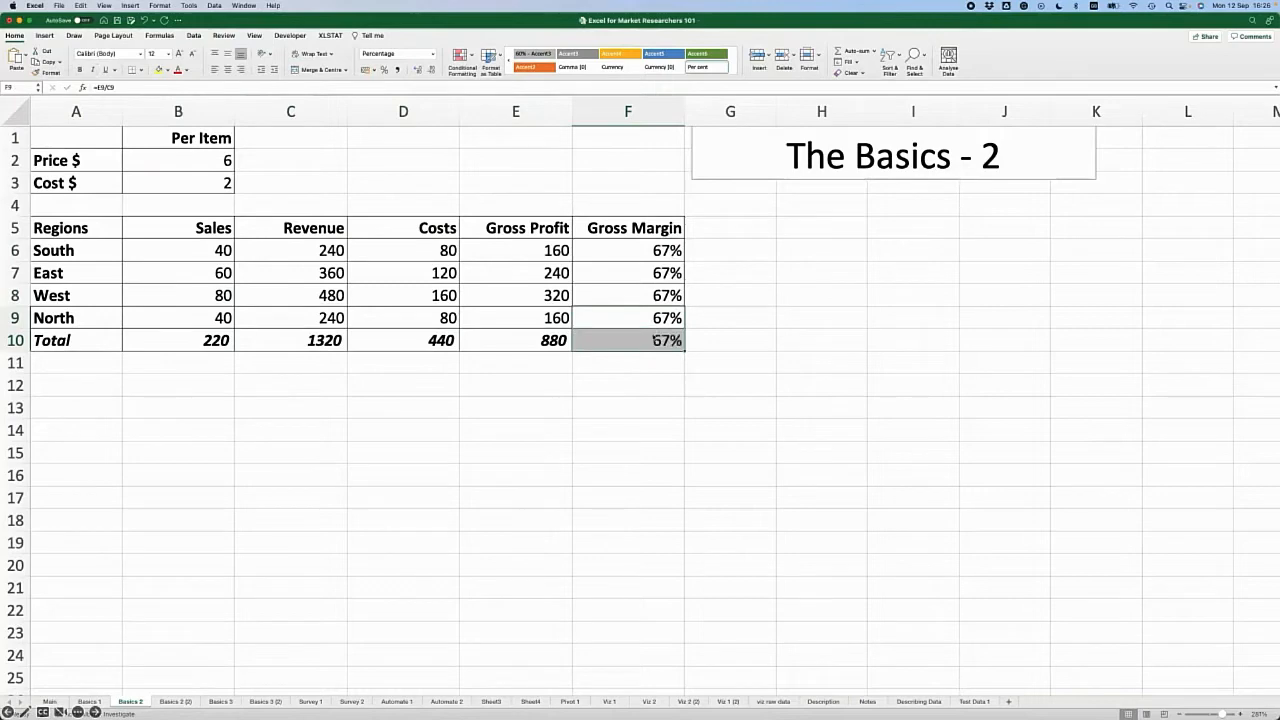
{"action": "left_click", "coordinate": [652, 336]}
{"action": "left_click", "coordinate": [80, 70]}
{"action": "left_click", "coordinate": [501, 434]}
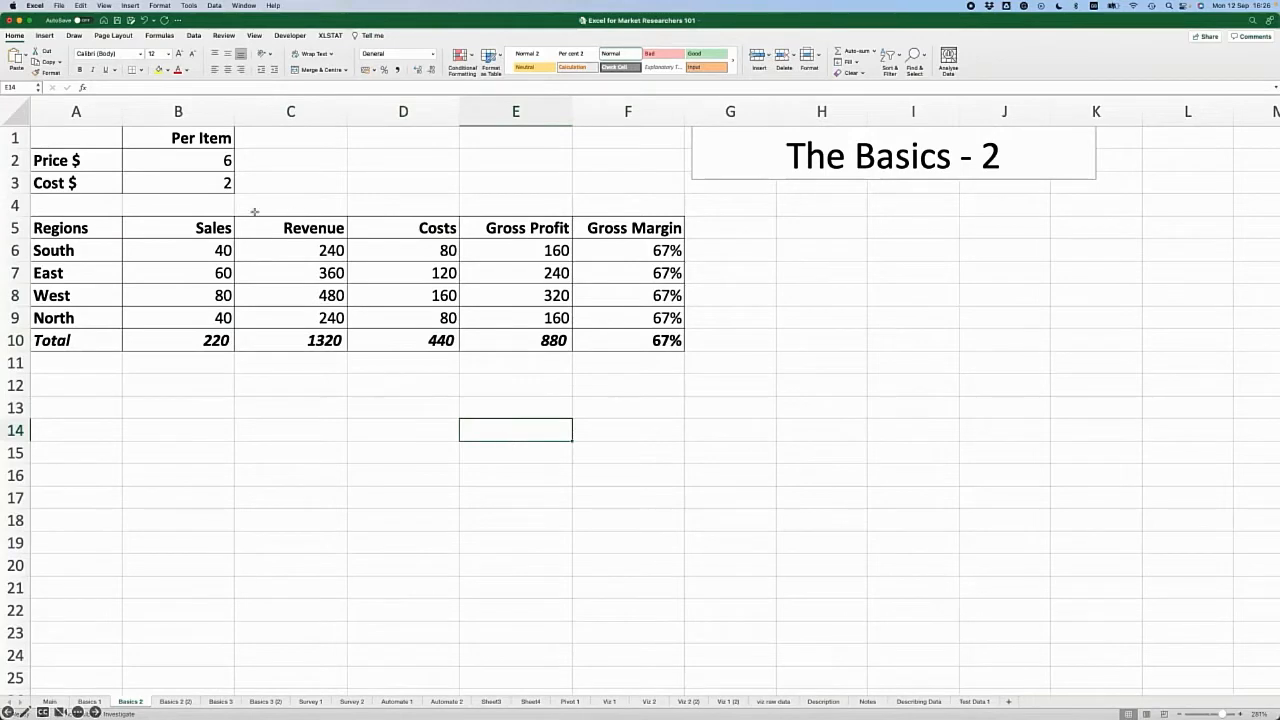
- Try a per-item cost of 1.5 in B3 to test the linked formulas, and undo the change
{"action": "left_click", "coordinate": [214, 182]}
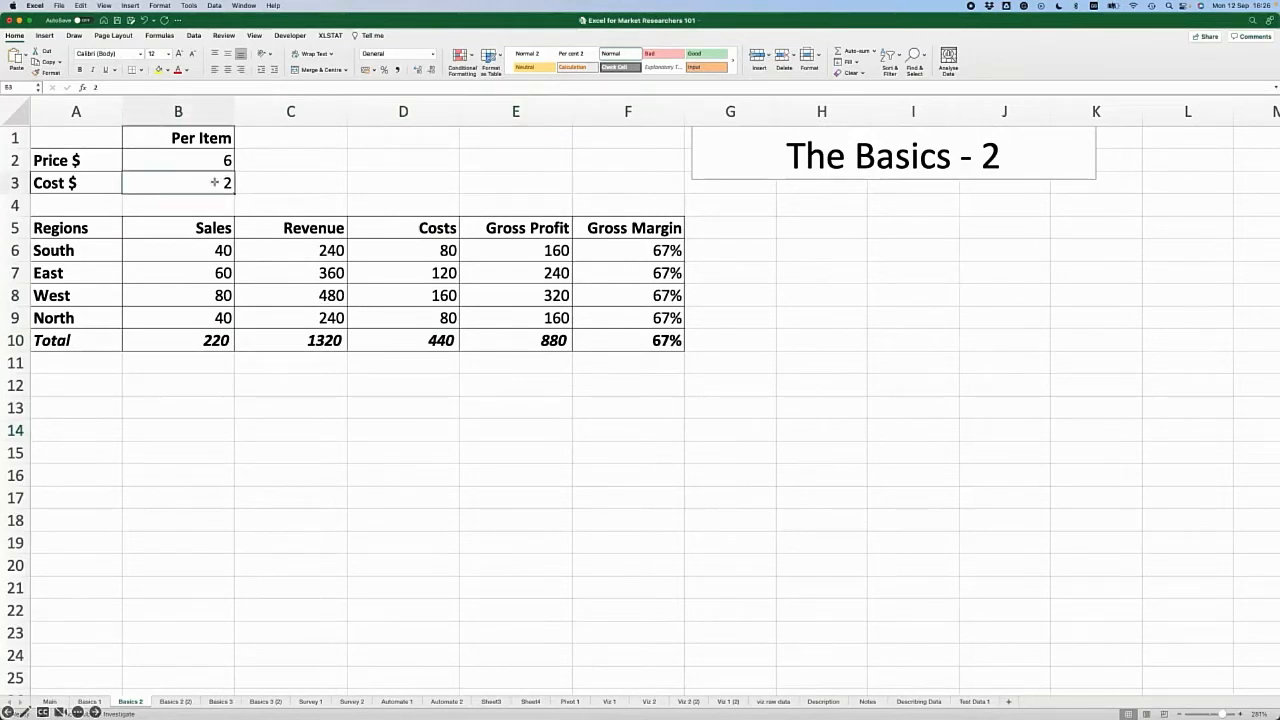
{"action": "type", "text": "1.5"}
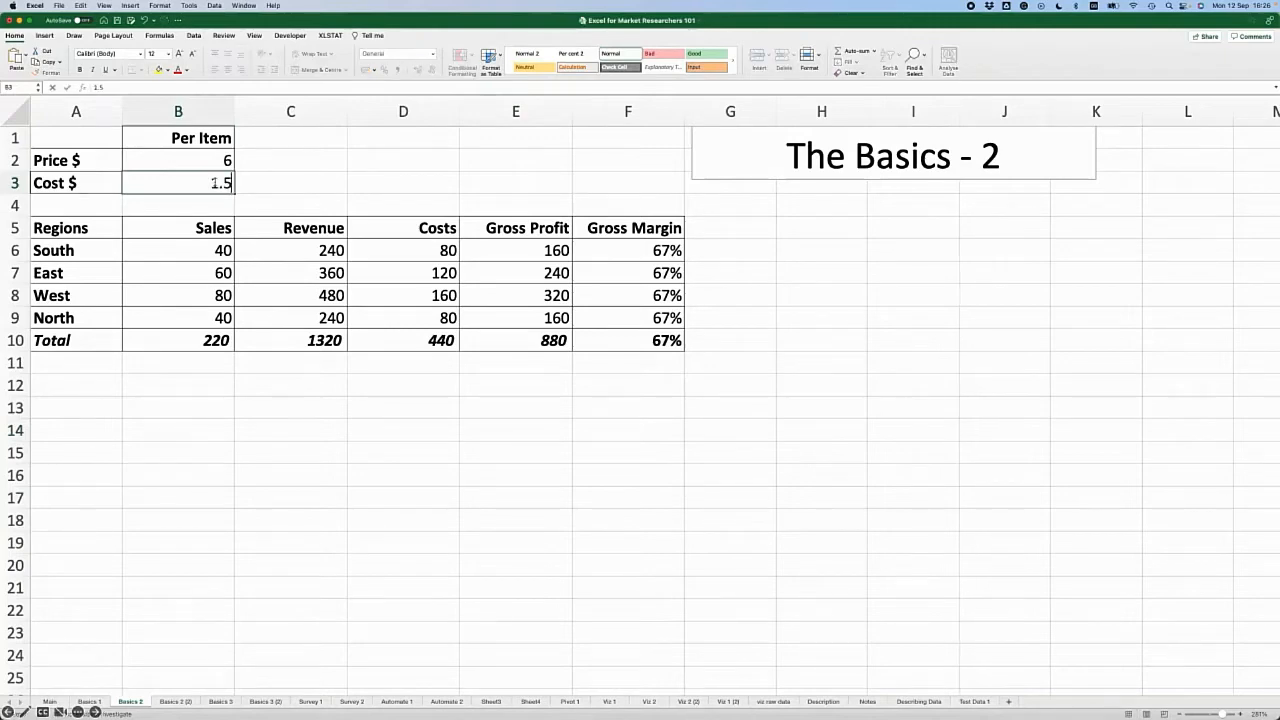
{"action": "key", "text": "Return"}
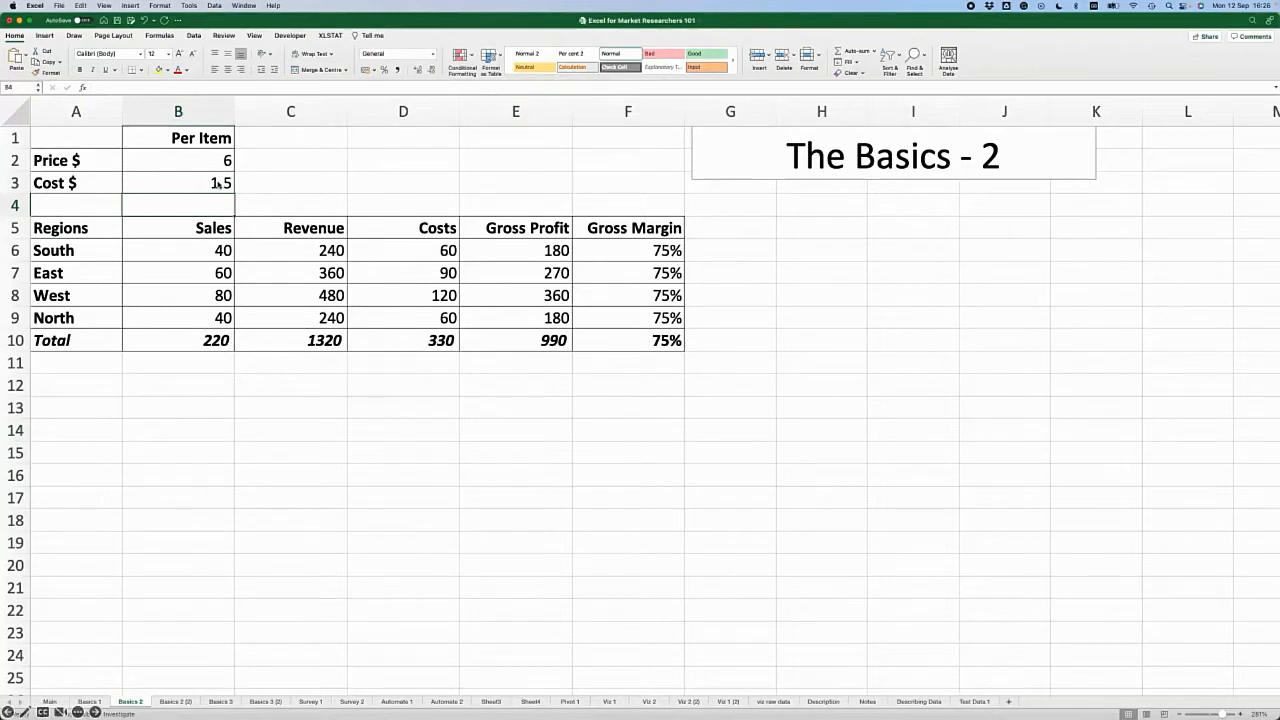
{"action": "key", "text": "super+z"}
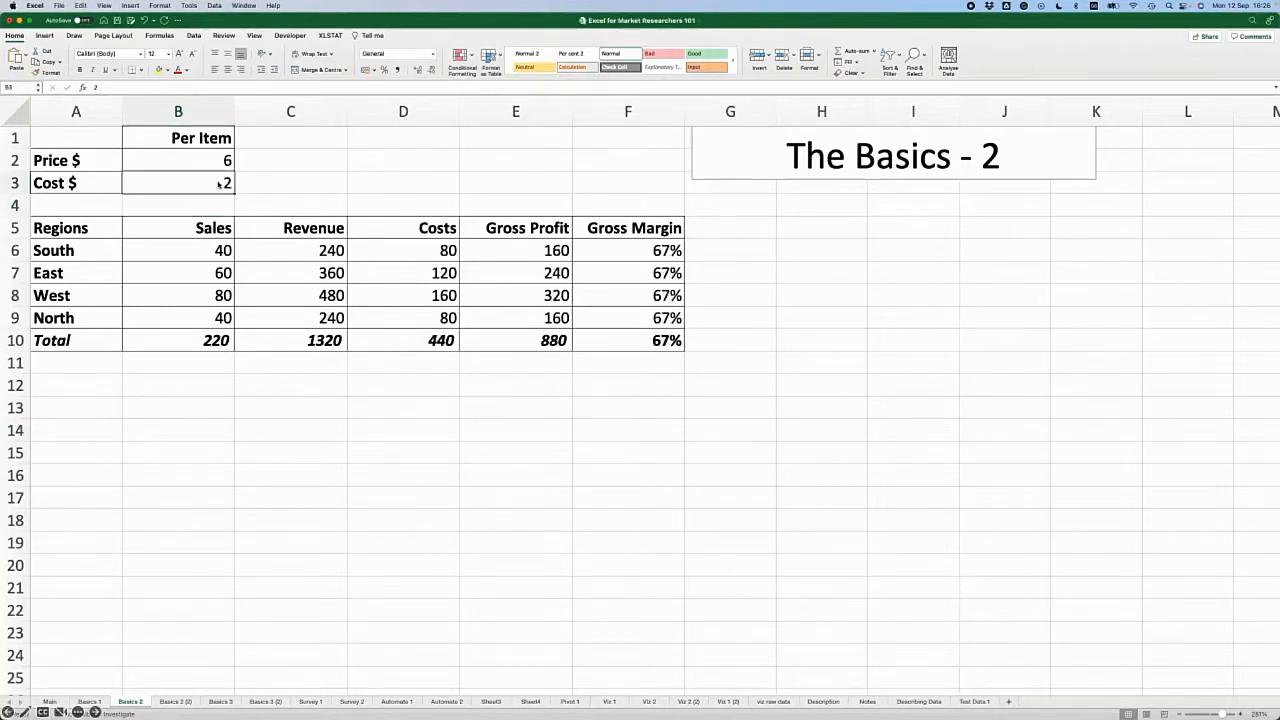
- Try a per-item price of 6.50 in B2 to test the linked formulas, and undo the change
{"action": "left_click", "coordinate": [214, 160]}
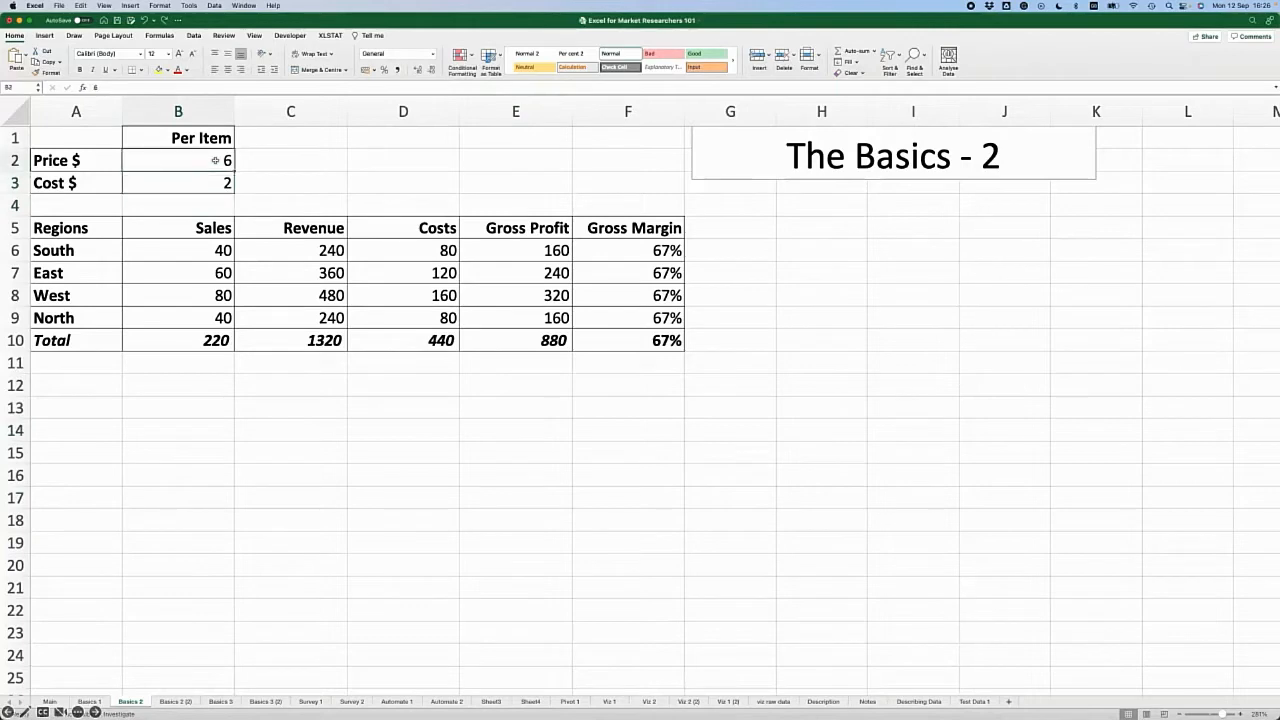
{"action": "type", "text": "6."}
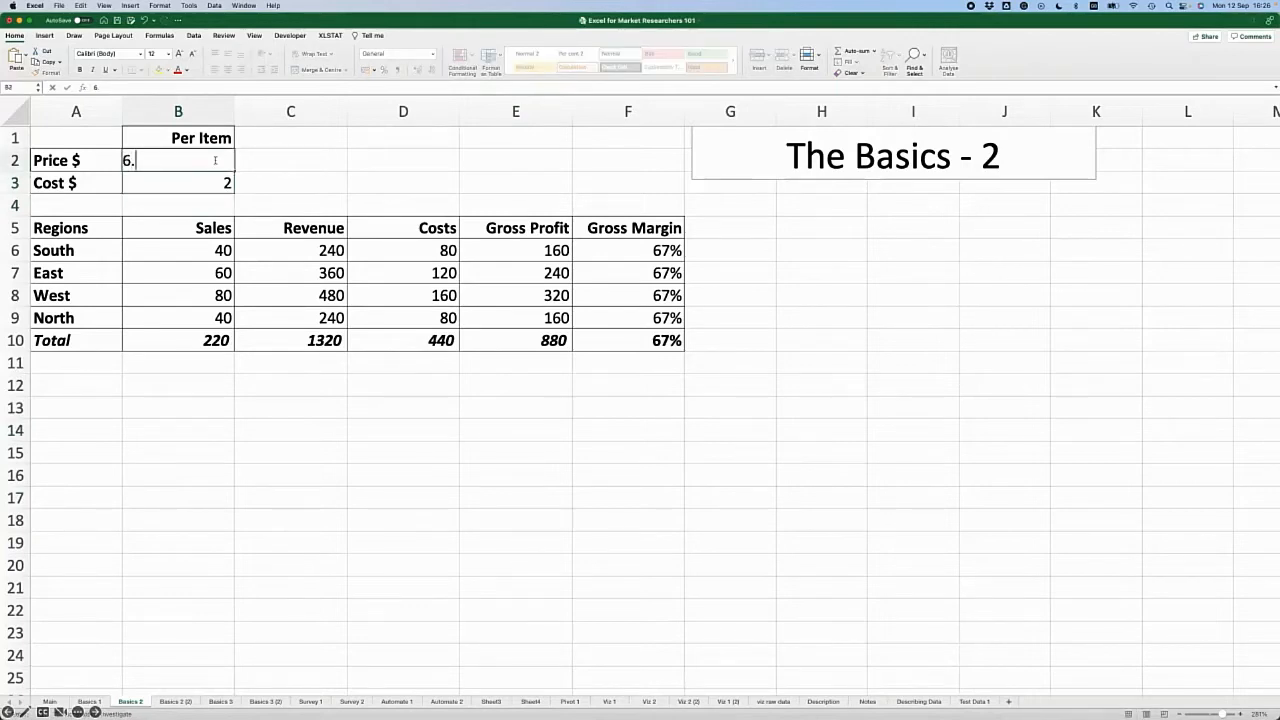
{"action": "type", "text": "50"}
{"action": "key", "text": "Return"}
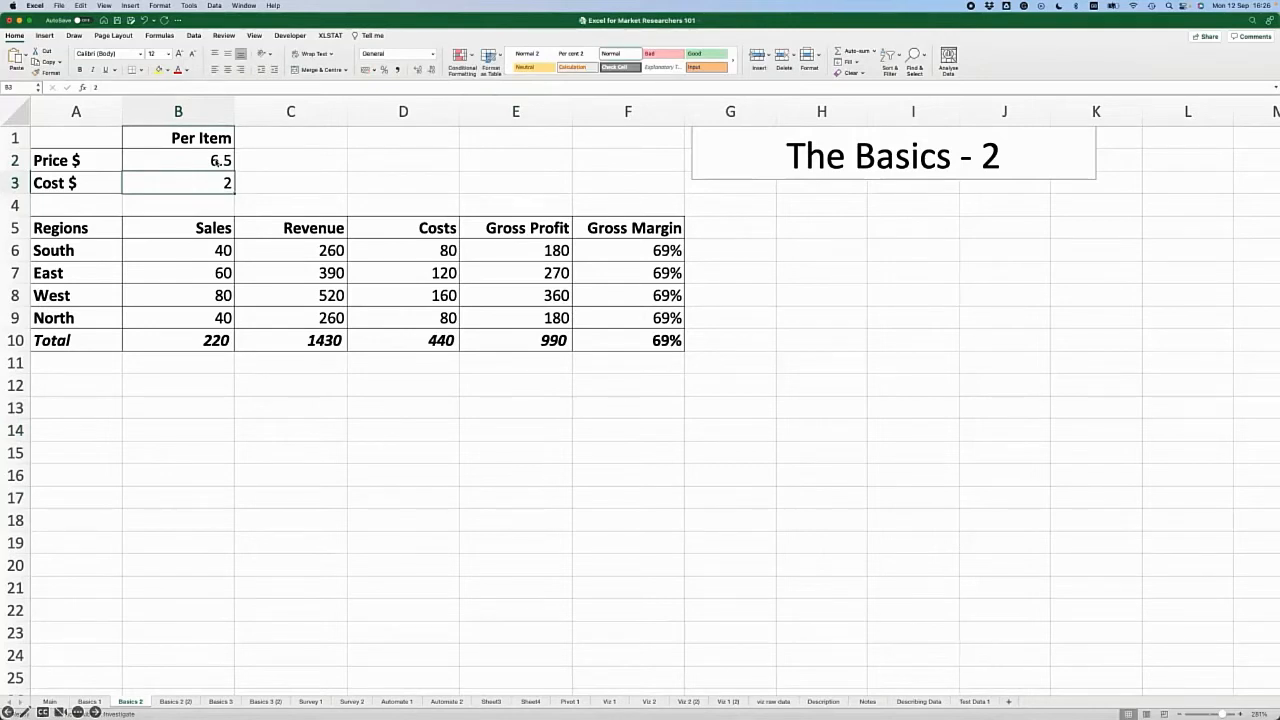
{"action": "key", "text": "super+z"}
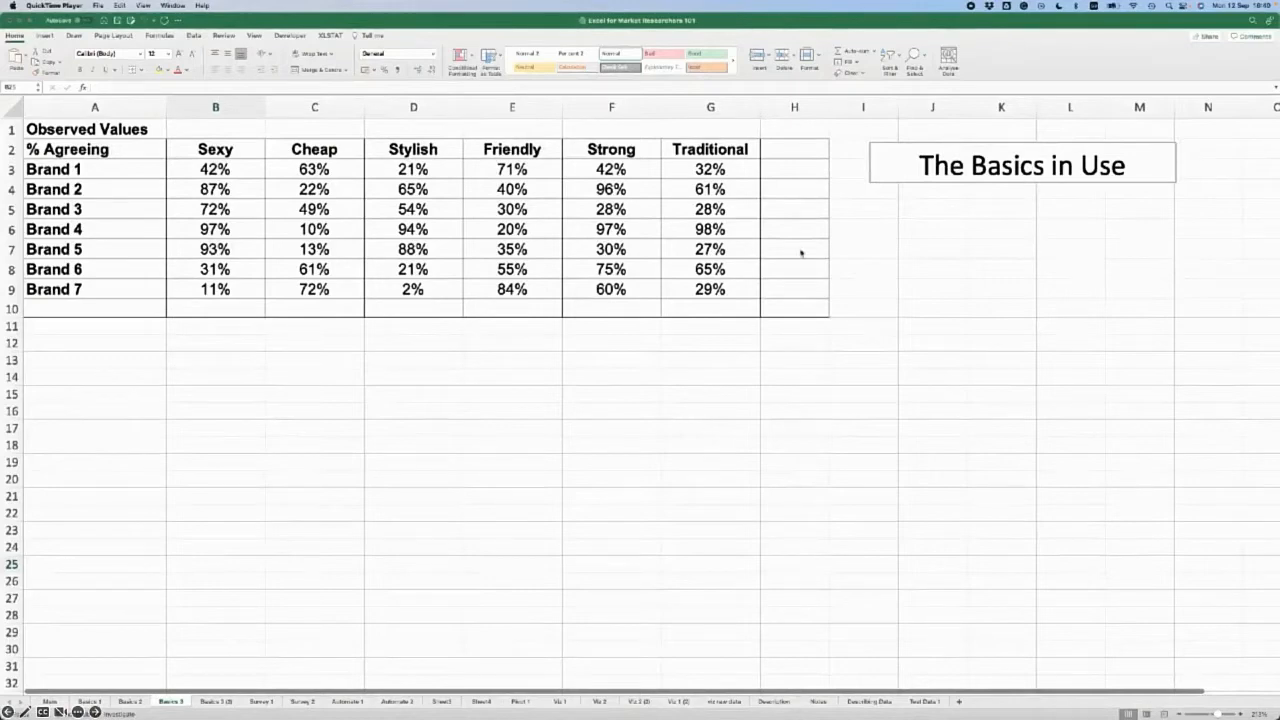
- On the Basics 3 sheet, label the empty column heading H2 and the empty row heading A10 as Total
{"action": "left_click", "coordinate": [791, 149]}
{"action": "left_click", "coordinate": [791, 149]}
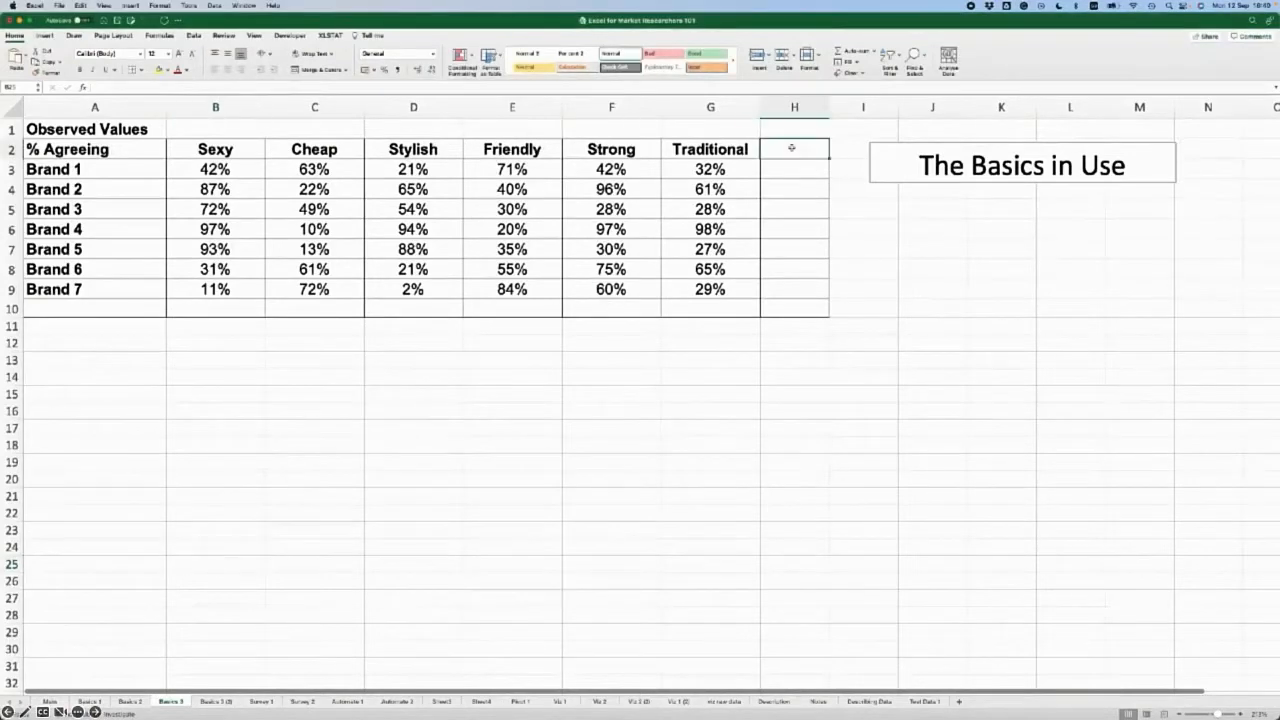
{"action": "type", "text": "Total"}
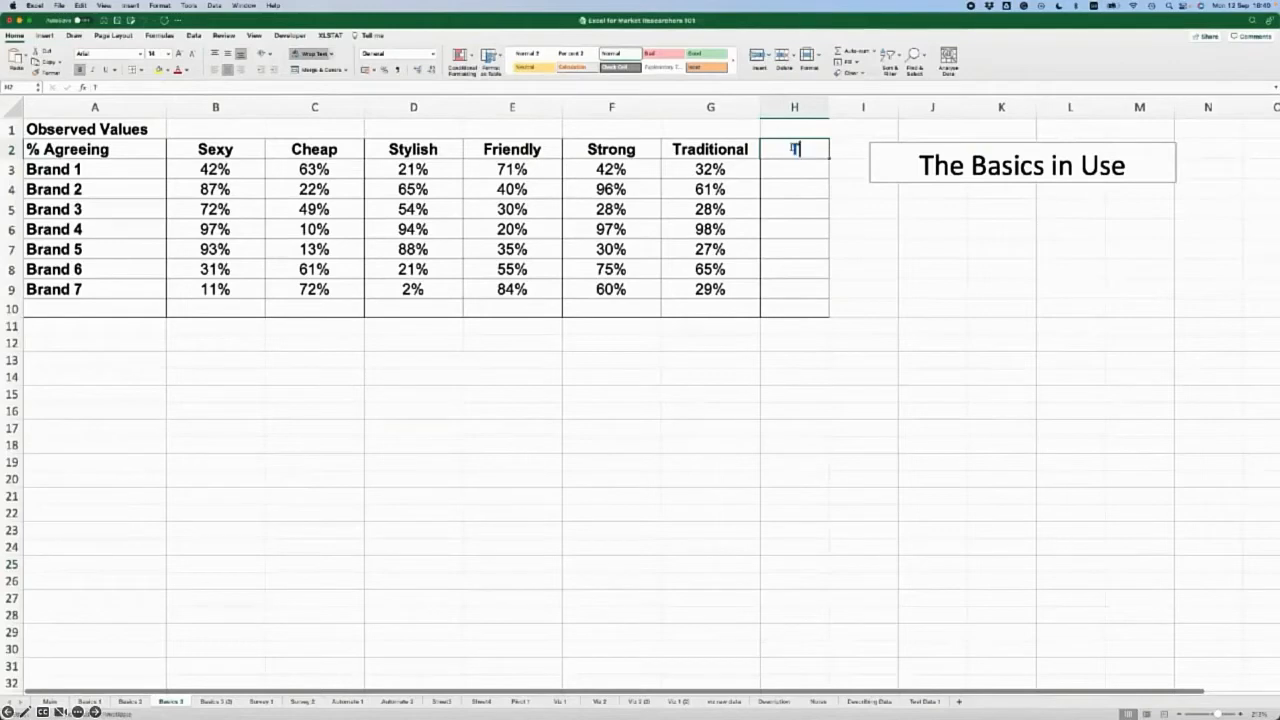
{"action": "left_click", "coordinate": [100, 309]}
{"action": "type", "text": "Total"}
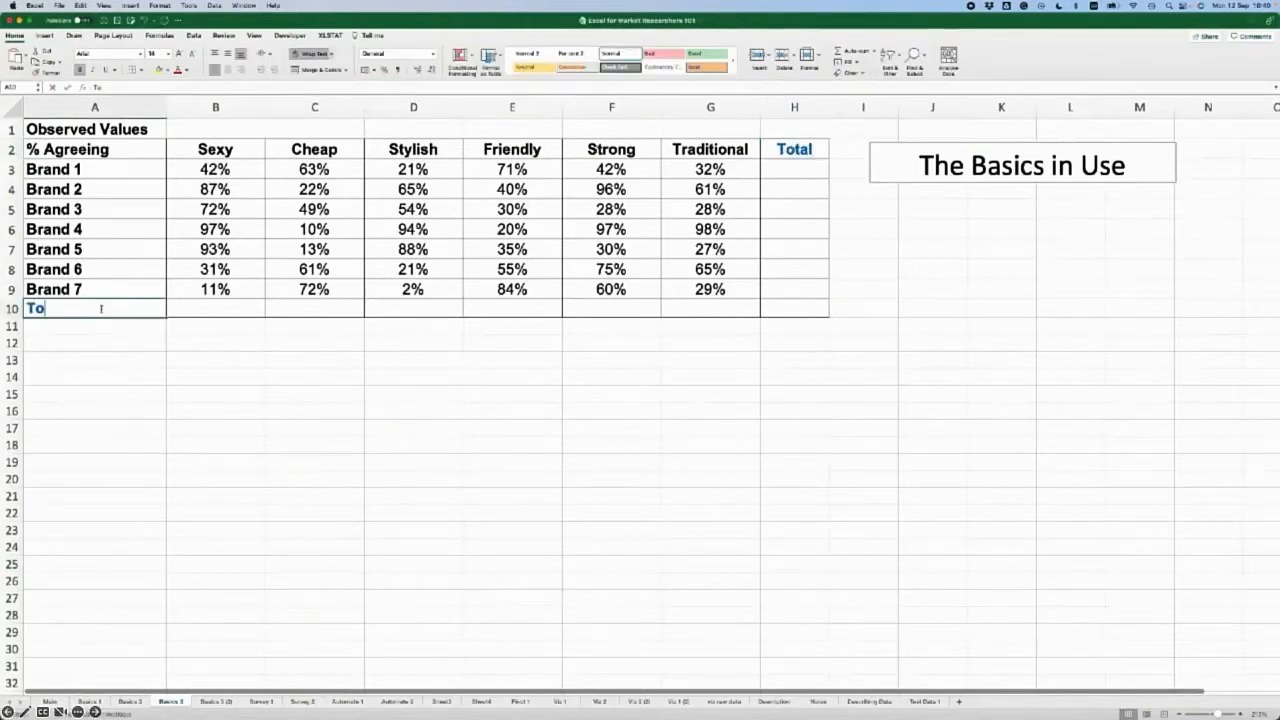
- Total the Sexy column in B10 with =SUM(B3:B9) and fill the formula across to the Traditional column in G10
{"action": "left_click", "coordinate": [189, 315]}
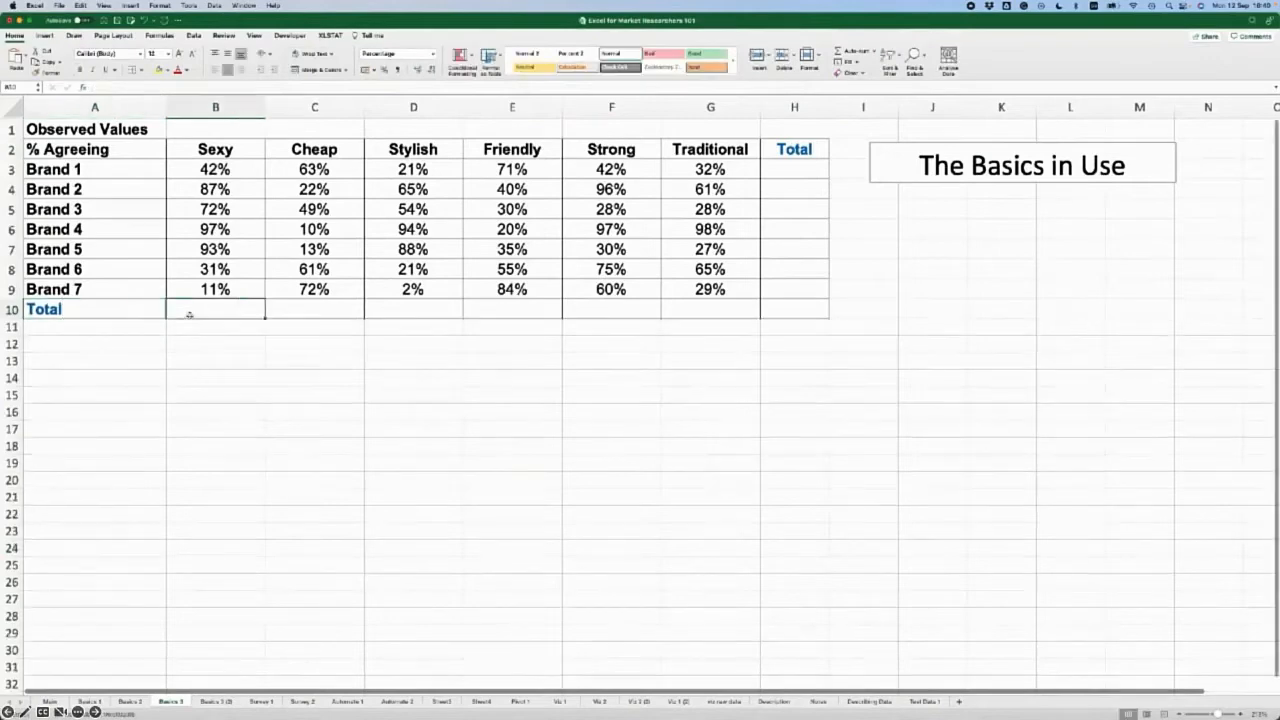
{"action": "left_click", "coordinate": [843, 51]}
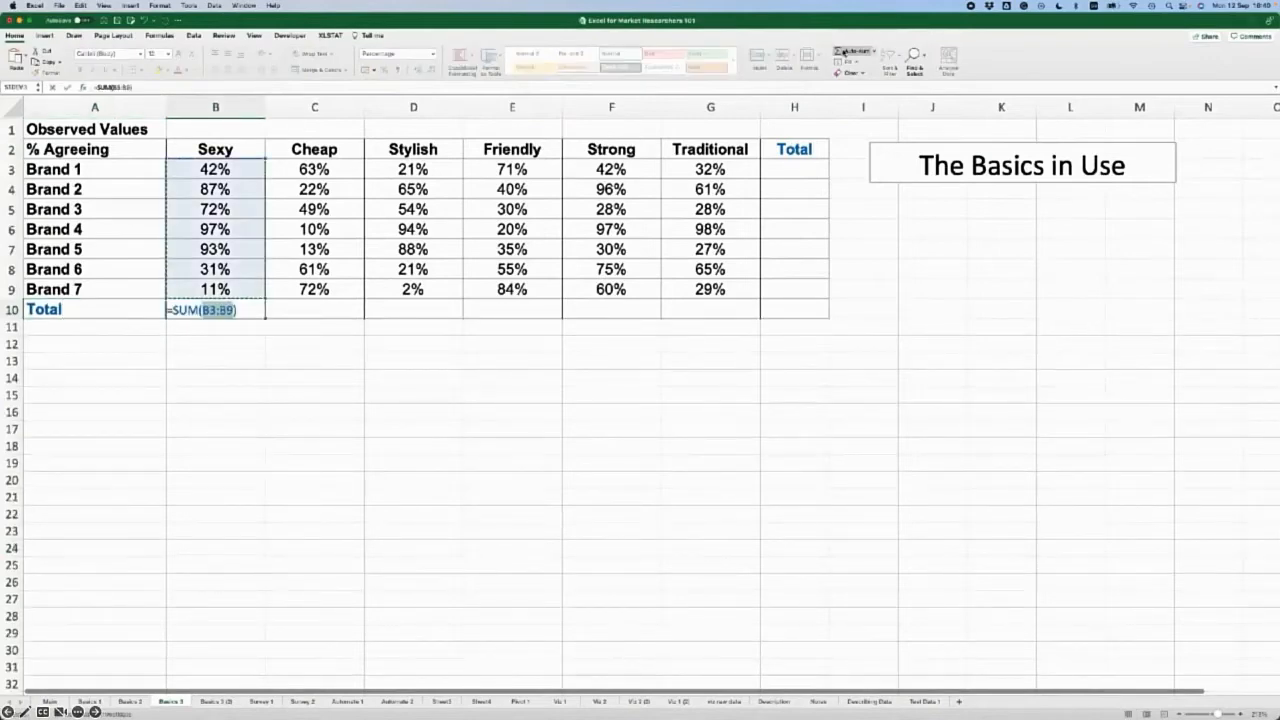
{"action": "key", "text": "Return"}
{"action": "left_click_drag", "start_coordinate": [247, 308], "coordinate": [671, 302]}
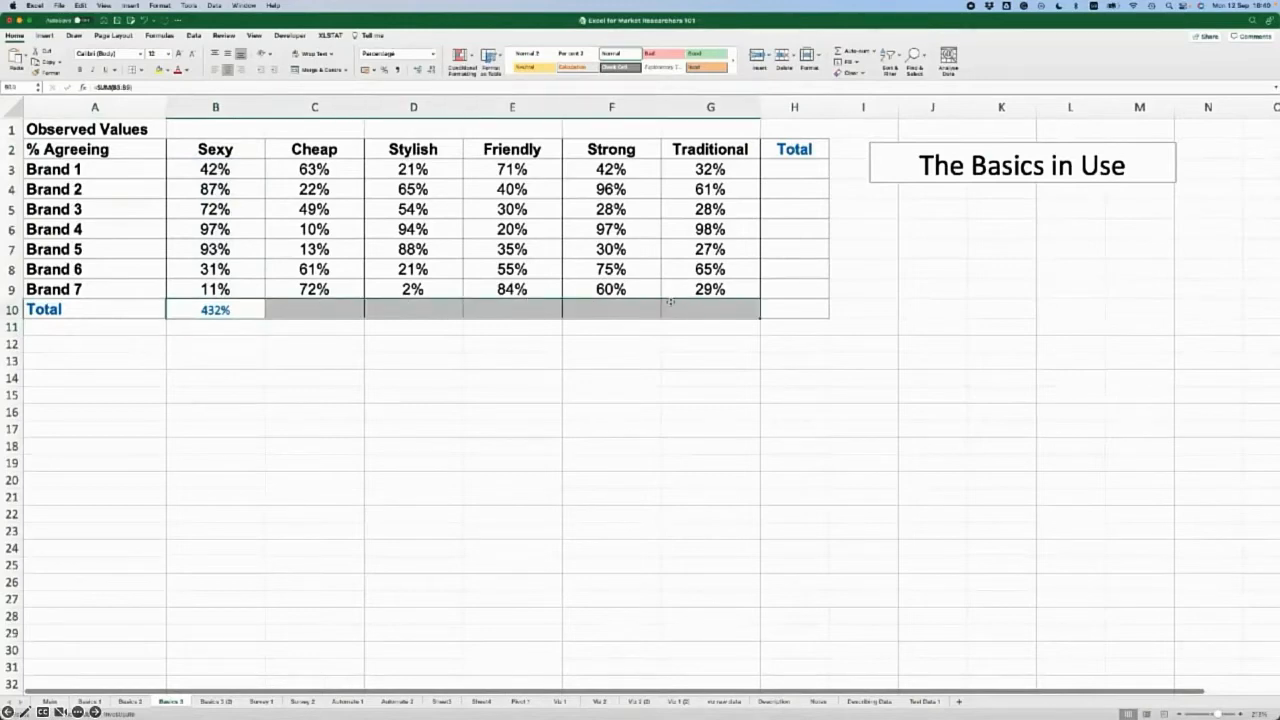
{"action": "key", "text": "ctrl+r"}
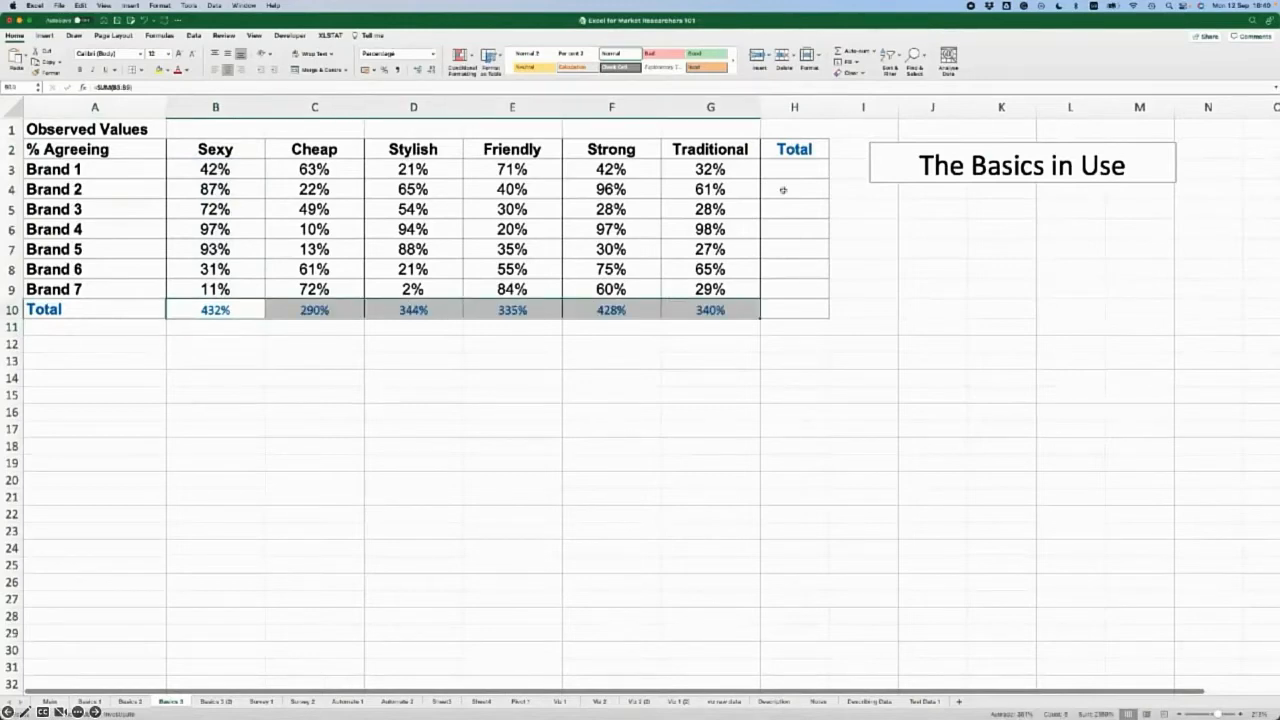
- Total Brand 1's scores in H3 with =SUM(B3:G3) and fill the formula down to H10
{"action": "left_click", "coordinate": [785, 170]}
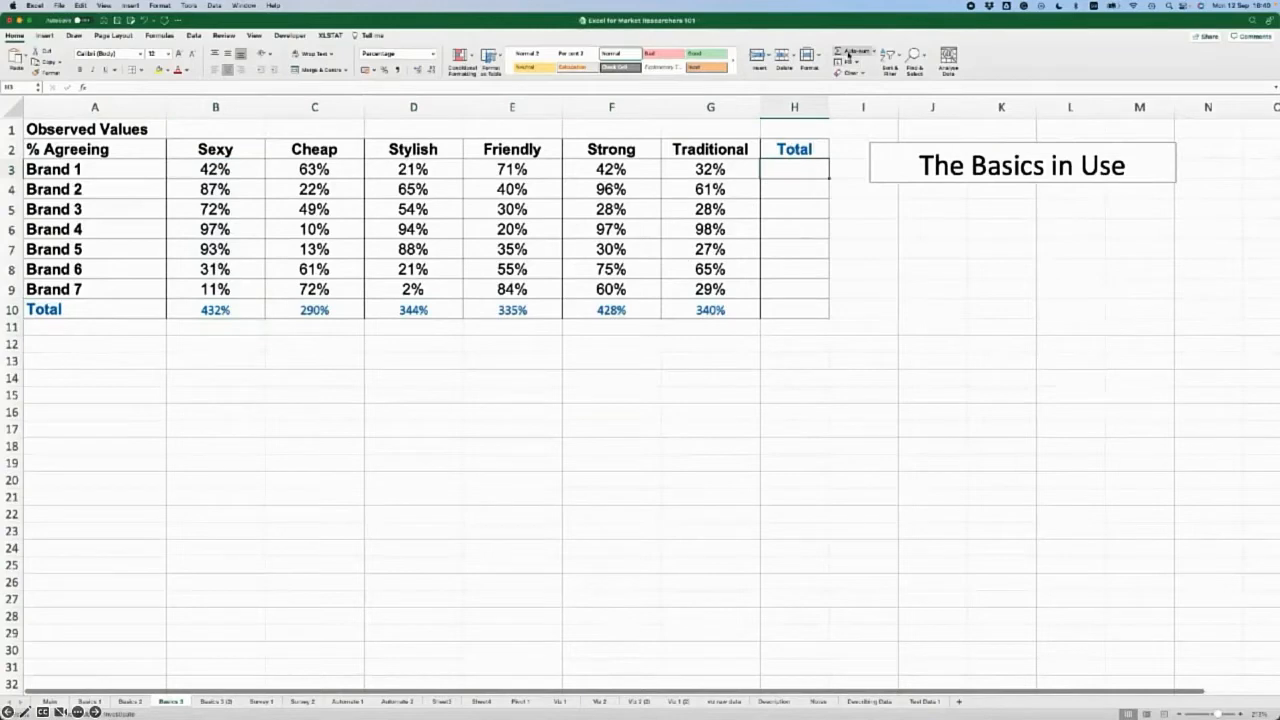
{"action": "left_click", "coordinate": [848, 52]}
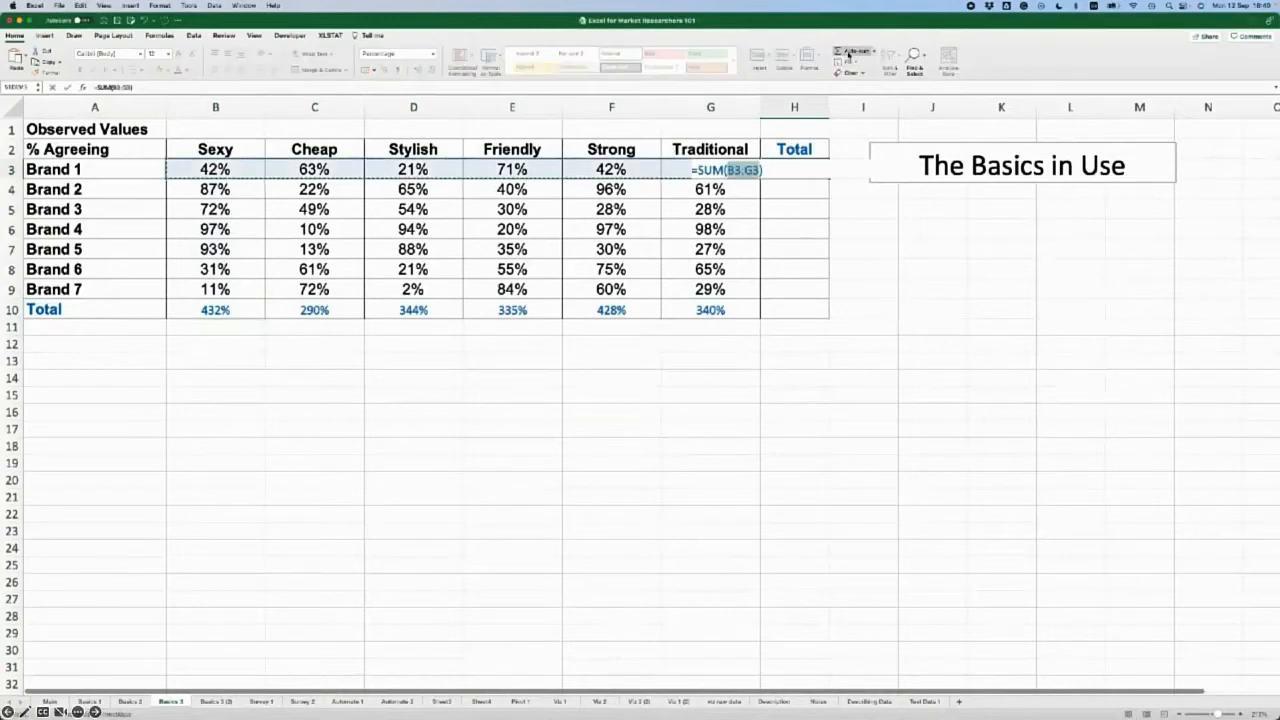
{"action": "key", "text": "Return"}
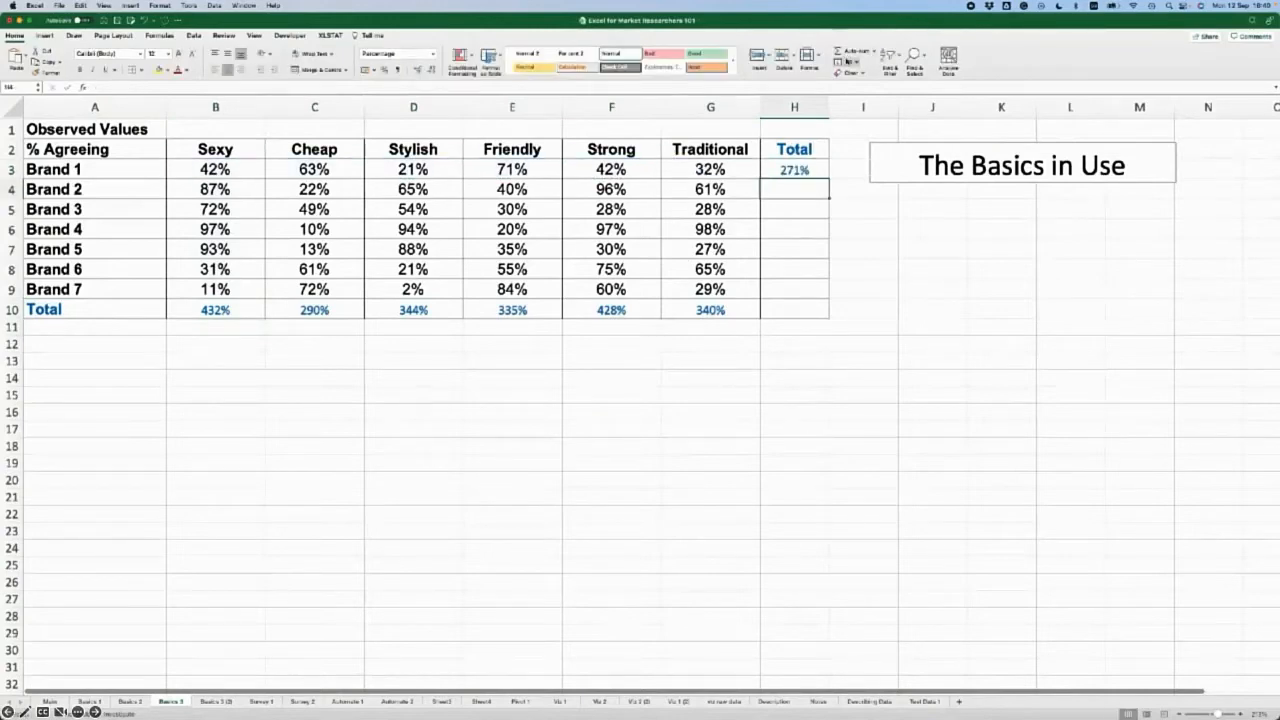
{"action": "mouse_move", "coordinate": [790, 170]}
{"action": "left_mouse_down"}
{"action": "mouse_move", "coordinate": [823, 229]}
{"action": "mouse_move", "coordinate": [820, 306]}
{"action": "mouse_move", "coordinate": [800, 312]}
{"action": "left_mouse_up"}
{"action": "key", "text": "ctrl+d"}
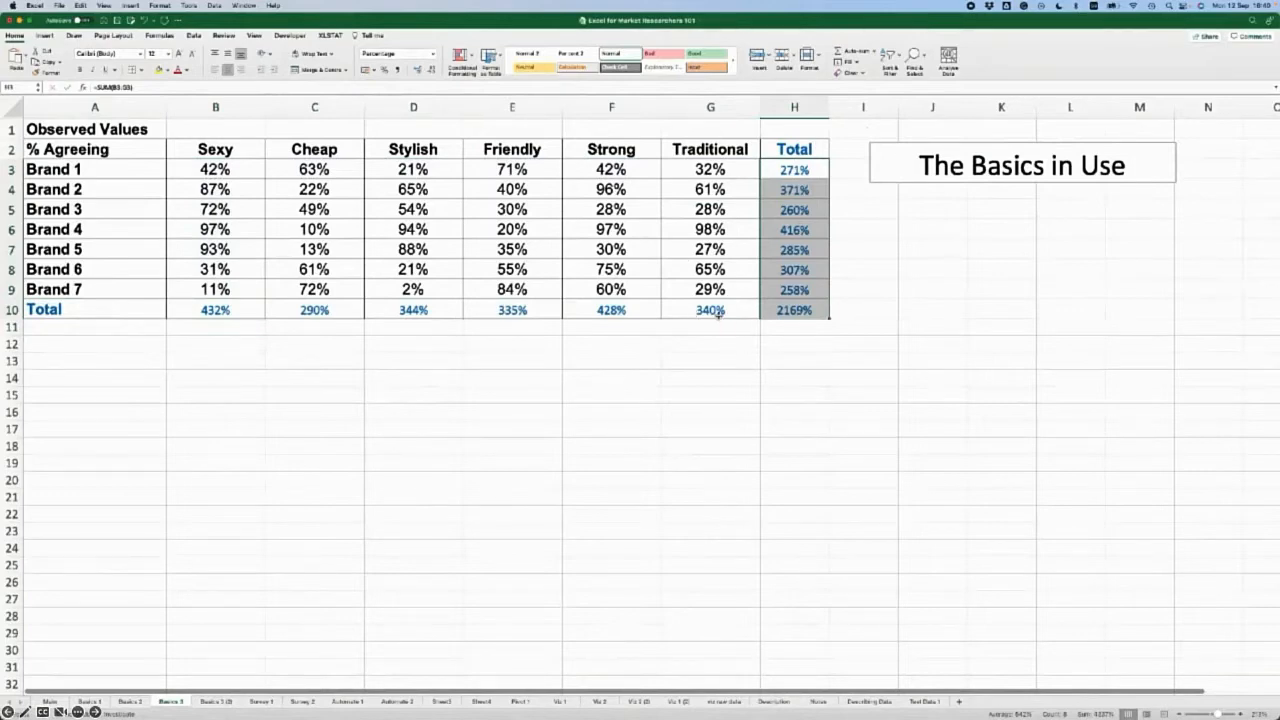
- Apply the green-yellow-red colour scale conditional formatting to the brand totals in H3:H9
{"action": "left_click_drag", "start_coordinate": [797, 168], "coordinate": [792, 285]}
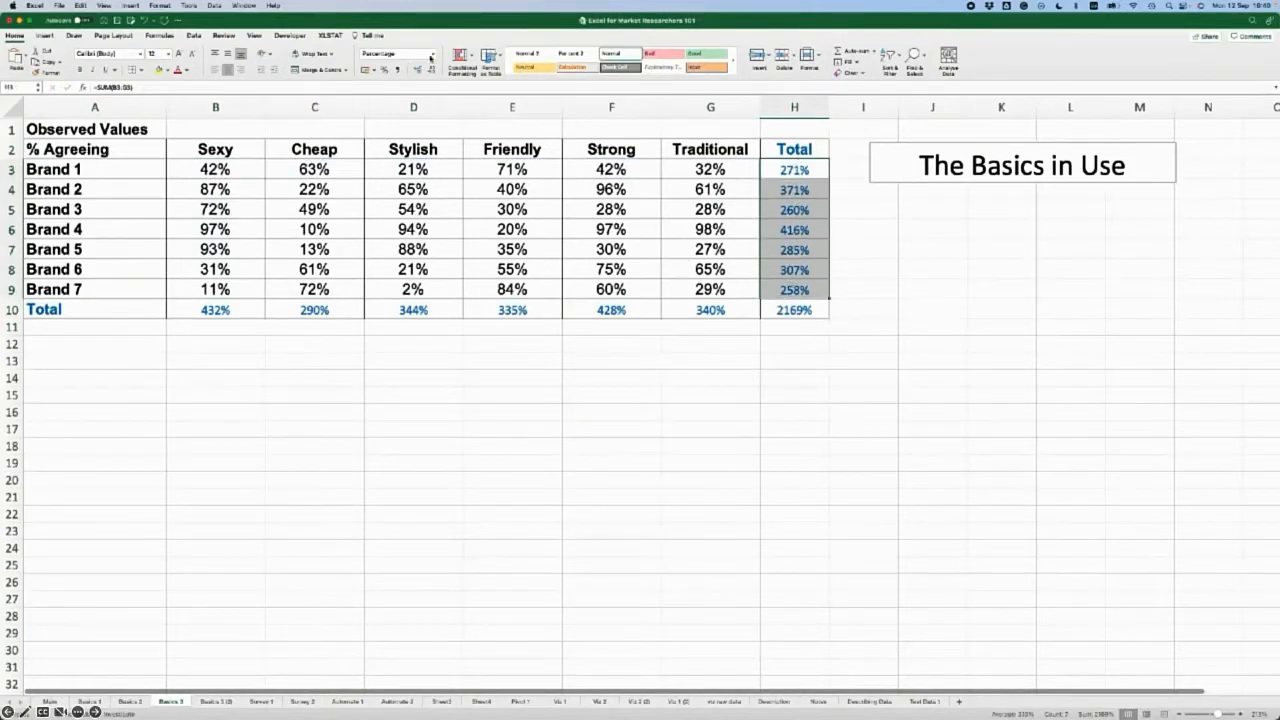
{"action": "left_click", "coordinate": [460, 57]}
{"action": "mouse_move", "coordinate": [466, 73]}
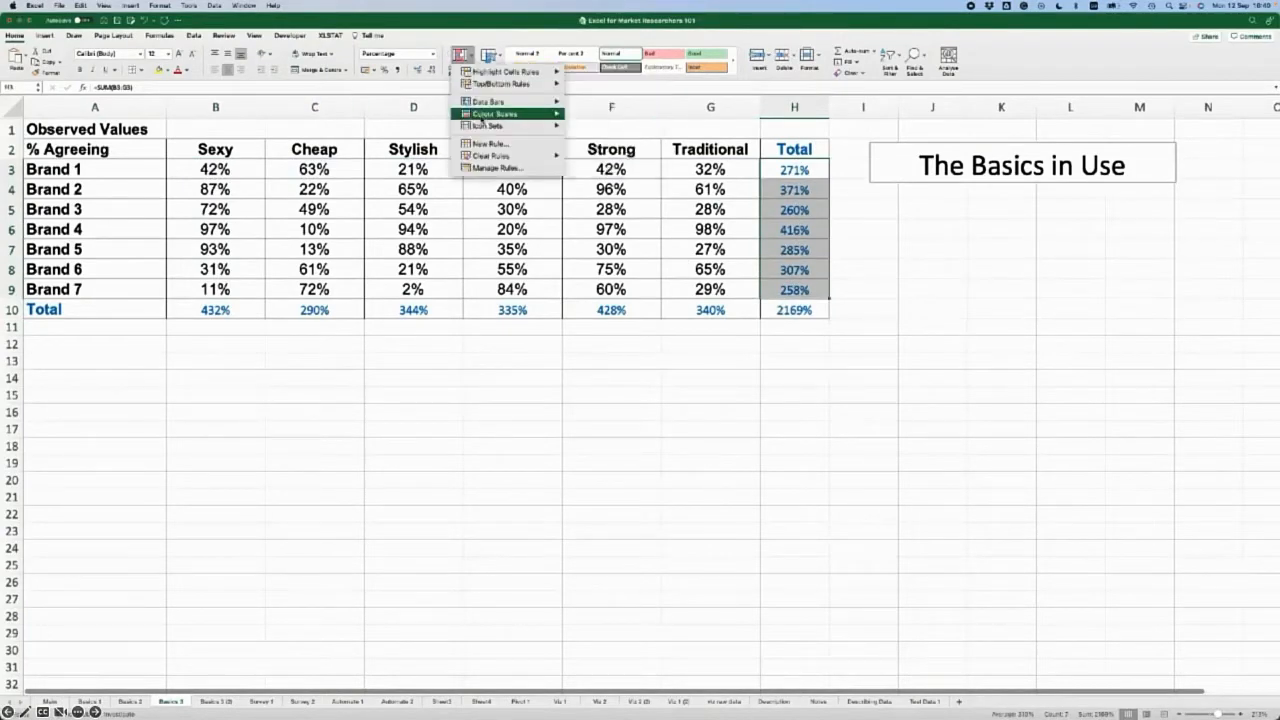
{"action": "mouse_move", "coordinate": [482, 114]}
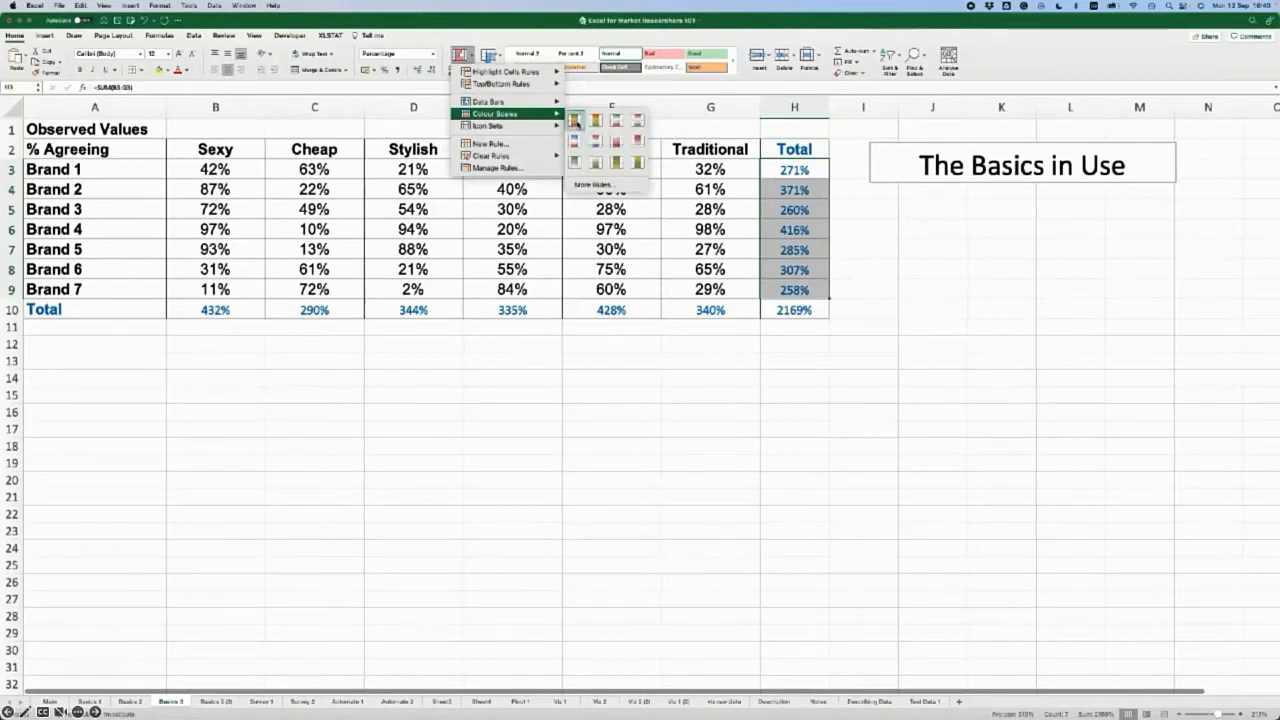
{"action": "left_click", "coordinate": [574, 120]}
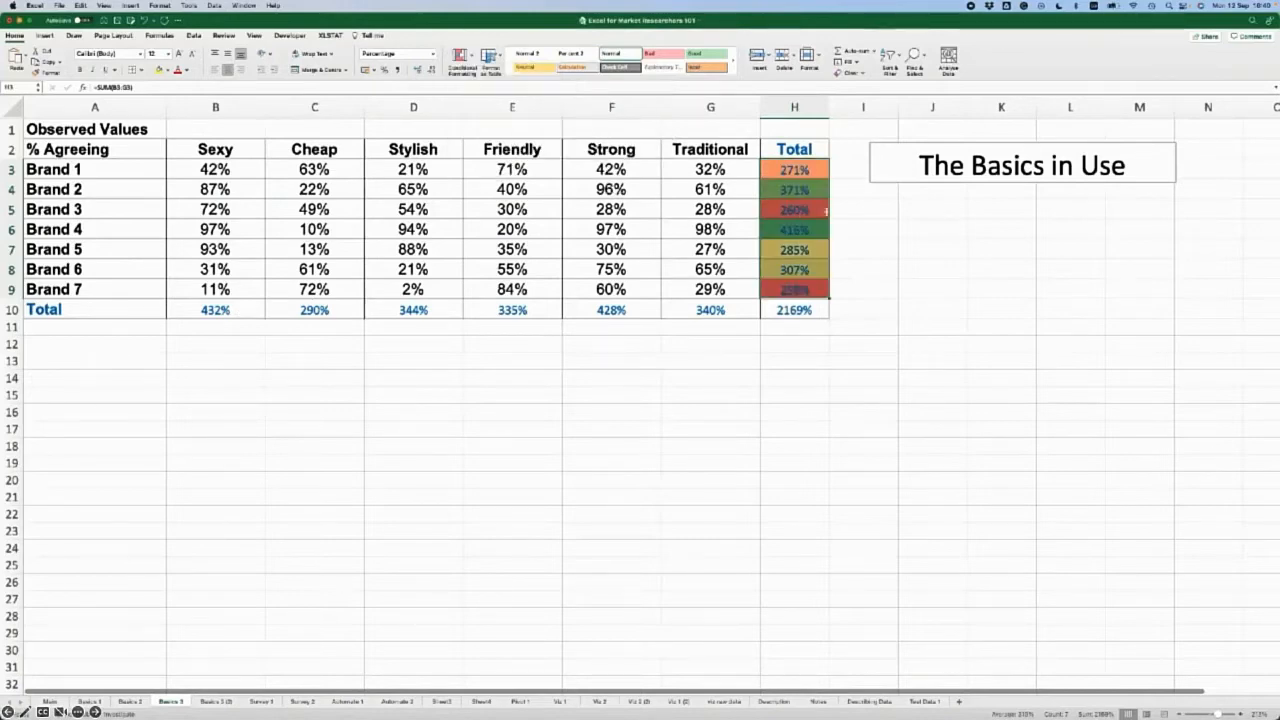
{"action": "left_click", "coordinate": [875, 229]}
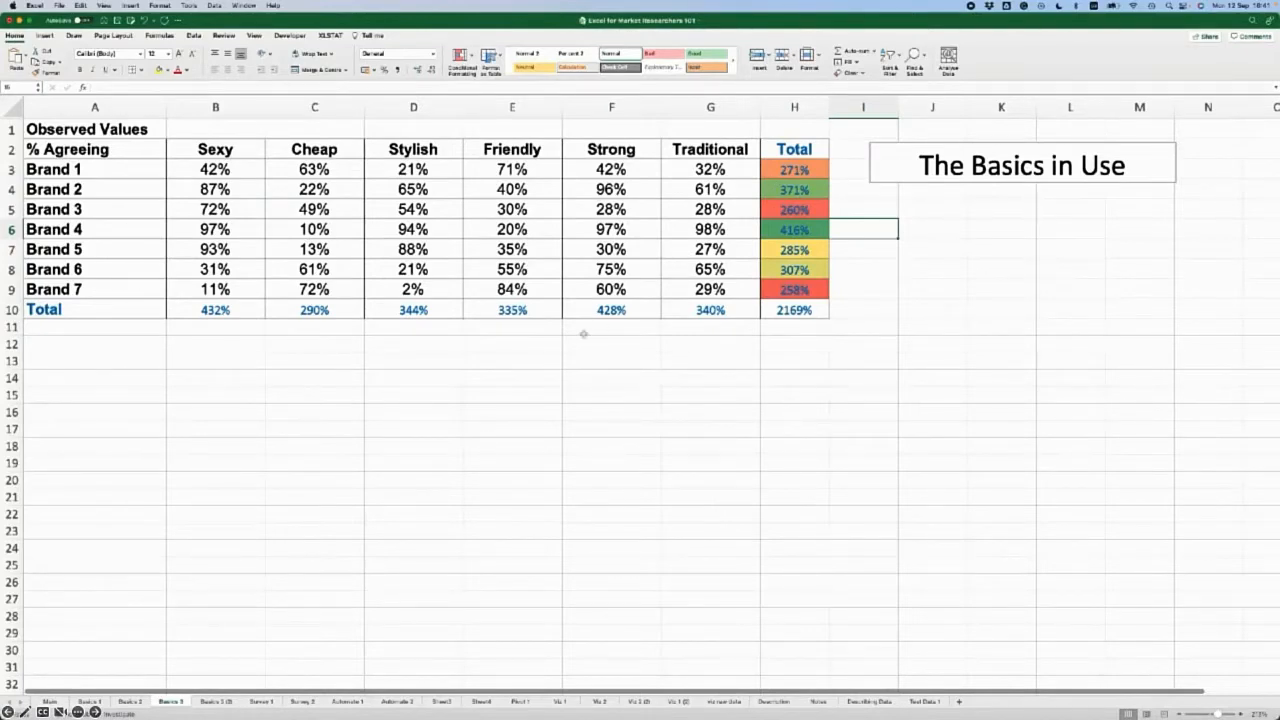
{"action": "left_click", "coordinate": [566, 393]}
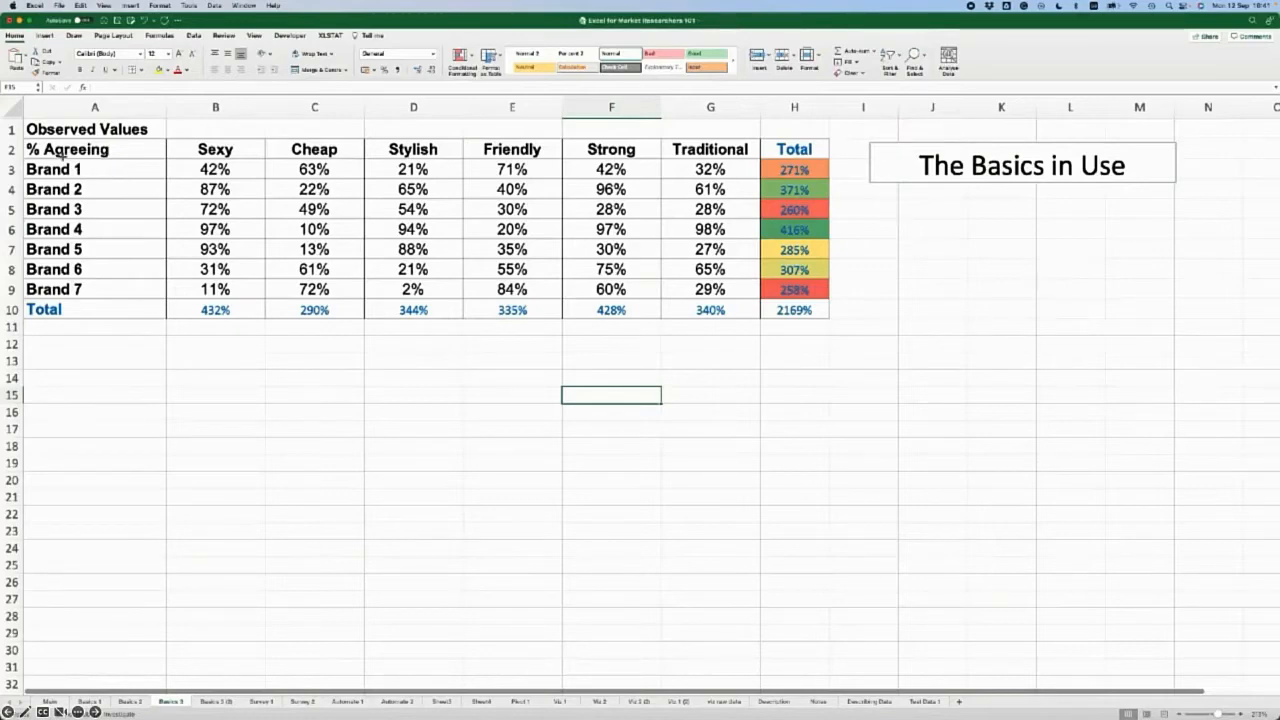
- Copy the observed values table A2:G9 to A13 and clear the percentages from B14:G20 in the copy
{"action": "left_click_drag", "start_coordinate": [93, 149], "coordinate": [675, 287]}
{"action": "key", "text": "super+c"}
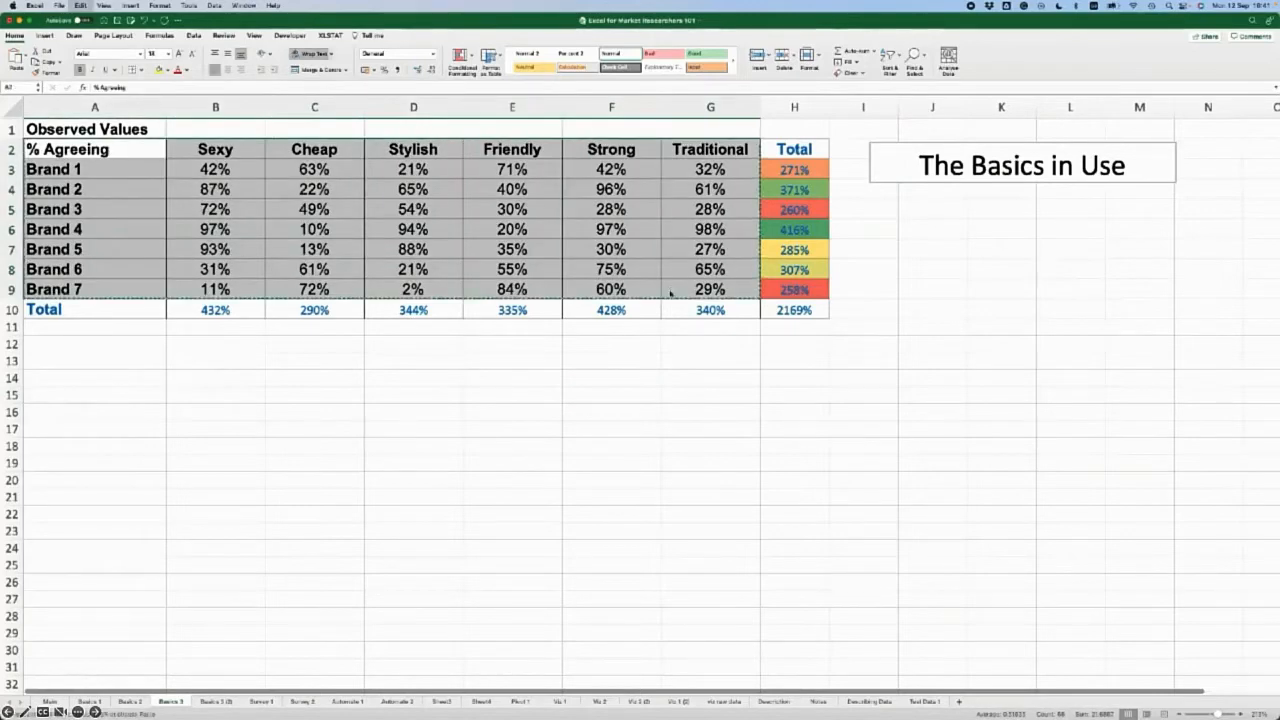
{"action": "left_click", "coordinate": [84, 356]}
{"action": "key", "text": "super+v"}
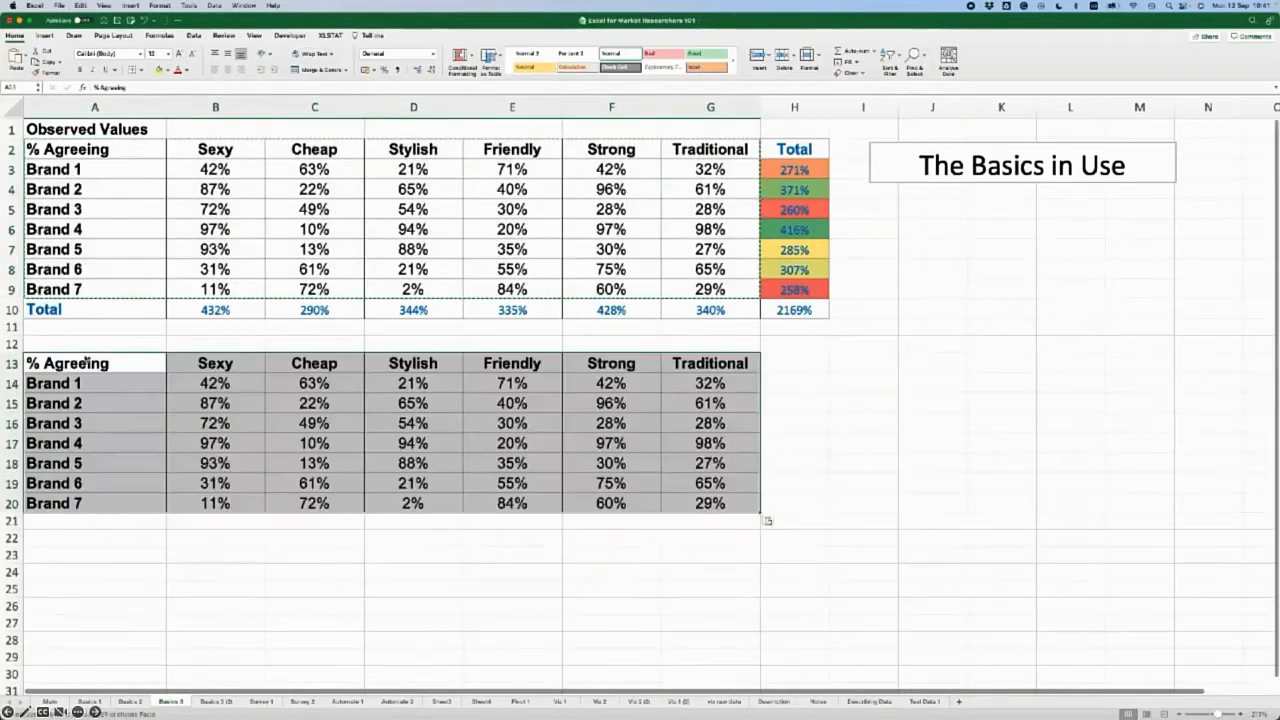
{"action": "left_click_drag", "start_coordinate": [229, 385], "coordinate": [663, 497]}
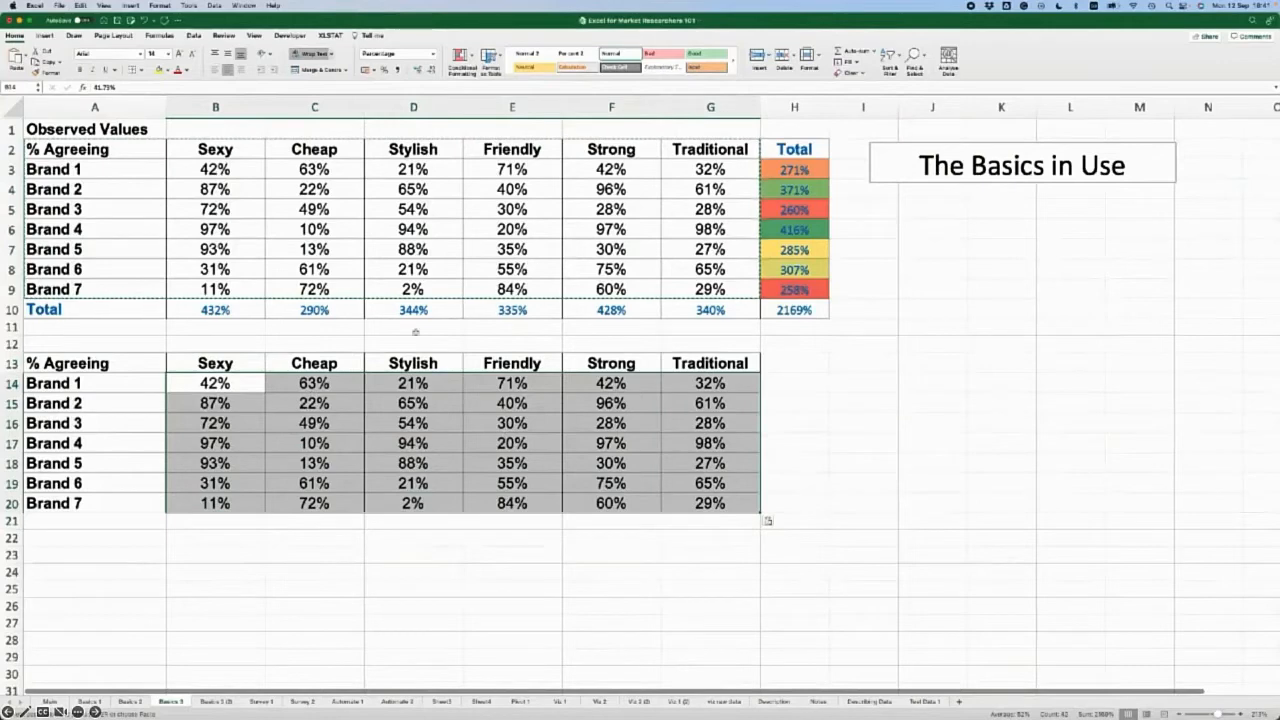
{"action": "key", "text": "Delete"}
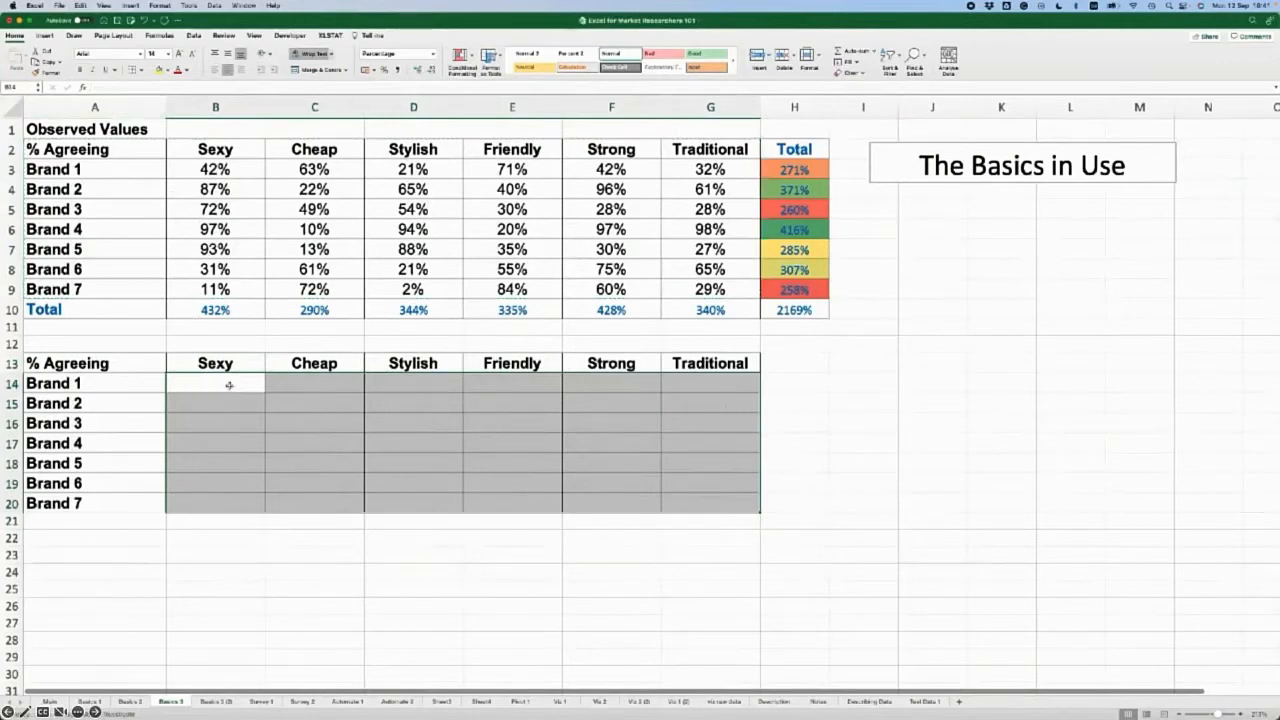
- Title the copied table in A12 as Expected Values
{"action": "left_click", "coordinate": [103, 342]}
{"action": "type", "text": "Expected Values"}
{"action": "key", "text": "Tab"}
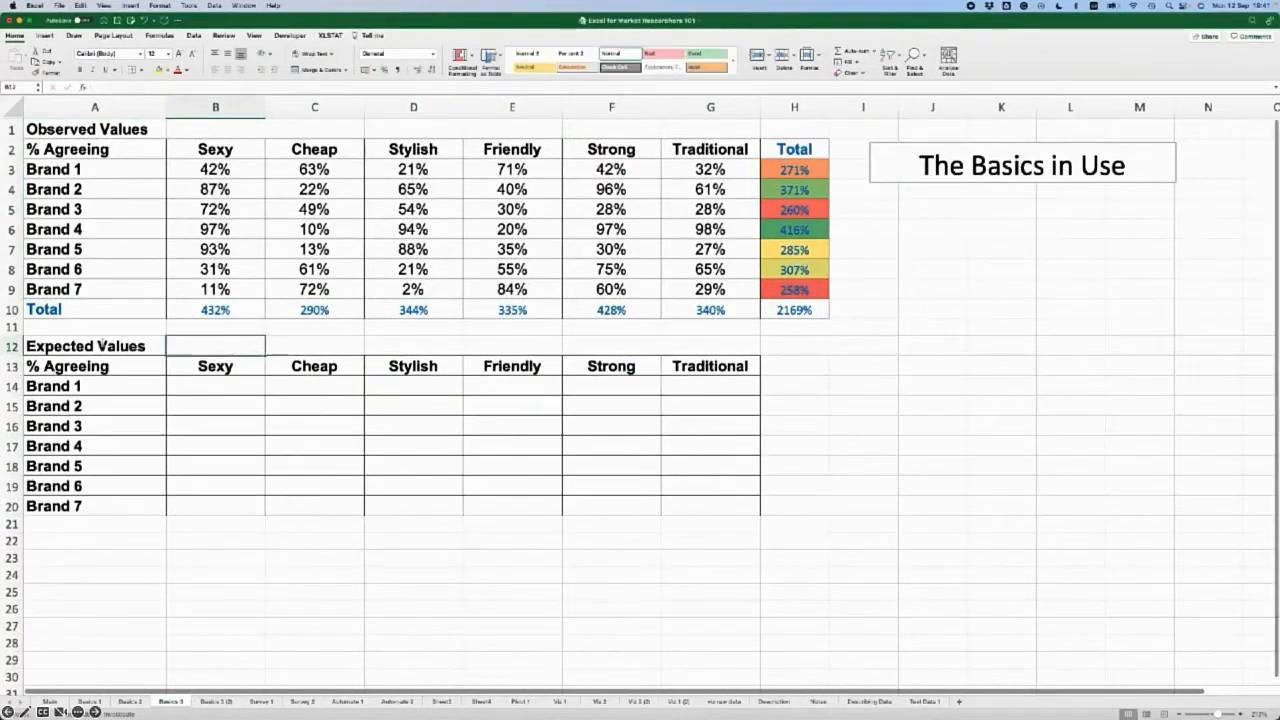
- Build the expected value formula =H3*B10/H10 for Brand 1 Sexy in B14
{"action": "left_click", "coordinate": [221, 386]}
{"action": "type", "text": "="}
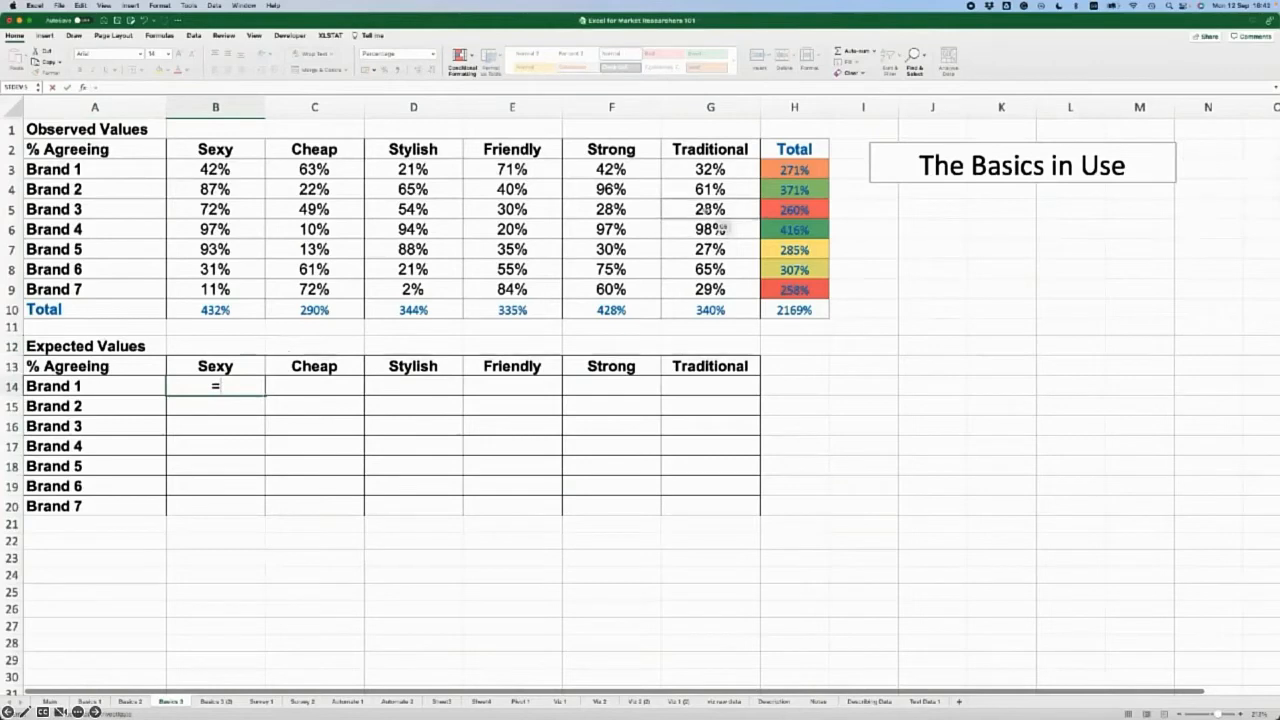
{"action": "left_click", "coordinate": [796, 170]}
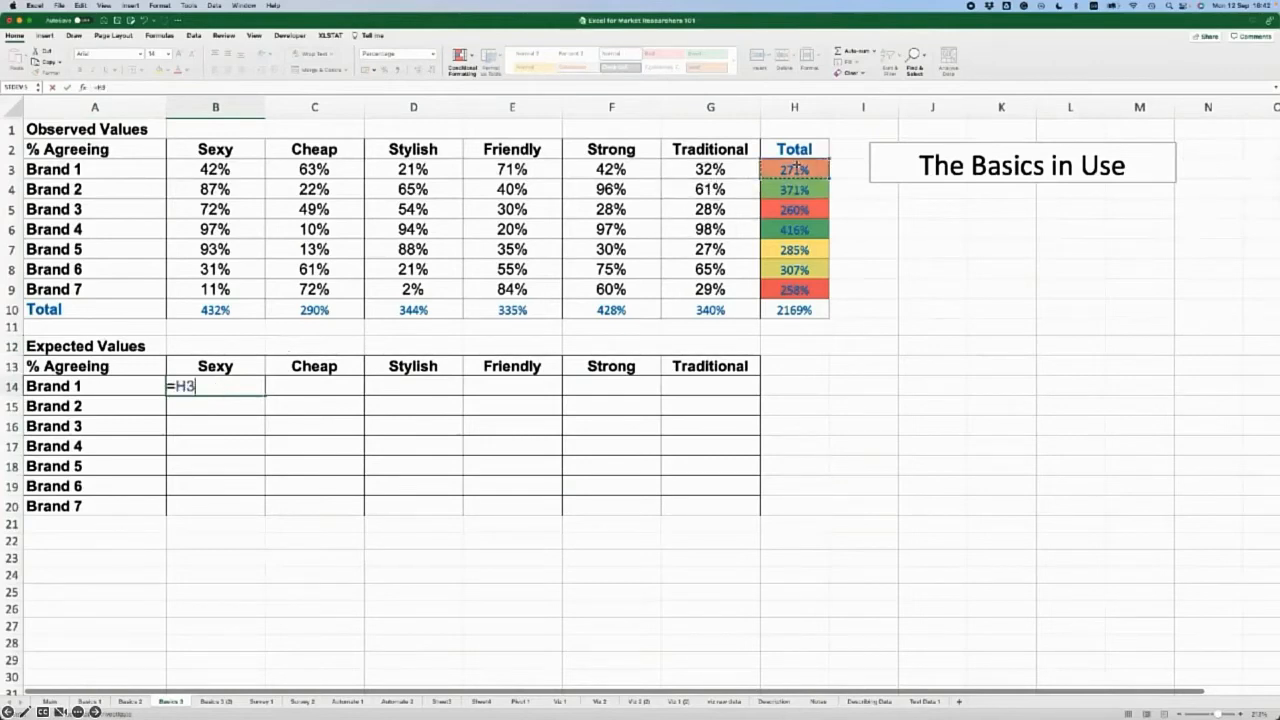
{"action": "type", "text": "*"}
{"action": "left_click", "coordinate": [214, 310]}
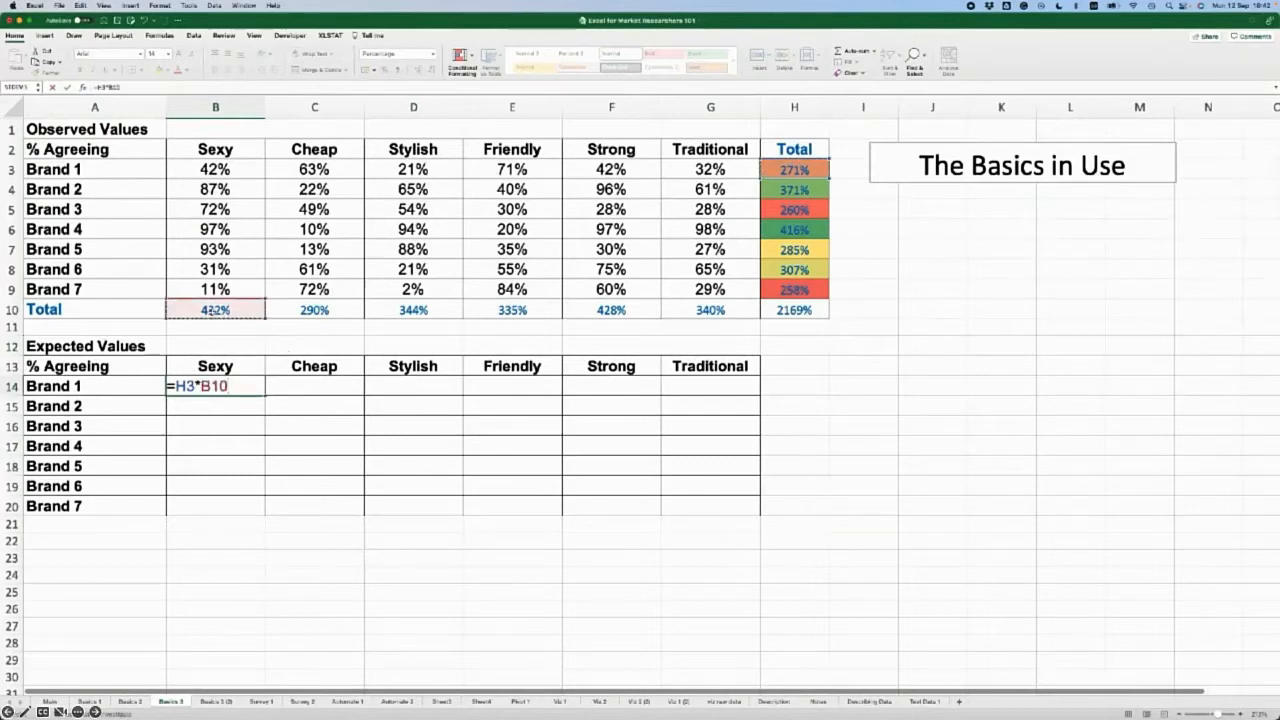
{"action": "type", "text": "/"}
{"action": "left_click", "coordinate": [793, 311]}
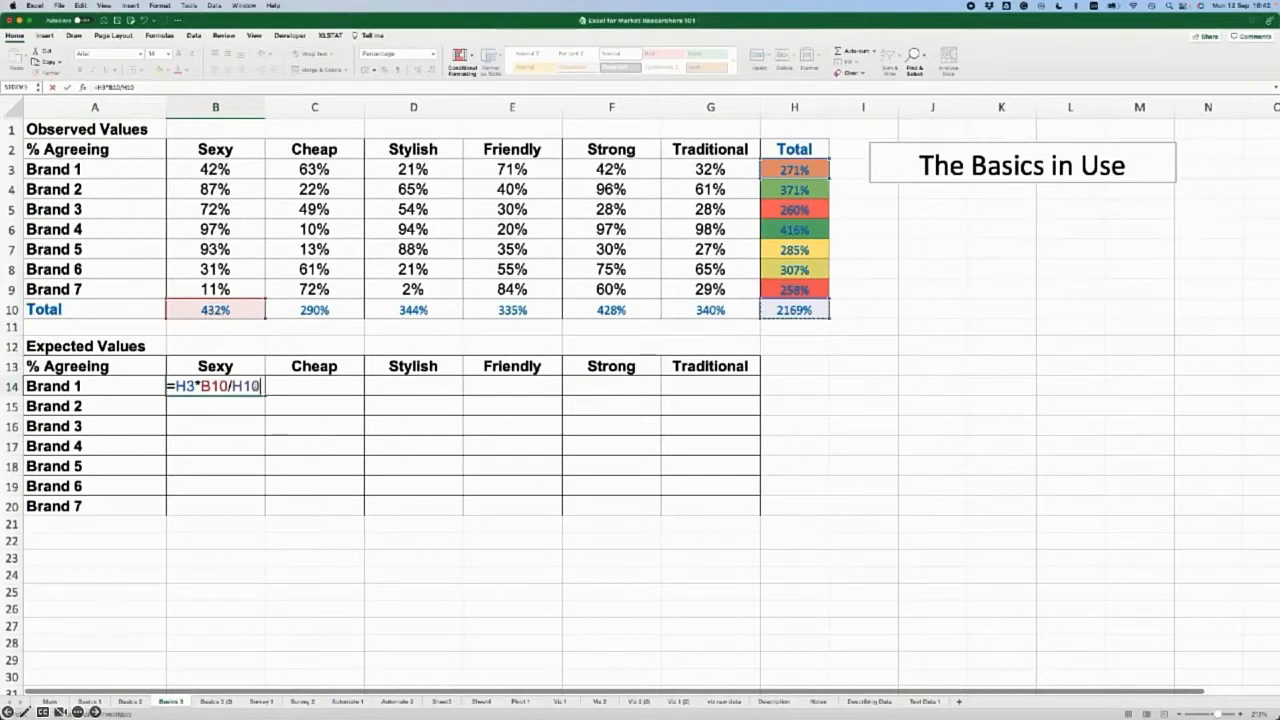
- Lock the references in B14 so the formula reads =$H3*B$10/$H$10, and commit it
{"action": "key", "text": "shift+Left"}
{"action": "key", "text": "shift+Left"}
{"action": "key", "text": "shift+Left"}
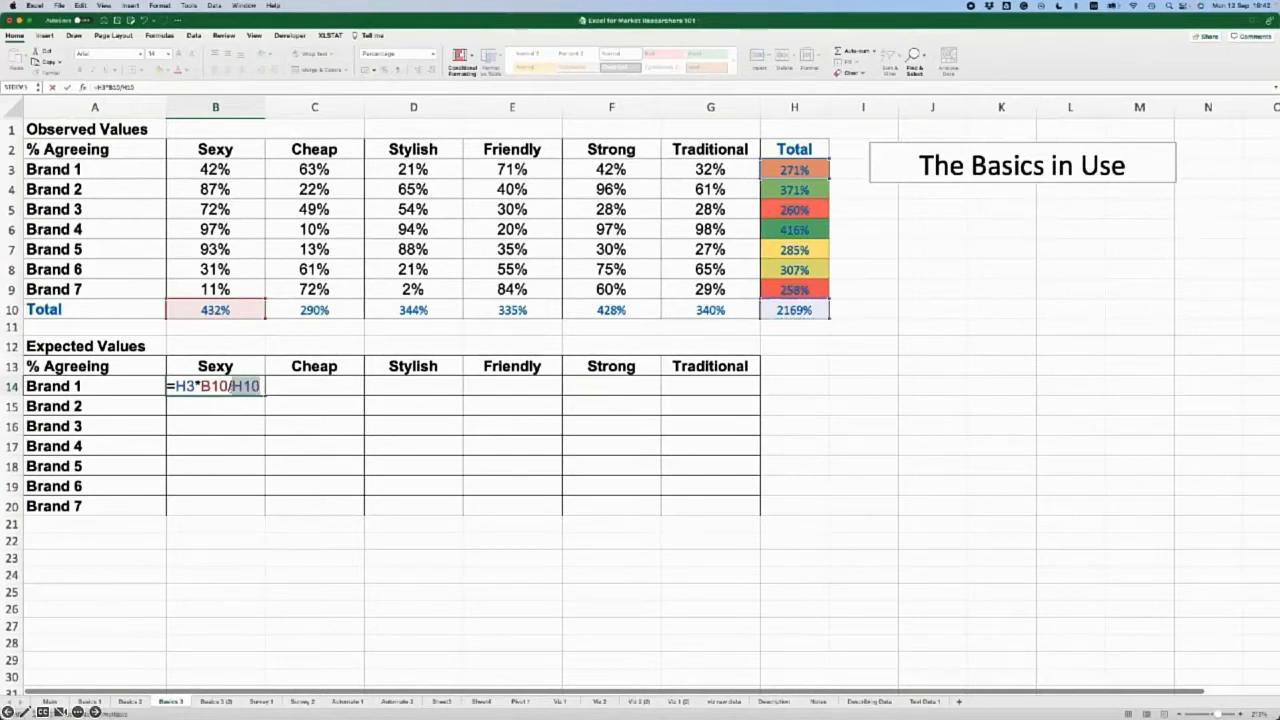
{"action": "key", "text": "F4"}
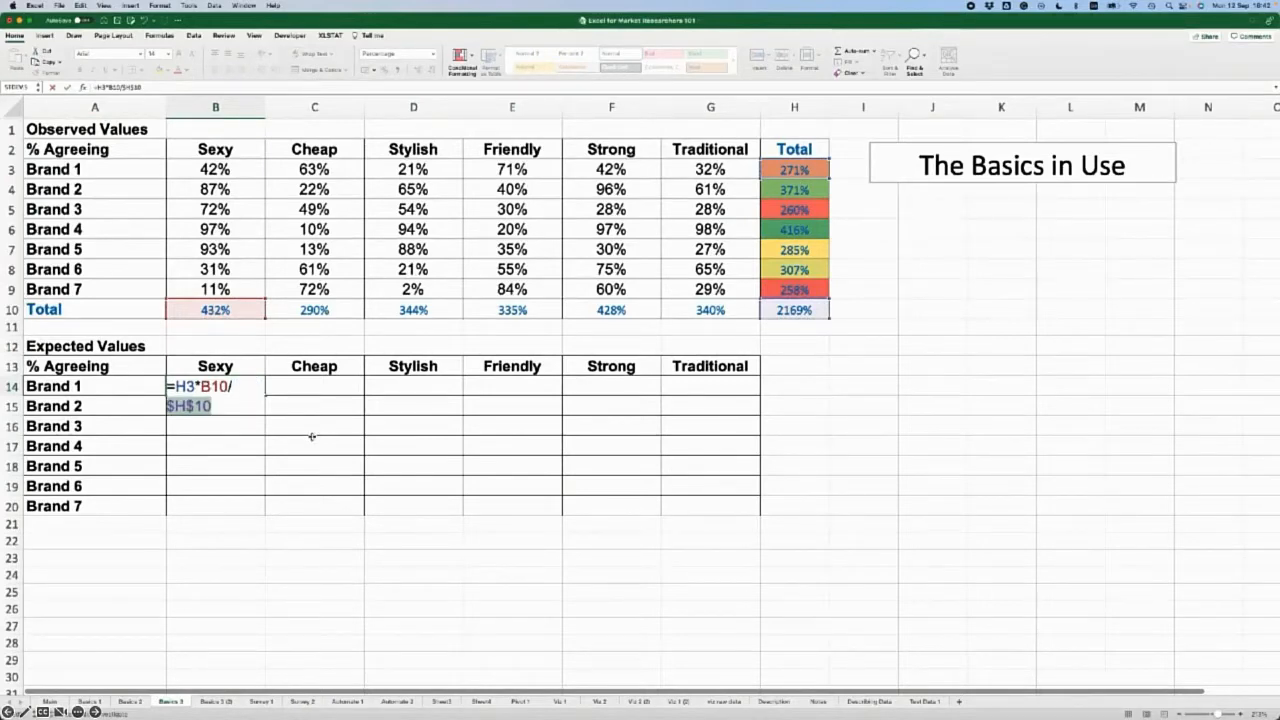
{"action": "left_click", "coordinate": [220, 386]}
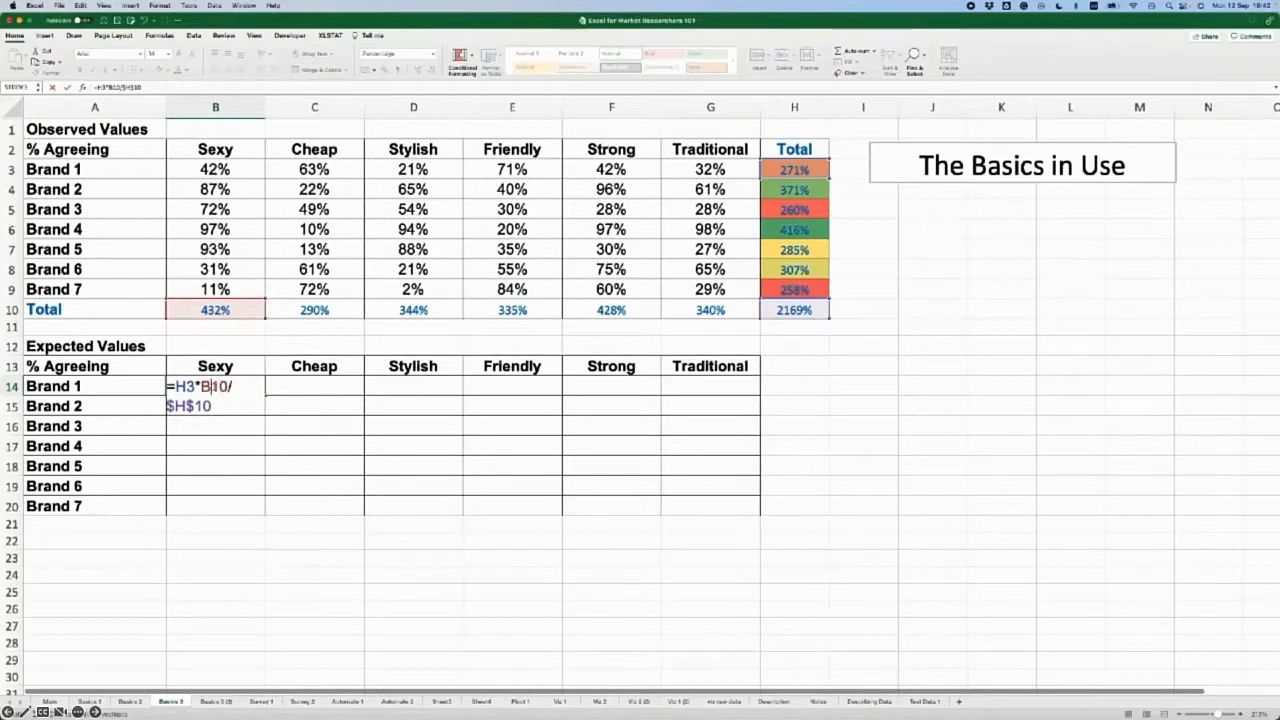
{"action": "type", "text": "$"}
{"action": "left_click", "coordinate": [177, 387]}
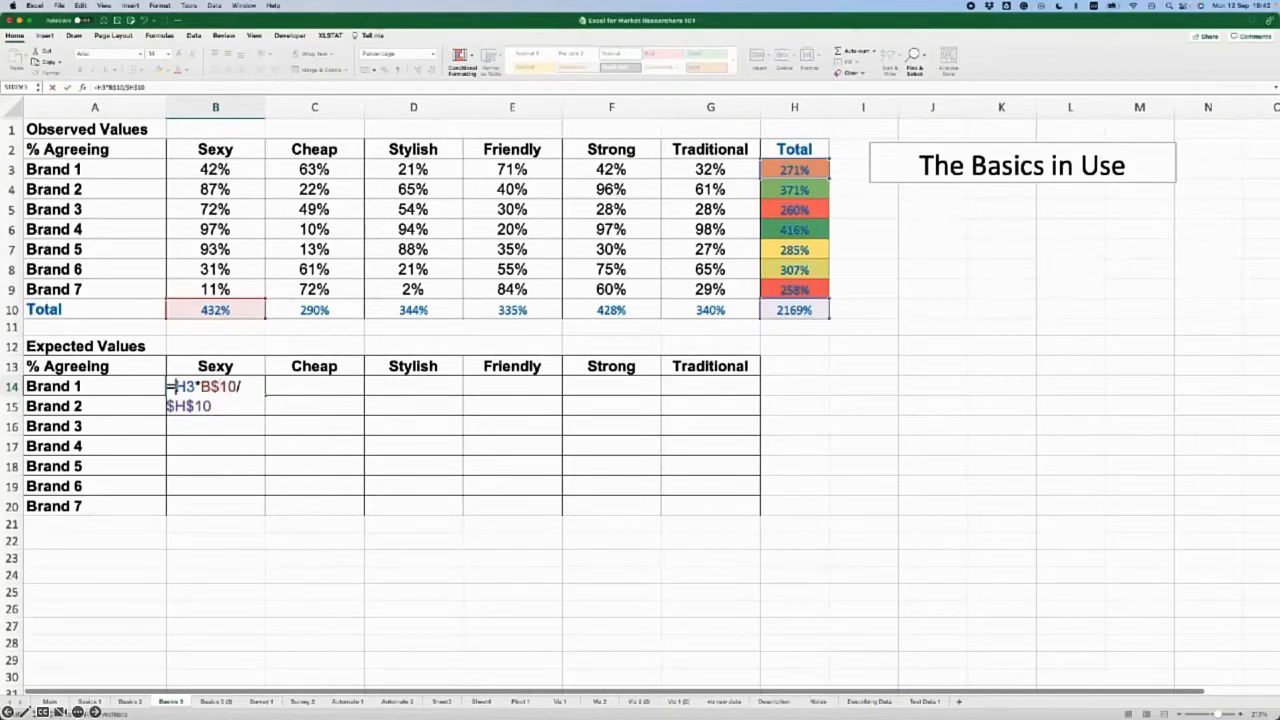
{"action": "type", "text": "$"}
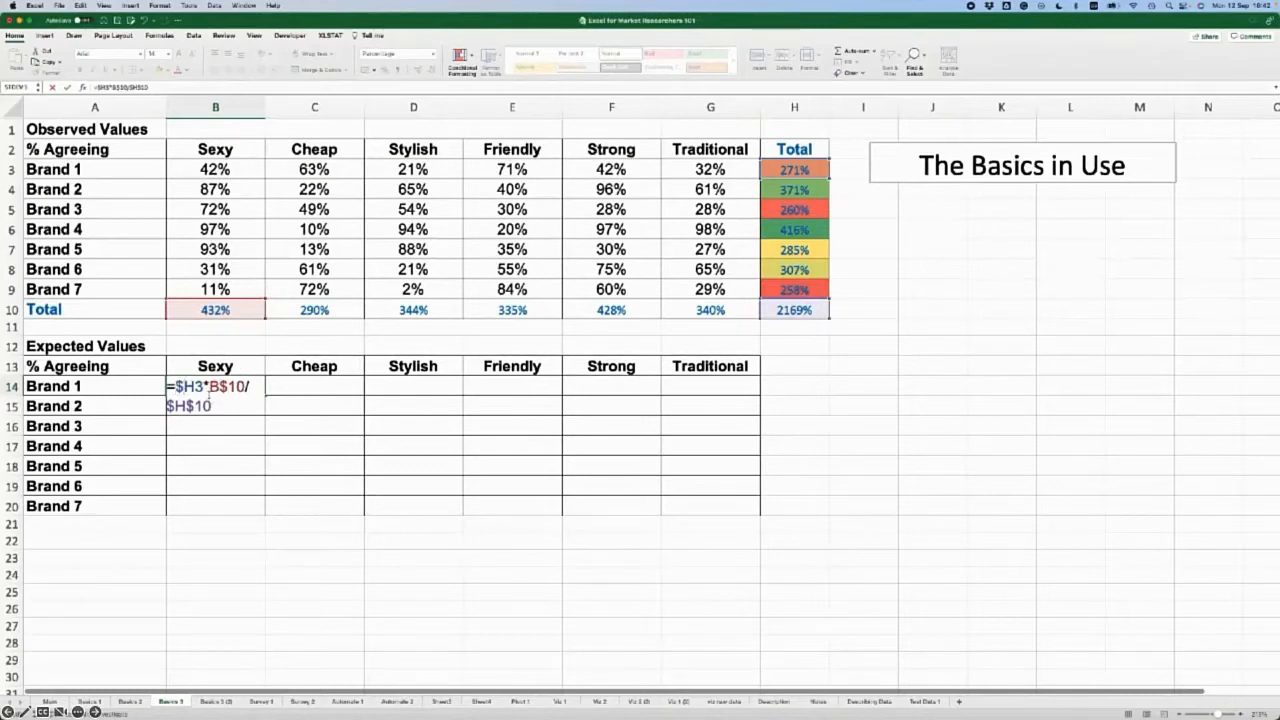
{"action": "key", "text": "Return"}
- Fill the expected value formula from B14 down to Brand 7 and across to the Traditional column in G20
{"action": "left_click_drag", "start_coordinate": [228, 386], "coordinate": [244, 502]}
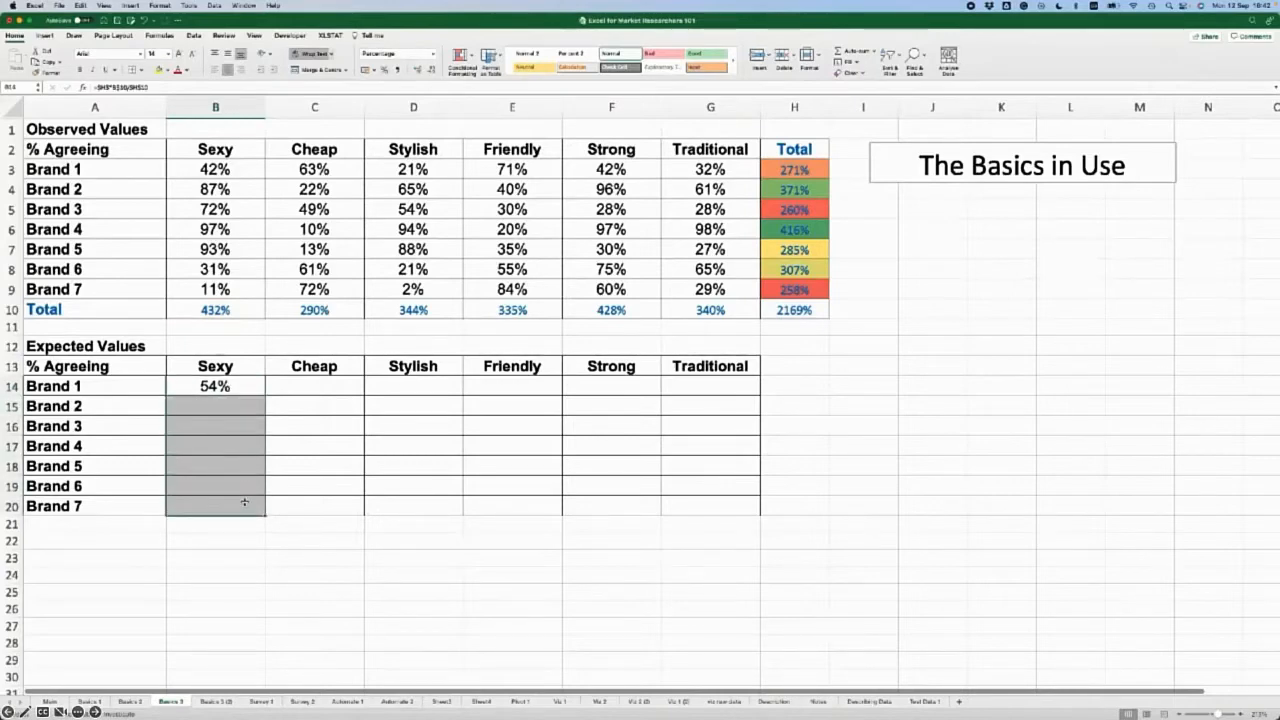
{"action": "key", "text": "ctrl+d"}
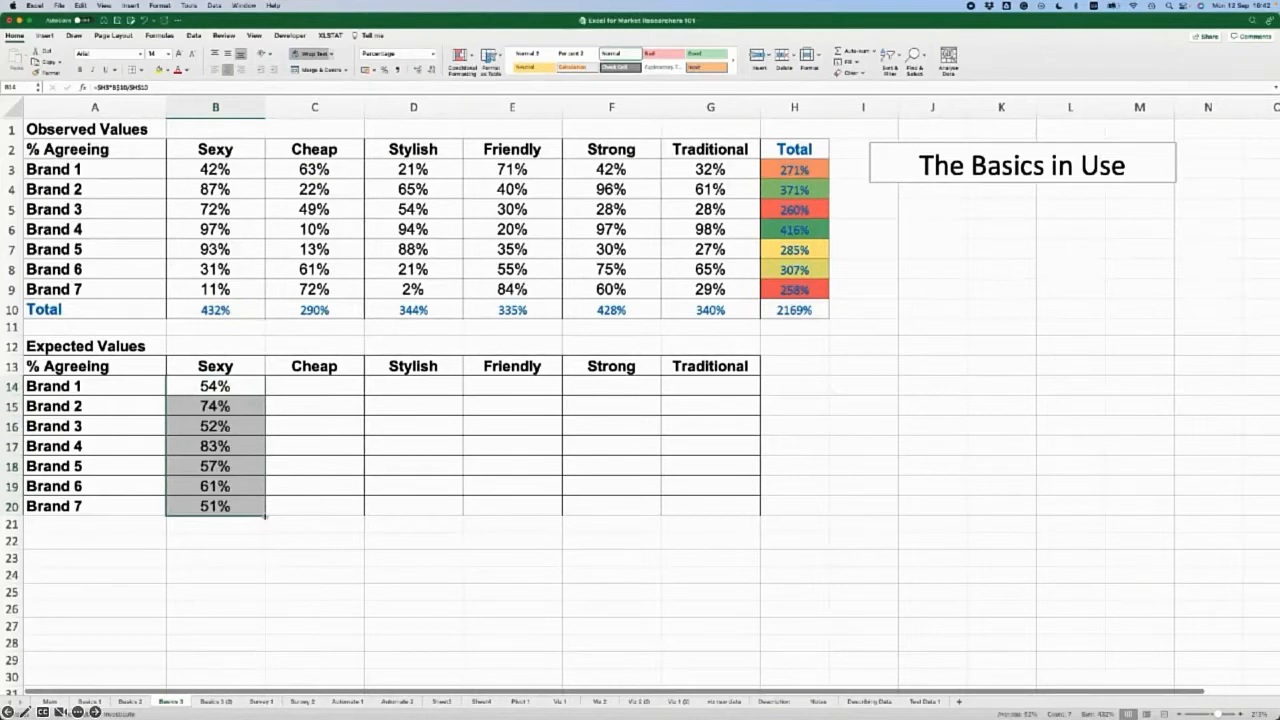
{"action": "left_click_drag", "start_coordinate": [265, 517], "coordinate": [714, 517]}
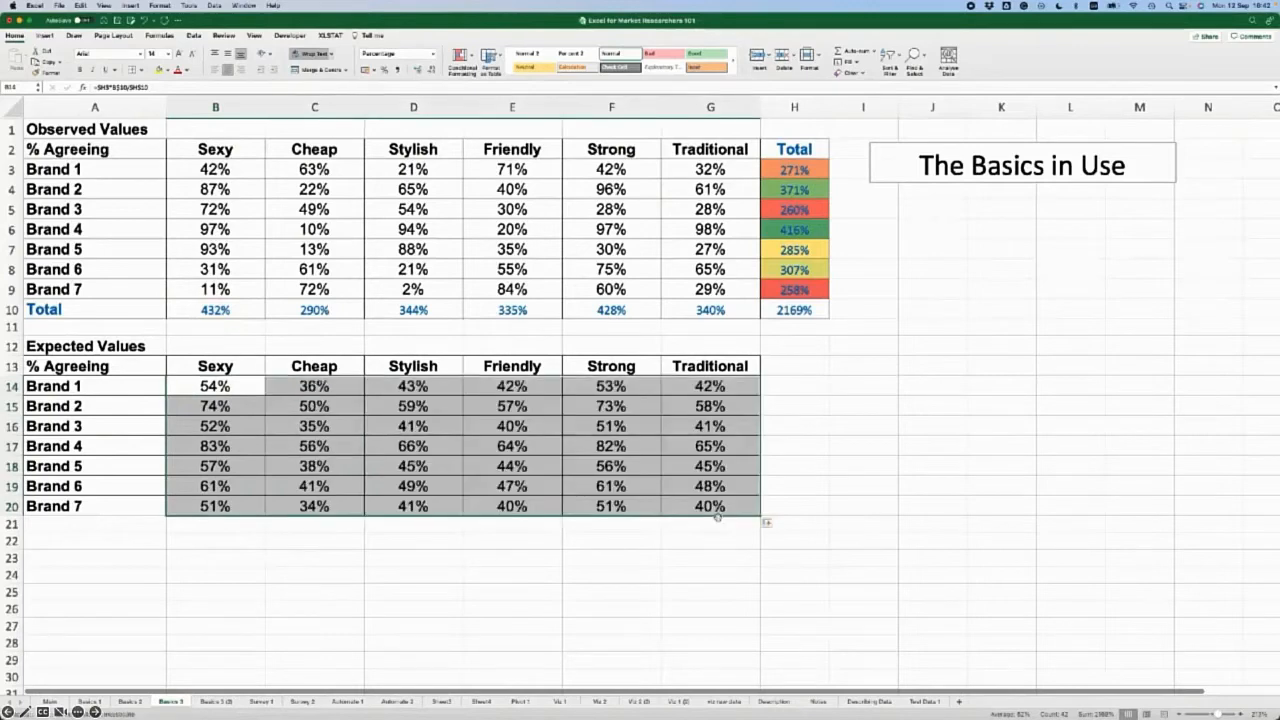
{"action": "left_click", "coordinate": [634, 553]}
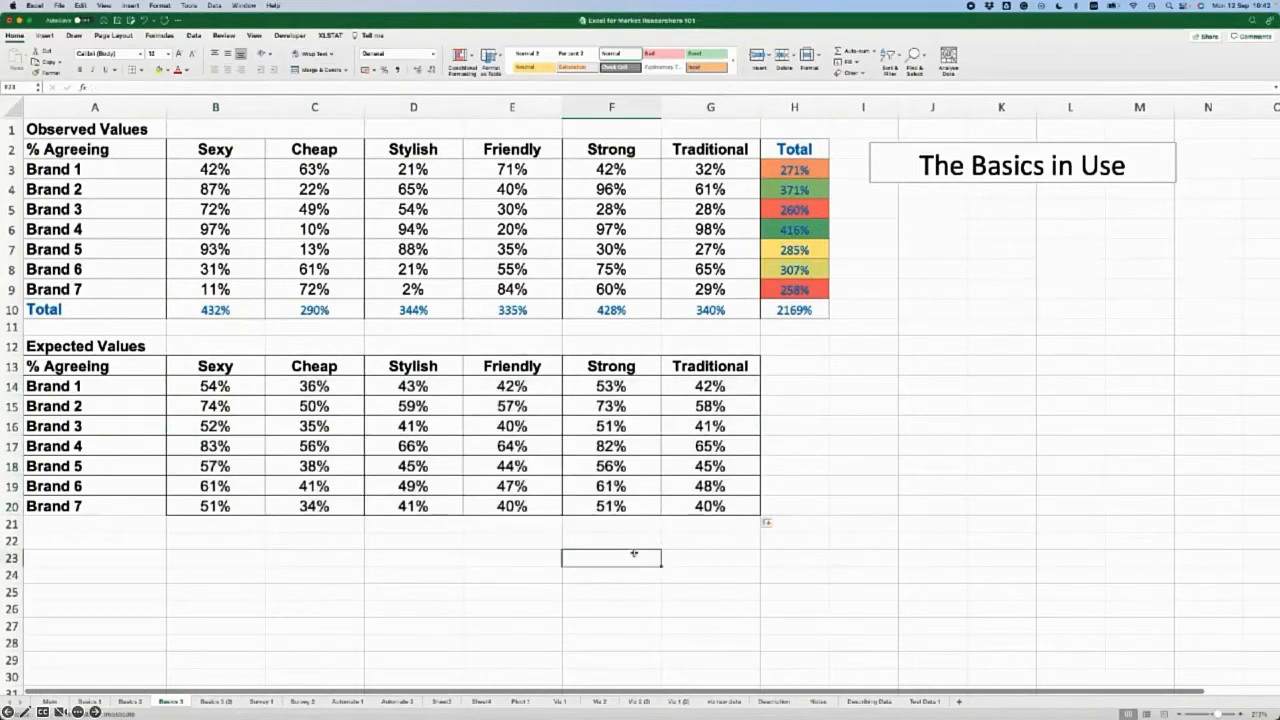
- Enter the heading "Standouts : Observed - Expected" in A23
{"action": "left_click", "coordinate": [103, 556]}
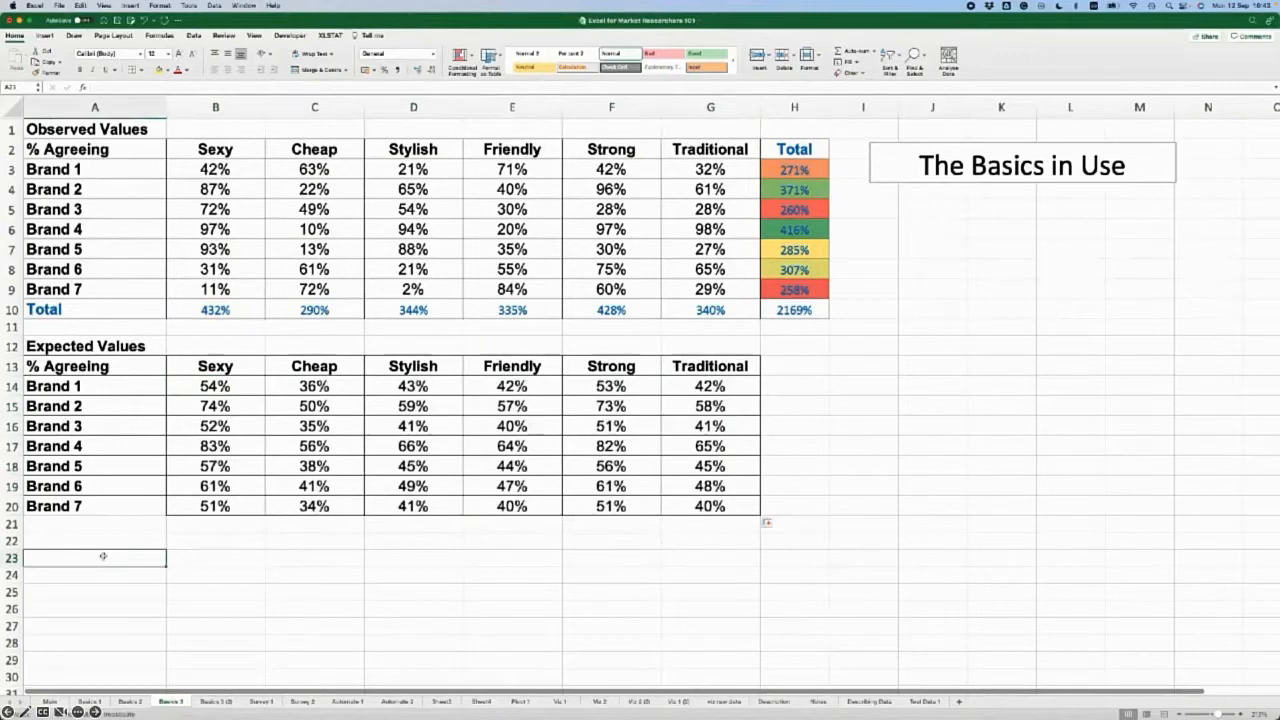
{"action": "type", "text": "Standouts : O"}
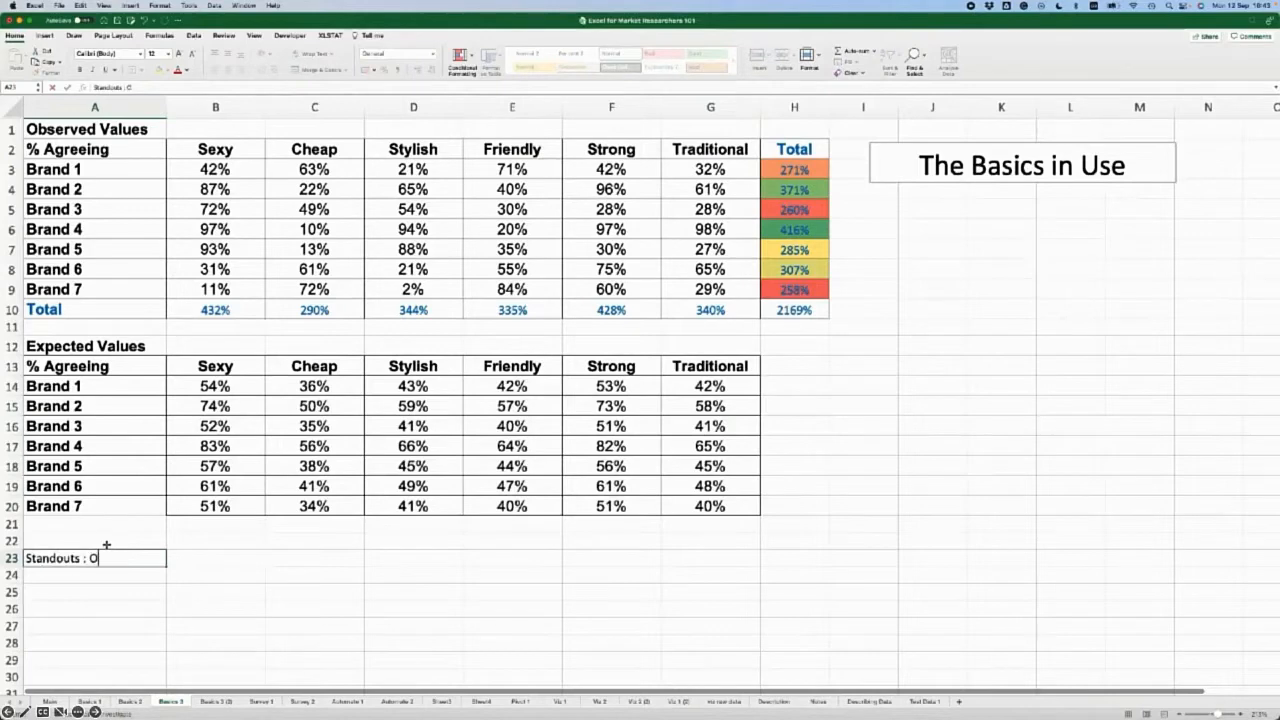
{"action": "type", "text": "bserved"}
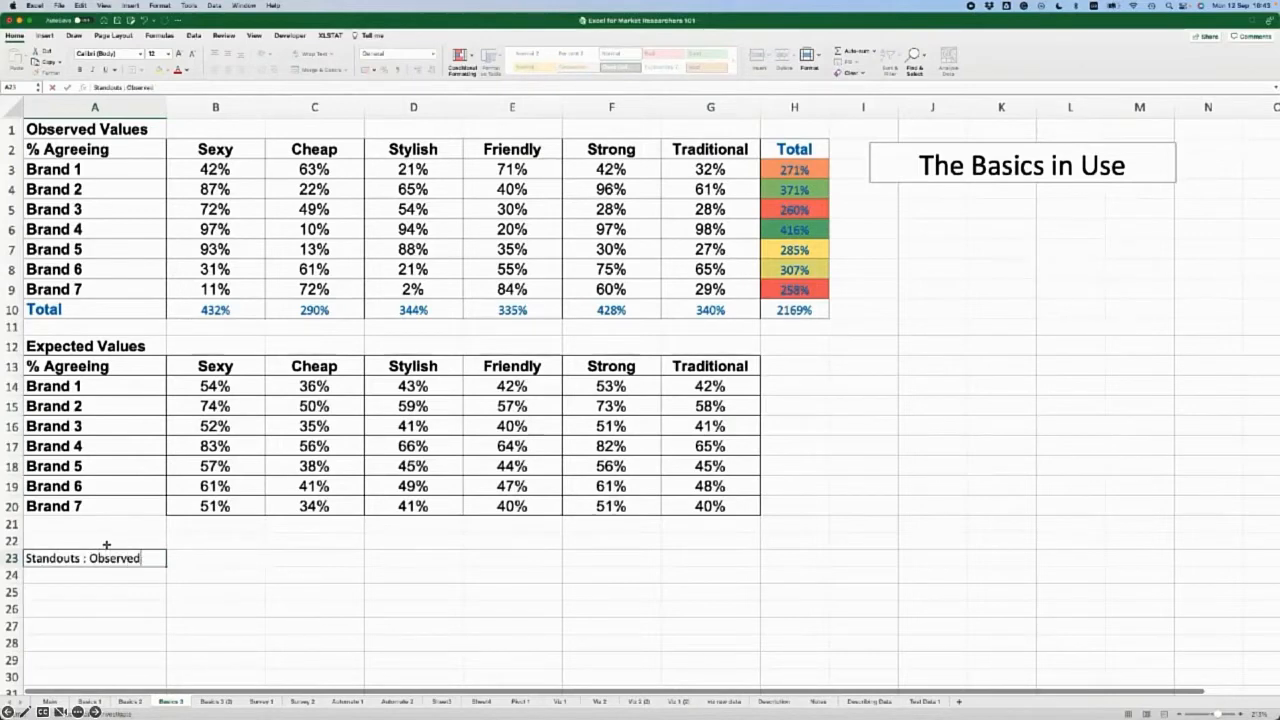
{"action": "type", "text": " - Expected"}
{"action": "key", "text": "Return"}
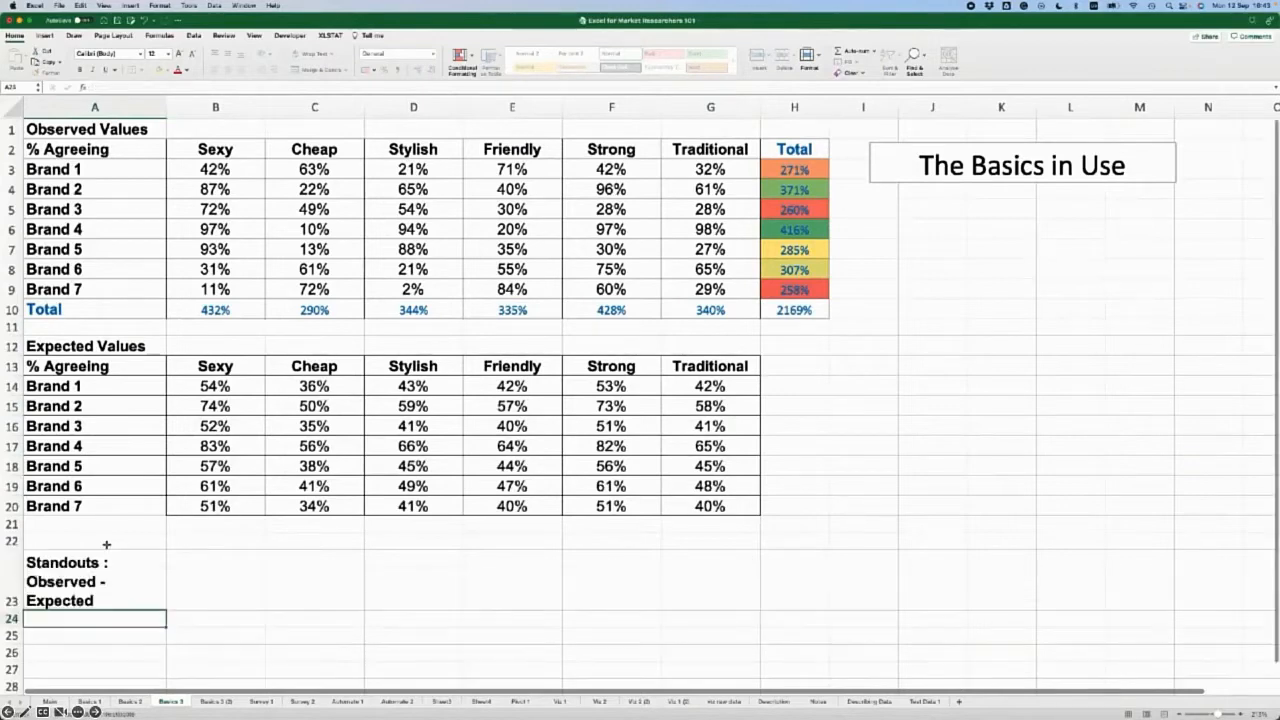
- Turn off text wrapping for the Standouts heading in A23
{"action": "left_click", "coordinate": [88, 568]}
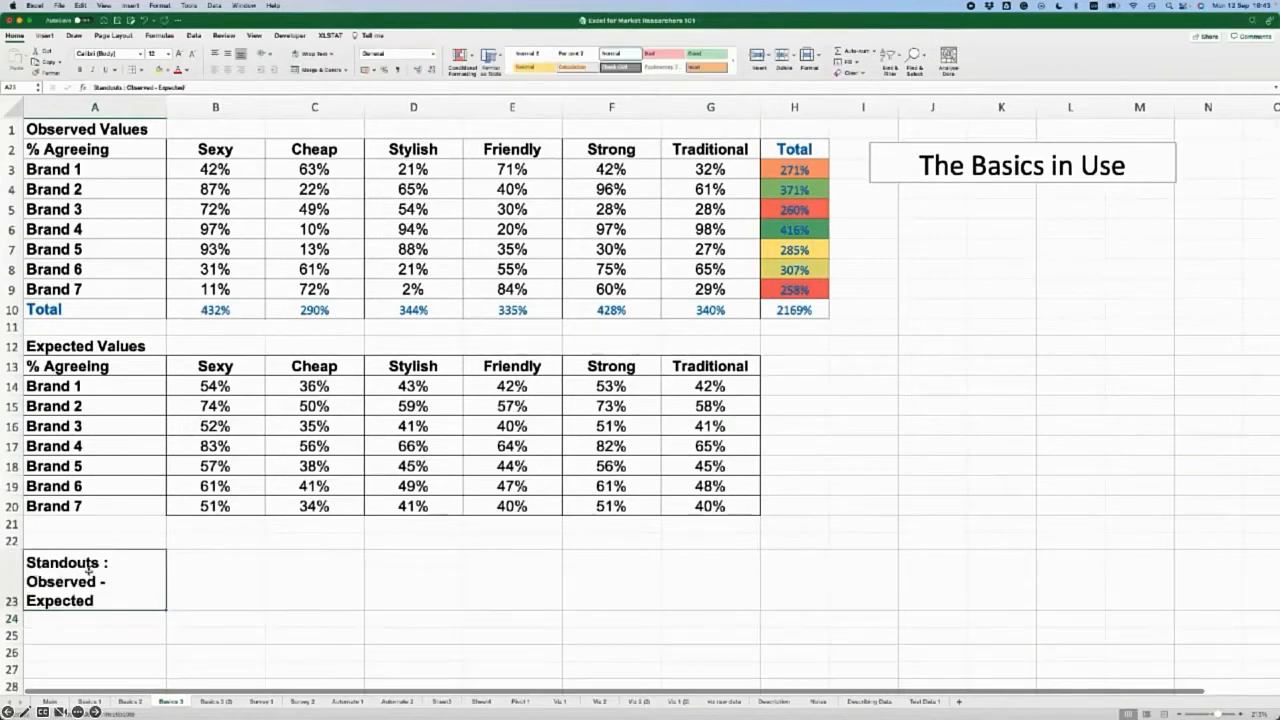
{"action": "right_click", "coordinate": [88, 568]}
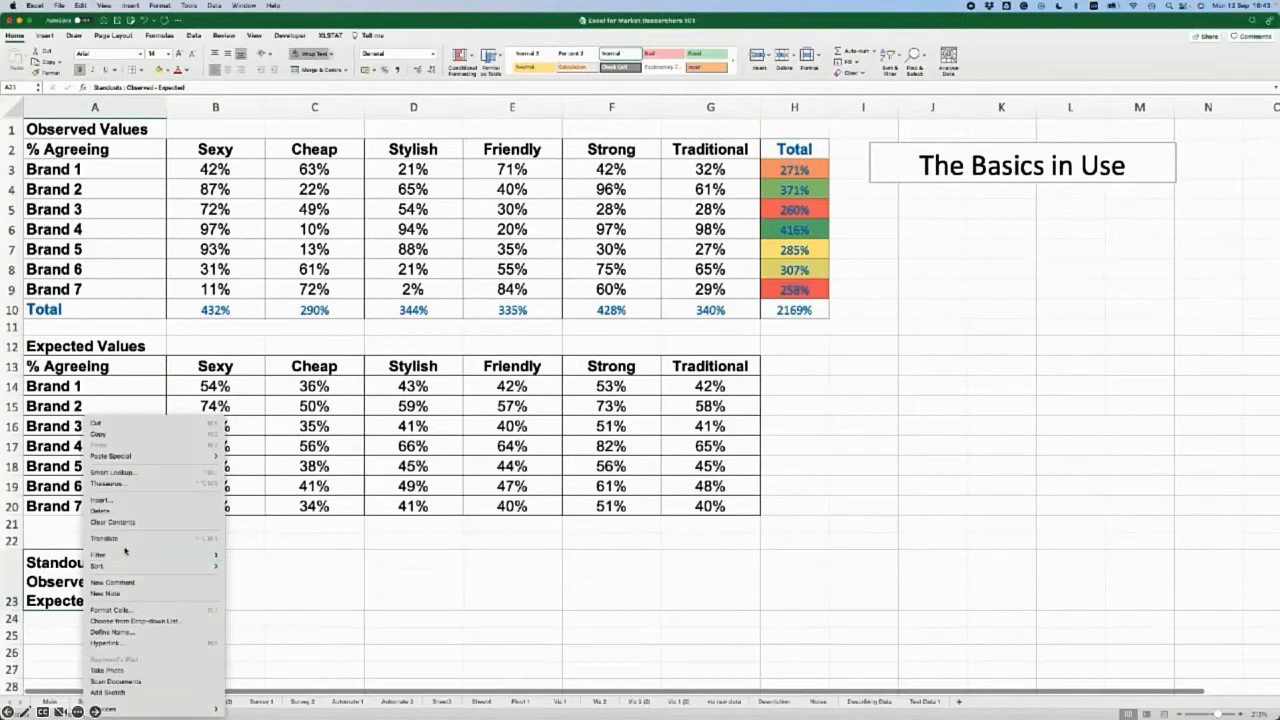
{"action": "left_click", "coordinate": [130, 609]}
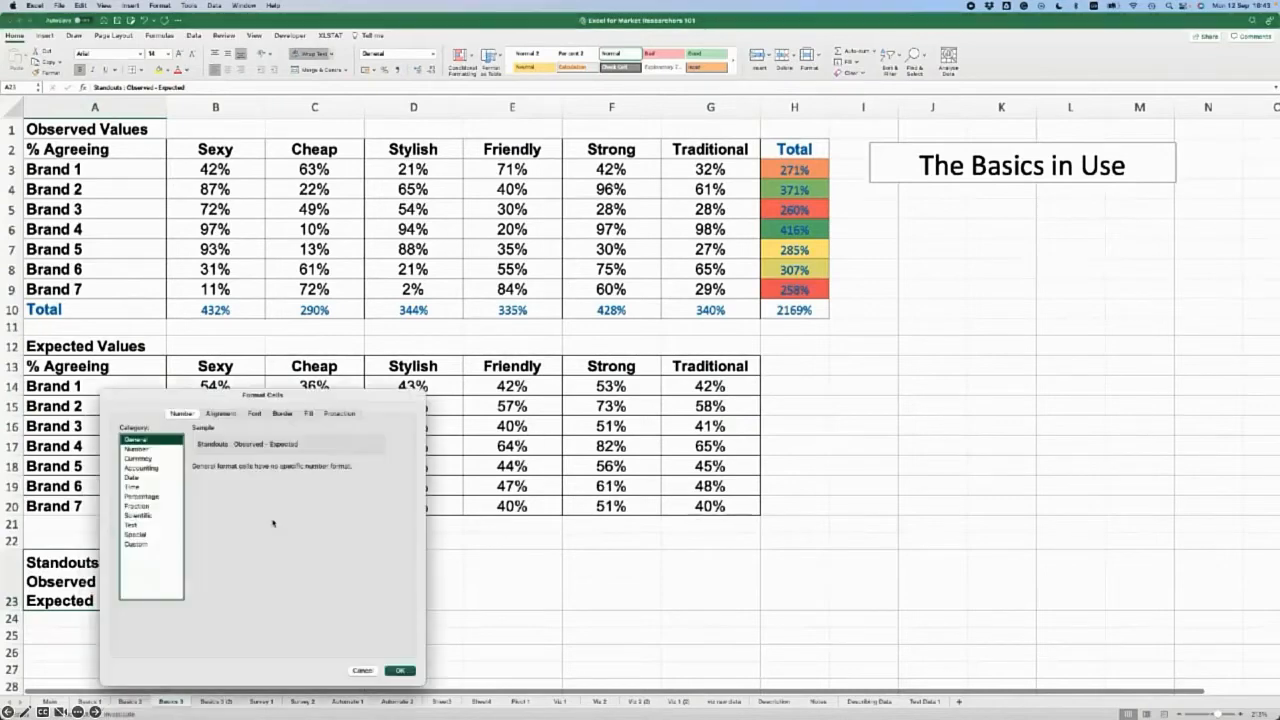
{"action": "left_click", "coordinate": [220, 413]}
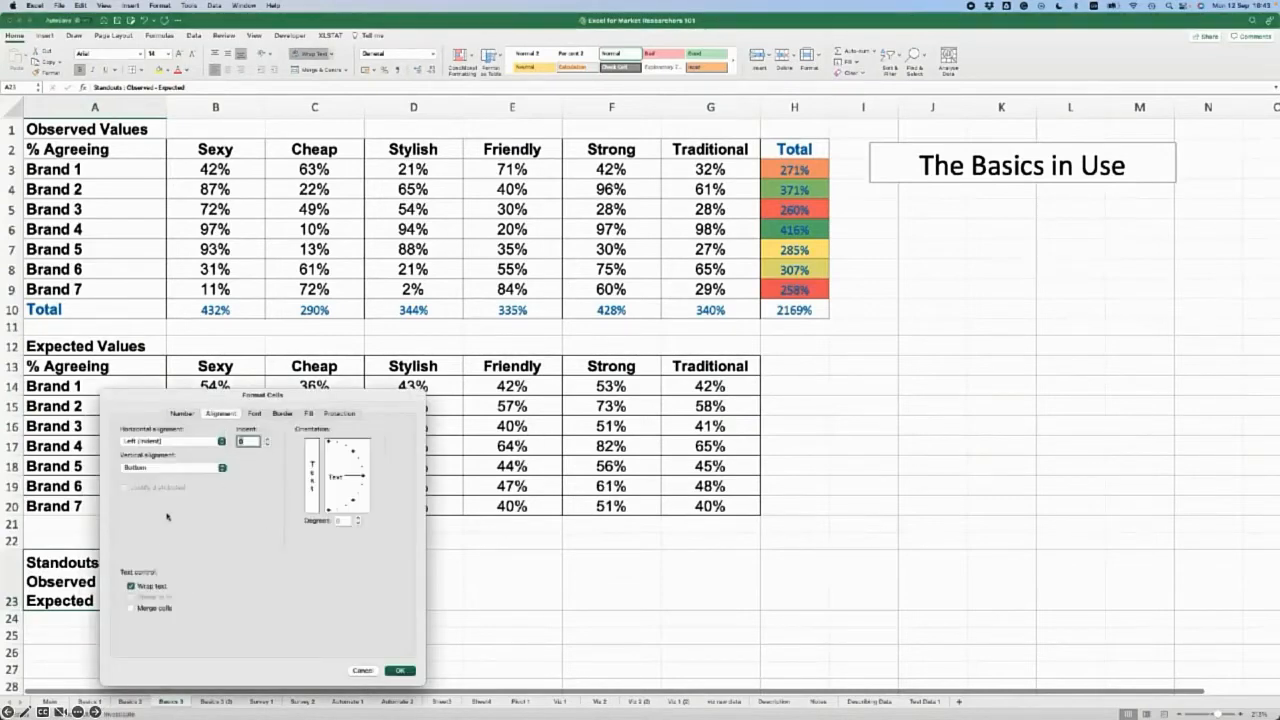
{"action": "left_click", "coordinate": [157, 587]}
{"action": "left_click", "coordinate": [399, 670]}
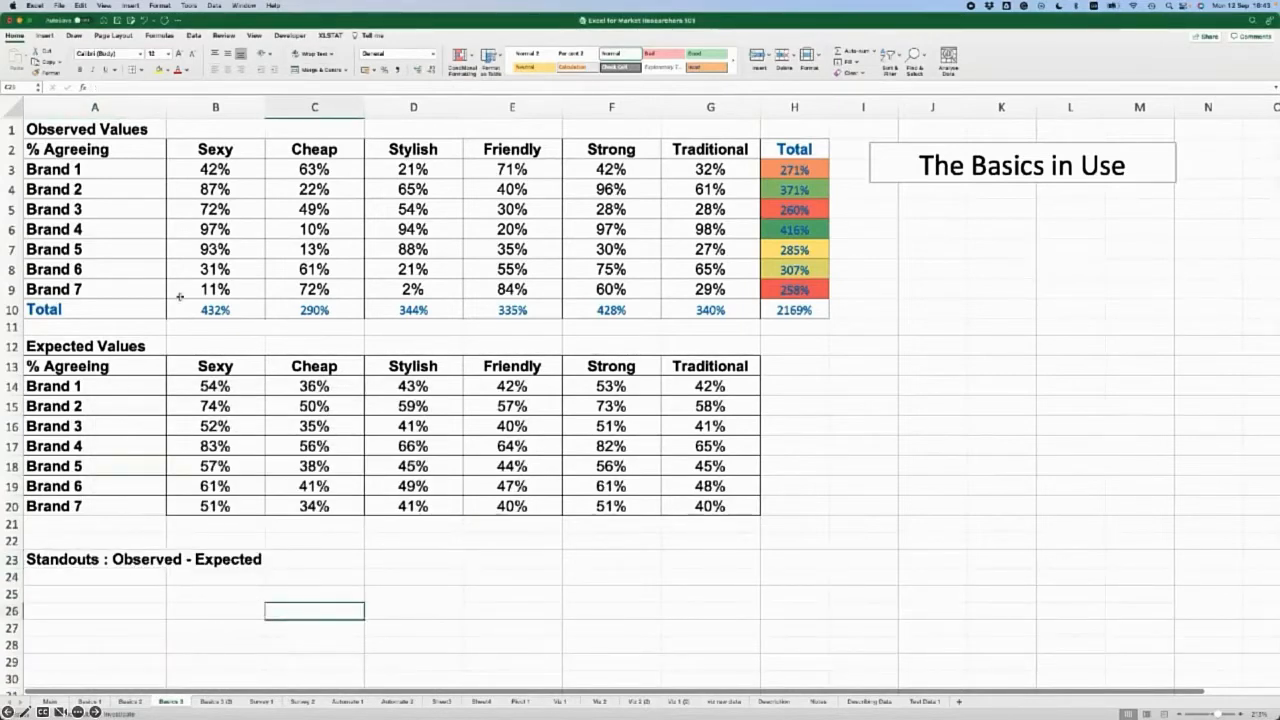
- Copy the observed values table A2:G9 to A24 and clear the percentages from B25:G31 in the copy
{"action": "mouse_move", "coordinate": [88, 153]}
{"action": "left_mouse_down"}
{"action": "mouse_move", "coordinate": [612, 222]}
{"action": "mouse_move", "coordinate": [615, 276]}
{"action": "mouse_move", "coordinate": [671, 291]}
{"action": "left_mouse_up"}
{"action": "key", "text": "super+c"}
{"action": "left_click", "coordinate": [92, 578]}
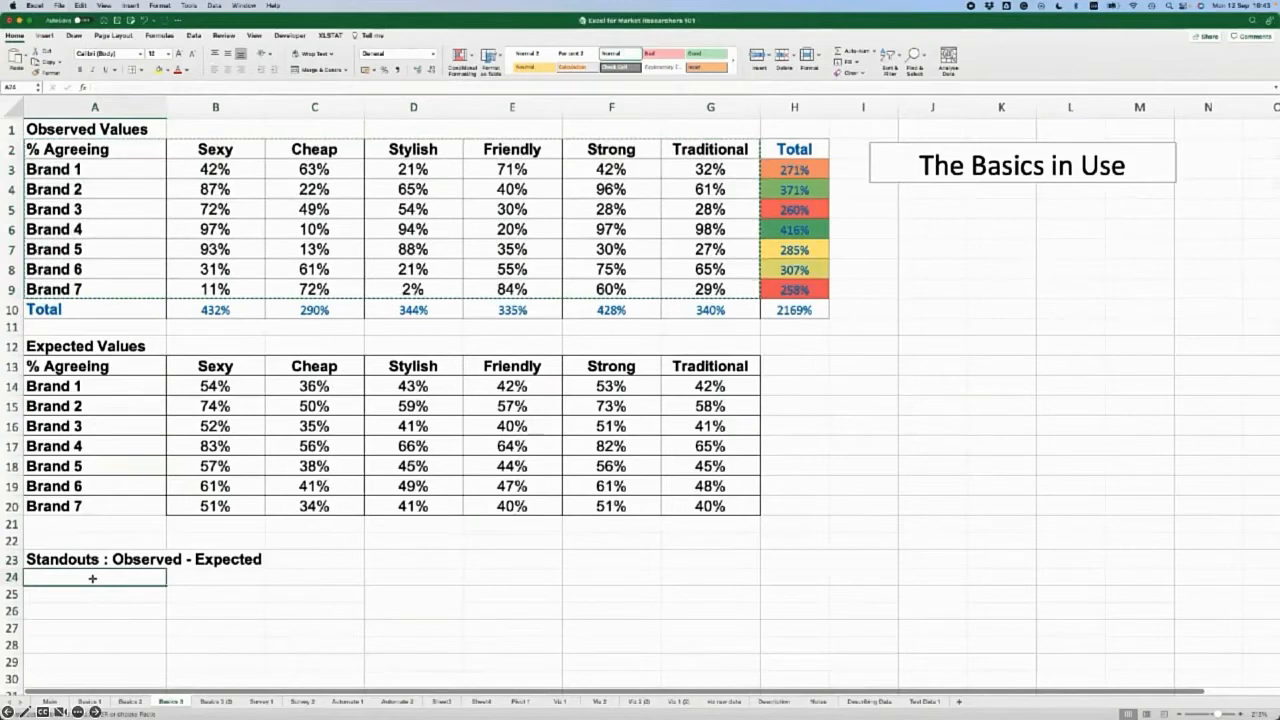
{"action": "key", "text": "super+v"}
{"action": "scroll", "coordinate": [92, 578], "scroll_direction": "down", "scroll_amount": 1}
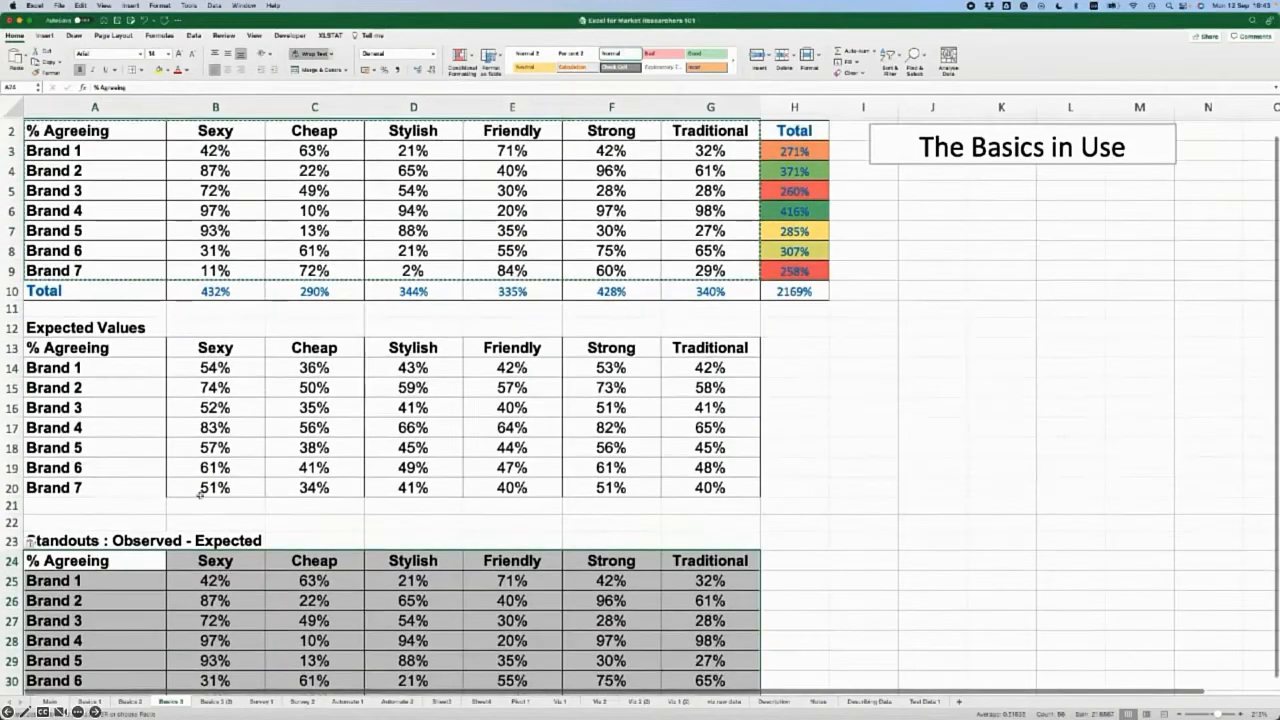
{"action": "scroll", "coordinate": [200, 492], "scroll_direction": "down", "scroll_amount": 3}
{"action": "left_click", "coordinate": [232, 515]}
{"action": "left_click_drag", "start_coordinate": [232, 515], "coordinate": [666, 634]}
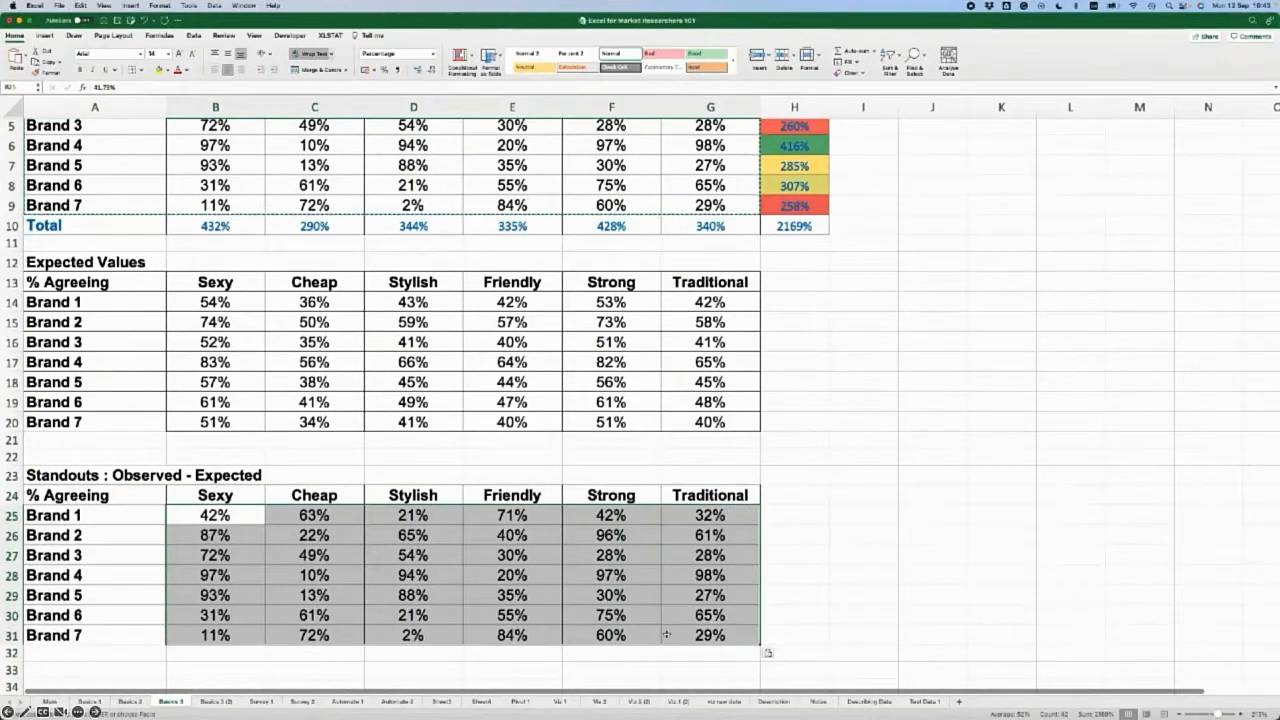
{"action": "key", "text": "Delete"}
- Calculate Brand 1's Sexy standout in B25 as observed minus expected with =B3-B14
{"action": "type", "text": "="}
{"action": "scroll", "coordinate": [186, 420], "scroll_direction": "up", "scroll_amount": 3}
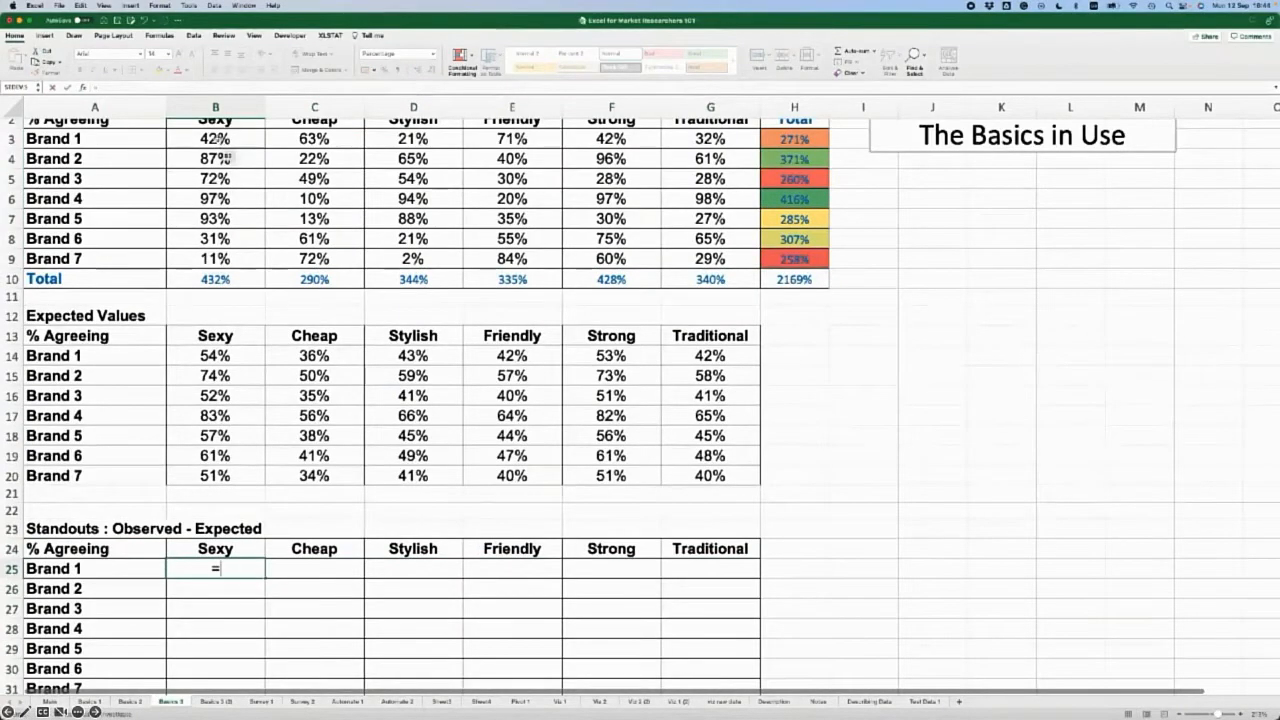
{"action": "left_click", "coordinate": [218, 140]}
{"action": "type", "text": "-"}
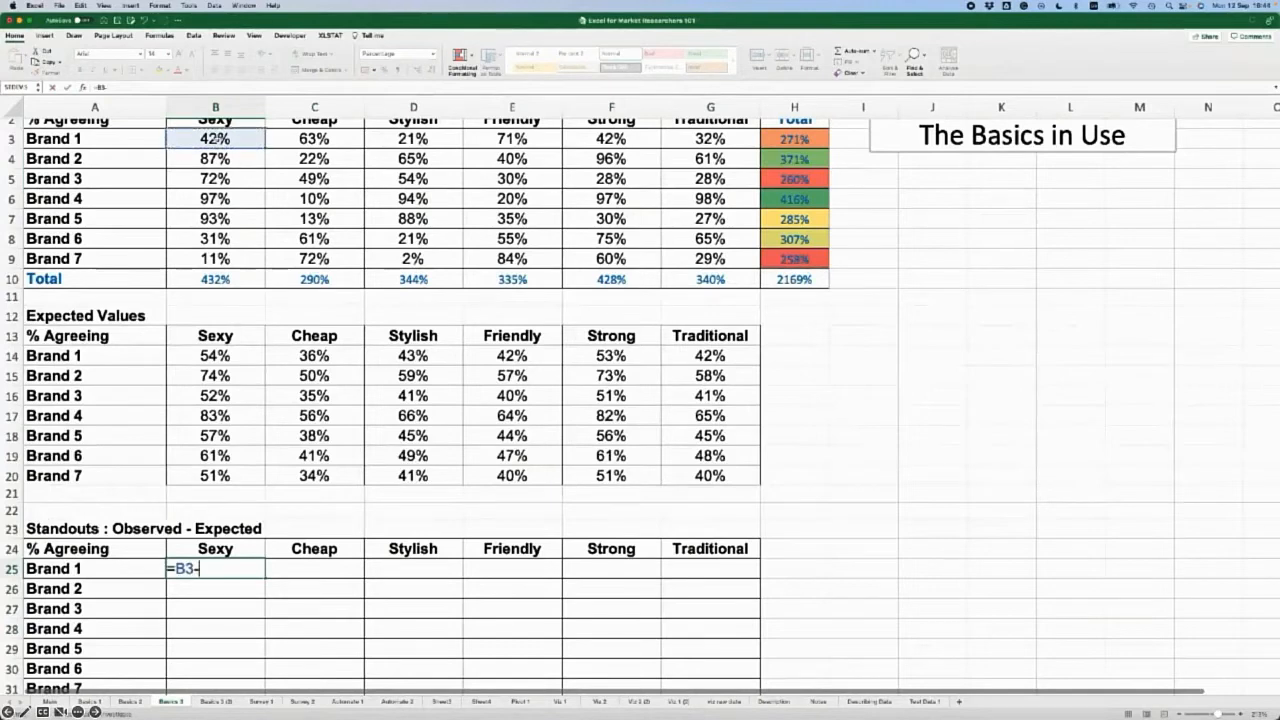
{"action": "left_click", "coordinate": [214, 356]}
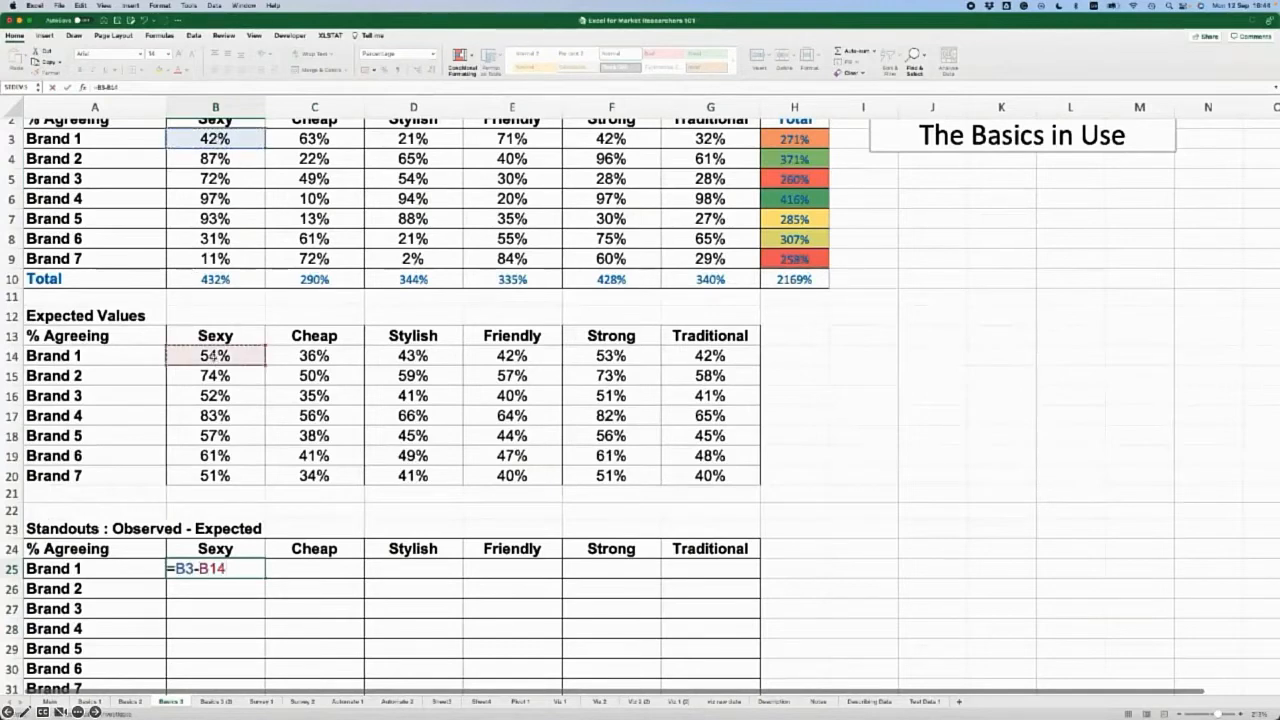
{"action": "key", "text": "Return"}
{"action": "left_click", "coordinate": [206, 568]}
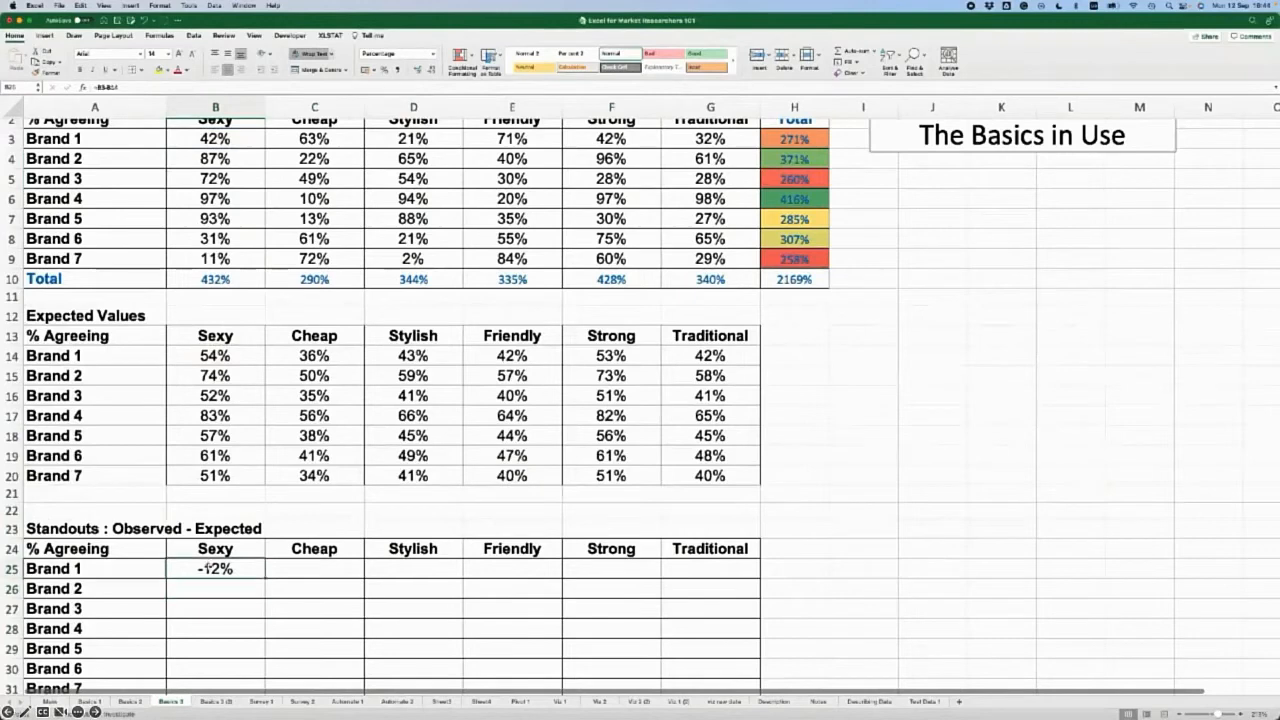
{"action": "scroll", "coordinate": [350, 556], "scroll_direction": "down", "scroll_amount": 2}
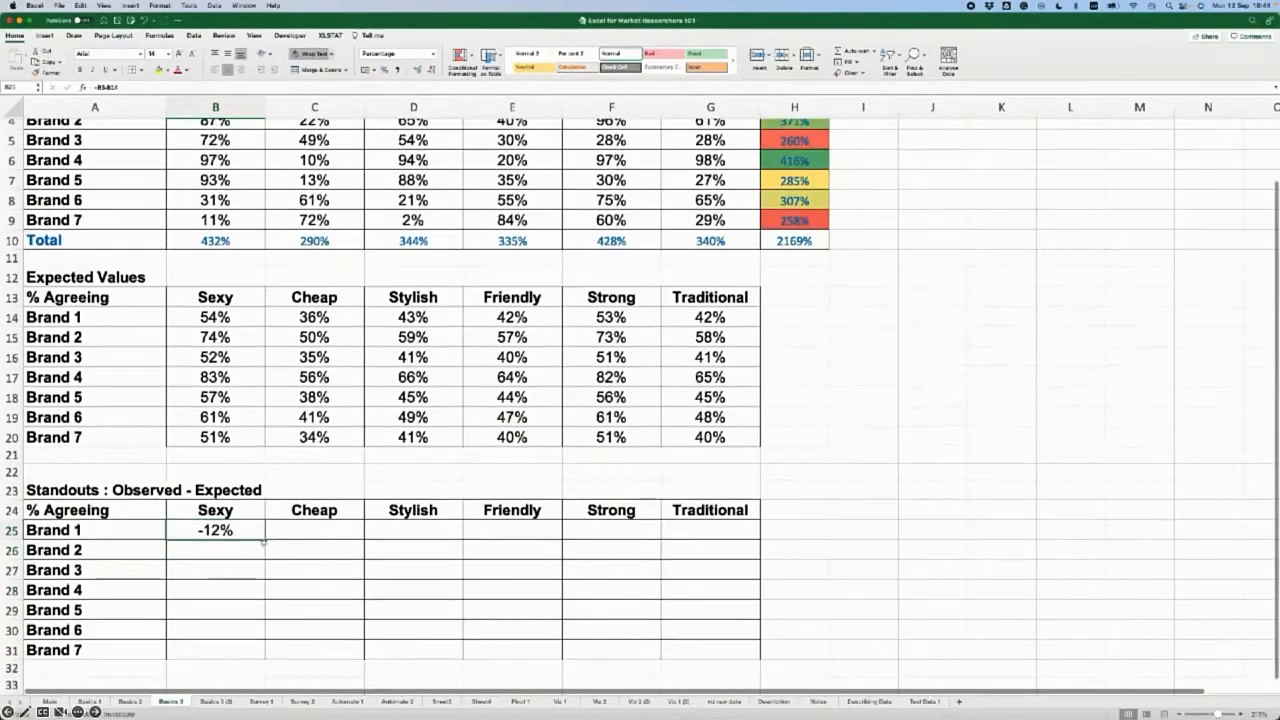
- Fill the Brand 1 Sexy standout formula through the rest of the standouts table, B25:G31
{"action": "double_click", "coordinate": [266, 540]}
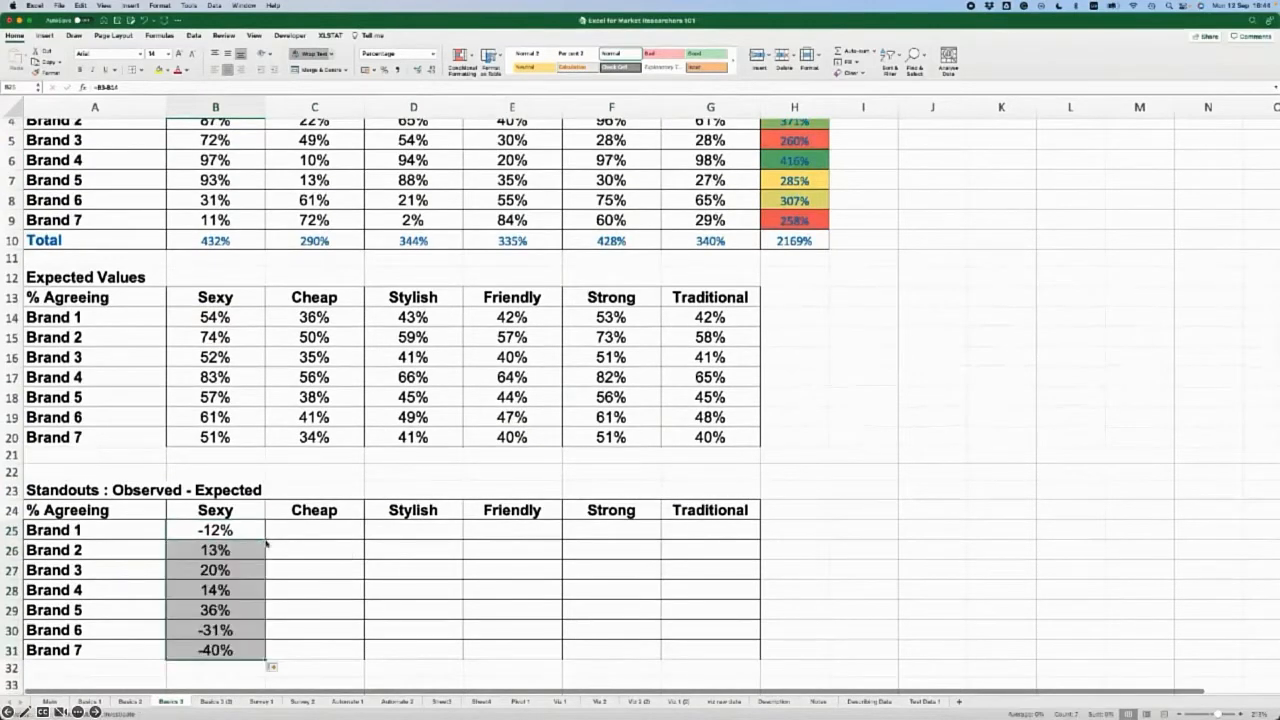
{"action": "left_click_drag", "start_coordinate": [265, 660], "coordinate": [732, 648]}
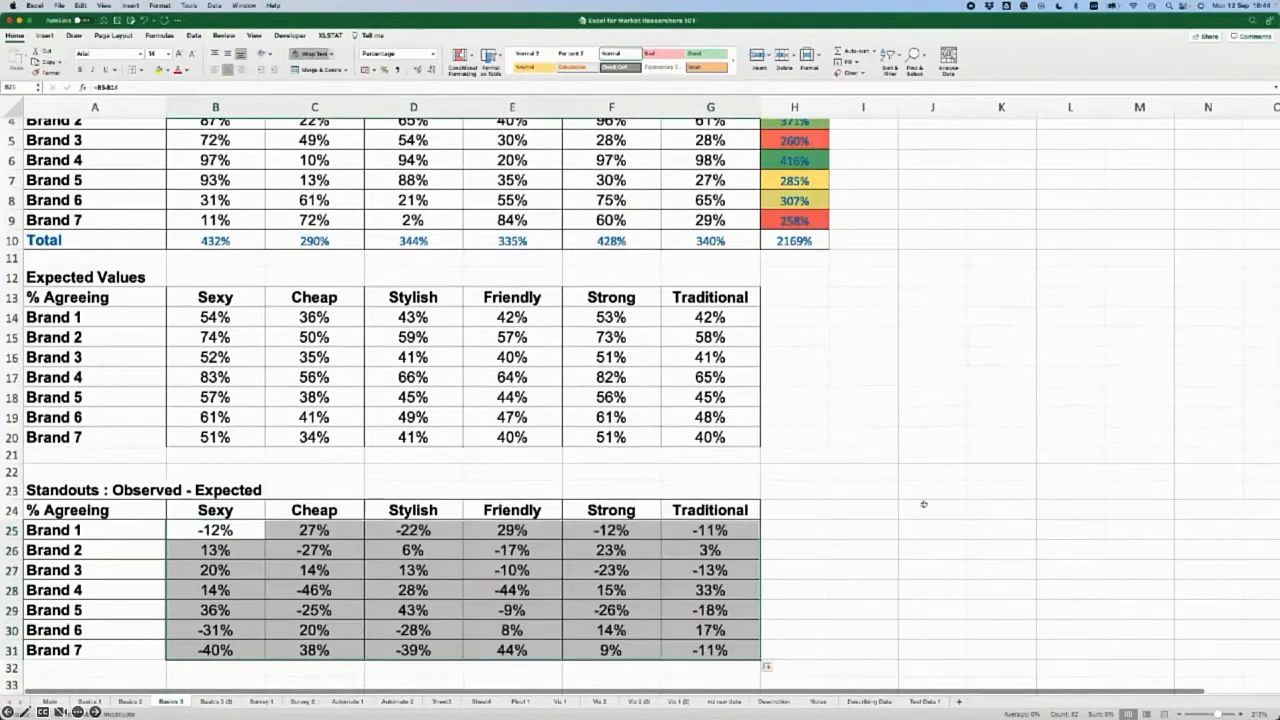
{"action": "left_click", "coordinate": [848, 495]}
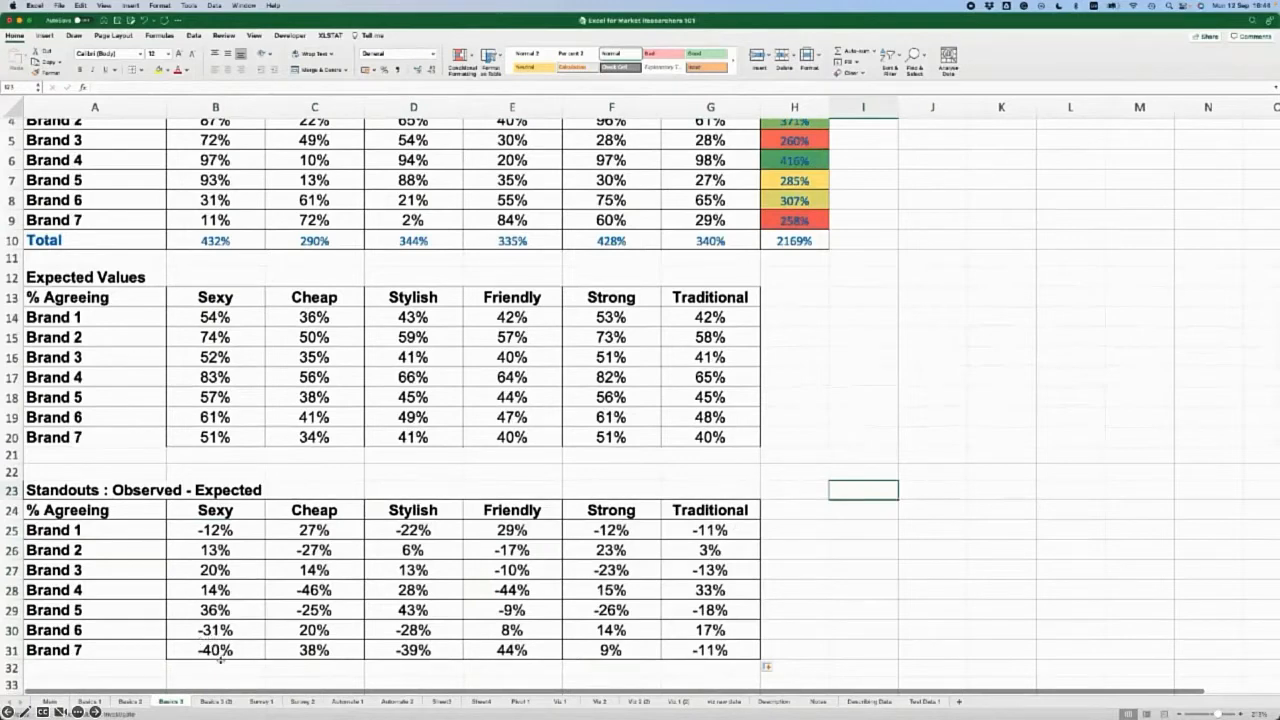
- Apply the Green - Yellow - Red colour scale to the Brand 7 standouts in B31:G31
{"action": "left_click_drag", "start_coordinate": [698, 656], "coordinate": [240, 651]}
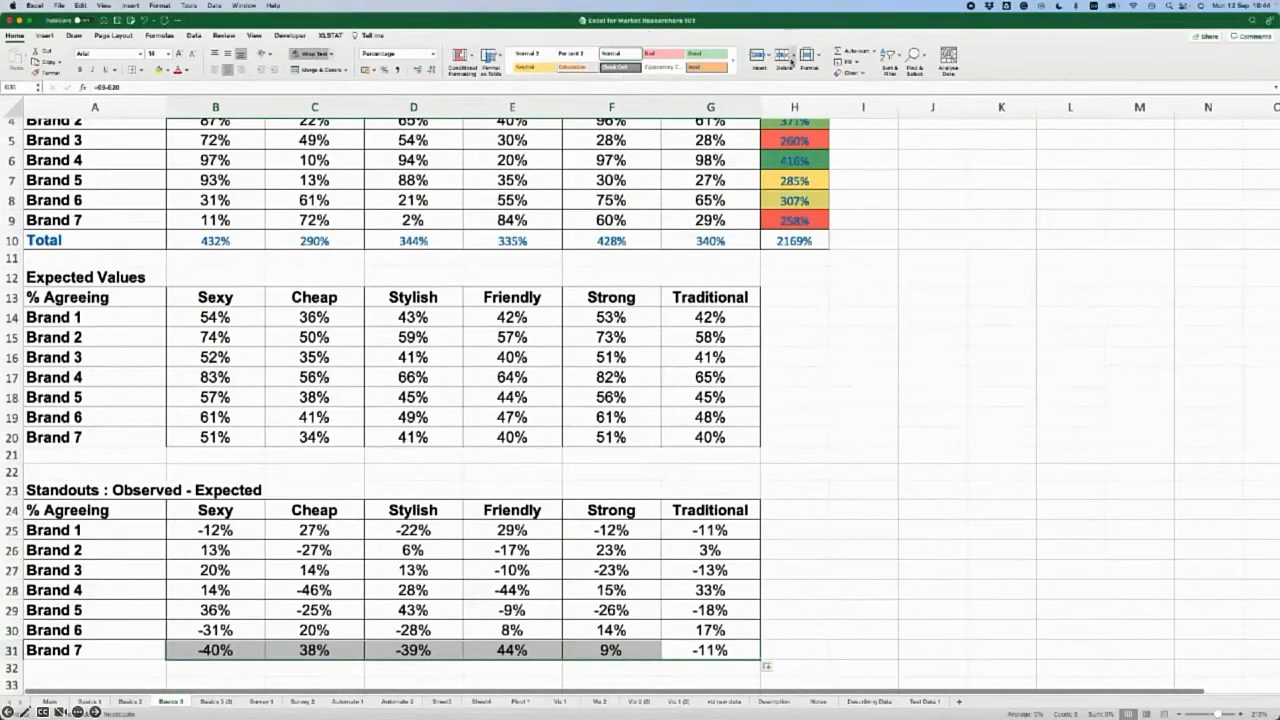
{"action": "left_click", "coordinate": [466, 59]}
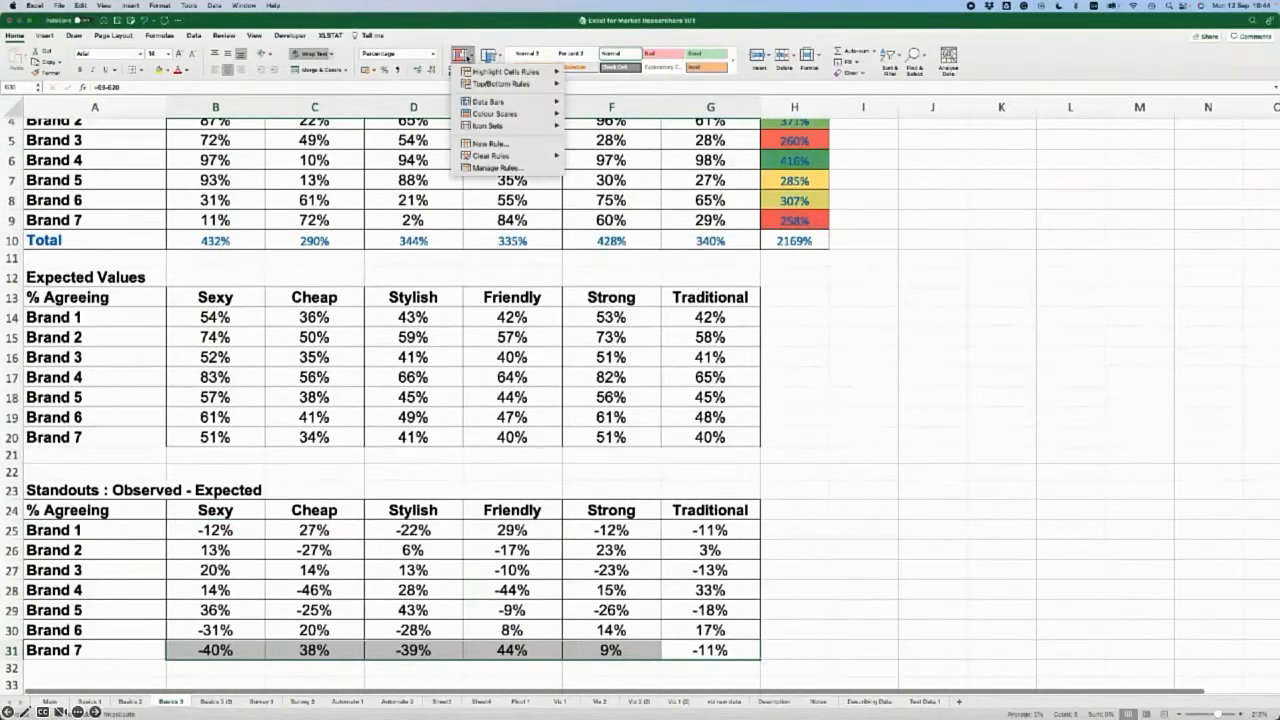
{"action": "mouse_move", "coordinate": [478, 114]}
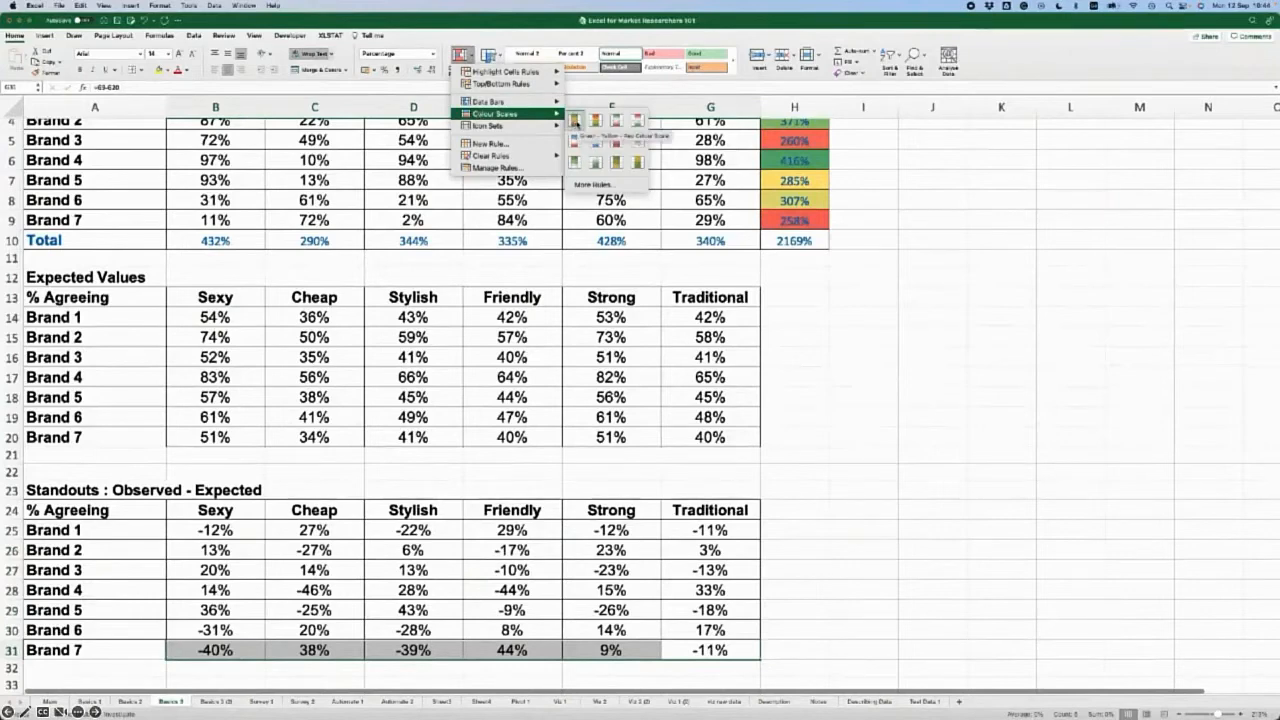
{"action": "left_click", "coordinate": [574, 121]}
{"action": "left_click", "coordinate": [790, 413]}
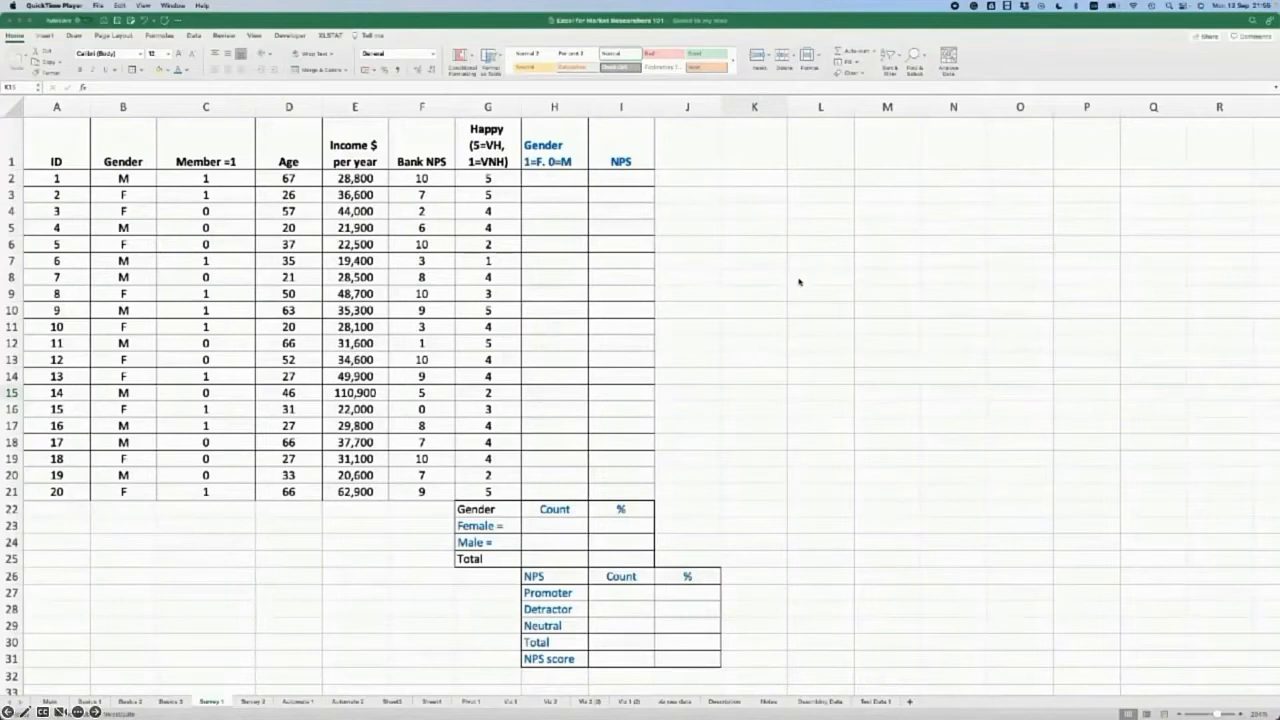
- On the Survey 1 sheet, recode the first respondent's gender in H2 with =IF(B2="F",1,0)
{"action": "left_click", "coordinate": [556, 180]}
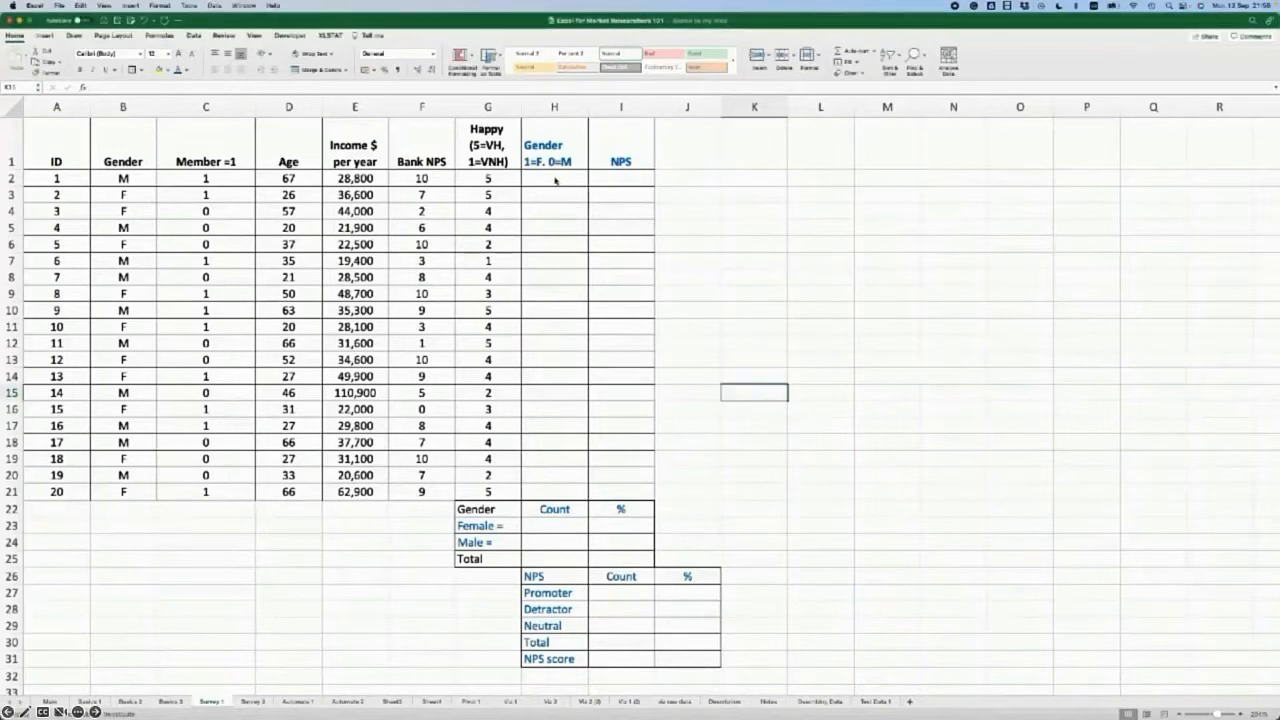
{"action": "left_click", "coordinate": [555, 179]}
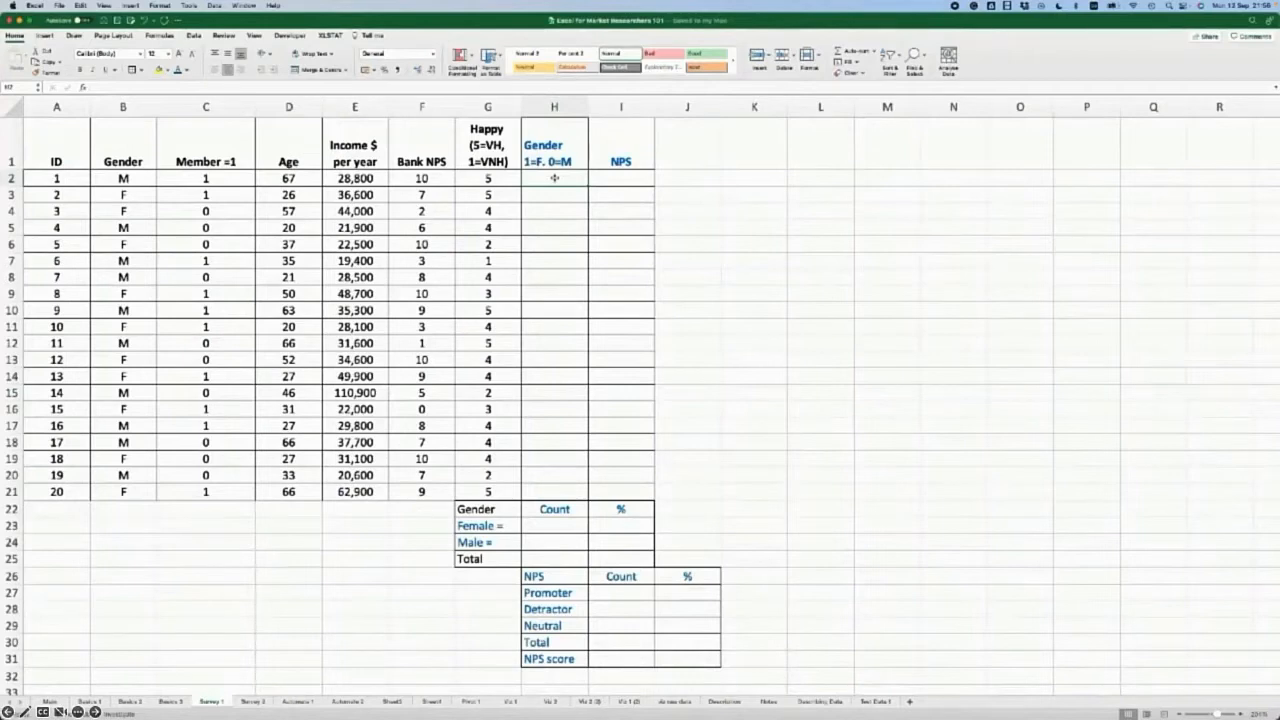
{"action": "double_click", "coordinate": [554, 177]}
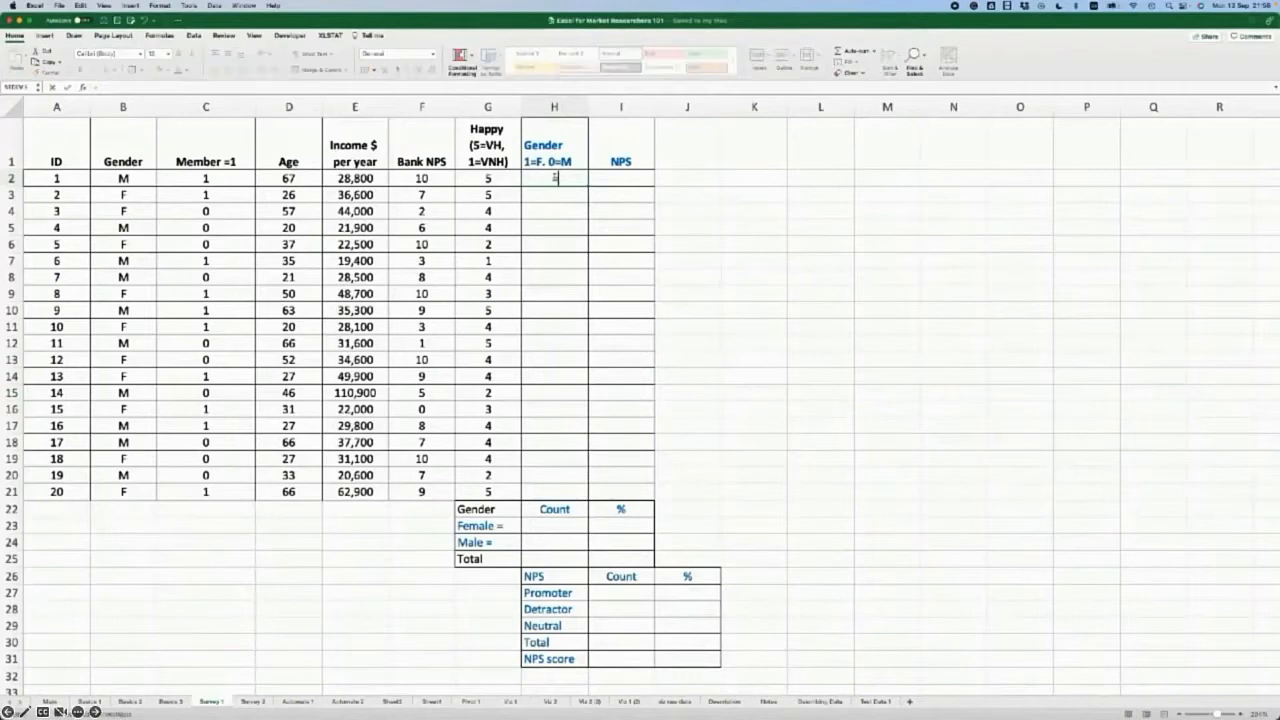
{"action": "type", "text": "="}
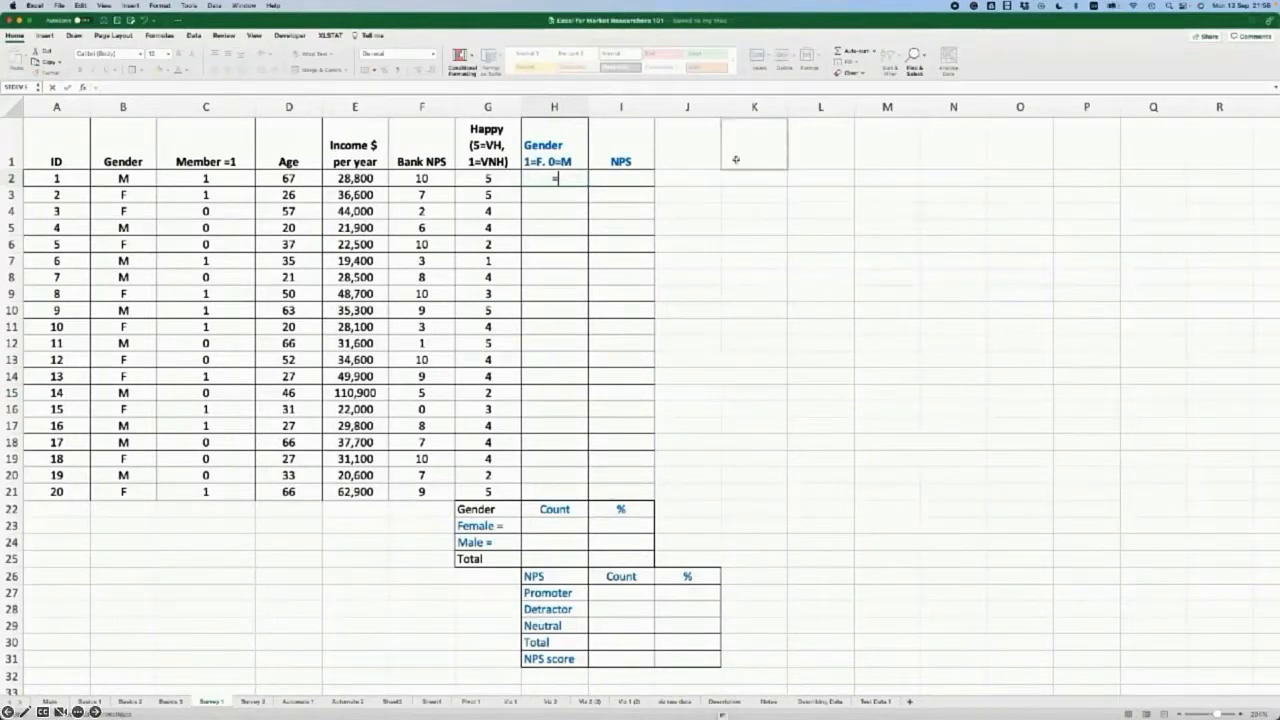
{"action": "type", "text": "if("}
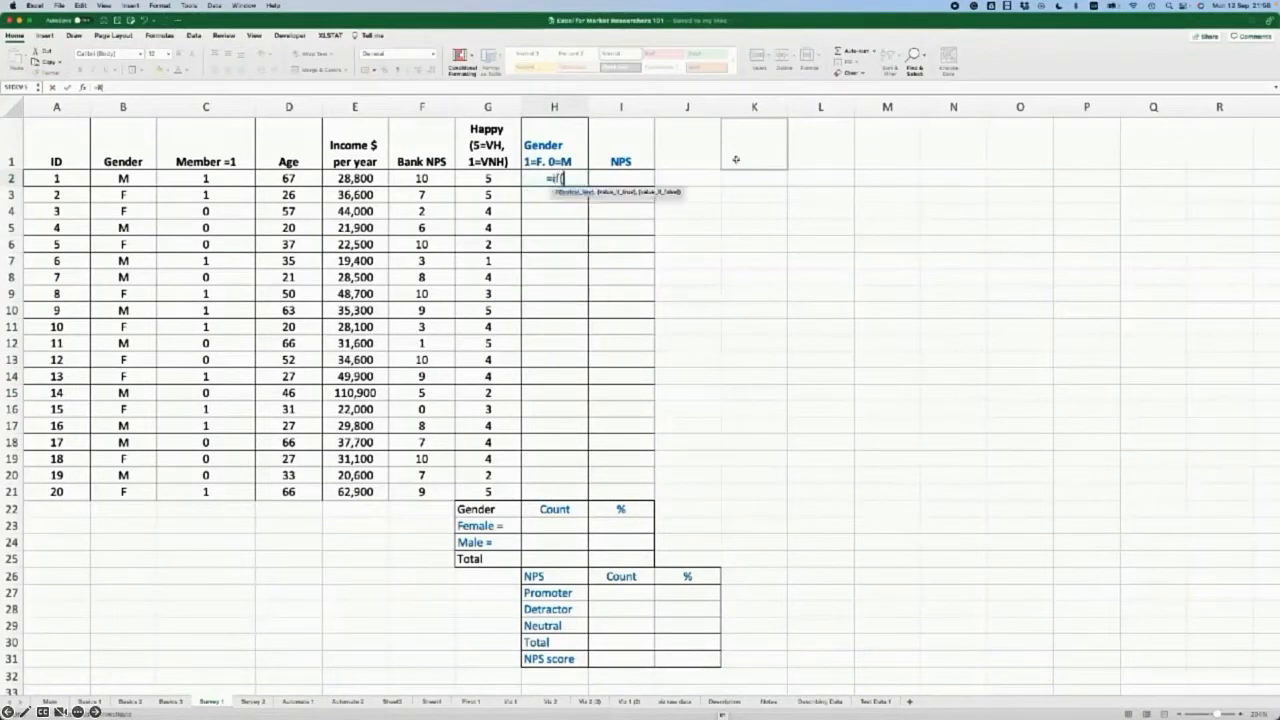
{"action": "left_click", "coordinate": [124, 178]}
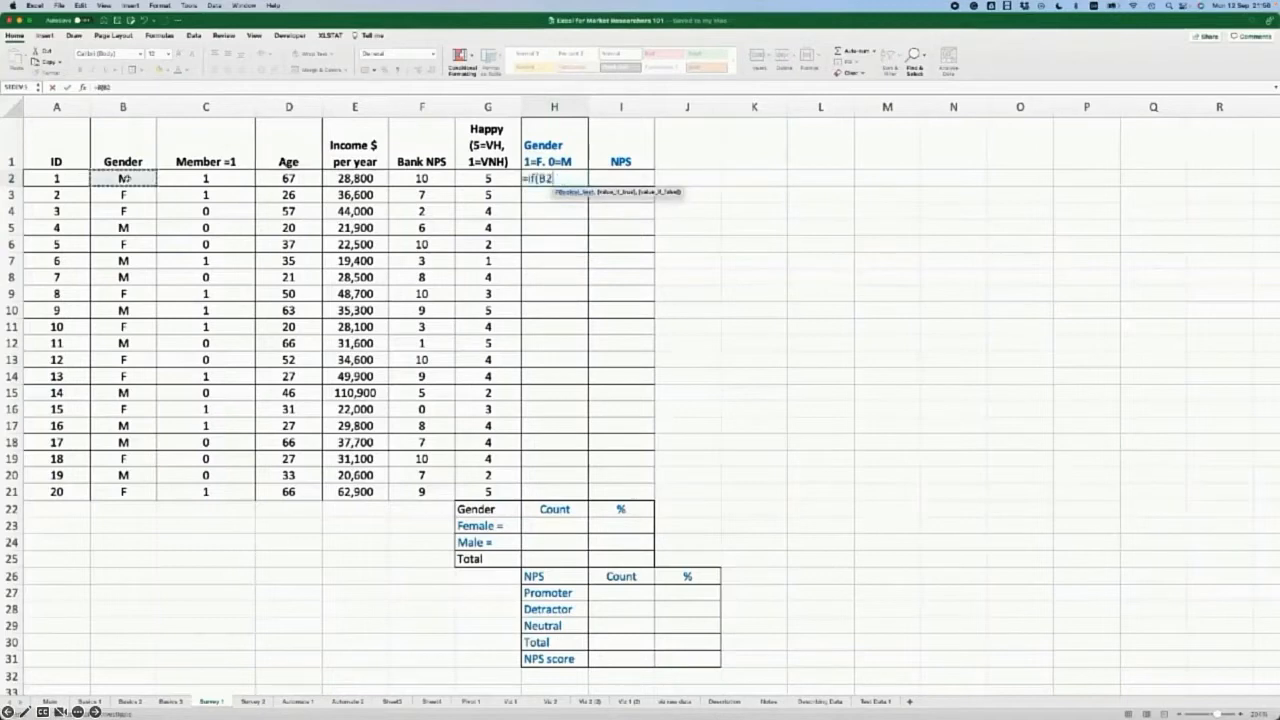
{"action": "type", "text": "\"F\""}
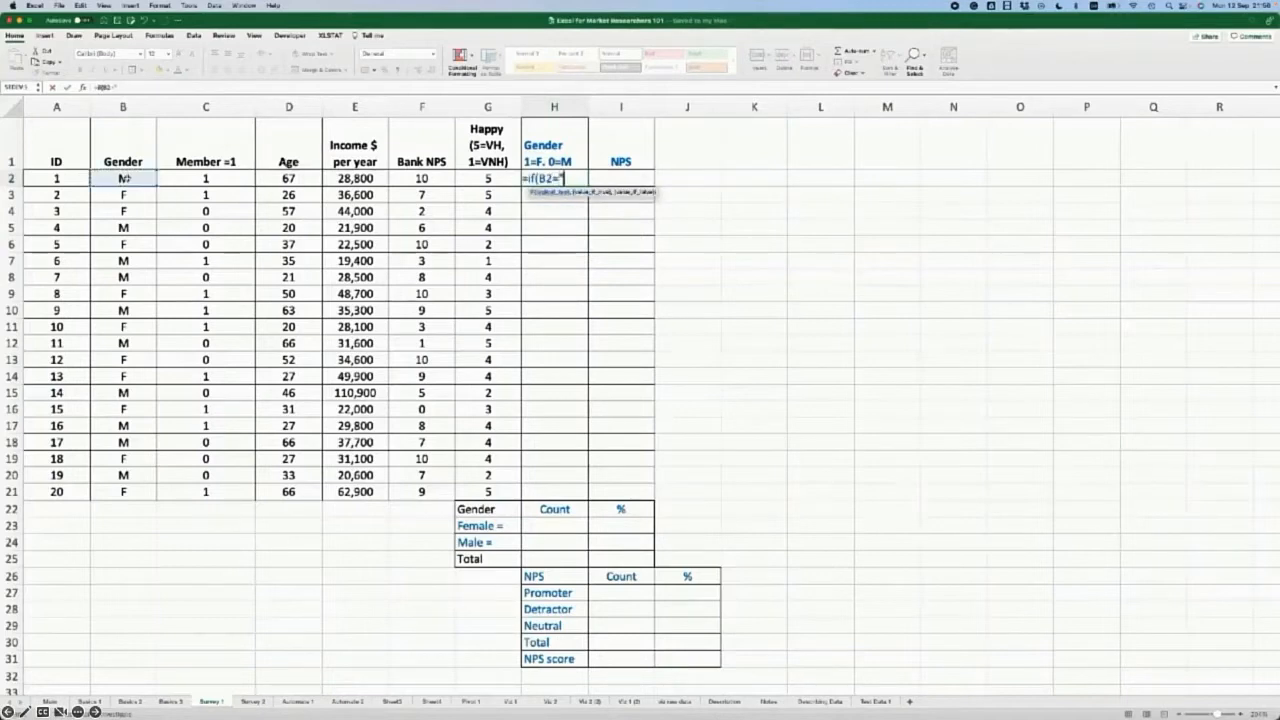
{"action": "type", "text": ",1,"}
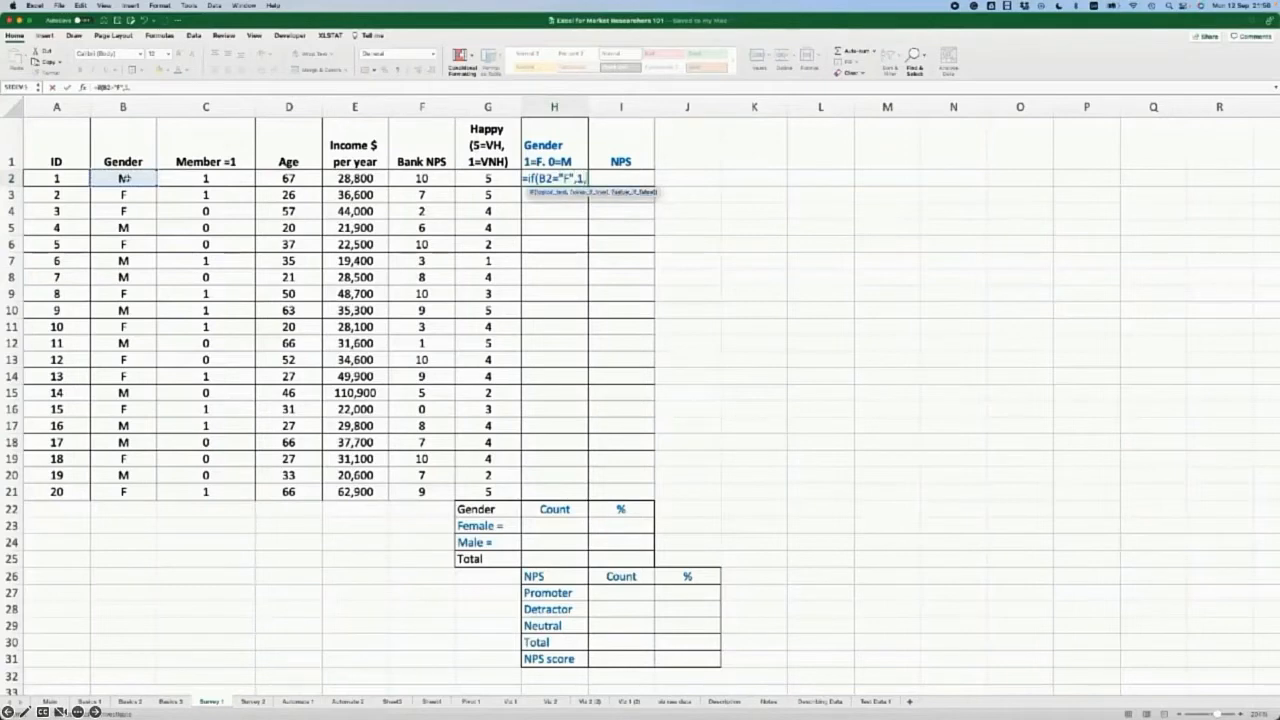
{"action": "type", "text": "0)"}
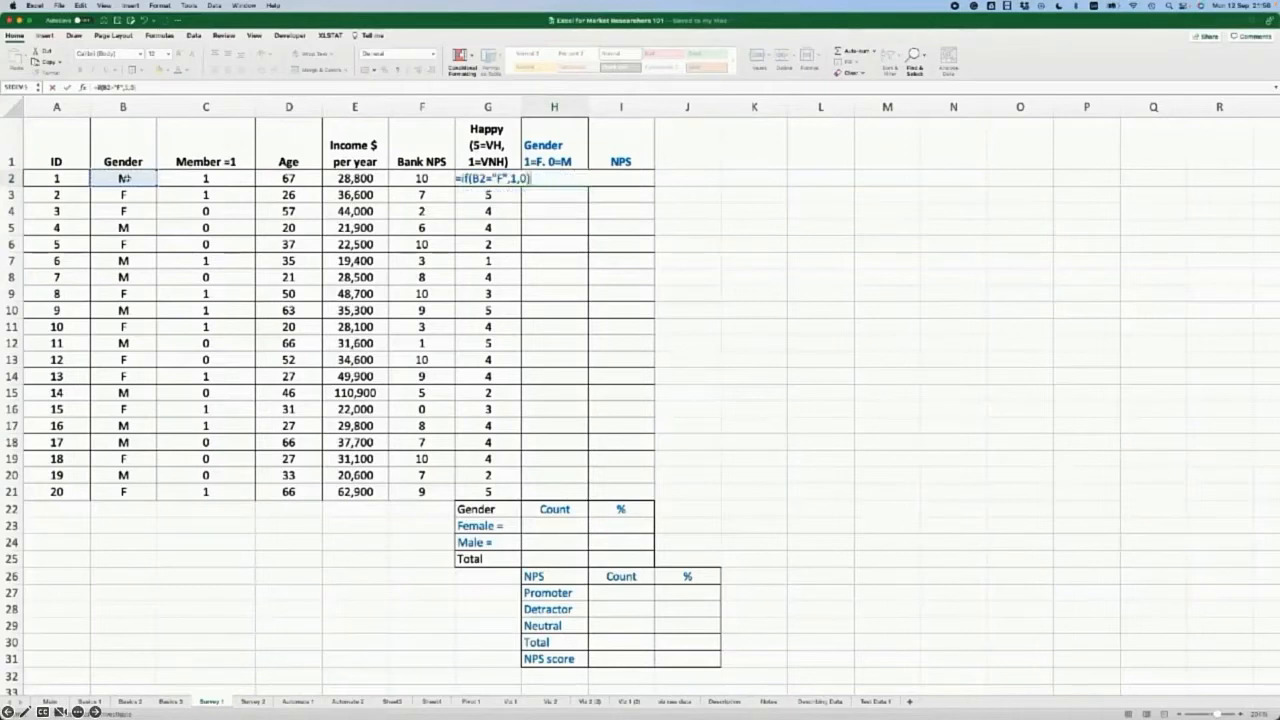
{"action": "key", "text": "Return"}
- Fill the gender recode formula from H2 down to H21 for all respondents
{"action": "left_click_drag", "start_coordinate": [540, 180], "coordinate": [539, 495]}
{"action": "key", "text": "ctrl+d"}
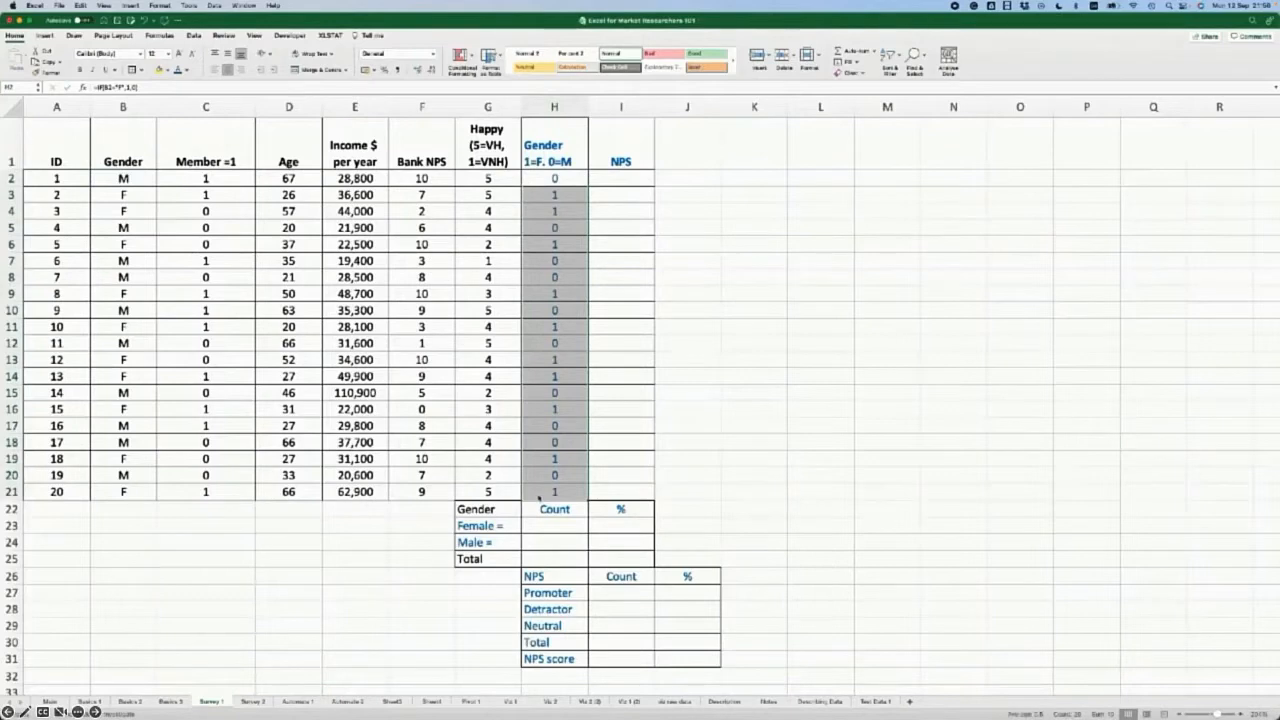
{"action": "left_click", "coordinate": [707, 425]}
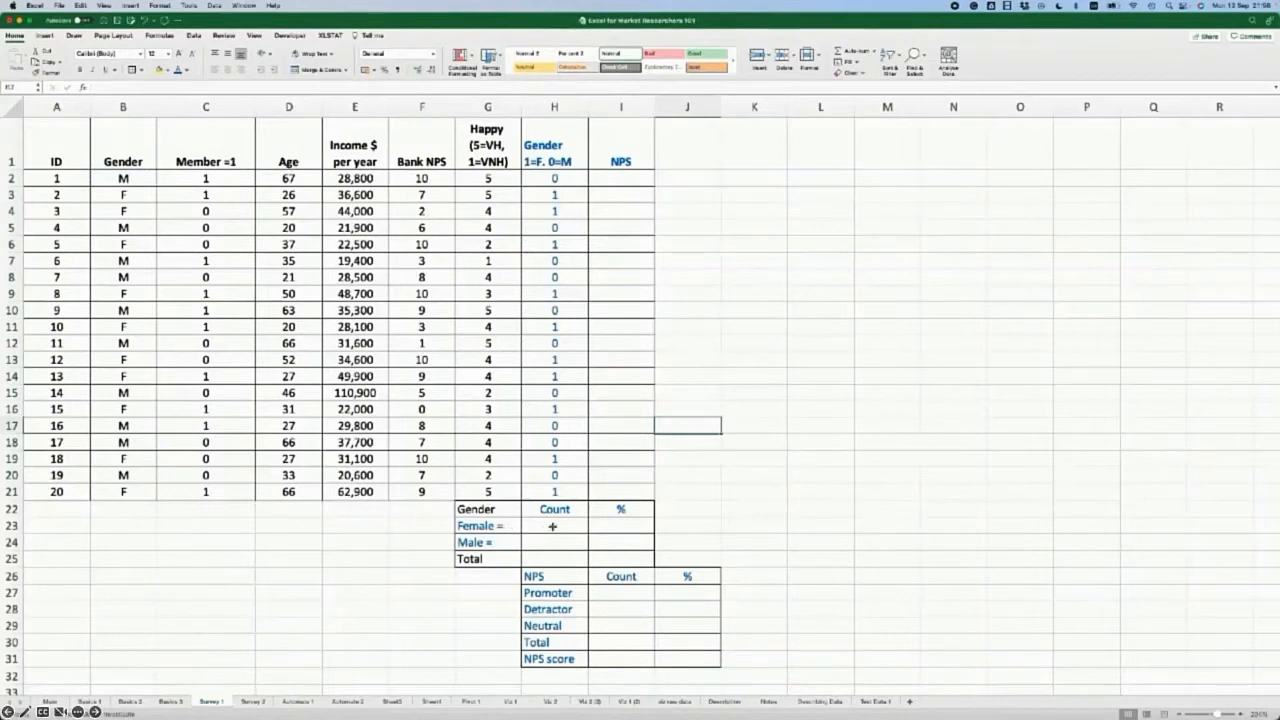
- Calculate the Female count in H23 with =SUM(H$2:H$21), locking only the rows
{"action": "left_click", "coordinate": [552, 526]}
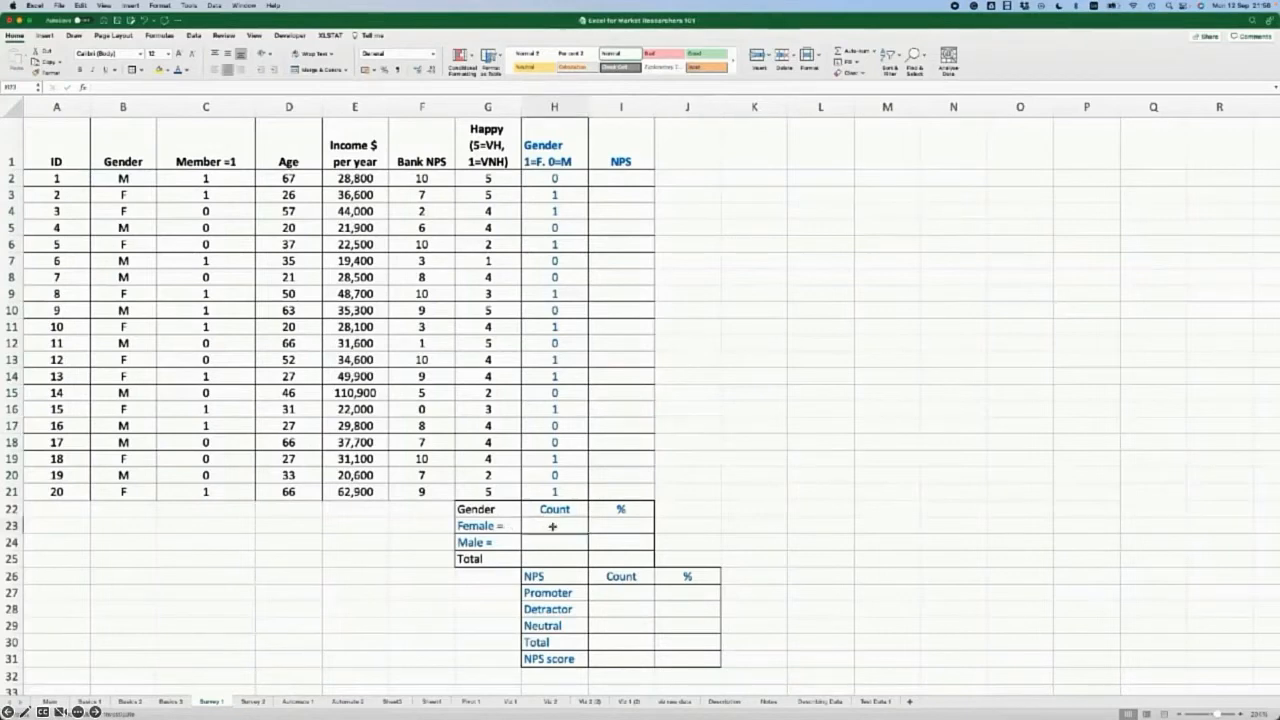
{"action": "type", "text": "=sum("}
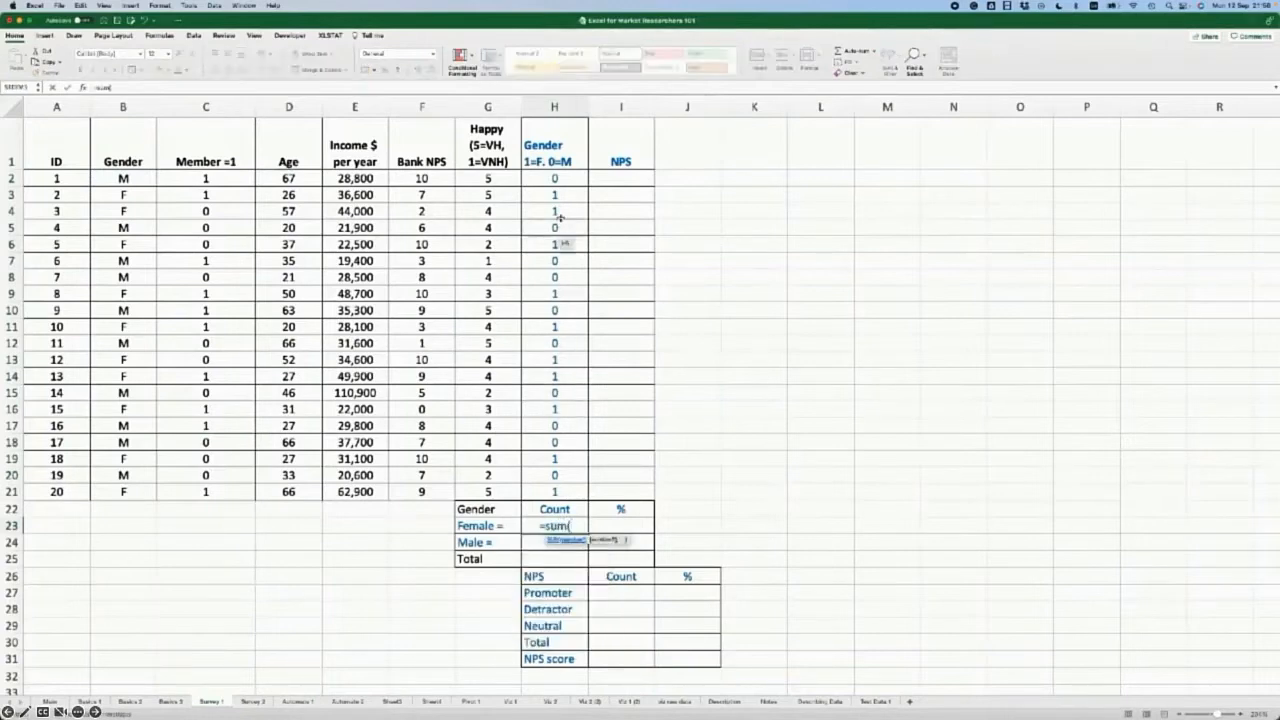
{"action": "left_click_drag", "start_coordinate": [555, 178], "coordinate": [557, 491]}
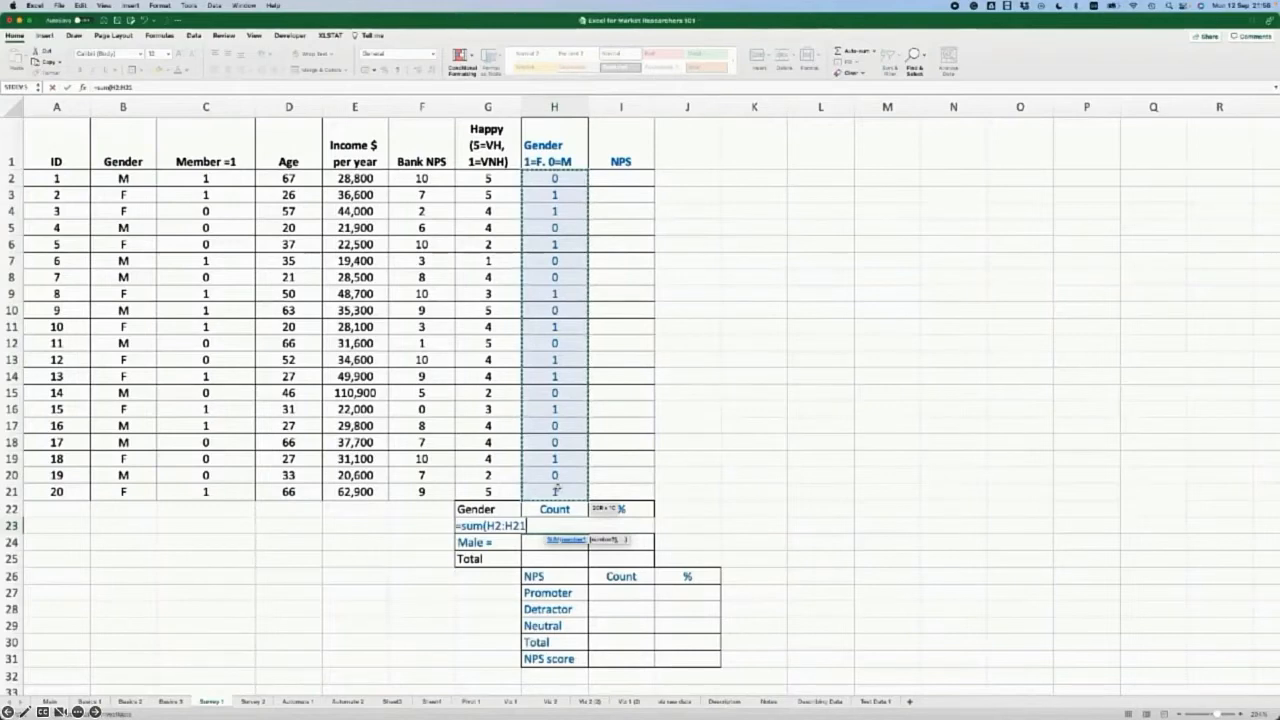
{"action": "key", "text": "F4"}
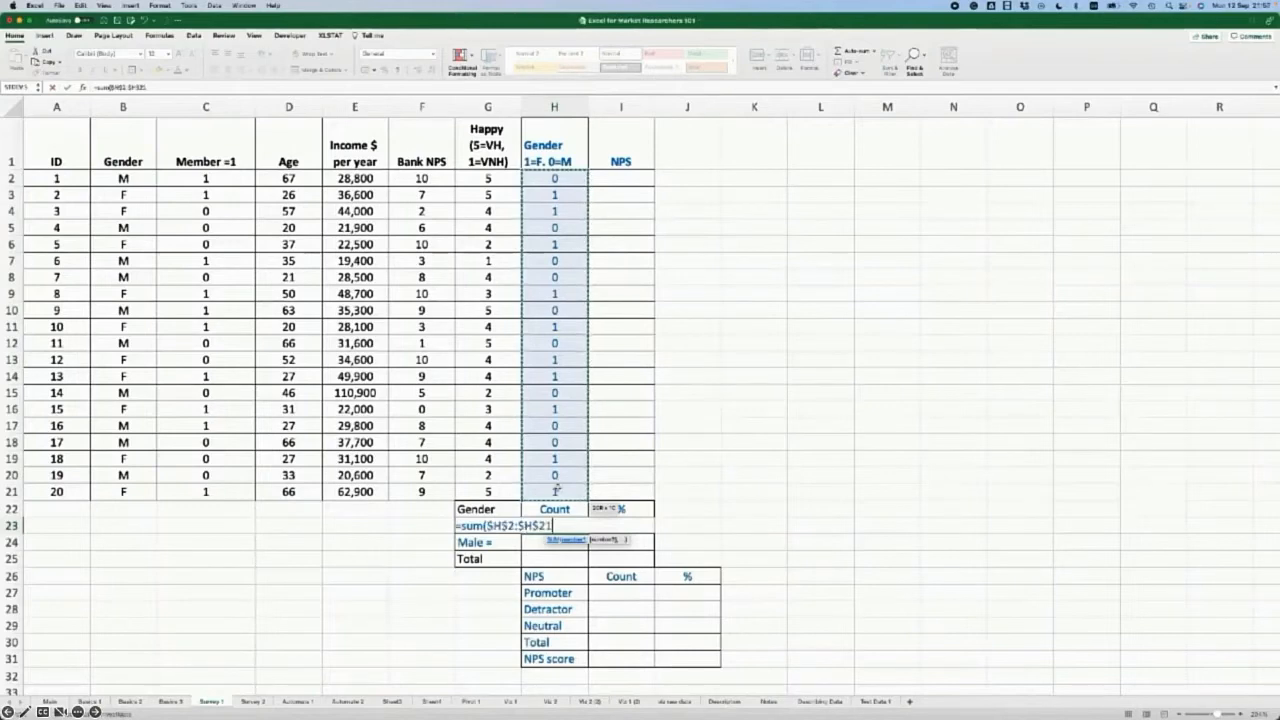
{"action": "key", "text": "F4"}
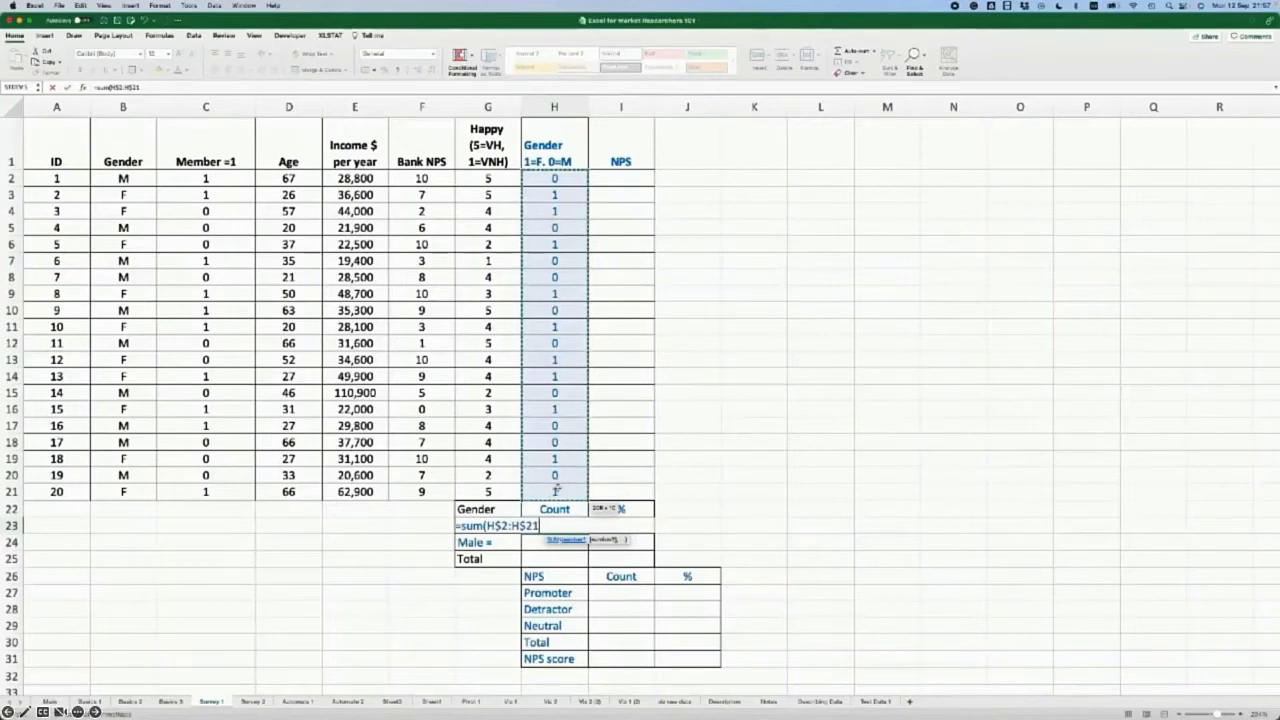
{"action": "type", "text": ")"}
{"action": "key", "text": "Return"}
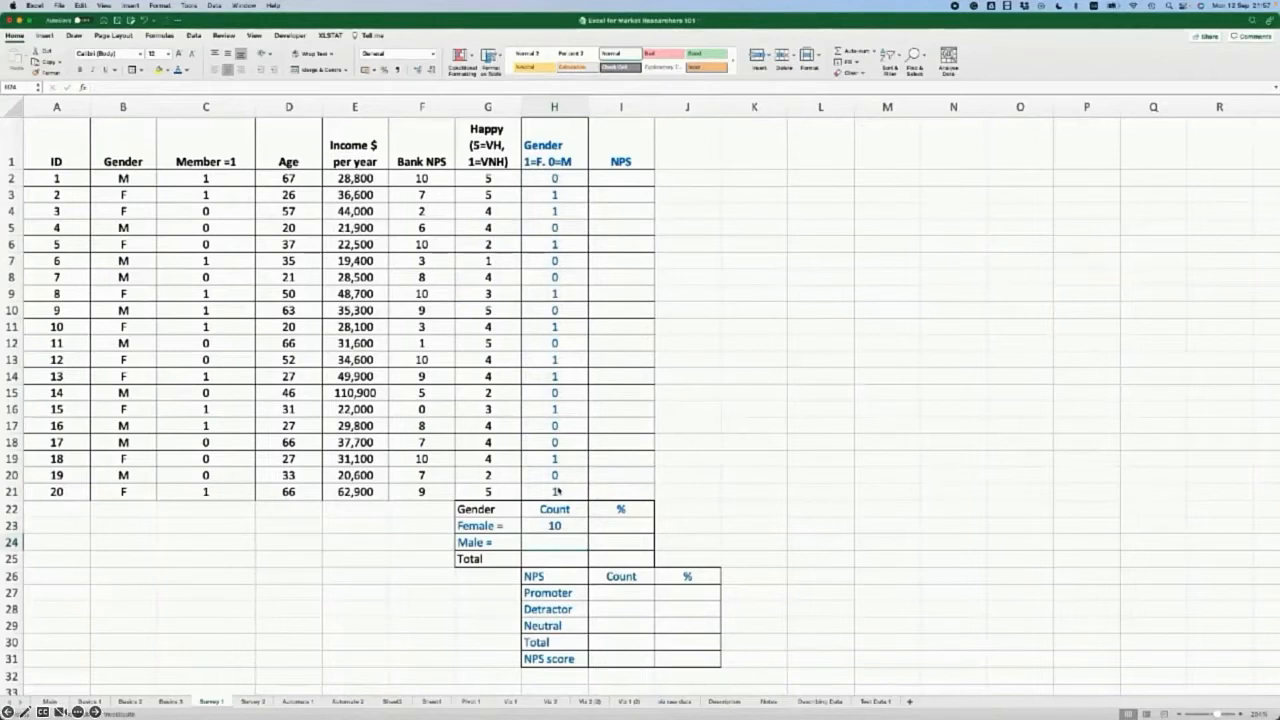
- Calculate the gender Total in H25 with =COUNT(H$2:H$21), locking only the rows
{"action": "left_click", "coordinate": [550, 560]}
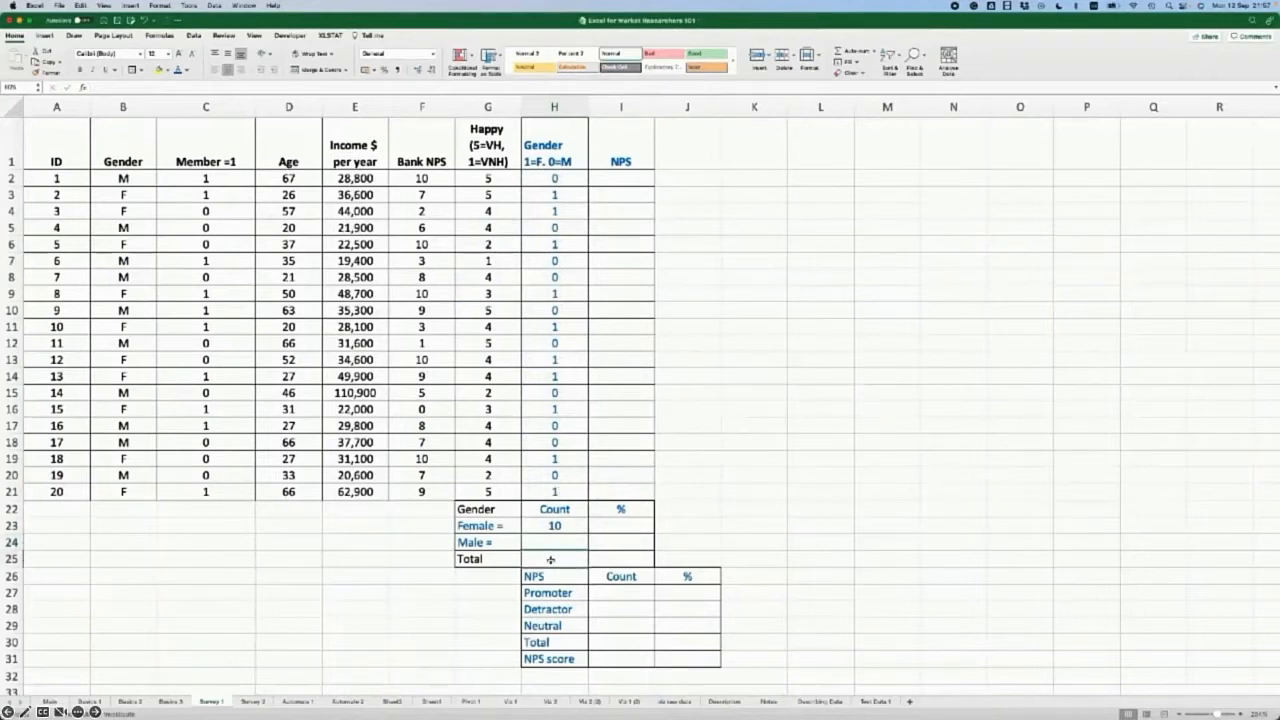
{"action": "type", "text": "="}
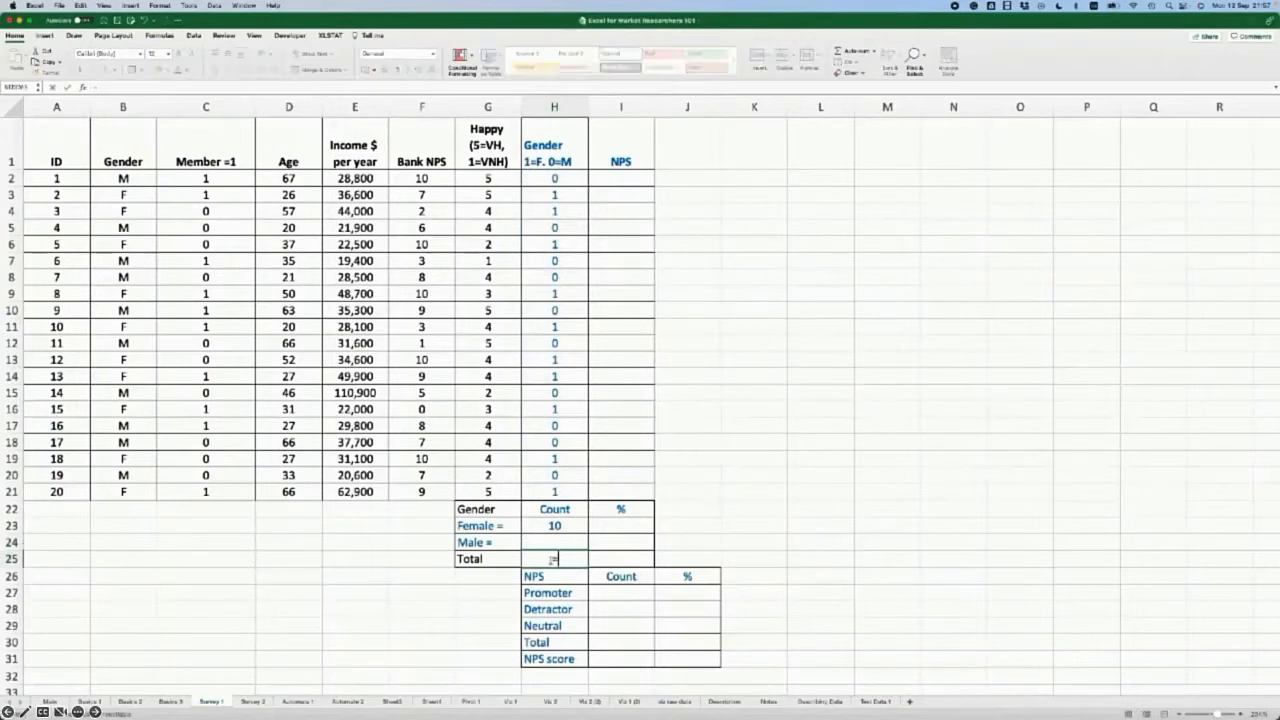
{"action": "type", "text": "count("}
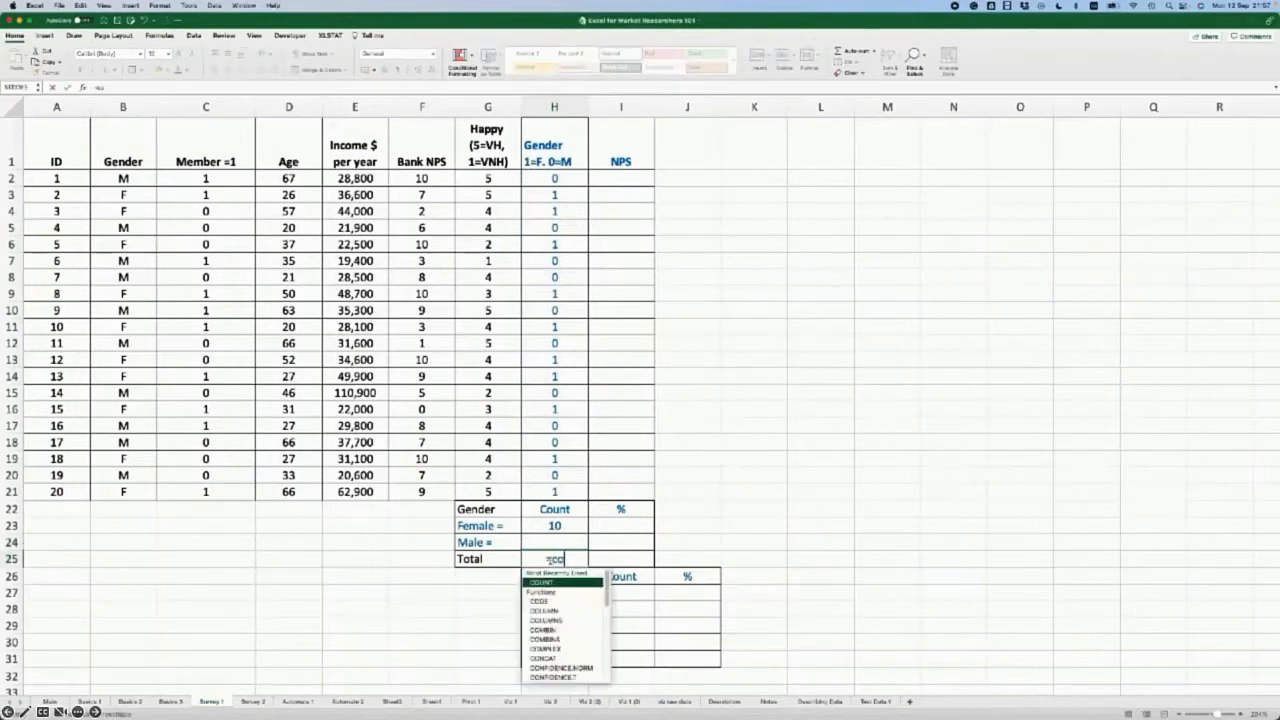
{"action": "key", "text": "BackSpace"}
{"action": "key", "text": "BackSpace"}
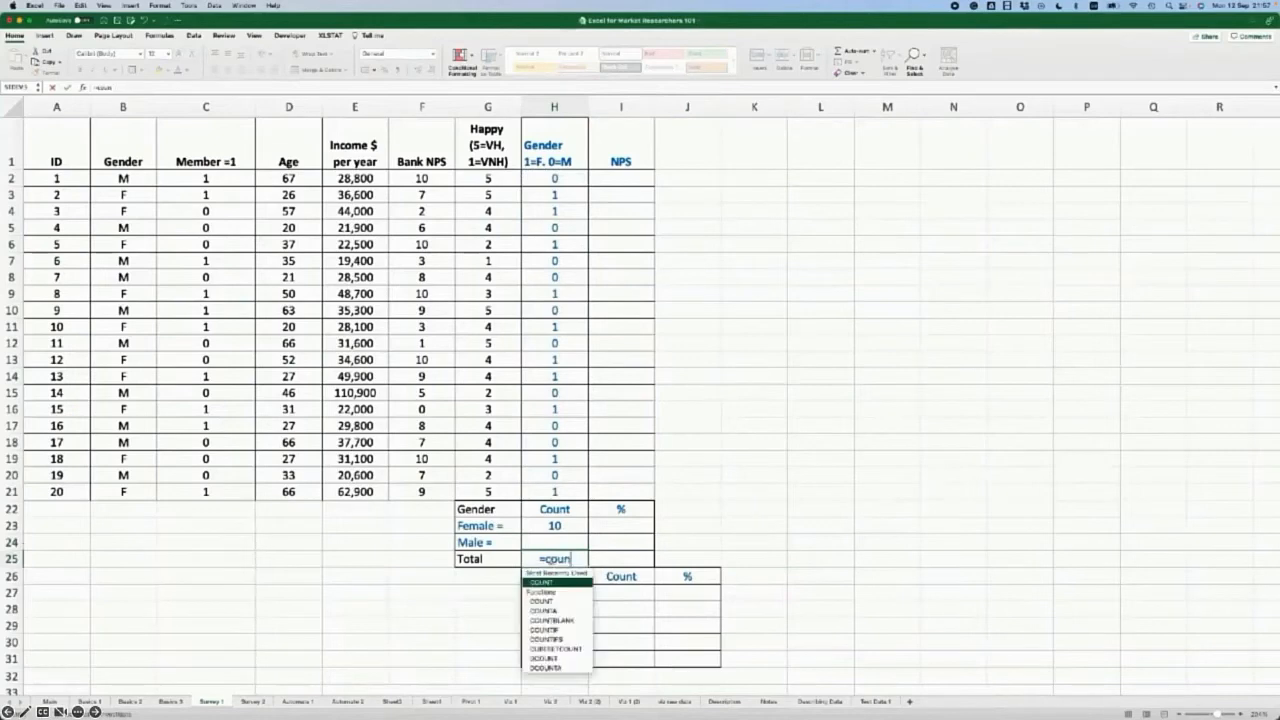
{"action": "type", "text": "t("}
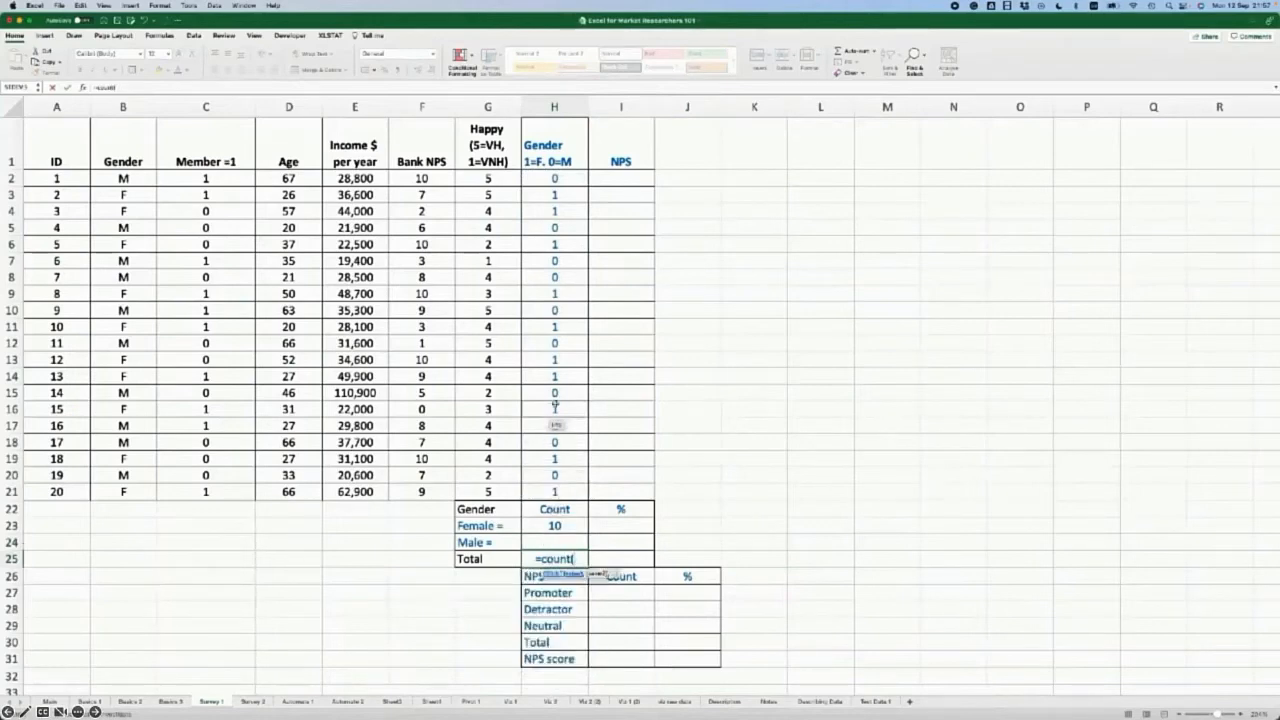
{"action": "left_click", "coordinate": [555, 178]}
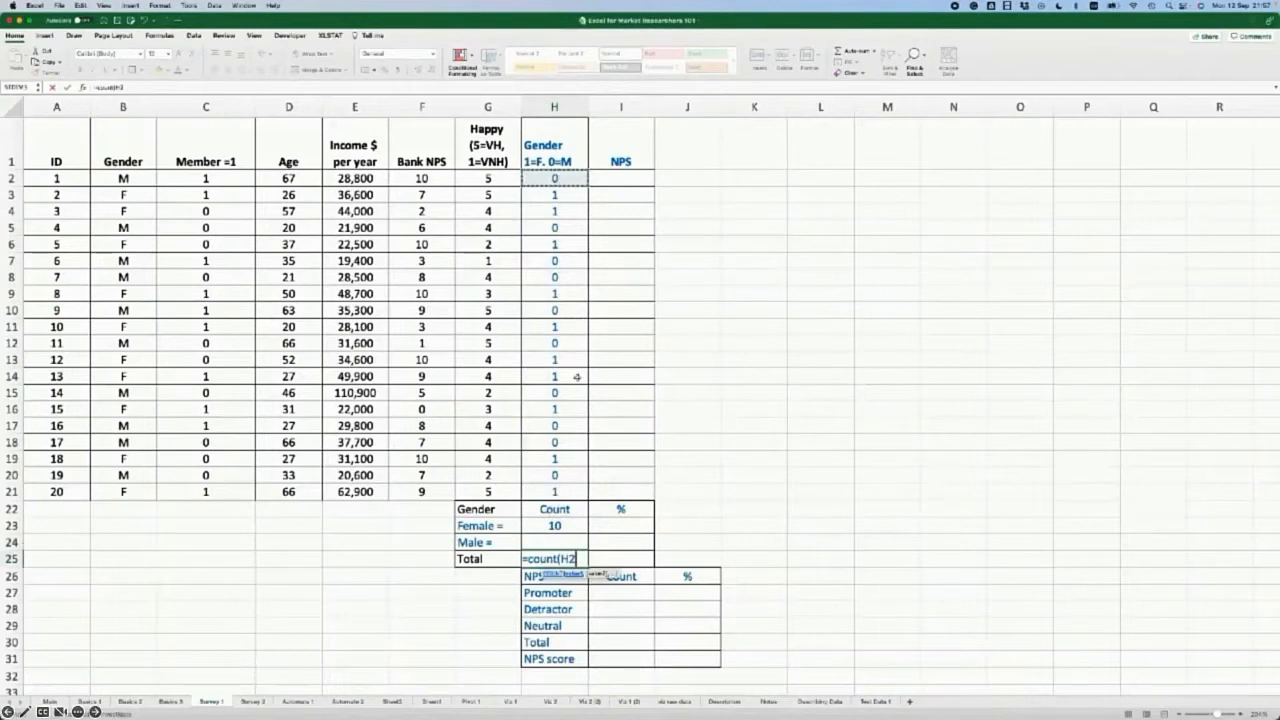
{"action": "left_click", "coordinate": [558, 491], "text": "shift"}
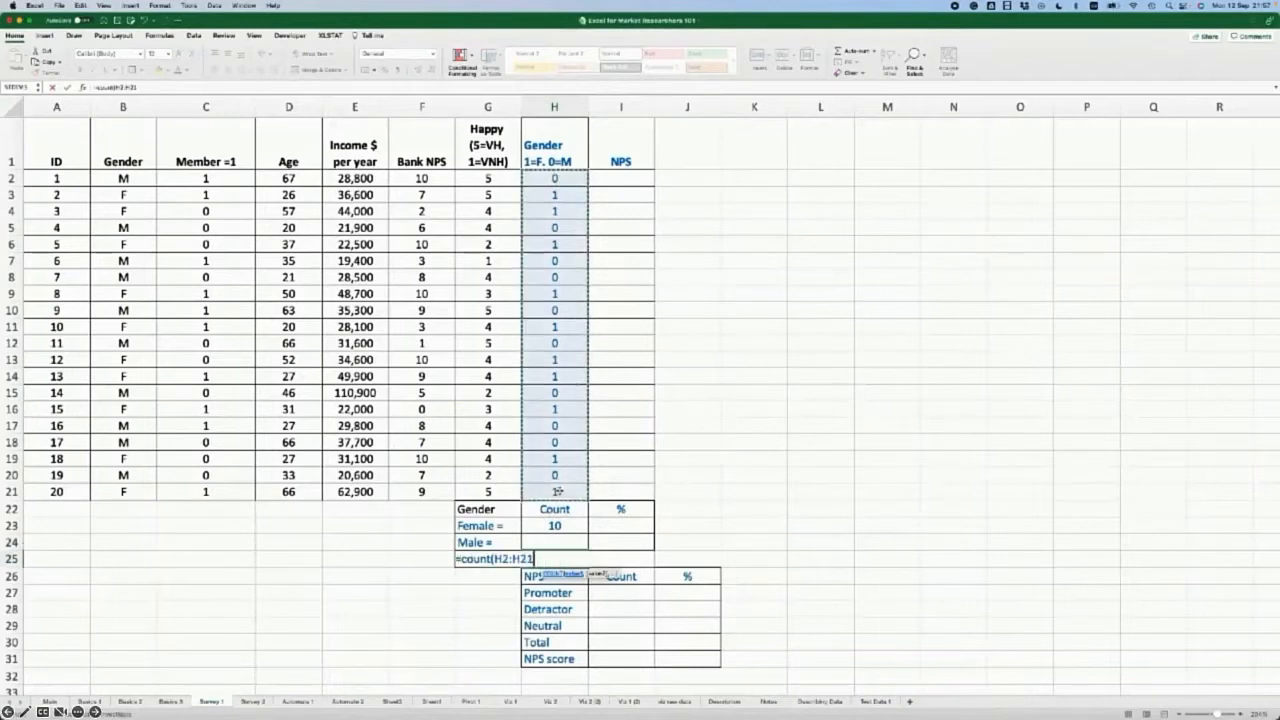
{"action": "key", "text": "F4"}
{"action": "key", "text": "F4"}
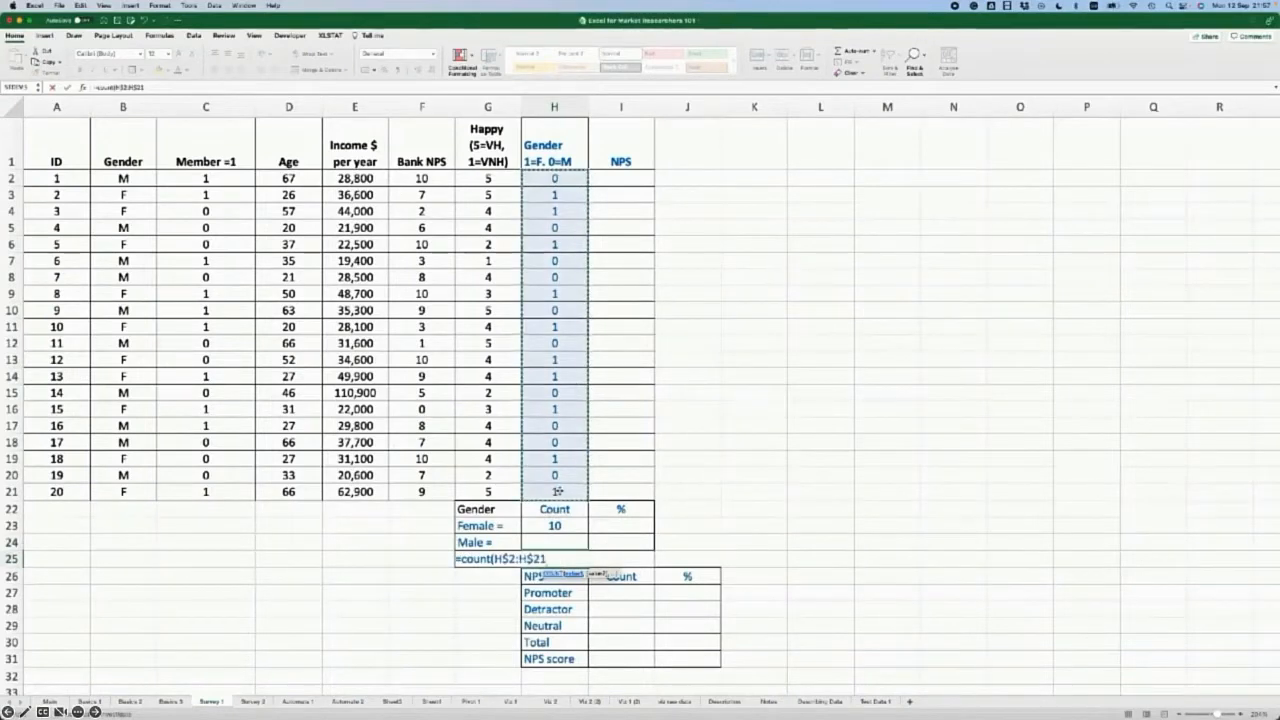
{"action": "type", "text": ")"}
{"action": "key", "text": "Return"}
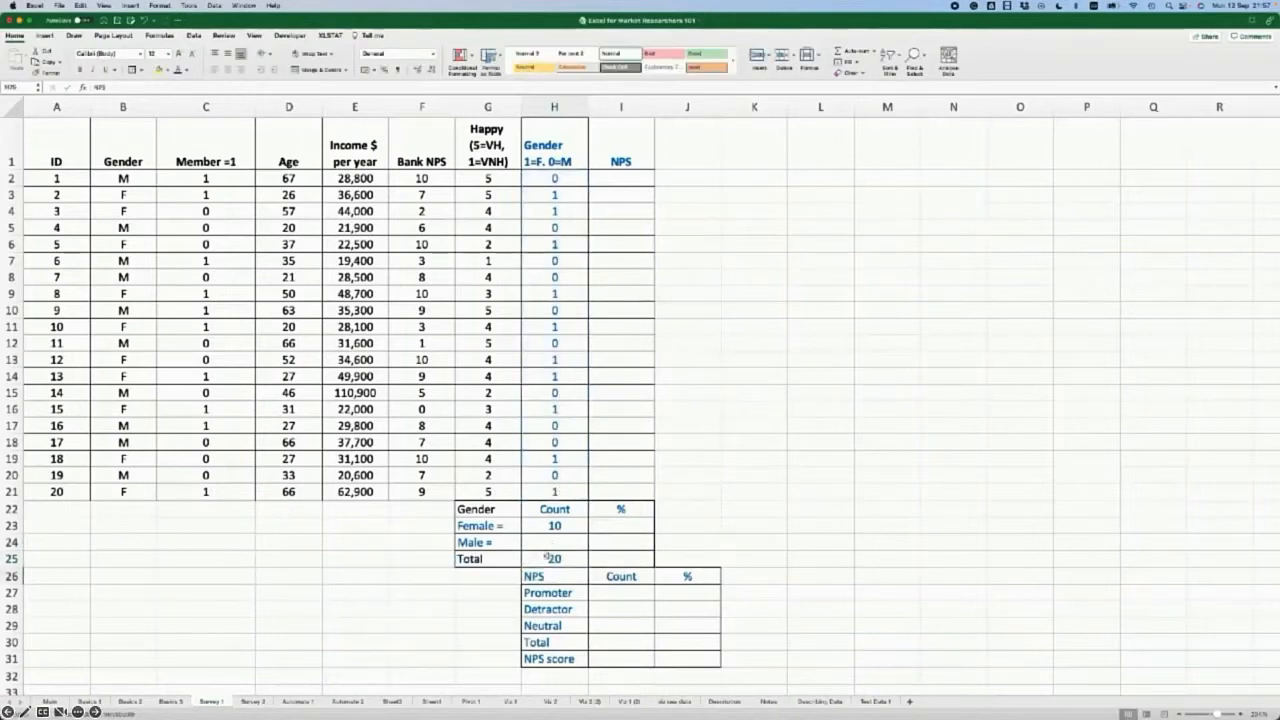
- Calculate the Male count in H24 by subtracting the Female count from the Total with =H25-H23
{"action": "left_click", "coordinate": [556, 546]}
{"action": "type", "text": "="}
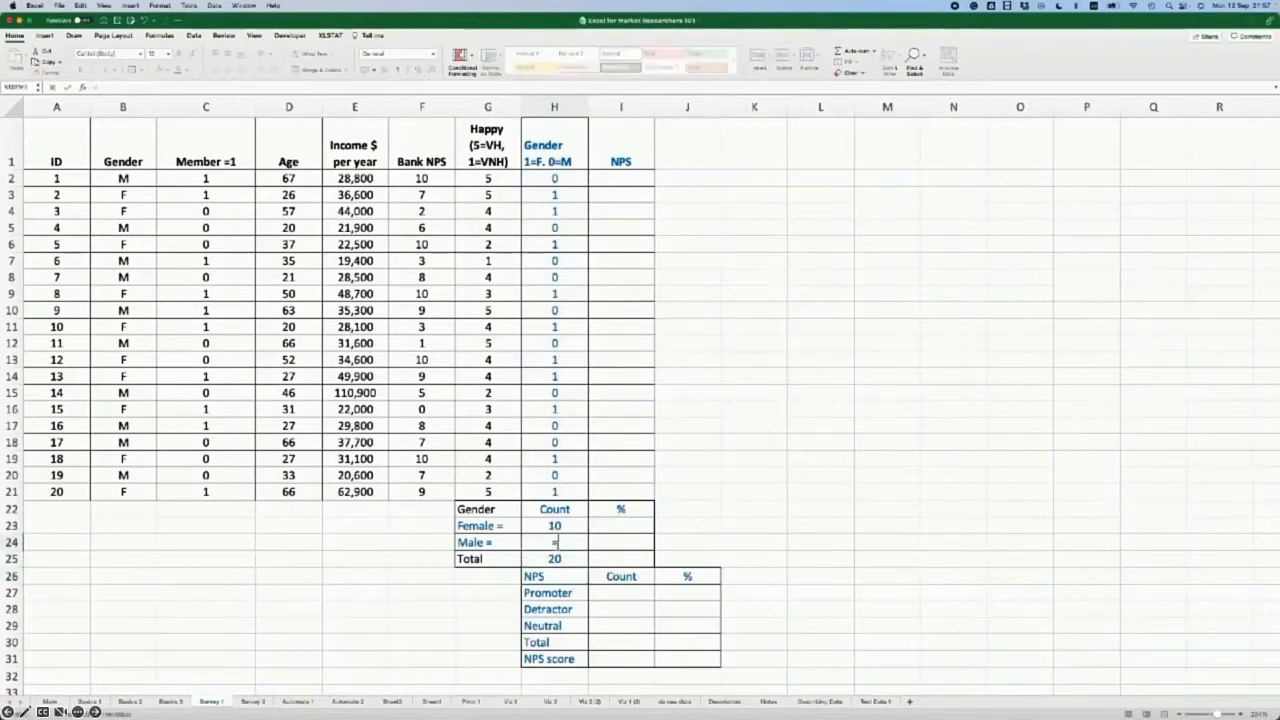
{"action": "left_click", "coordinate": [554, 559]}
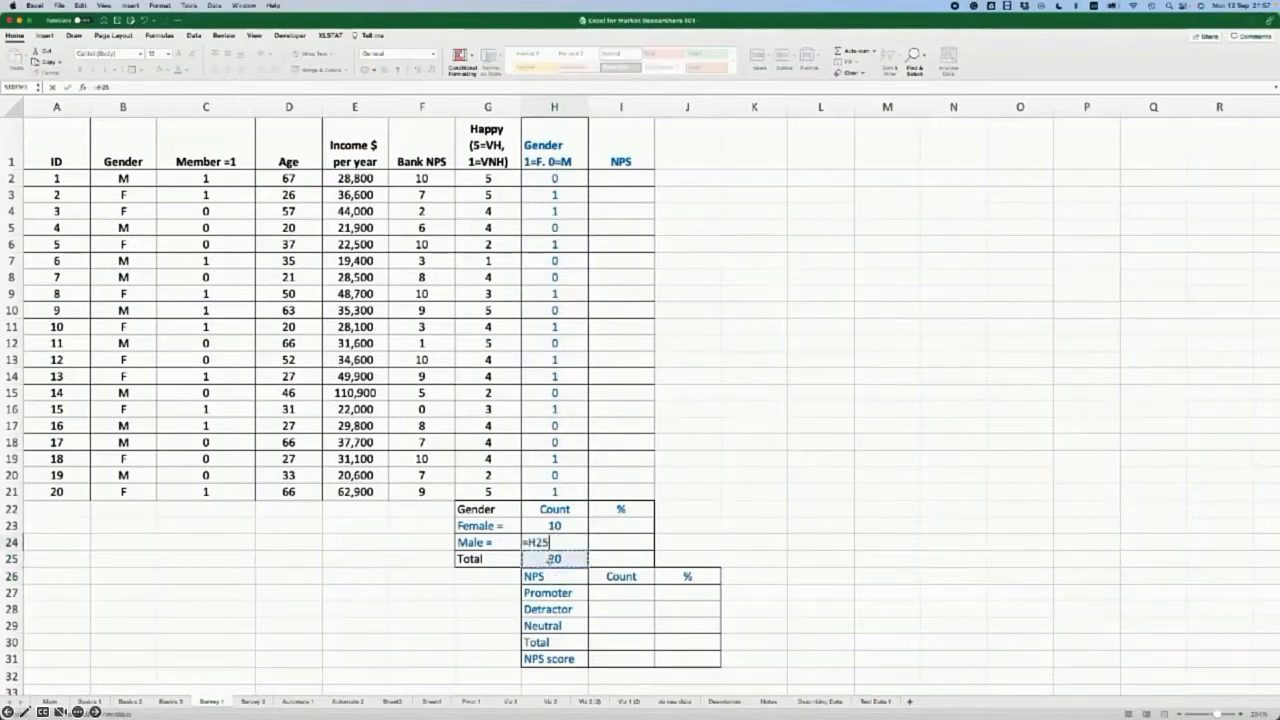
{"action": "type", "text": "-"}
{"action": "left_click", "coordinate": [554, 526]}
{"action": "key", "text": "Return"}
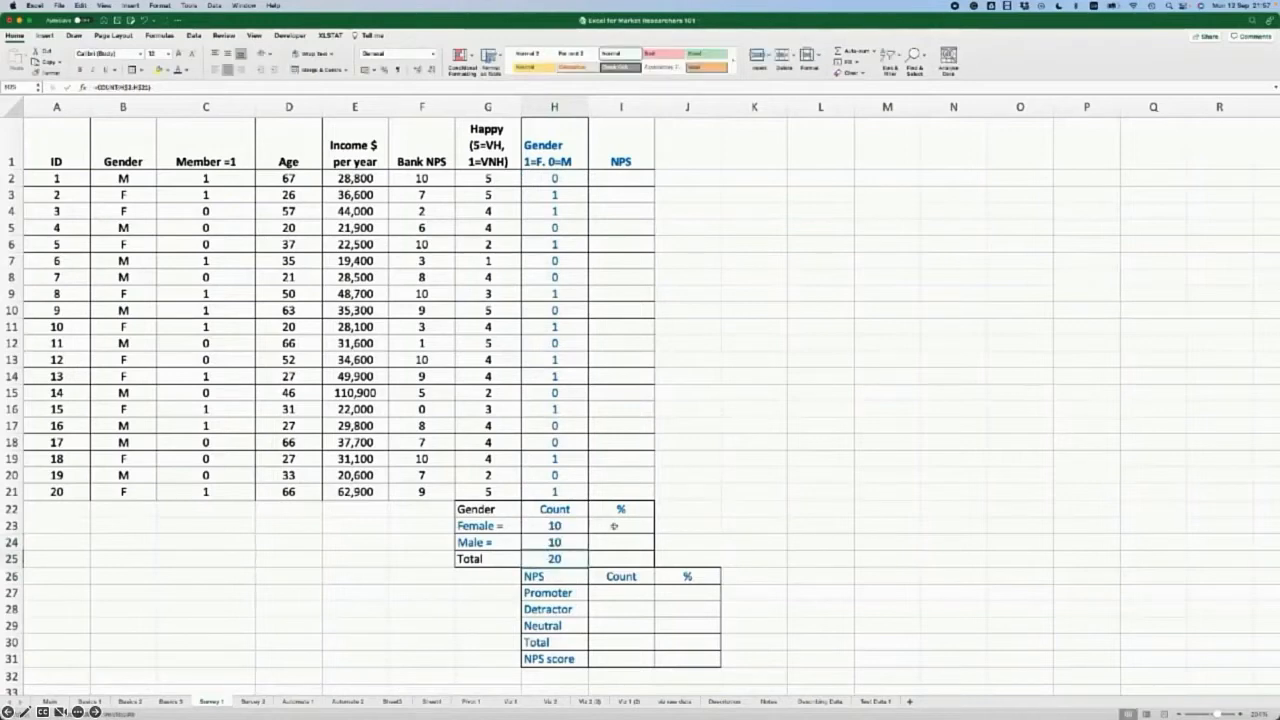
- Calculate the Female percentage in I23 with =H23/$H$25, locking the reference to the total
{"action": "left_click", "coordinate": [622, 524]}
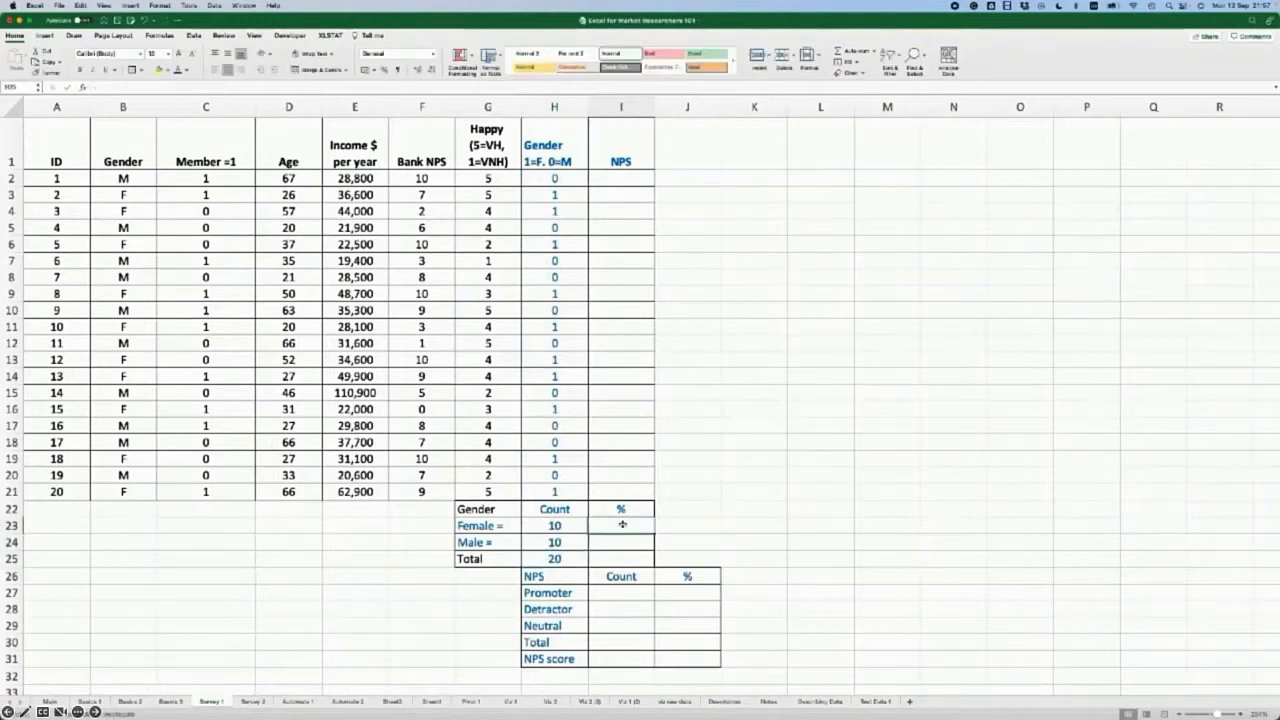
{"action": "type", "text": "="}
{"action": "left_click", "coordinate": [554, 526]}
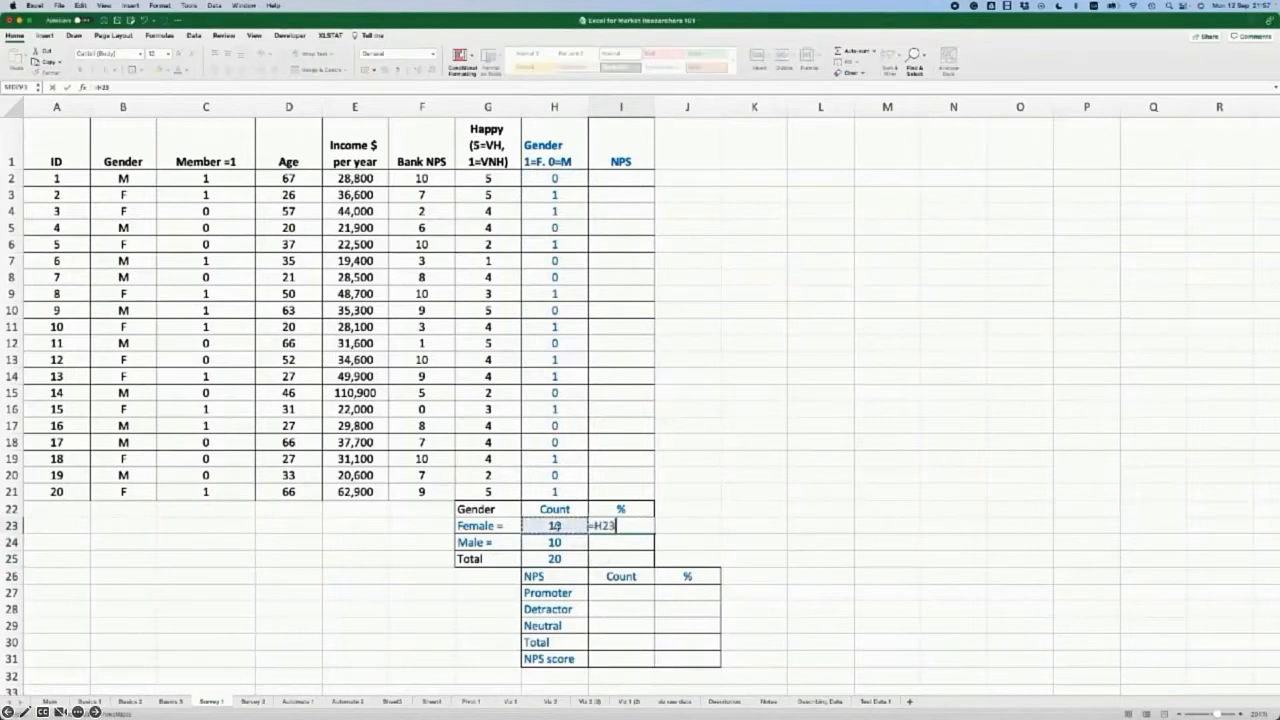
{"action": "type", "text": "/"}
{"action": "left_click", "coordinate": [554, 559]}
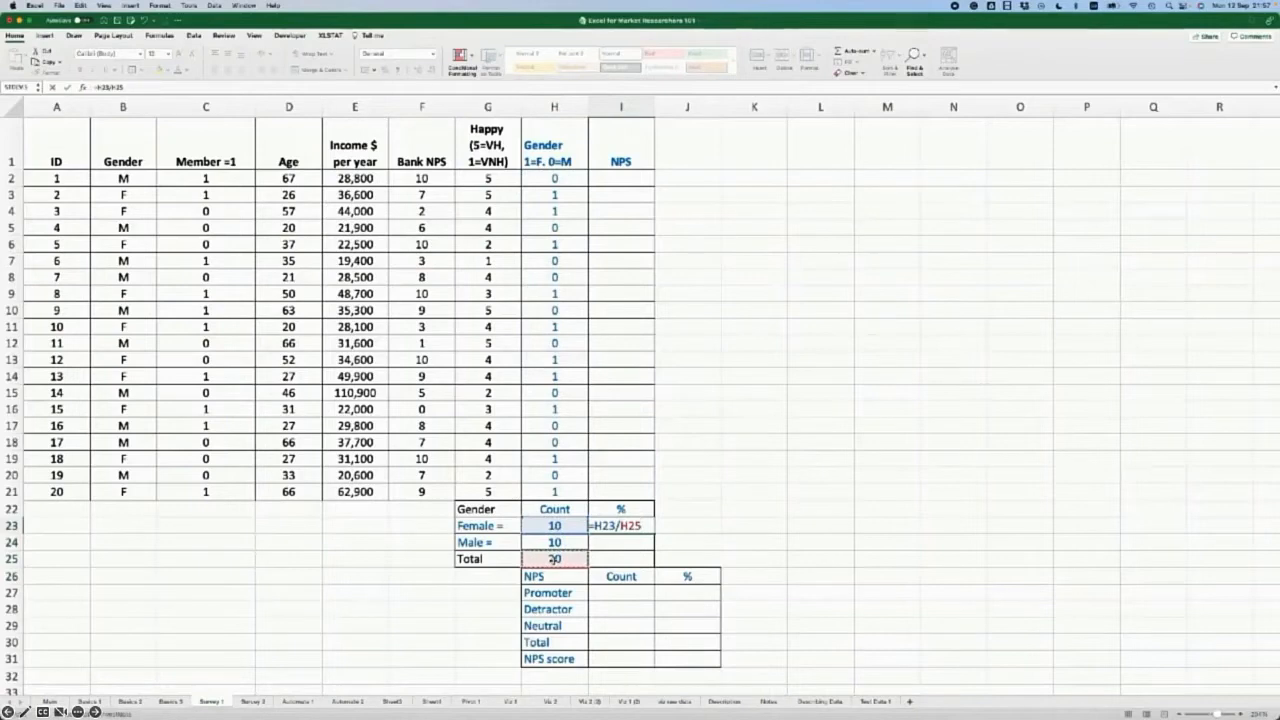
{"action": "key", "text": "F4"}
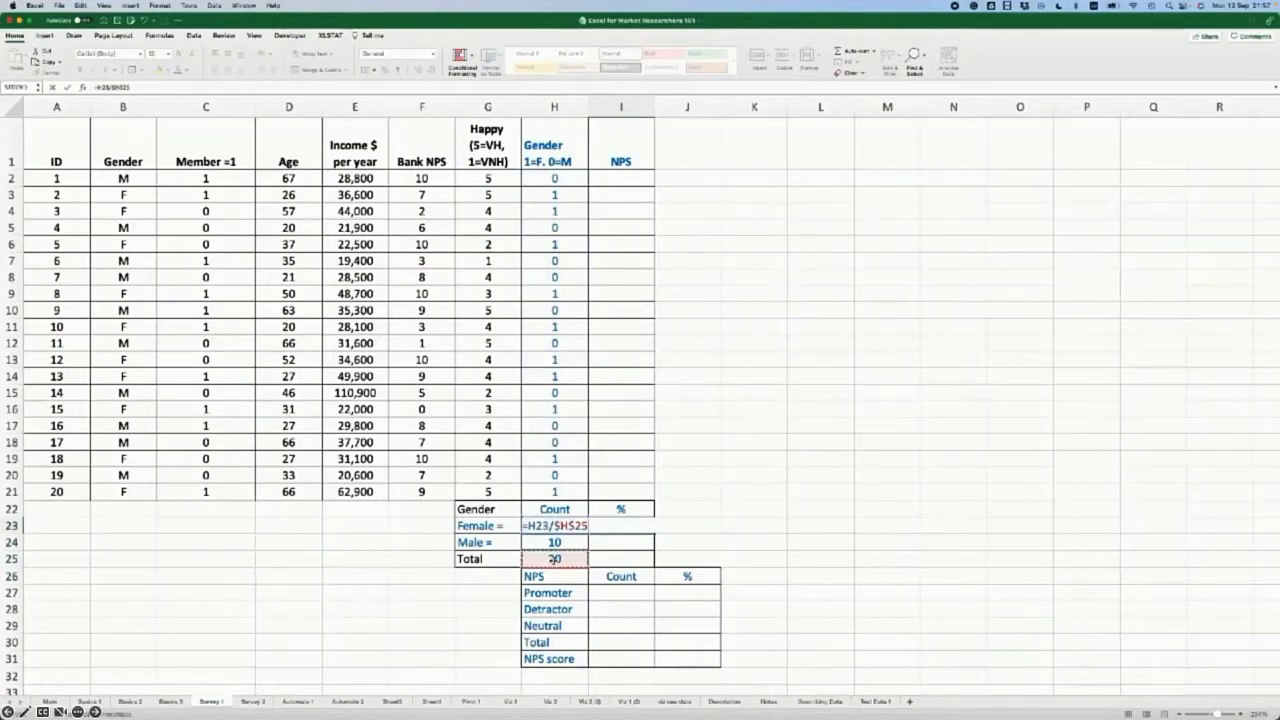
{"action": "key", "text": "Return"}
- Format the Female share in I23 as a percentage and fill it down through the Total row in I25
{"action": "left_click", "coordinate": [621, 525]}
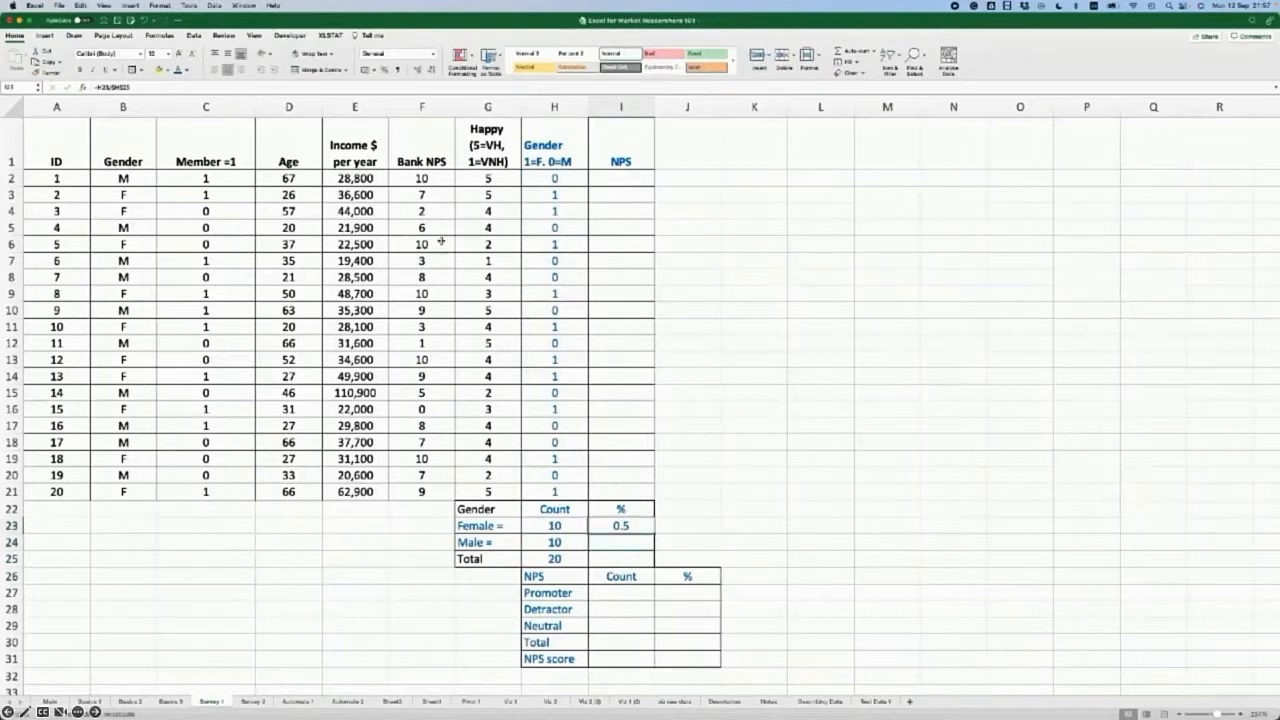
{"action": "left_click", "coordinate": [383, 72]}
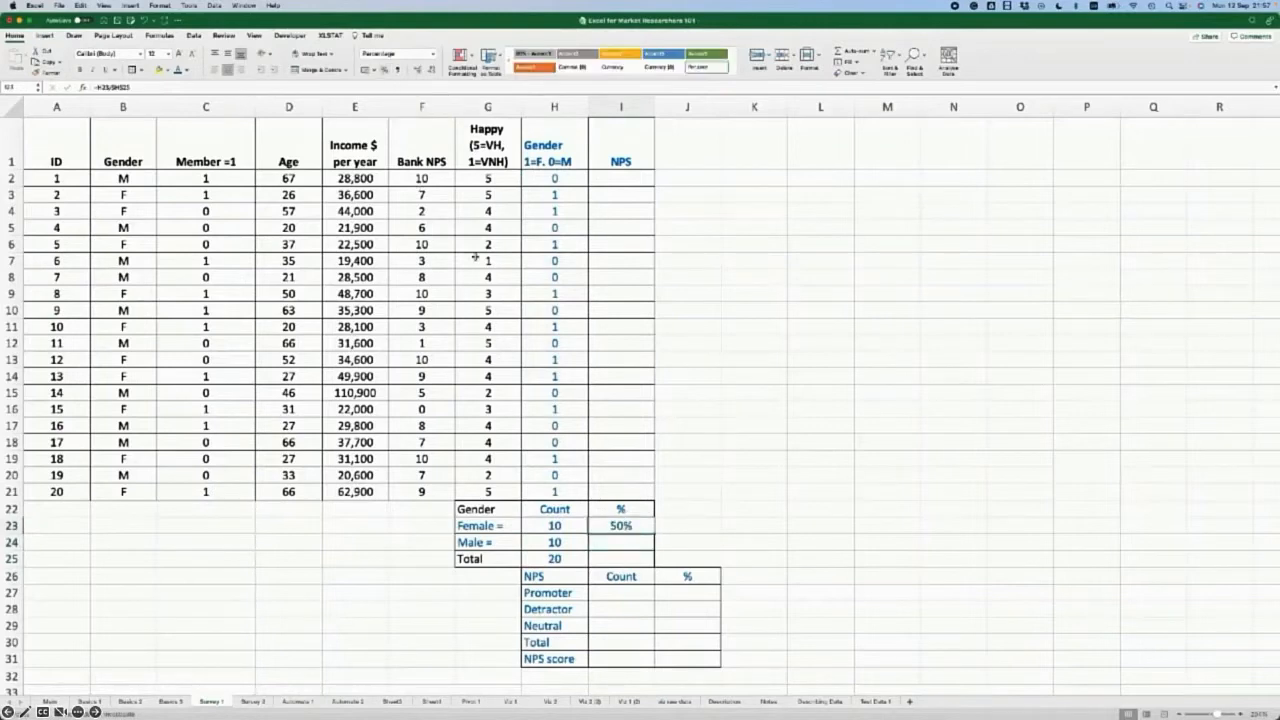
{"action": "left_click_drag", "start_coordinate": [654, 533], "coordinate": [655, 562]}
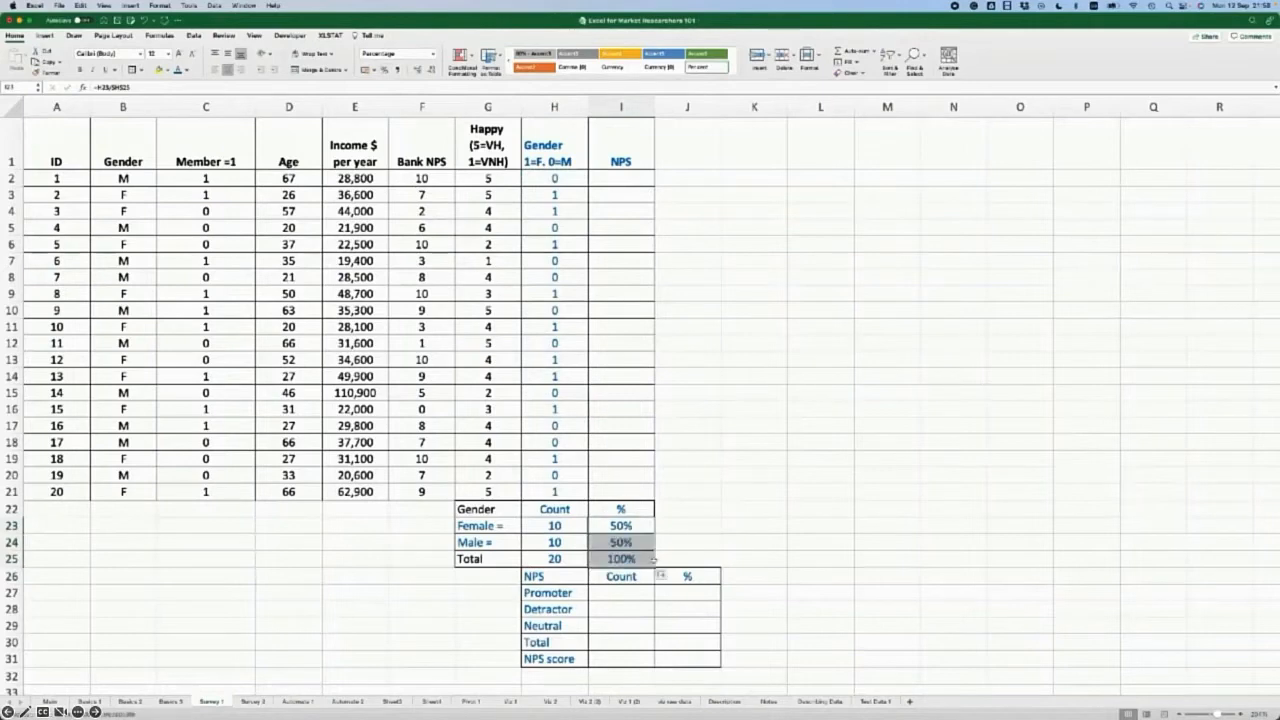
{"action": "left_click", "coordinate": [740, 464]}
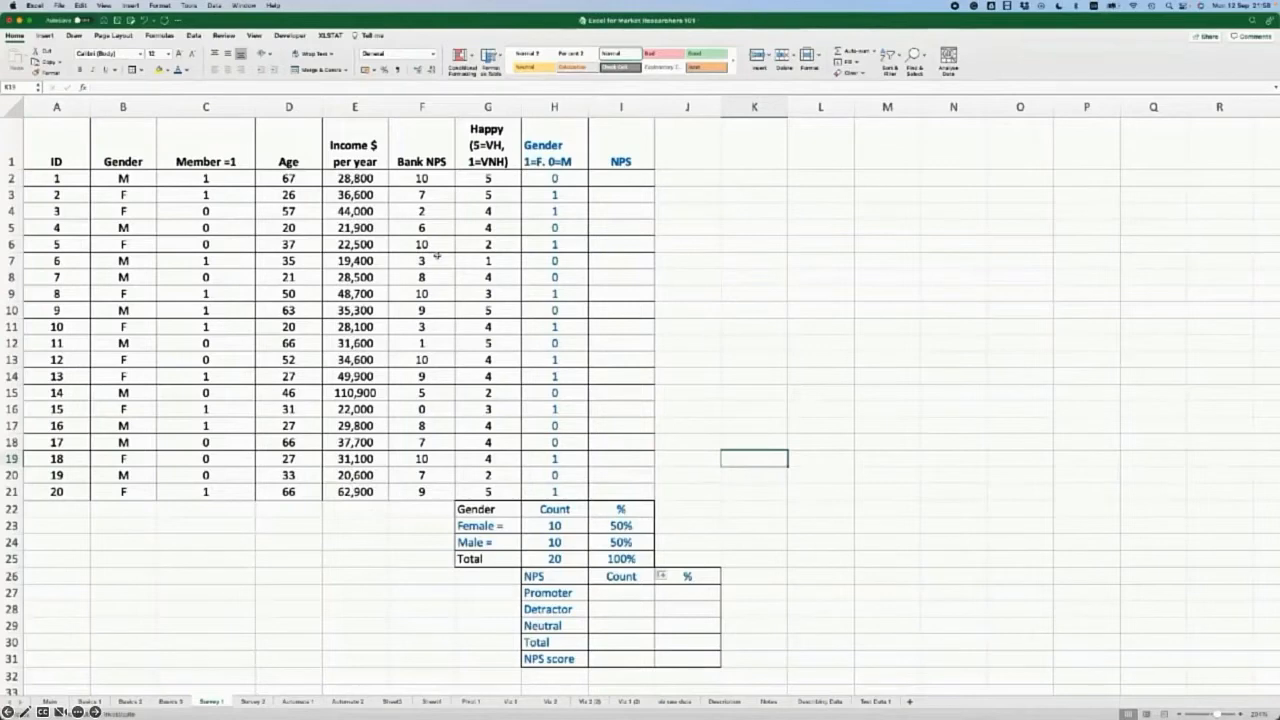
- Classify the Bank NPS scores in I2 with =IF(F2>8,"P",IF(F2<7,"D","N")) and fill the formula down to I21
{"action": "left_click", "coordinate": [752, 244]}
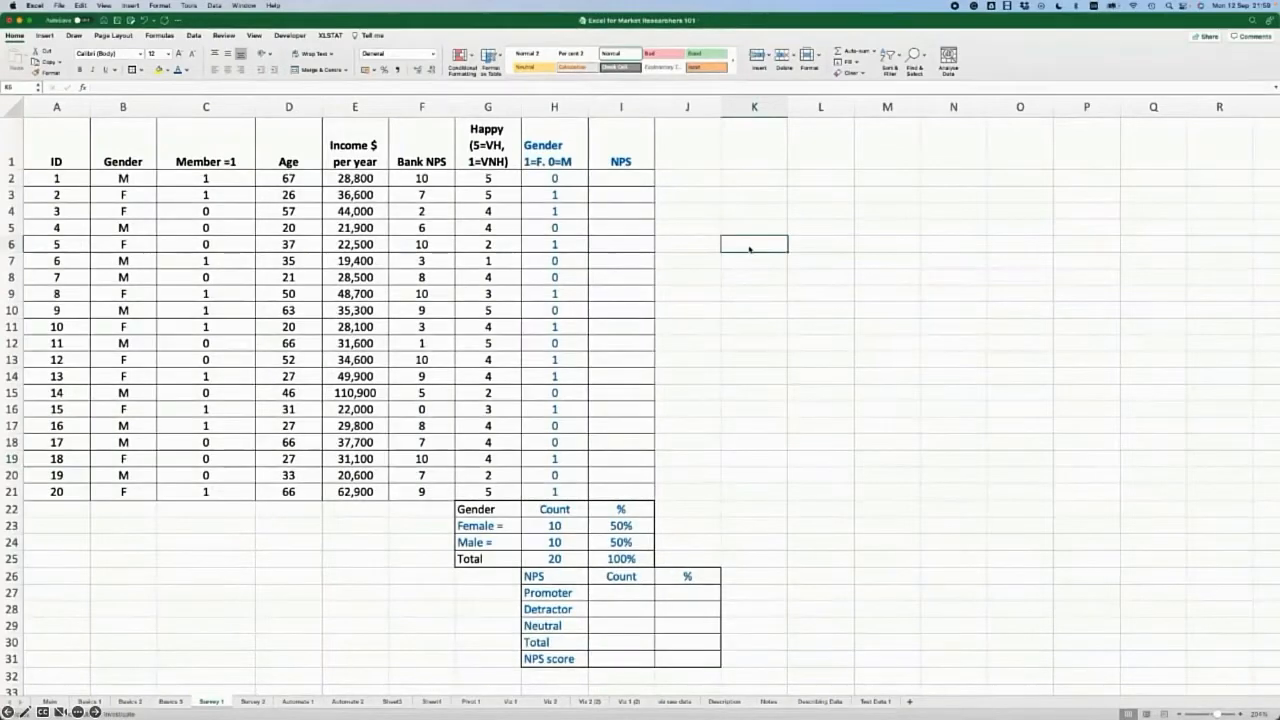
{"action": "left_click", "coordinate": [628, 176]}
{"action": "type", "text": "=if("}
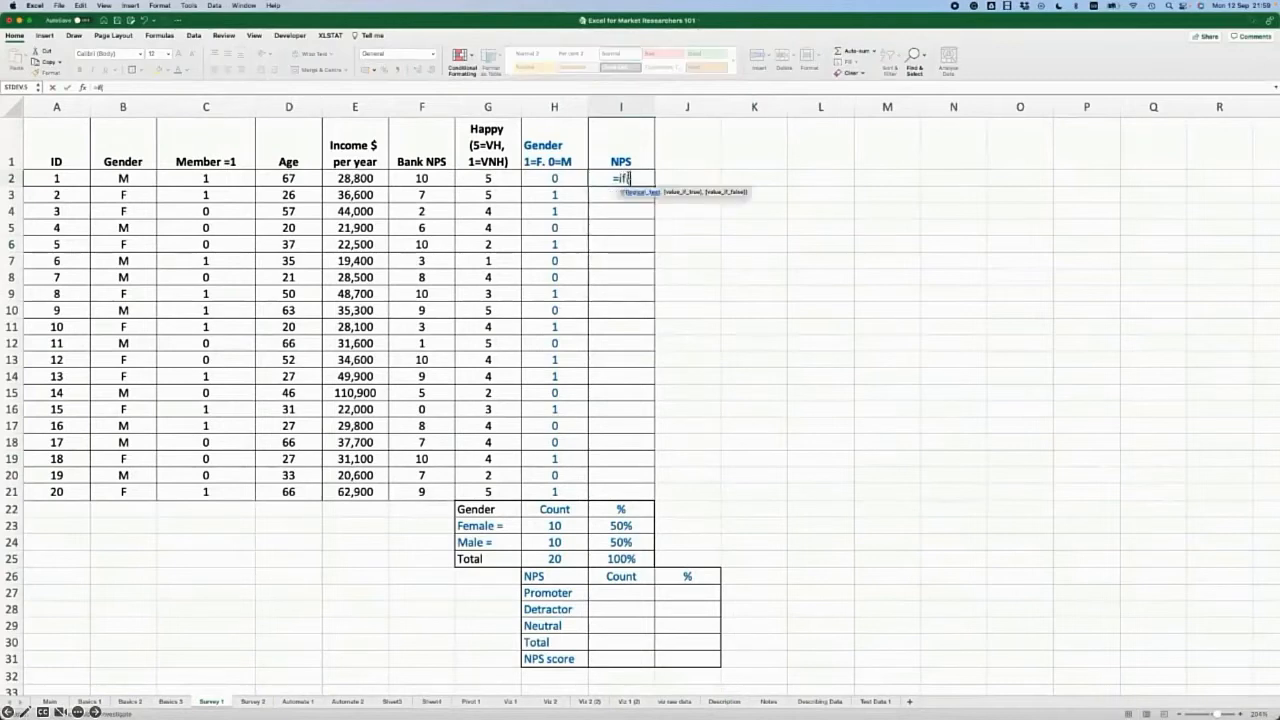
{"action": "left_click", "coordinate": [428, 176]}
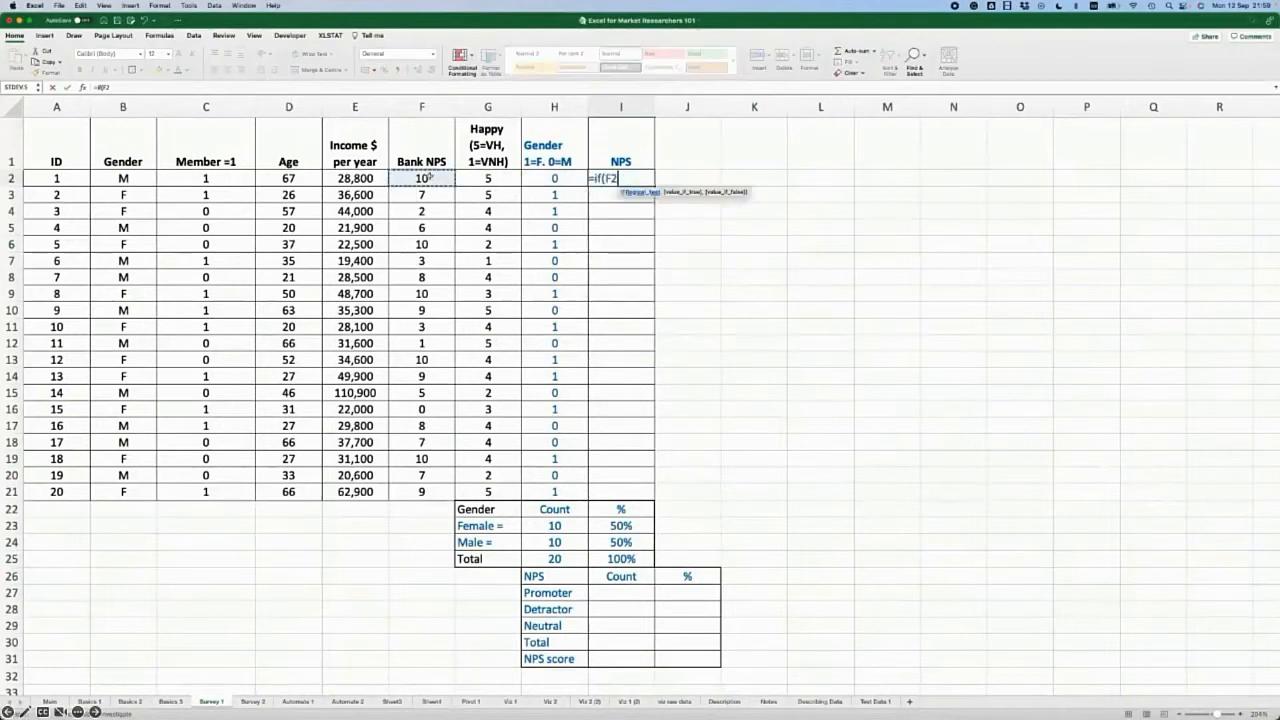
{"action": "type", "text": ">"}
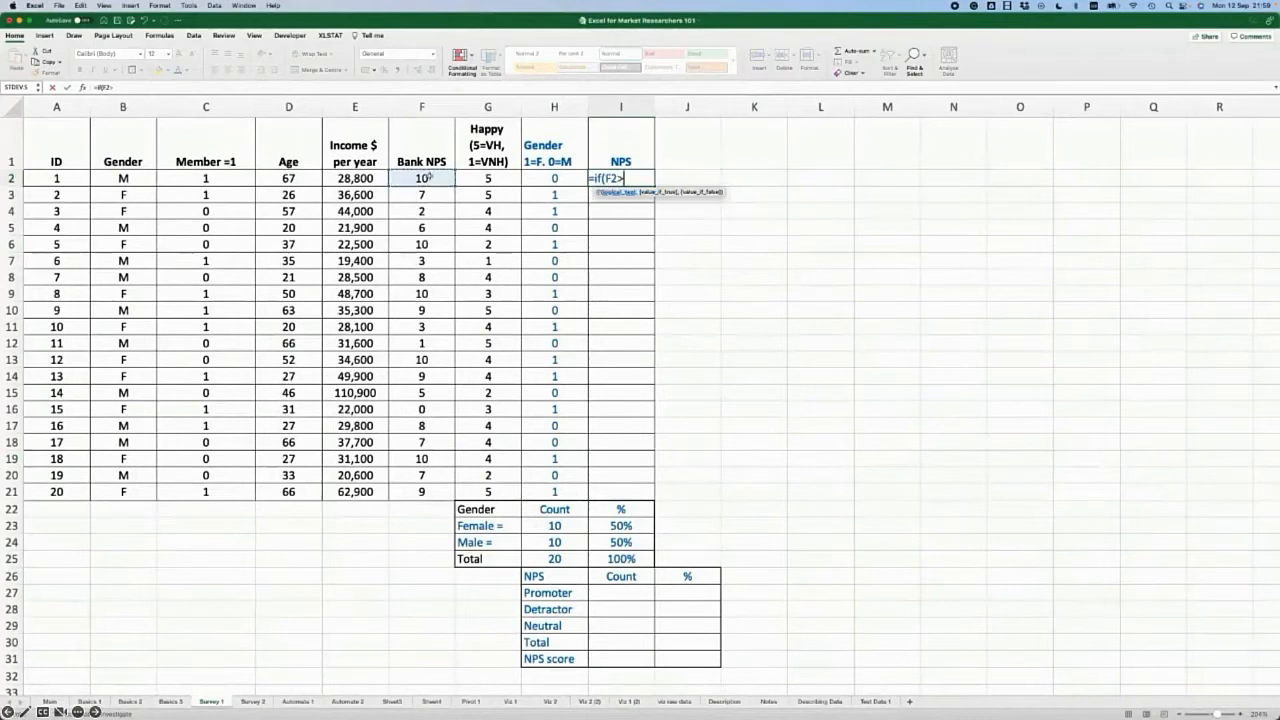
{"action": "type", "text": "8,\""}
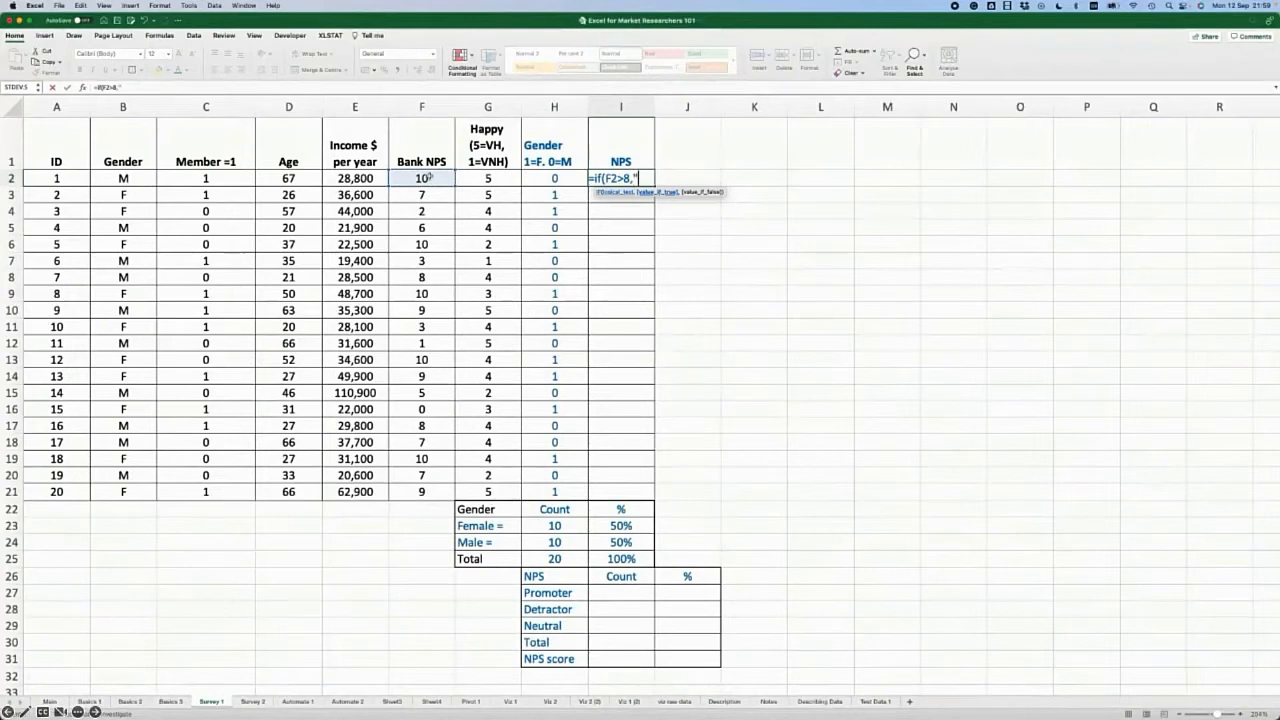
{"action": "type", "text": "P\",if"}
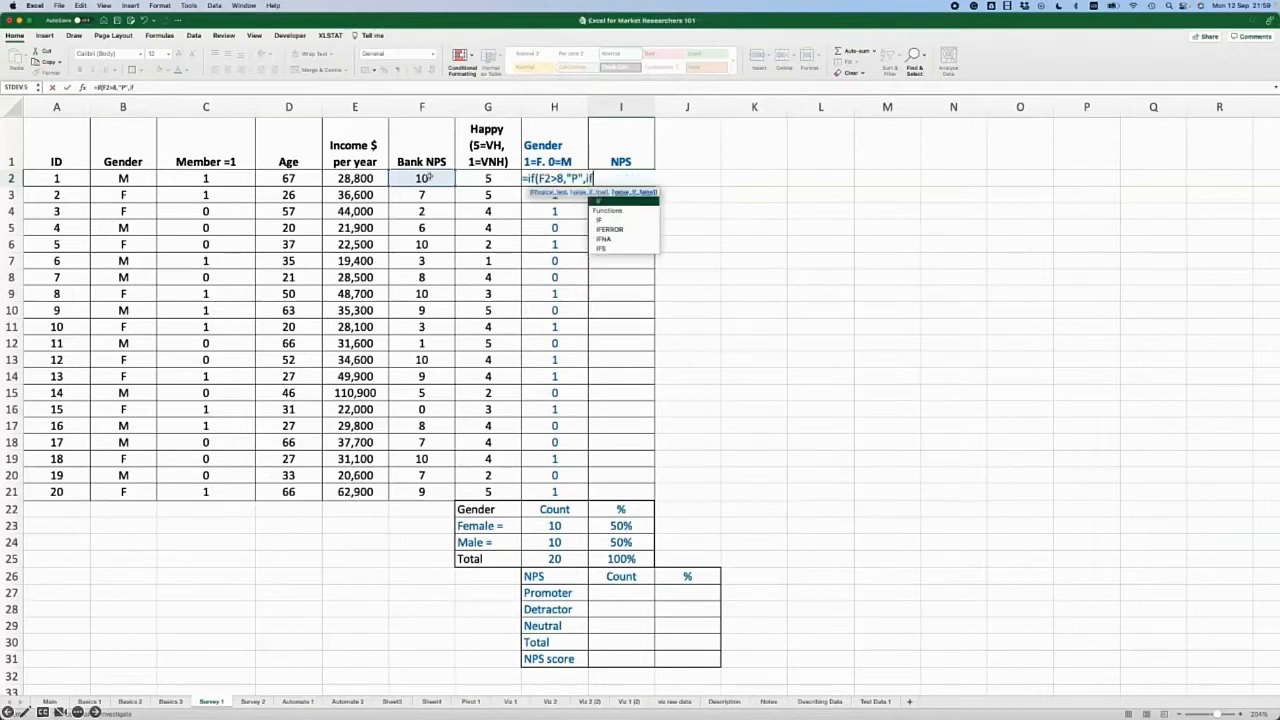
{"action": "type", "text": "("}
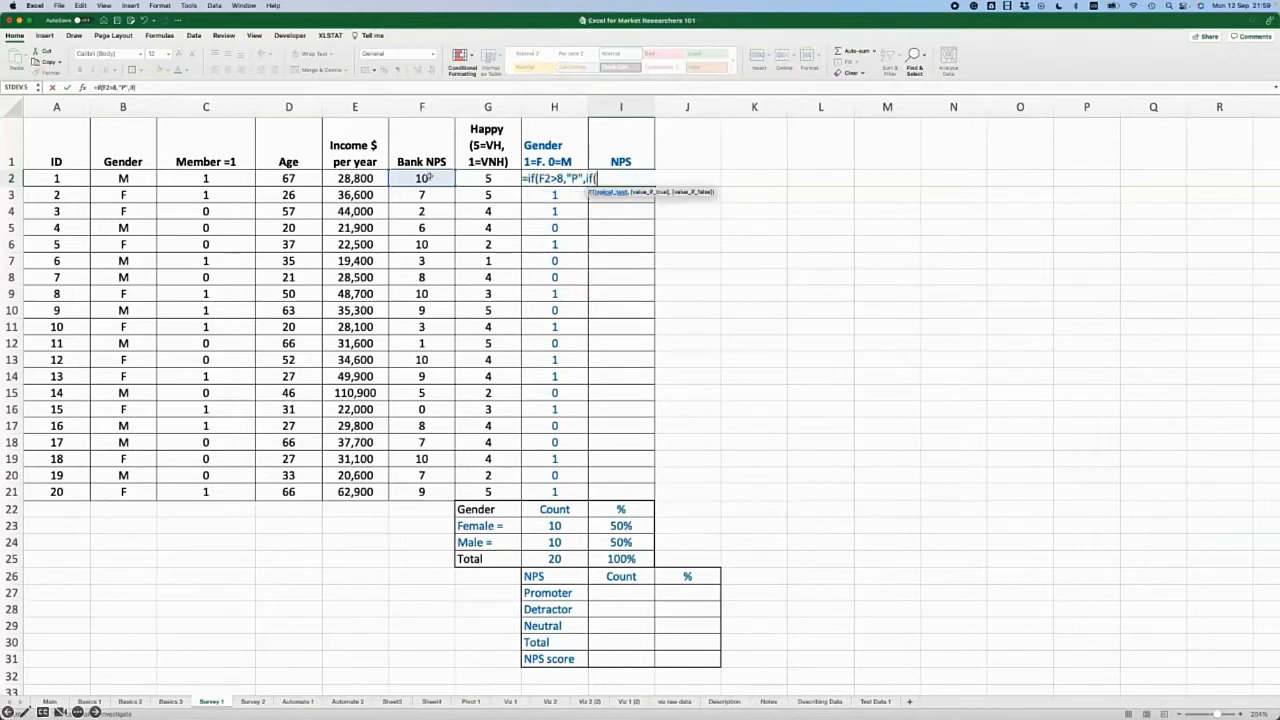
{"action": "left_click", "coordinate": [424, 177]}
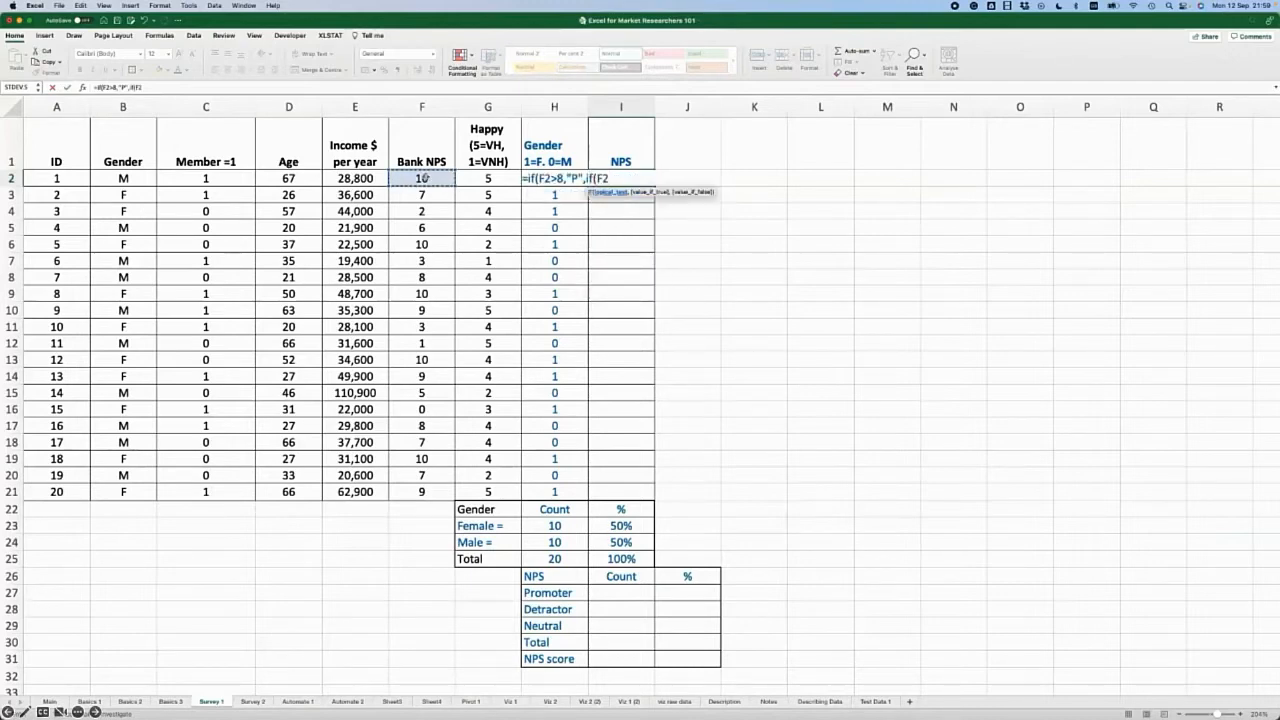
{"action": "type", "text": "<7,\"D"}
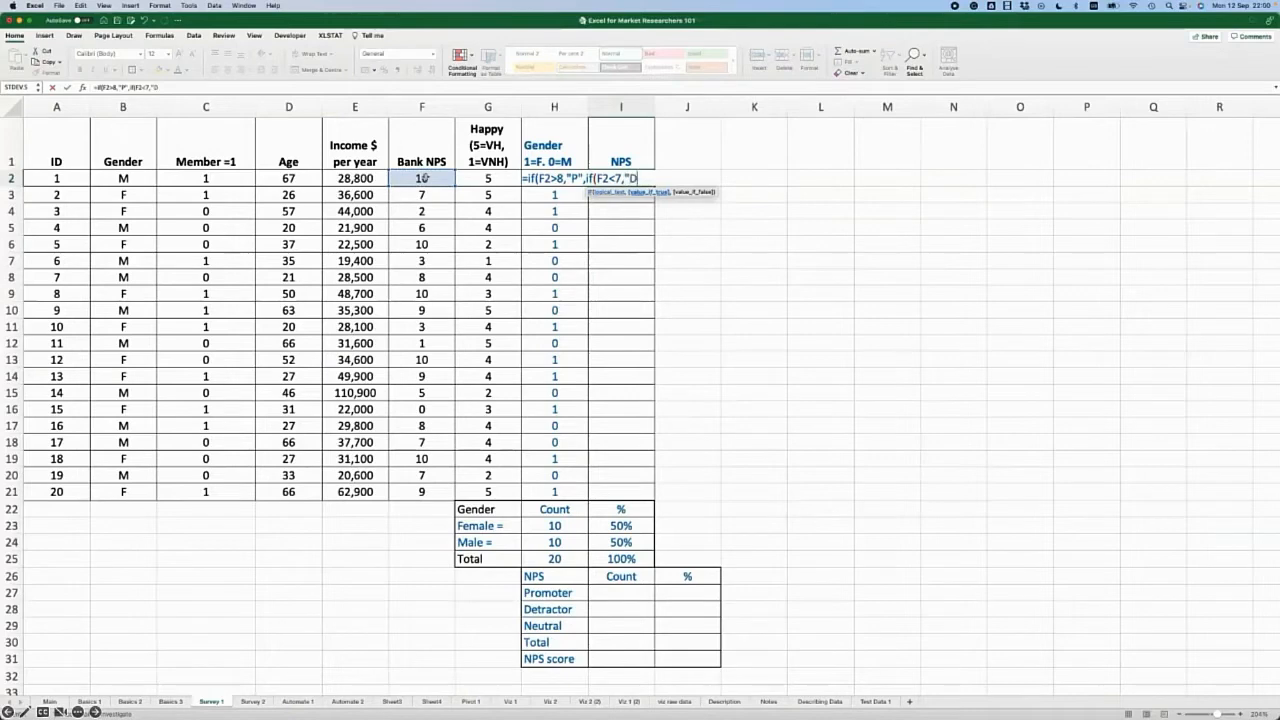
{"action": "type", "text": "\",\"N\")"}
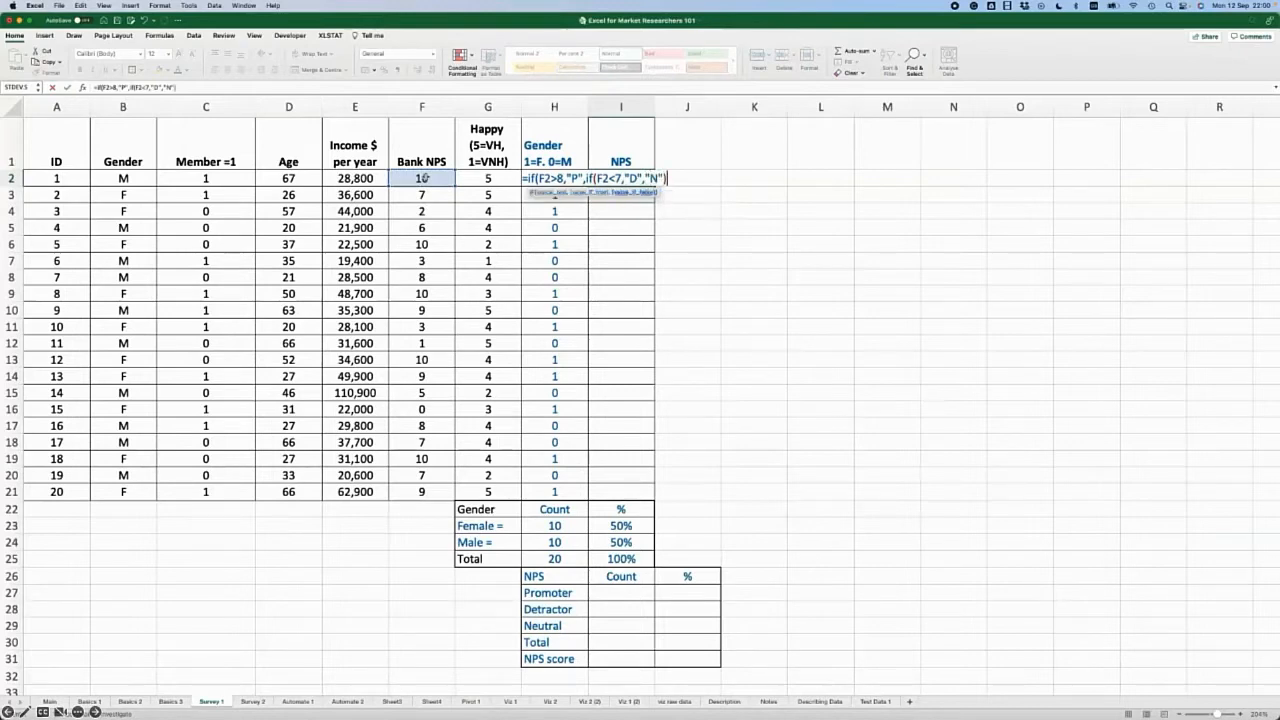
{"action": "type", "text": ")"}
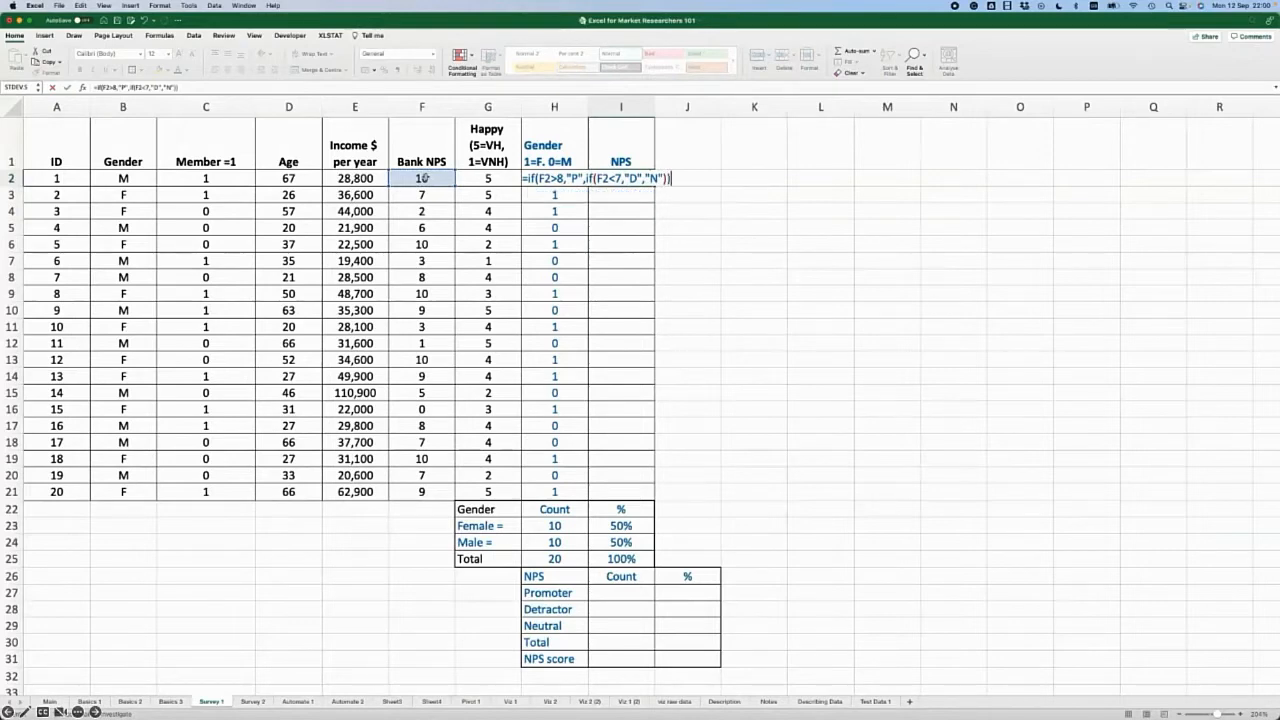
{"action": "key", "text": "Return"}
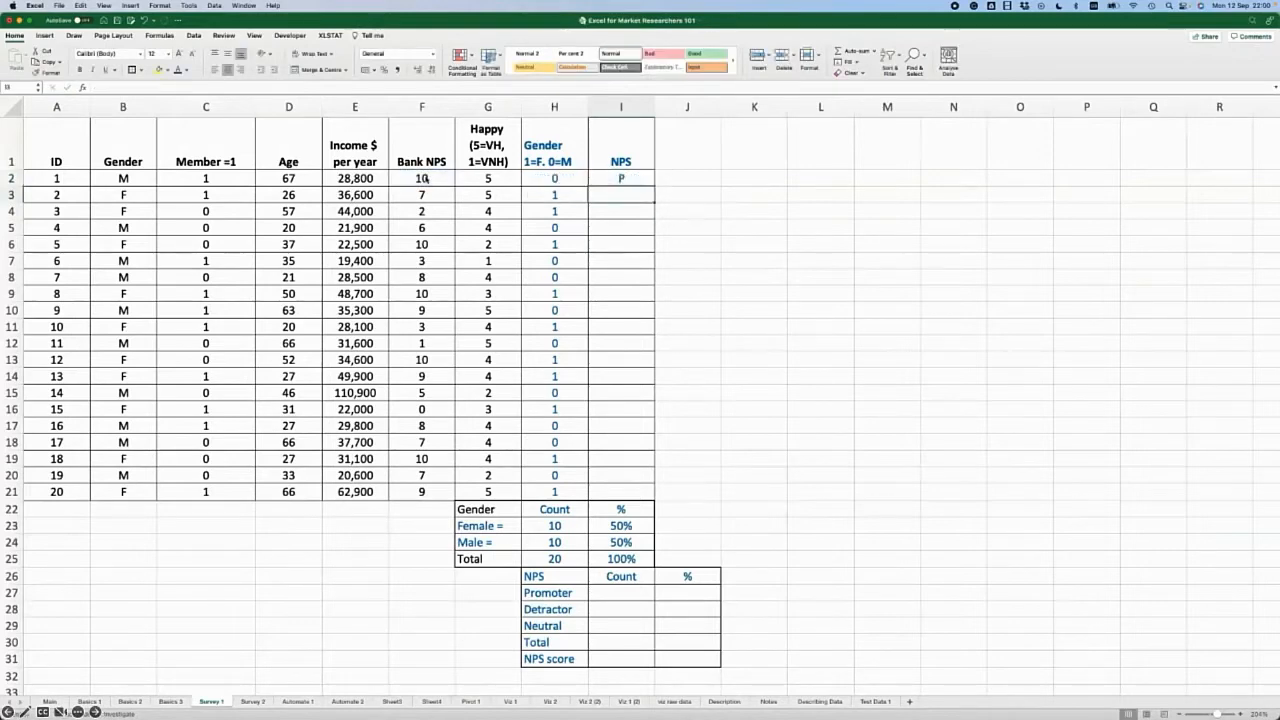
{"action": "left_click", "coordinate": [619, 179]}
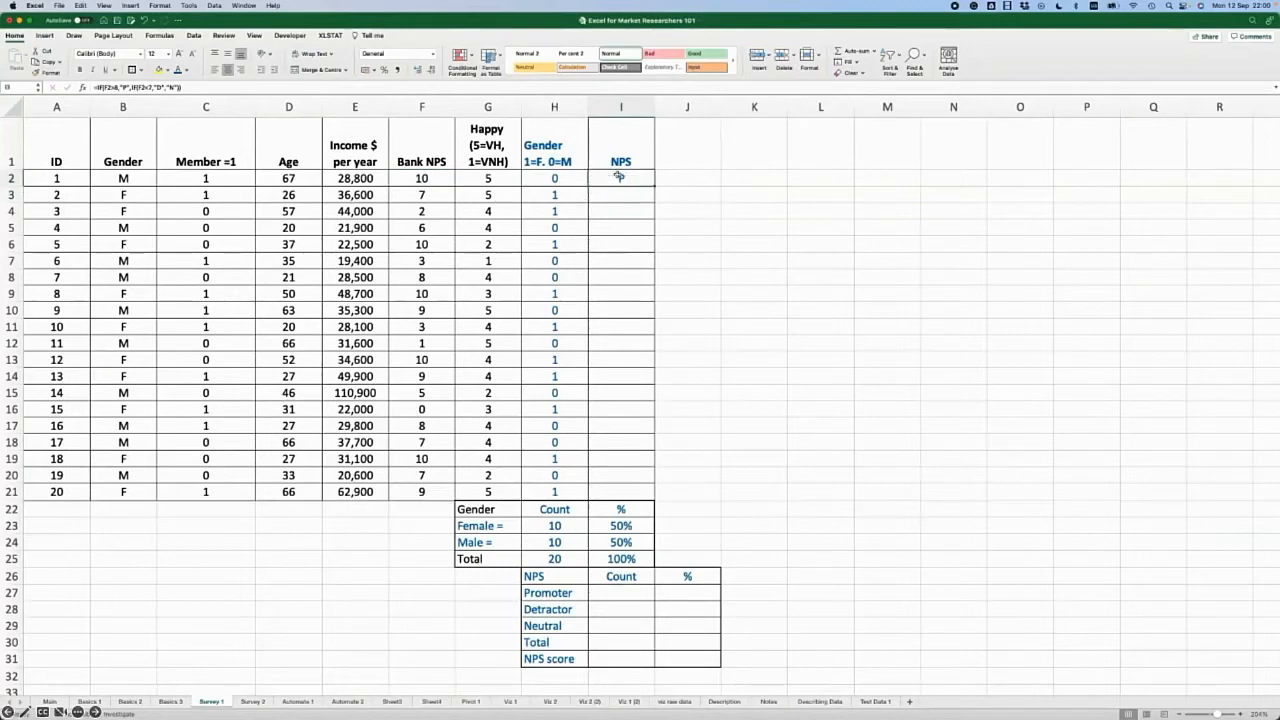
{"action": "left_click_drag", "start_coordinate": [656, 186], "coordinate": [627, 493]}
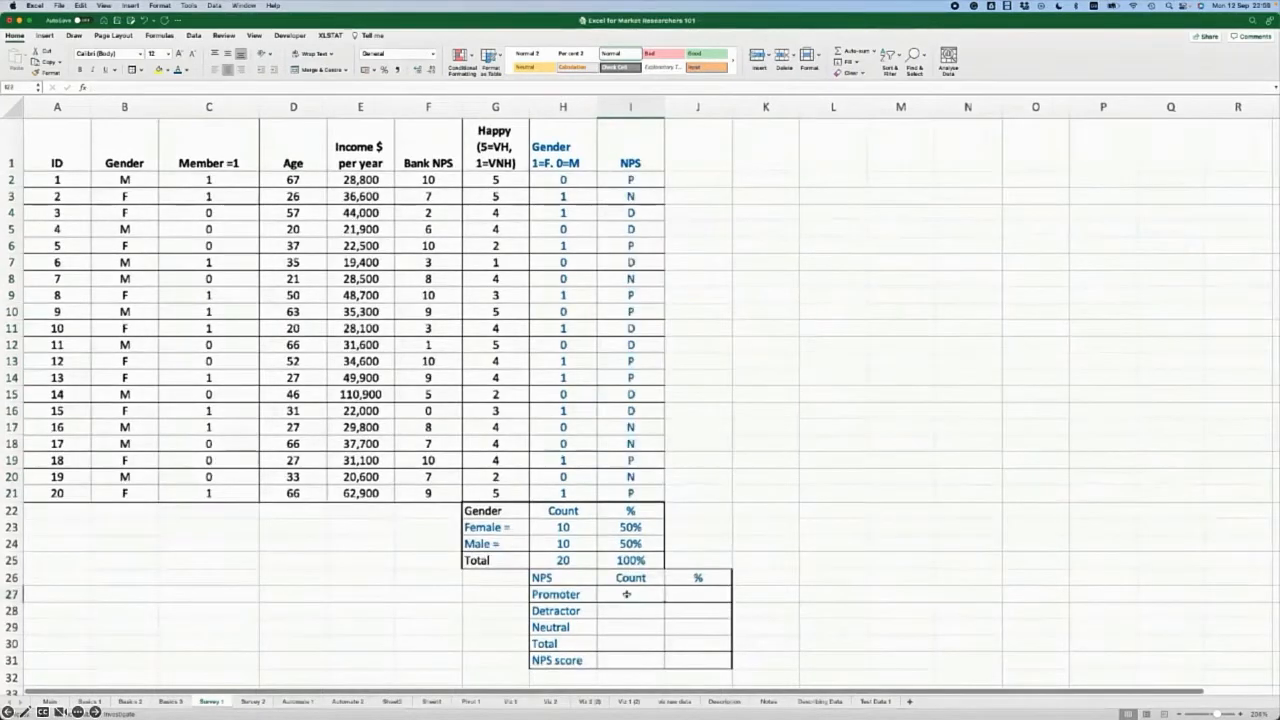
- Count the Promoters in I27 with =COUNTIF($I$2:$I$21,"P"), using a fully locked range
{"action": "type", "text": "=co"}
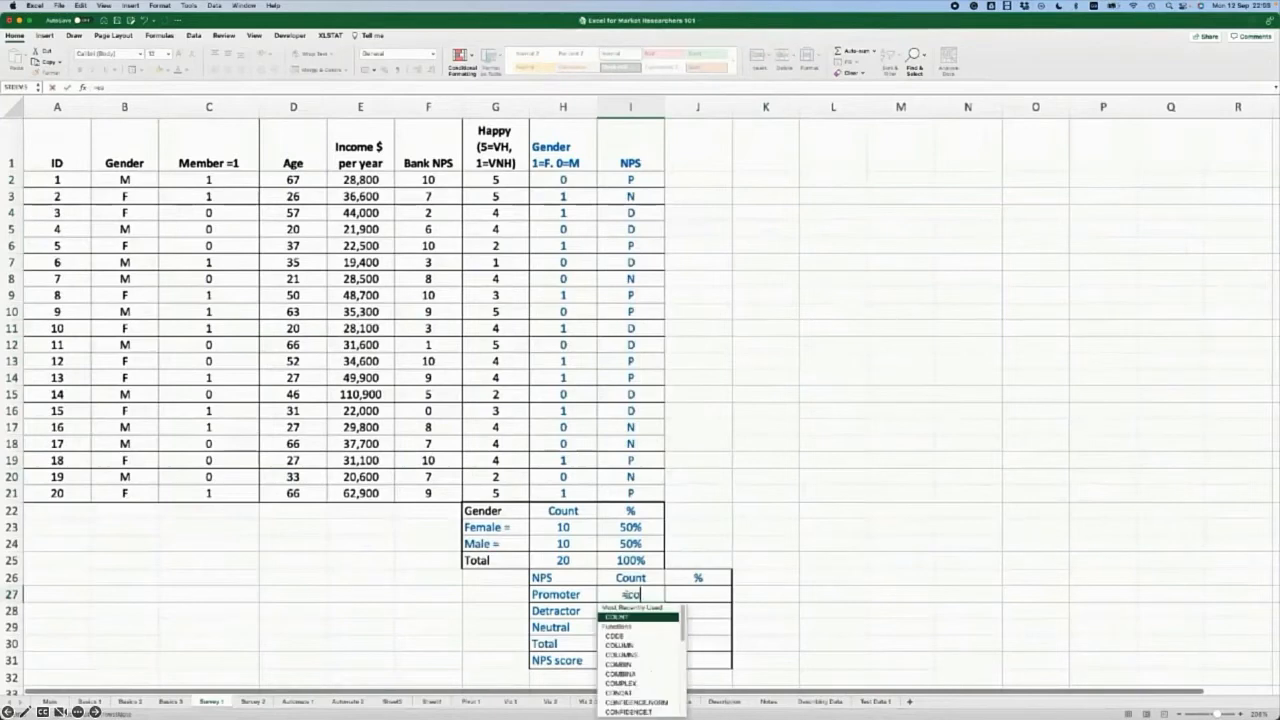
{"action": "type", "text": "untif("}
{"action": "left_click_drag", "start_coordinate": [630, 180], "coordinate": [636, 492]}
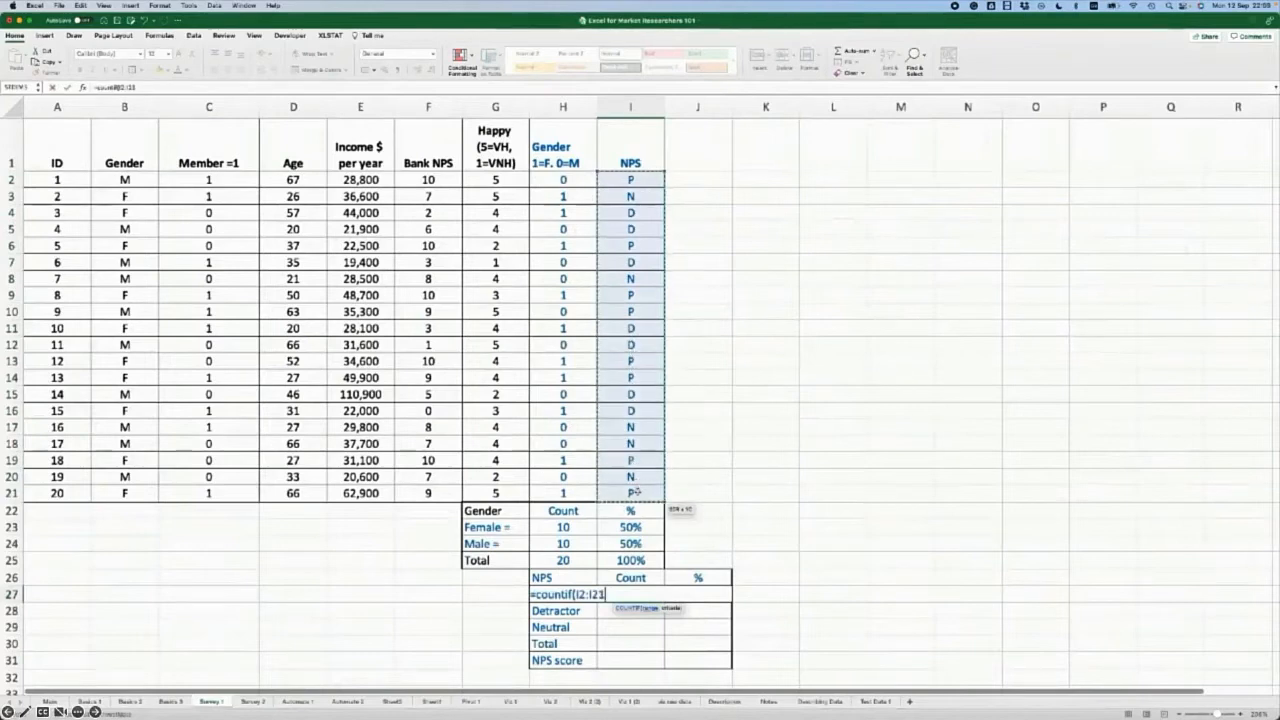
{"action": "key", "text": "F4"}
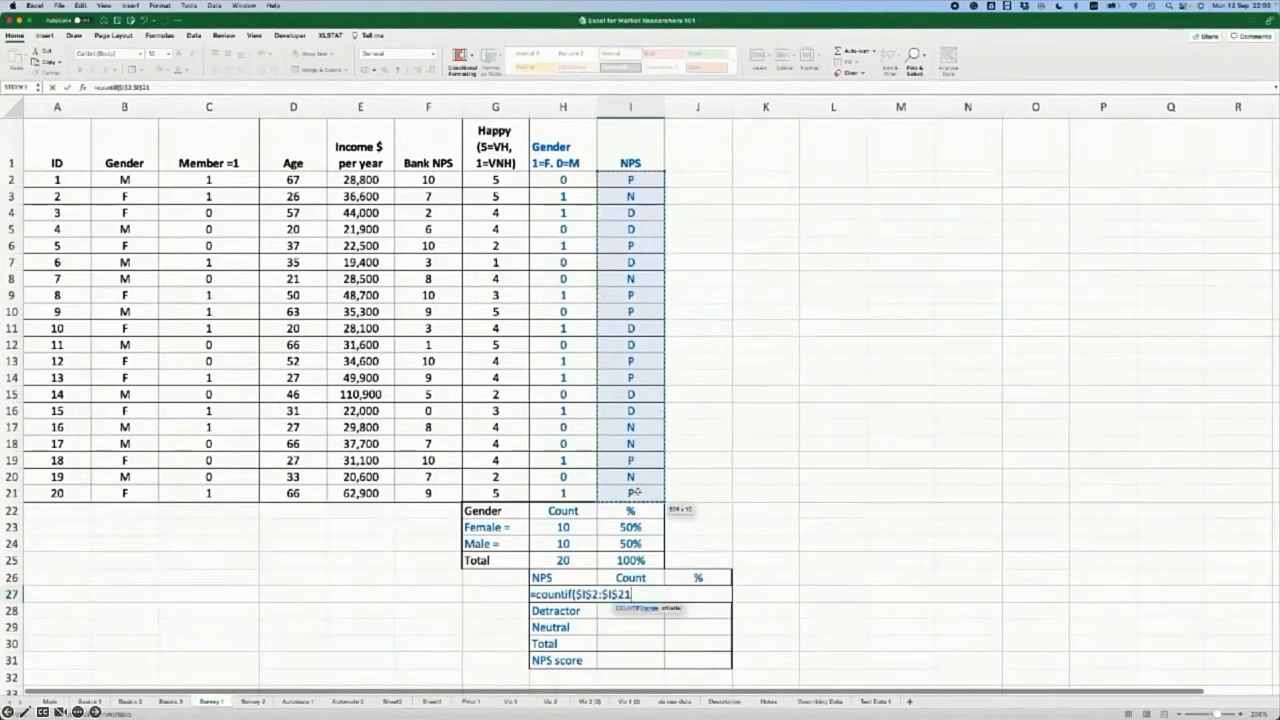
{"action": "type", "text": ",\""}
{"action": "type", "text": "P\")"}
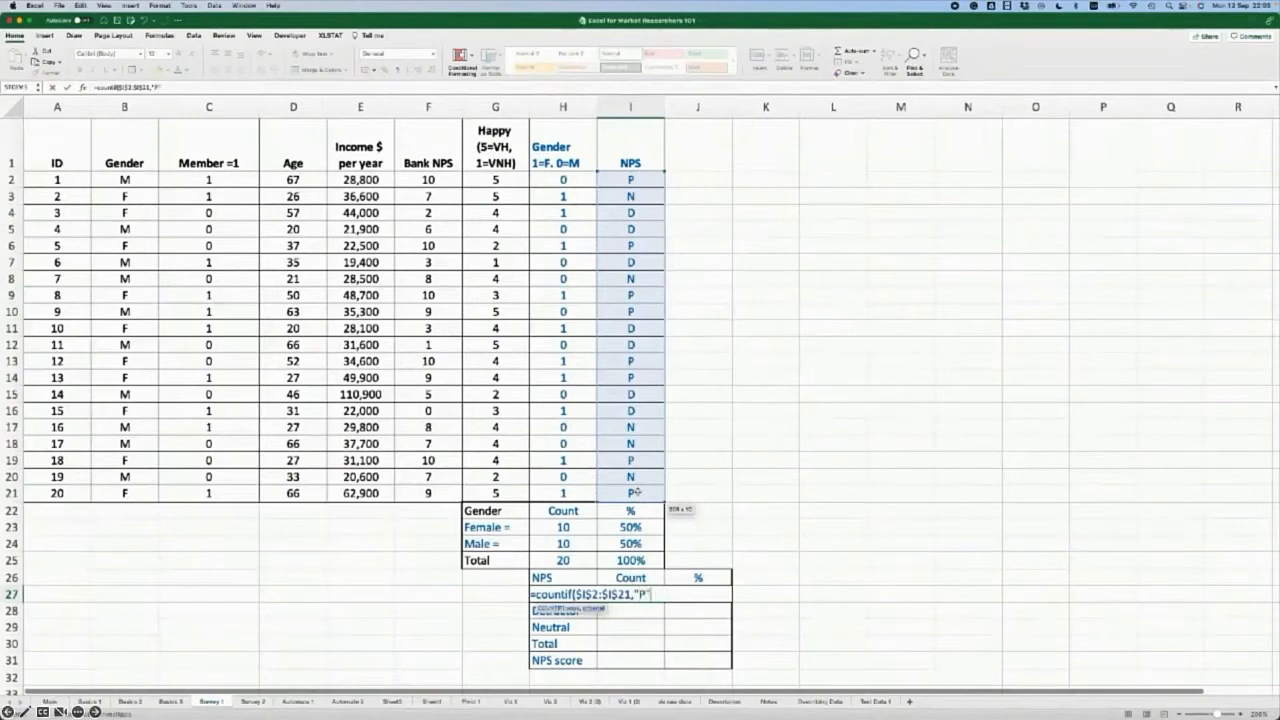
{"action": "key", "text": "Return"}
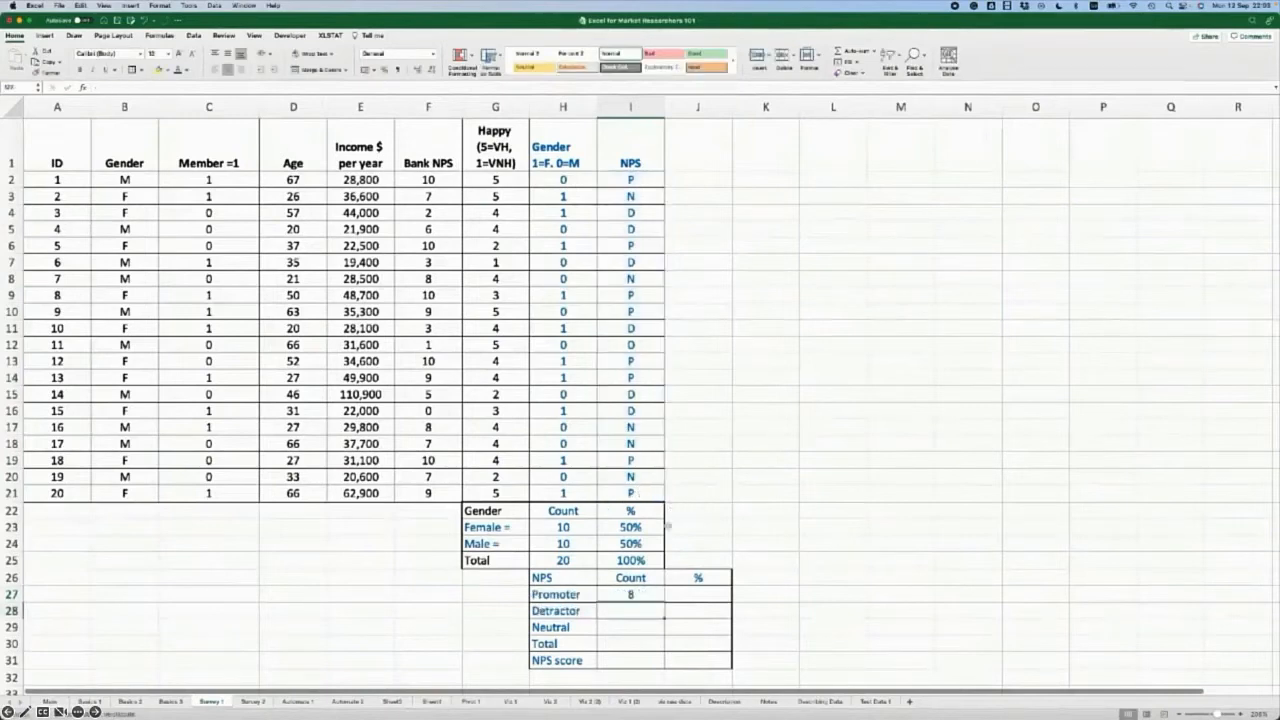
- Copy the Promoter count formula into the Detractor and Neutral rows, and change the criterion in I28 to "D"
{"action": "left_click_drag", "start_coordinate": [640, 594], "coordinate": [640, 625]}
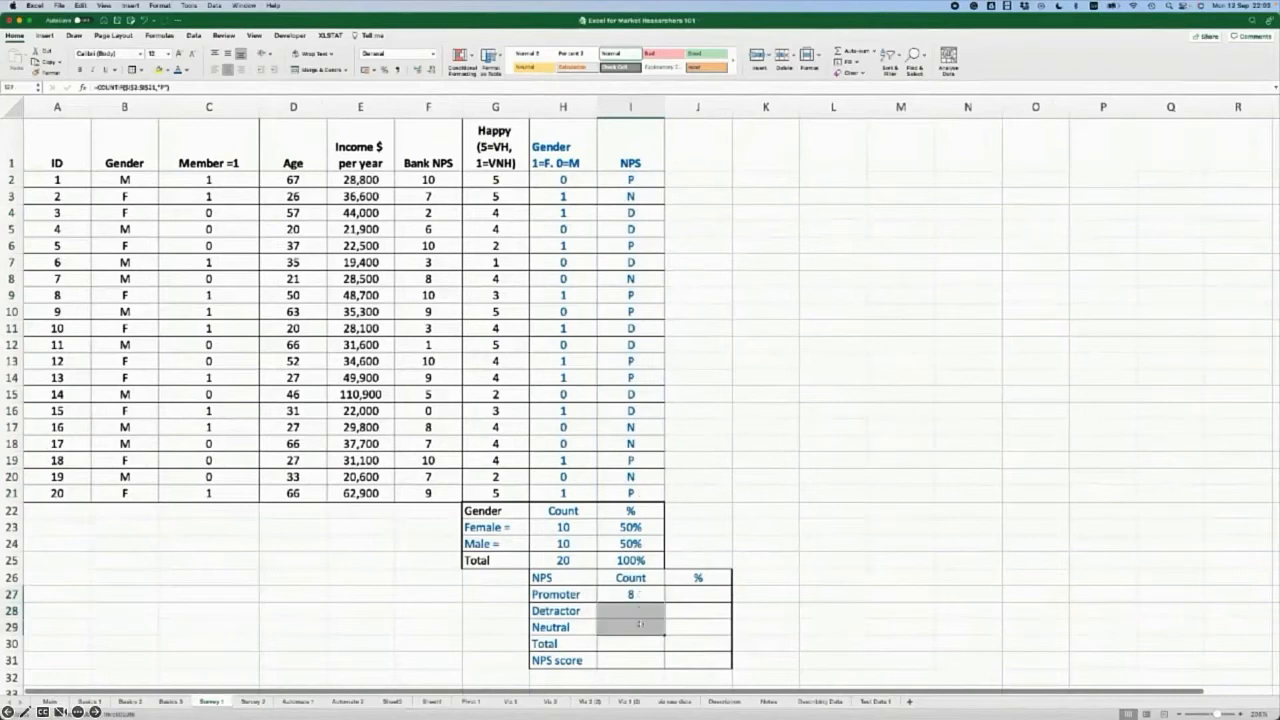
{"action": "key", "text": "ctrl+d"}
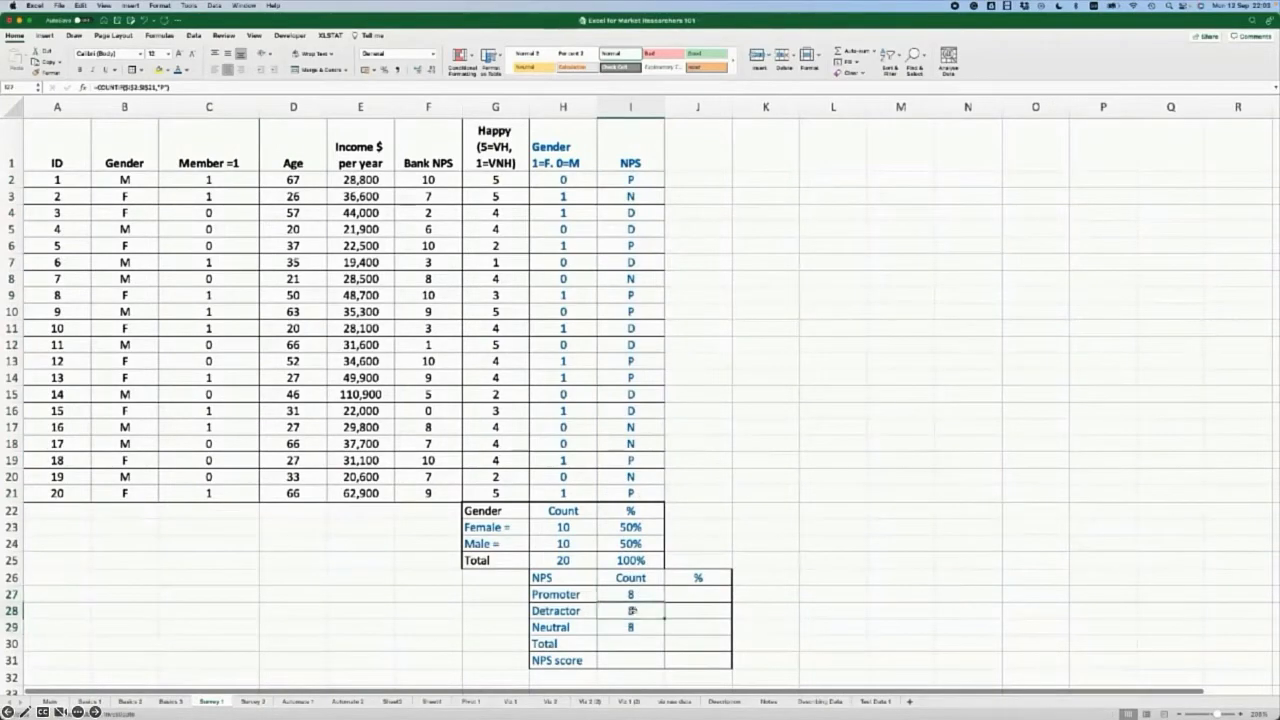
{"action": "double_click", "coordinate": [632, 610]}
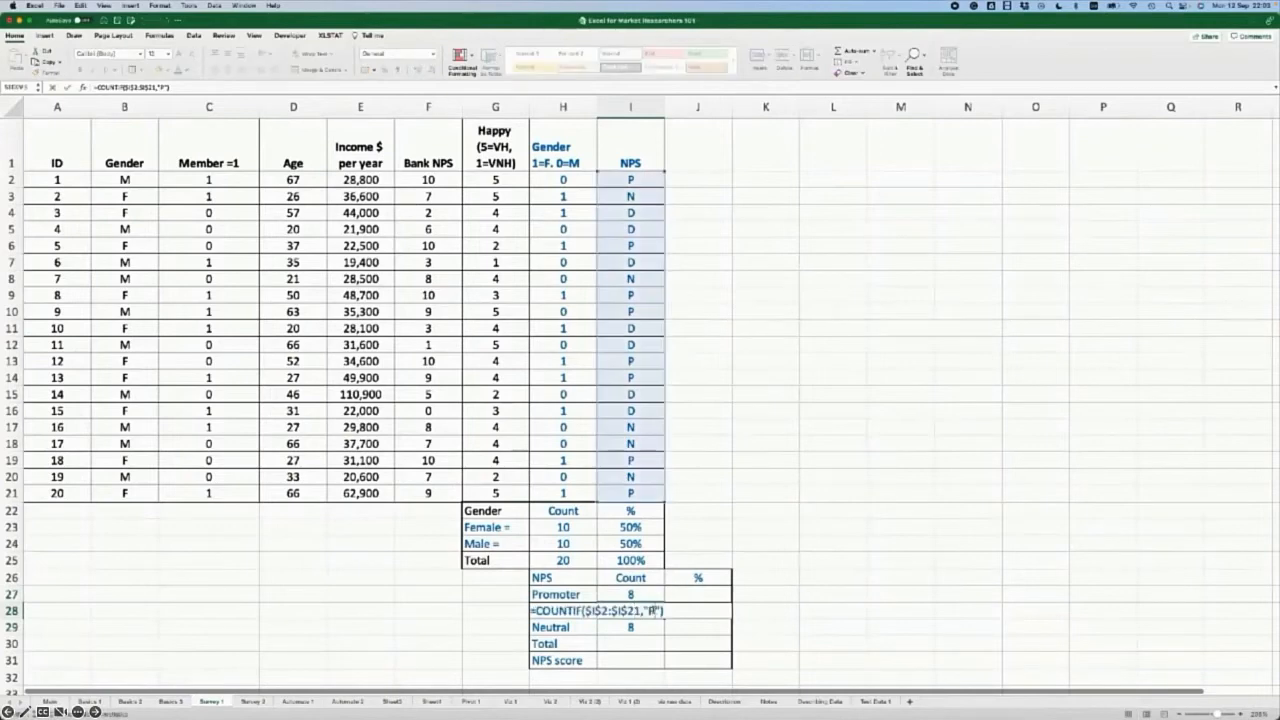
{"action": "left_click", "coordinate": [654, 612]}
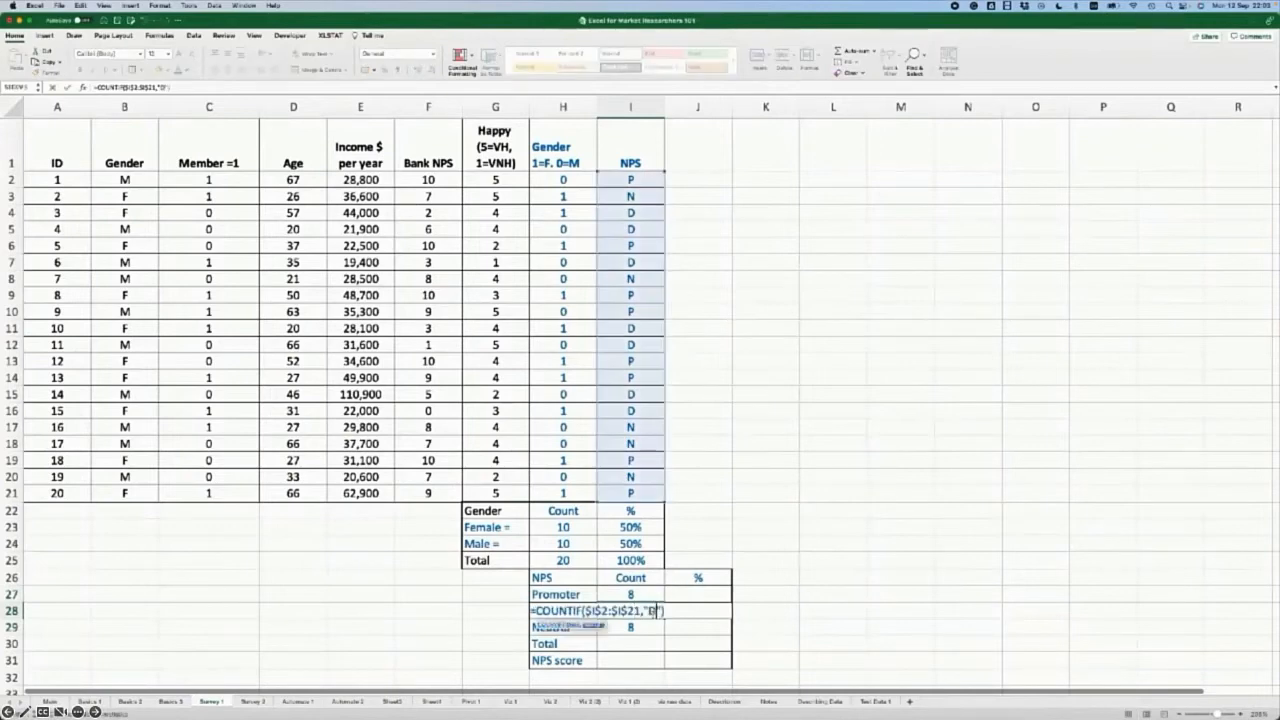
{"action": "key", "text": "BackSpace"}
{"action": "type", "text": "D"}
{"action": "key", "text": "Return"}
- Change the Neutral count formula's criterion in I29 to "N"
{"action": "double_click", "coordinate": [645, 625]}
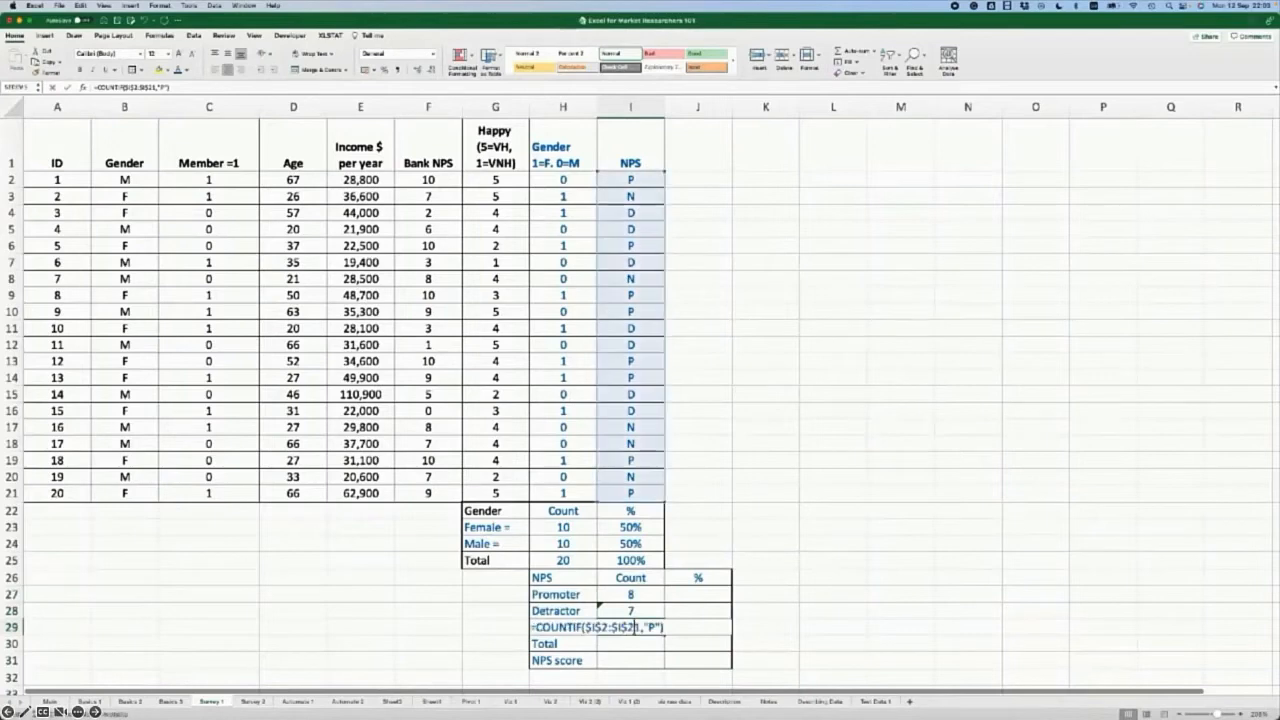
{"action": "left_click", "coordinate": [651, 627]}
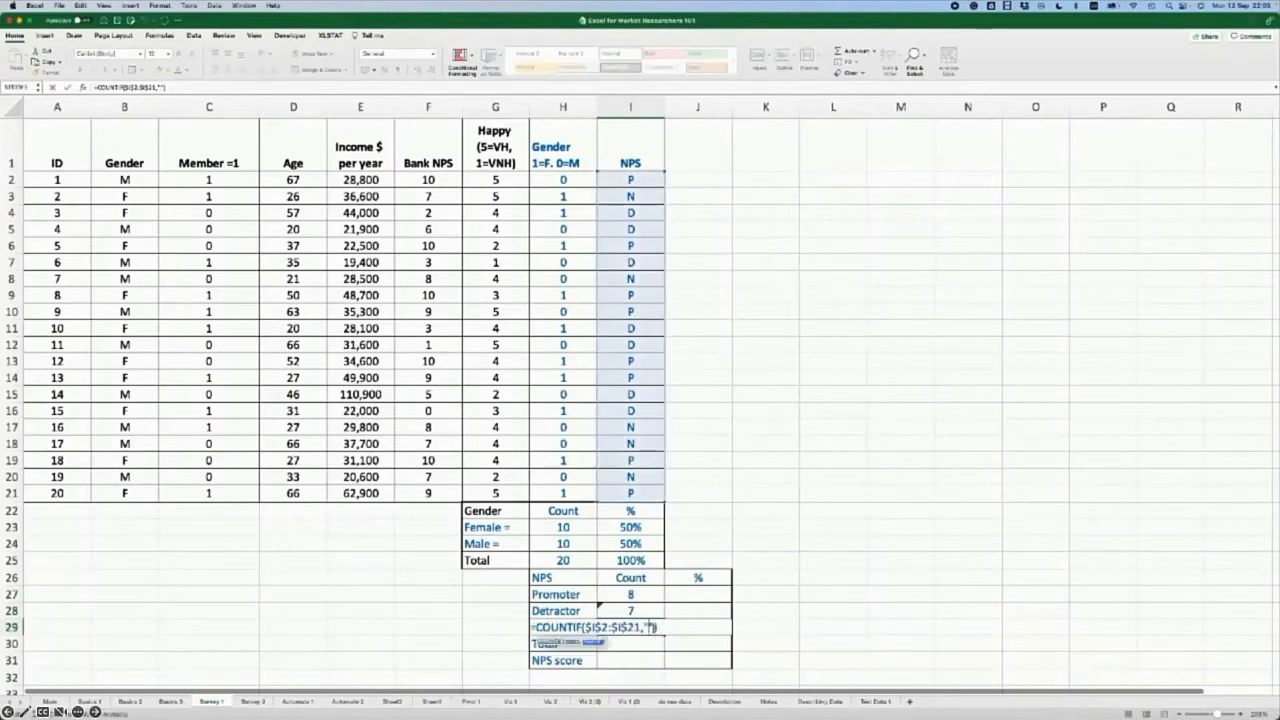
{"action": "type", "text": "N"}
{"action": "key", "text": "Return"}
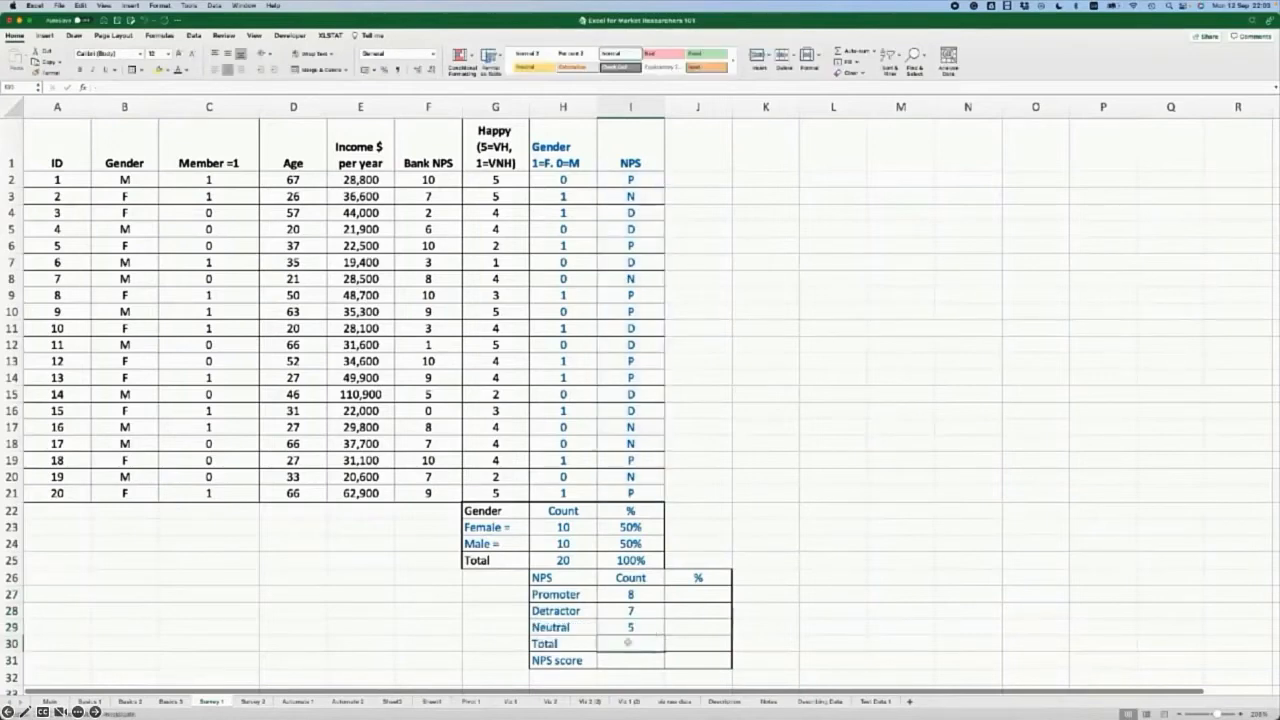
- Total the three NPS group counts in I30 with =SUM(I27:I29)
{"action": "type", "text": "=sum("}
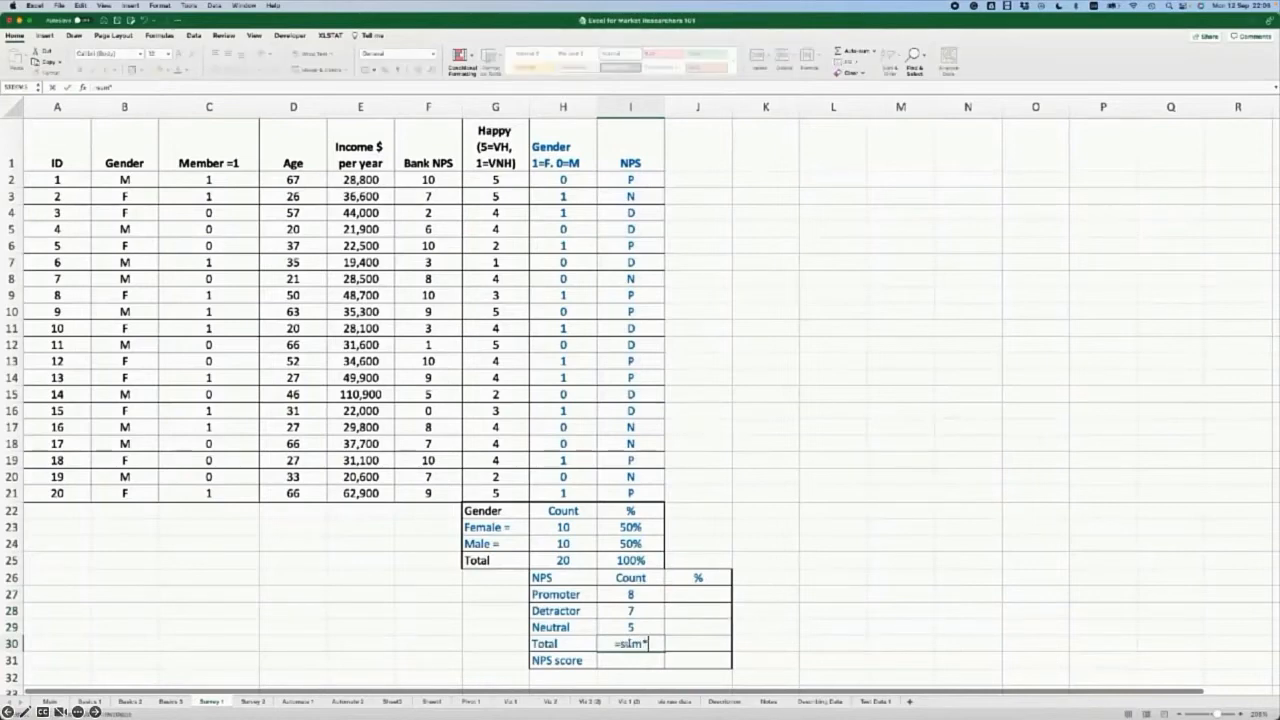
{"action": "left_click", "coordinate": [627, 594]}
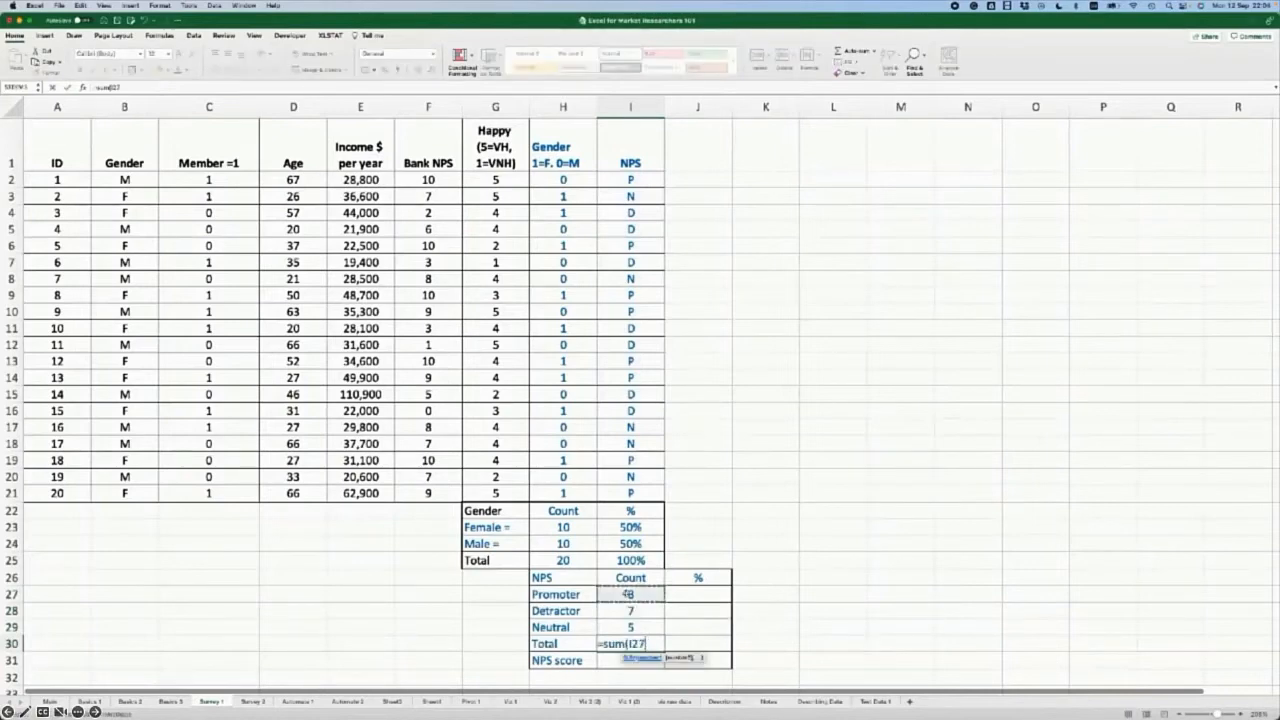
{"action": "left_click_drag", "start_coordinate": [627, 594], "coordinate": [627, 626]}
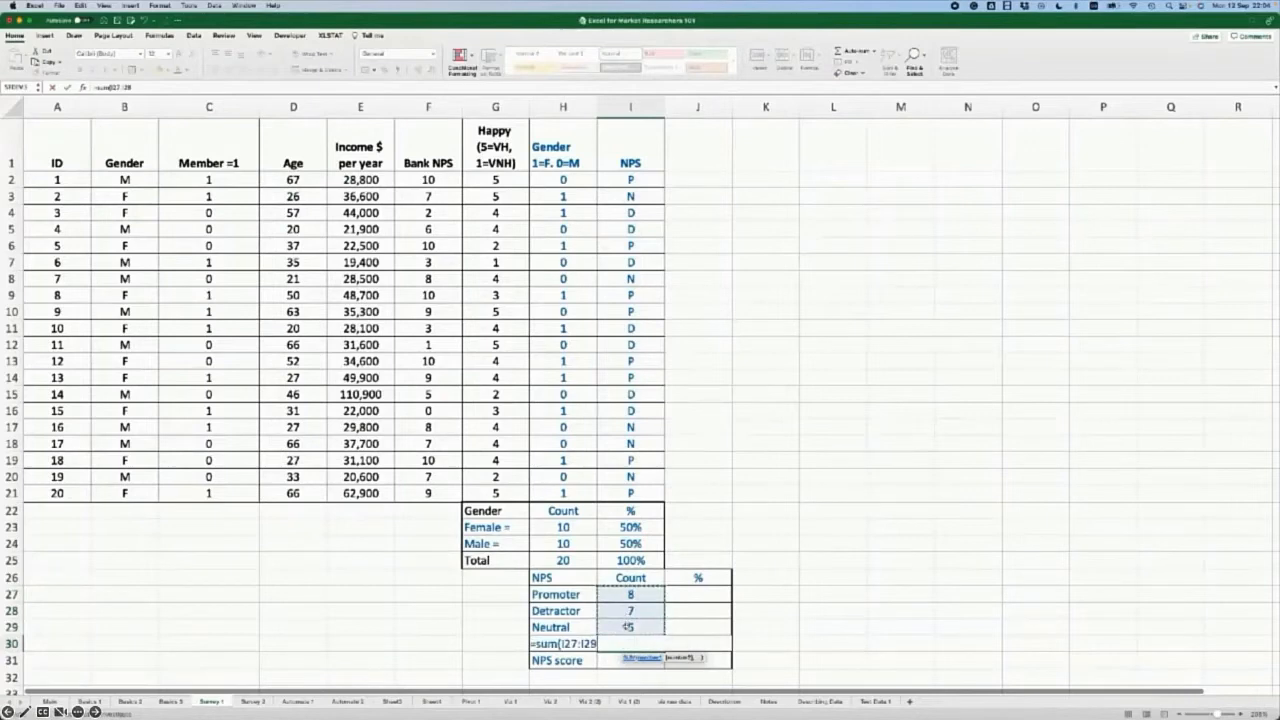
{"action": "type", "text": ")"}
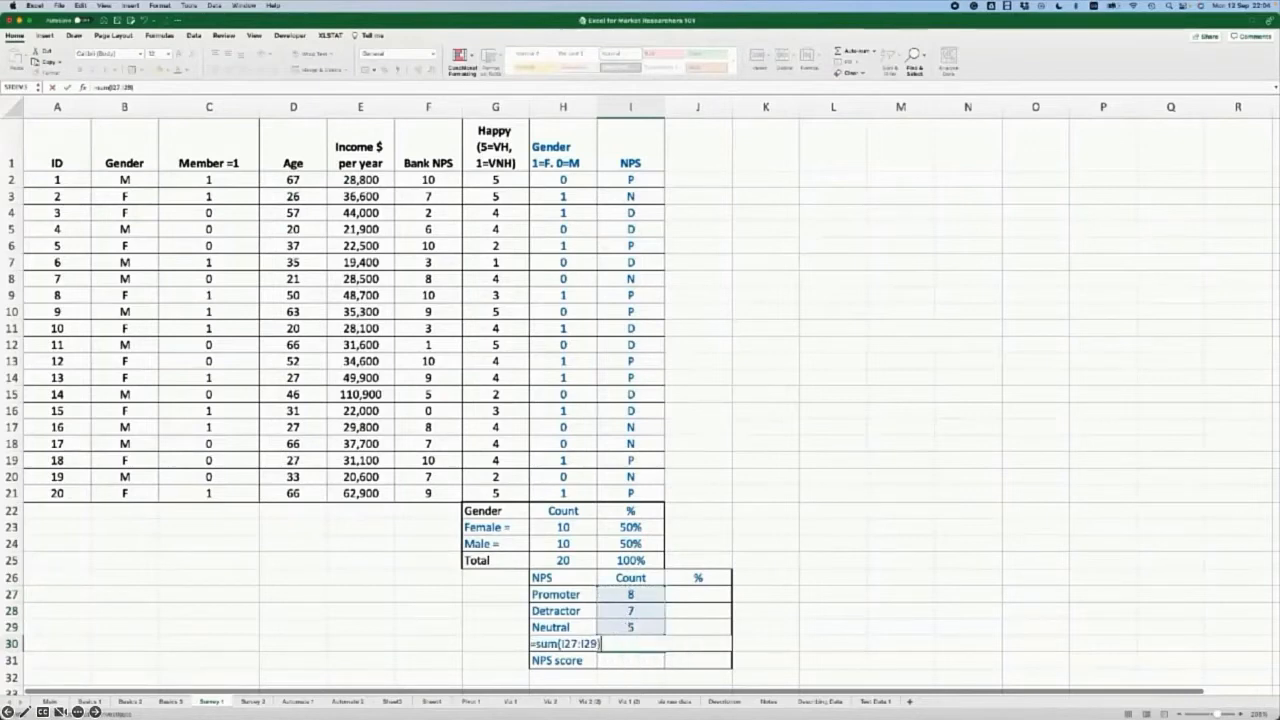
{"action": "key", "text": "Return"}
- Calculate the Promoter share in J27 with =I27/$I$30, locking the reference to the total count
{"action": "left_click", "coordinate": [697, 593]}
{"action": "type", "text": "="}
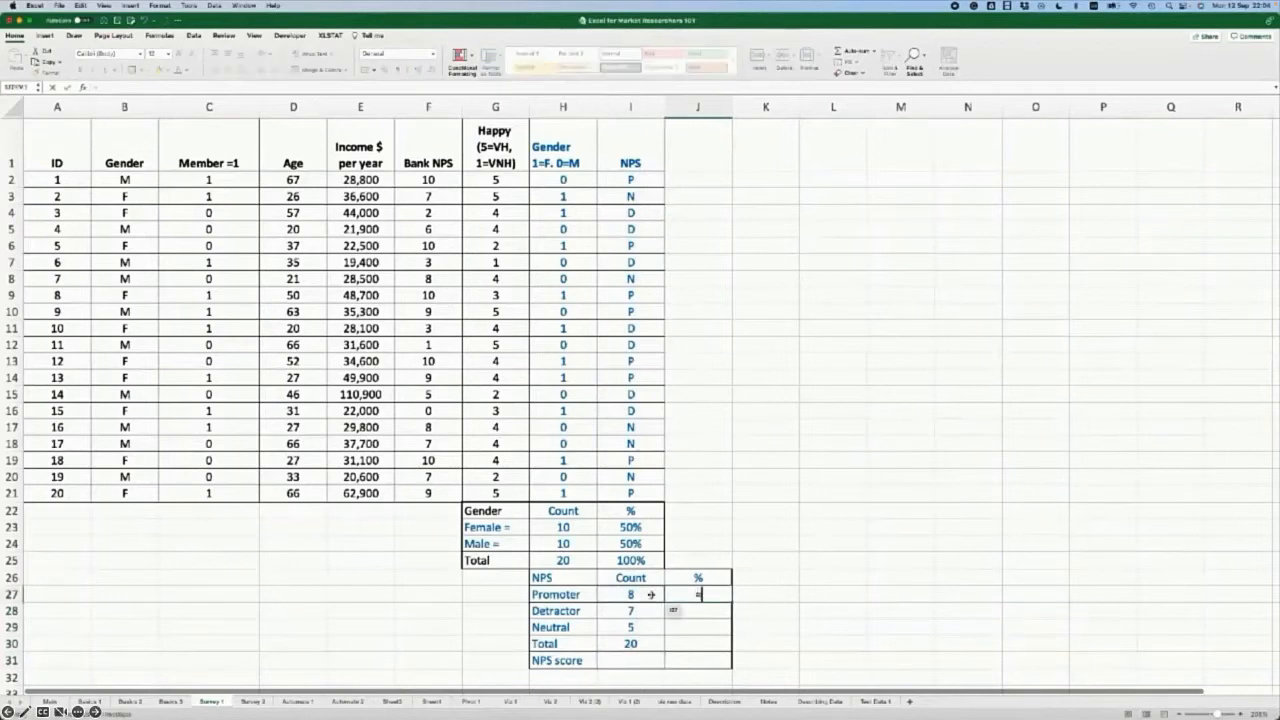
{"action": "left_click", "coordinate": [642, 594]}
{"action": "type", "text": "/"}
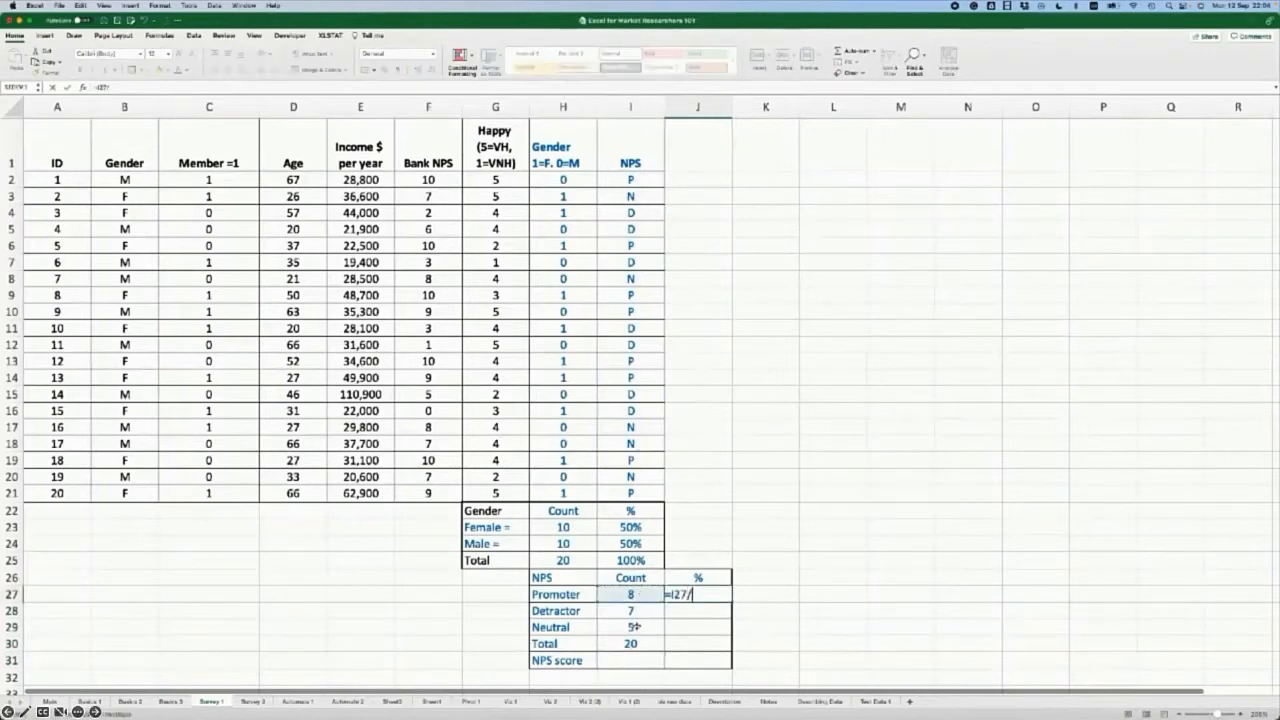
{"action": "left_click", "coordinate": [630, 643]}
{"action": "key", "text": "F4"}
{"action": "key", "text": "Return"}
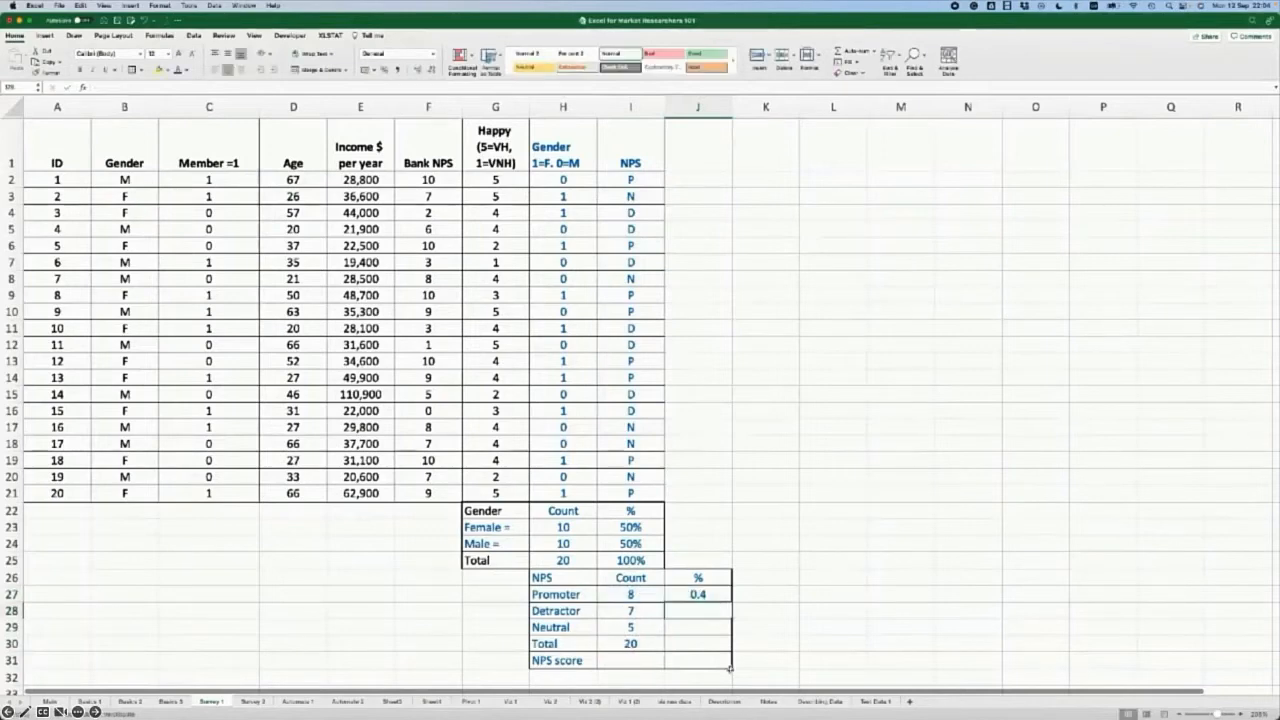
- Format the Promoter share in J27 as a percentage and fill it down through the Total row in J30
{"action": "left_click", "coordinate": [700, 594]}
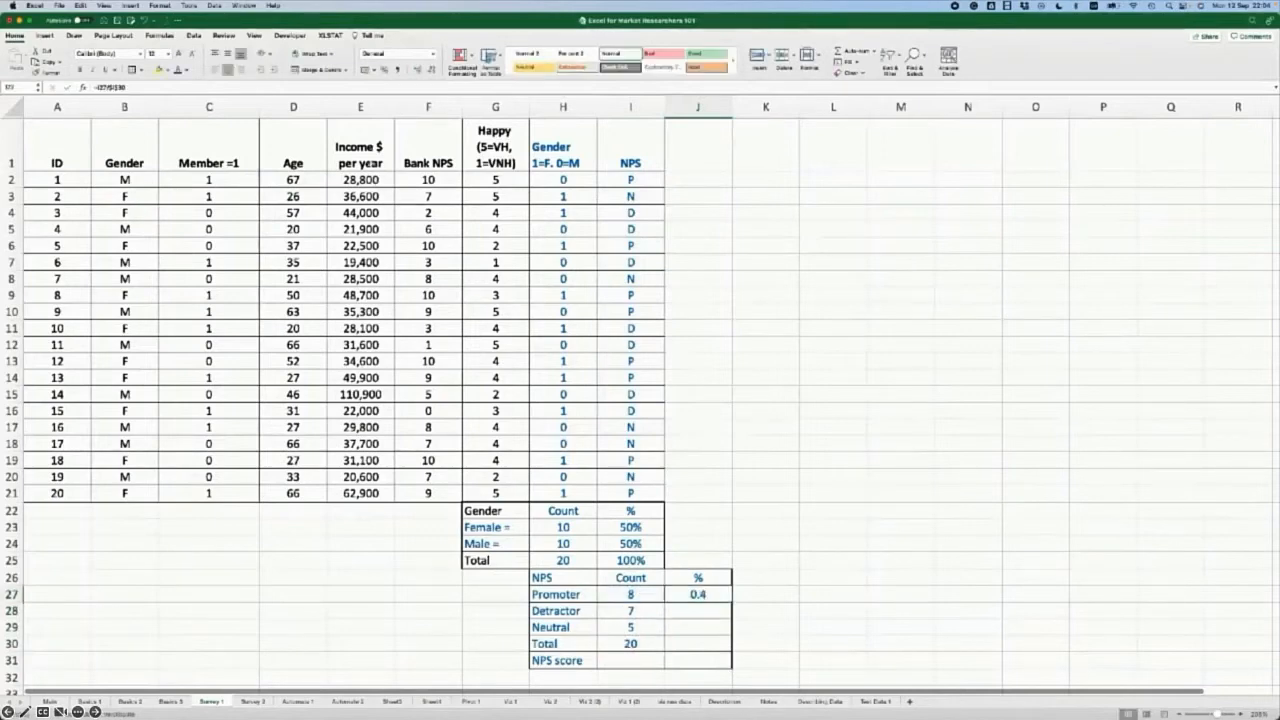
{"action": "left_click", "coordinate": [385, 70]}
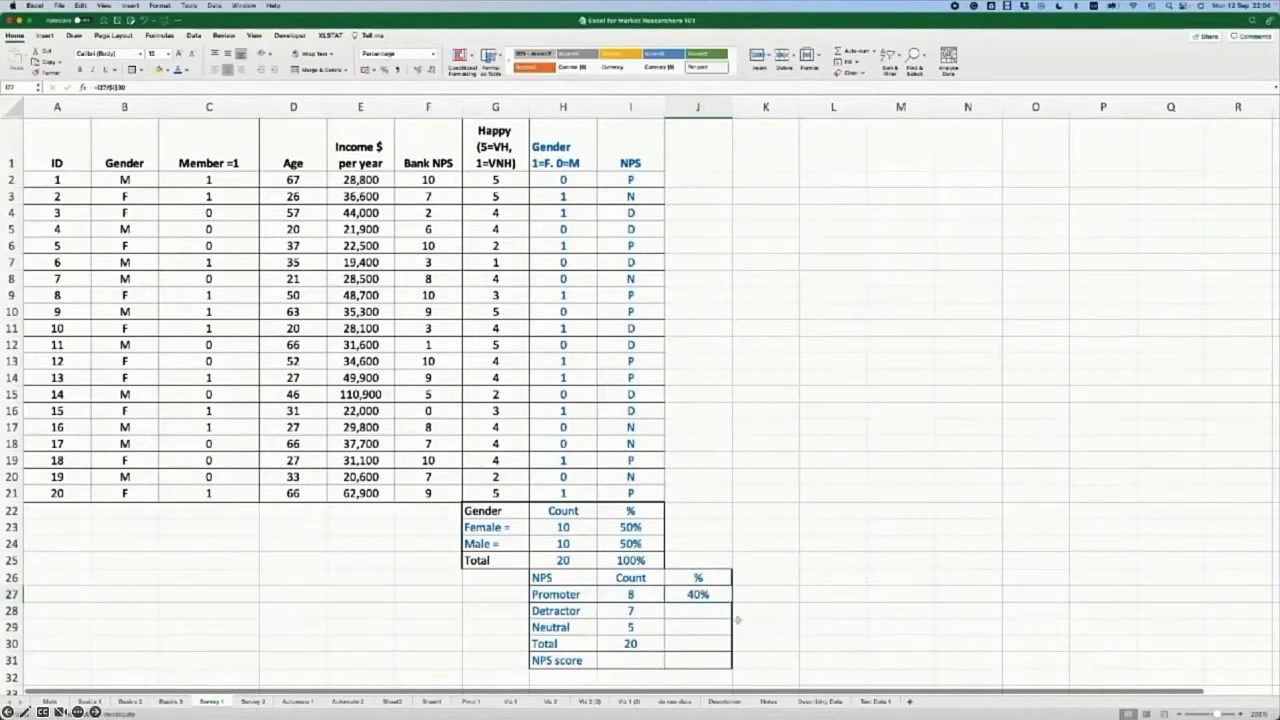
{"action": "left_click_drag", "start_coordinate": [731, 601], "coordinate": [729, 644]}
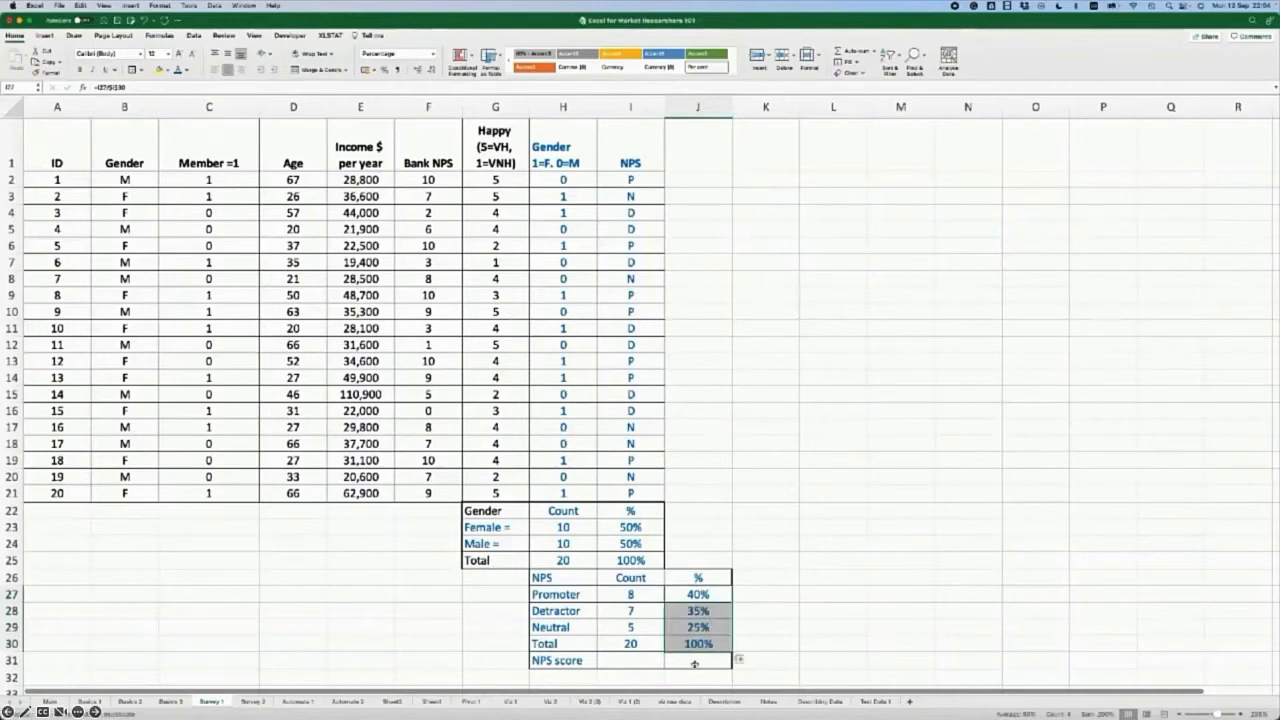
- Calculate the NPS score in J31 by subtracting the Detractor share from the Promoter share with =J27-J28
{"action": "left_click", "coordinate": [694, 664]}
{"action": "type", "text": "="}
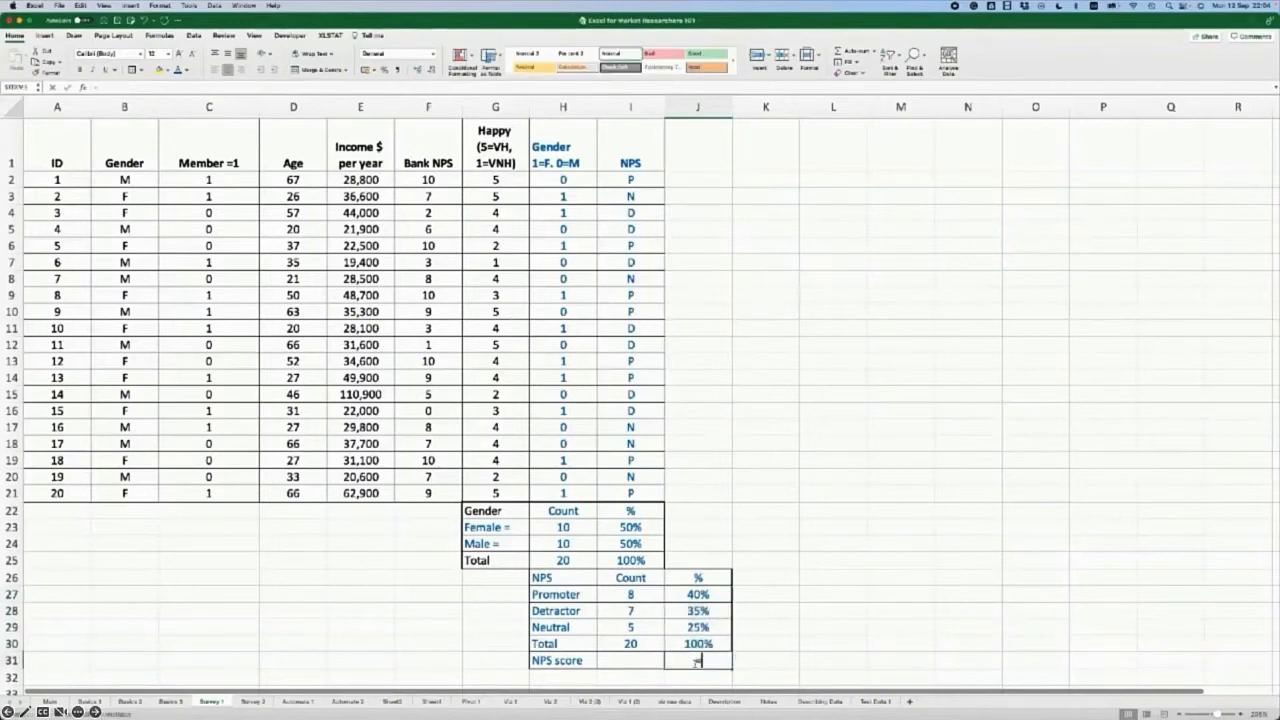
{"action": "left_click", "coordinate": [697, 594]}
{"action": "type", "text": "-J29"}
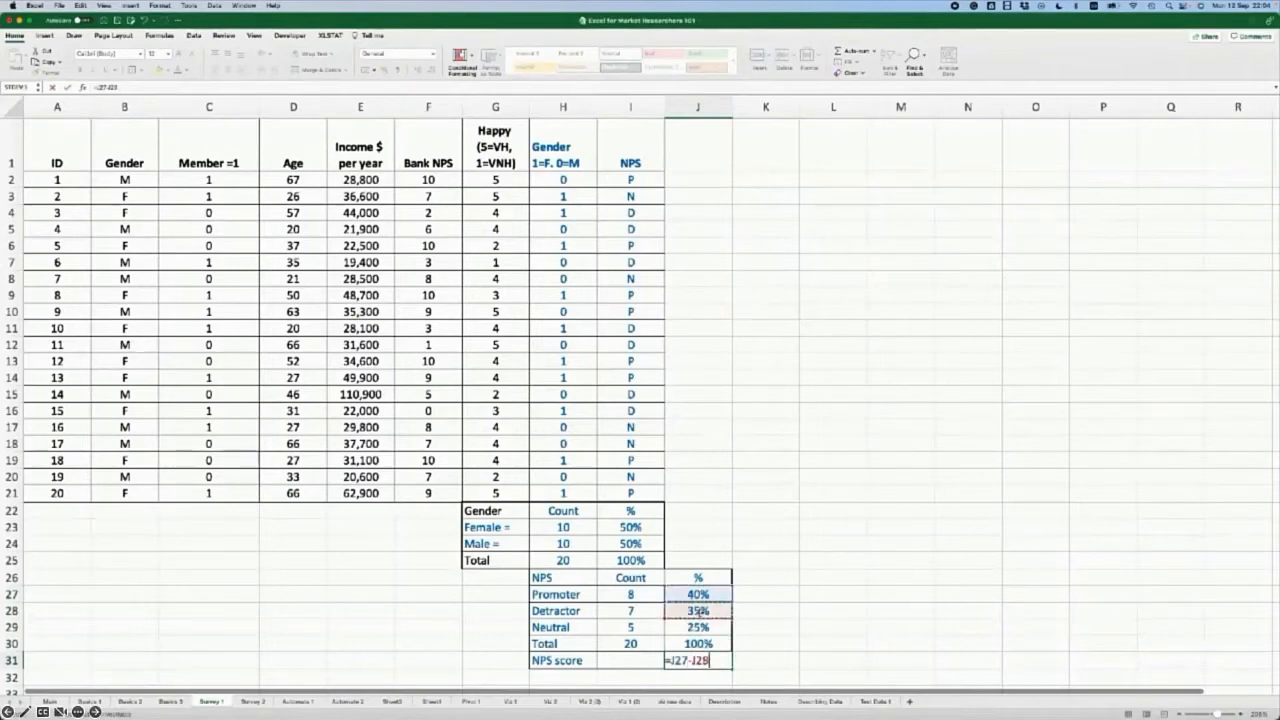
{"action": "key", "text": "Return"}
{"action": "left_click", "coordinate": [763, 489]}
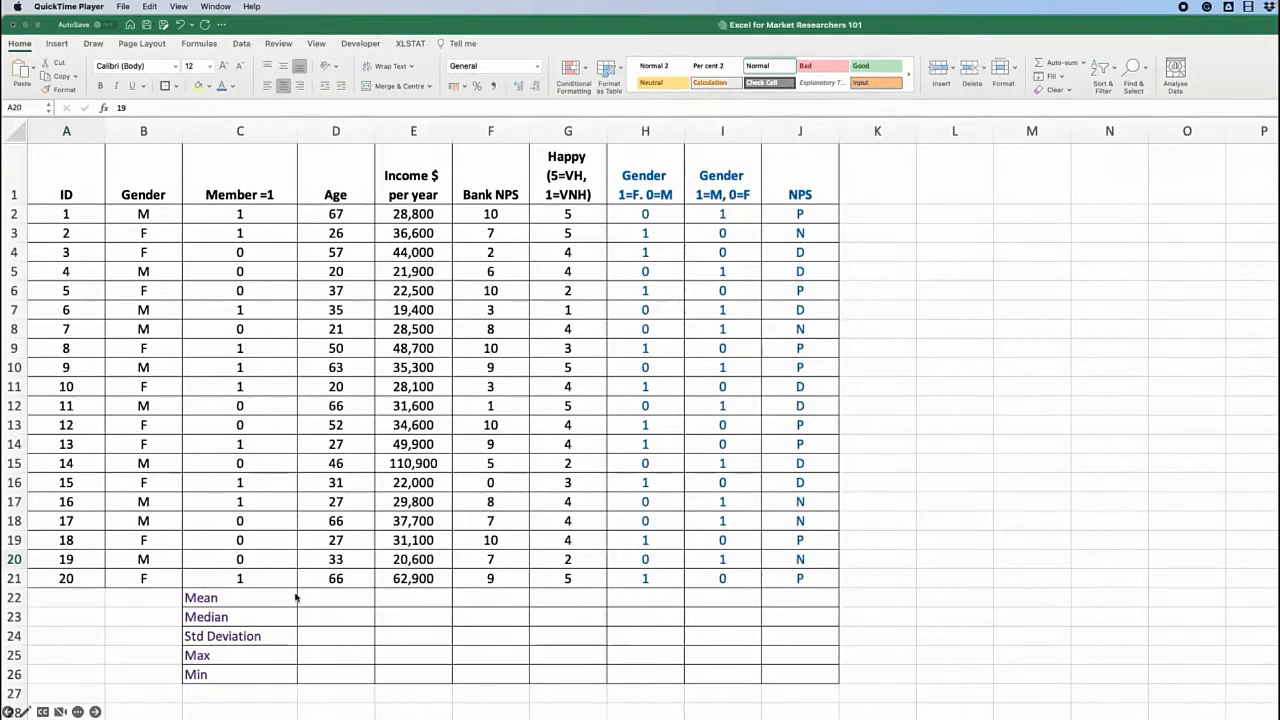
- Calculate the mean Age in D22 with =AVERAGE(D$2:D$21), locking only the row references
{"action": "left_click", "coordinate": [331, 600]}
{"action": "left_click", "coordinate": [330, 597]}
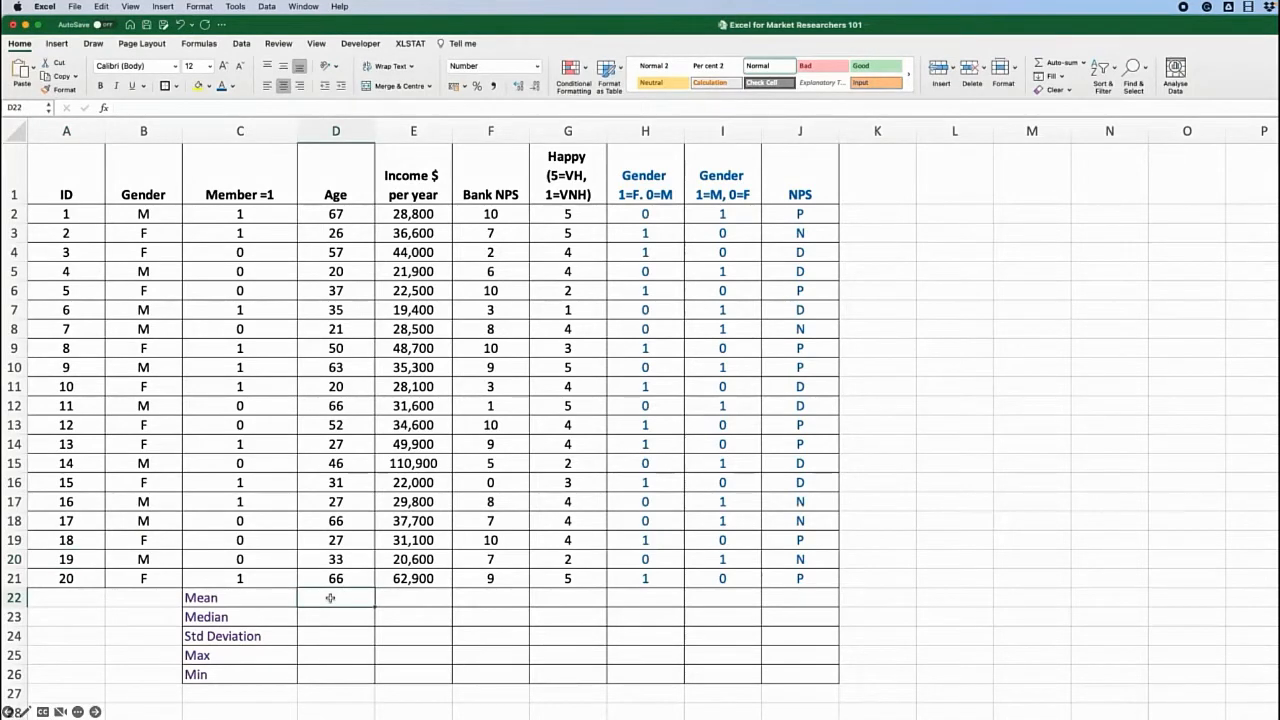
{"action": "left_click", "coordinate": [1041, 67]}
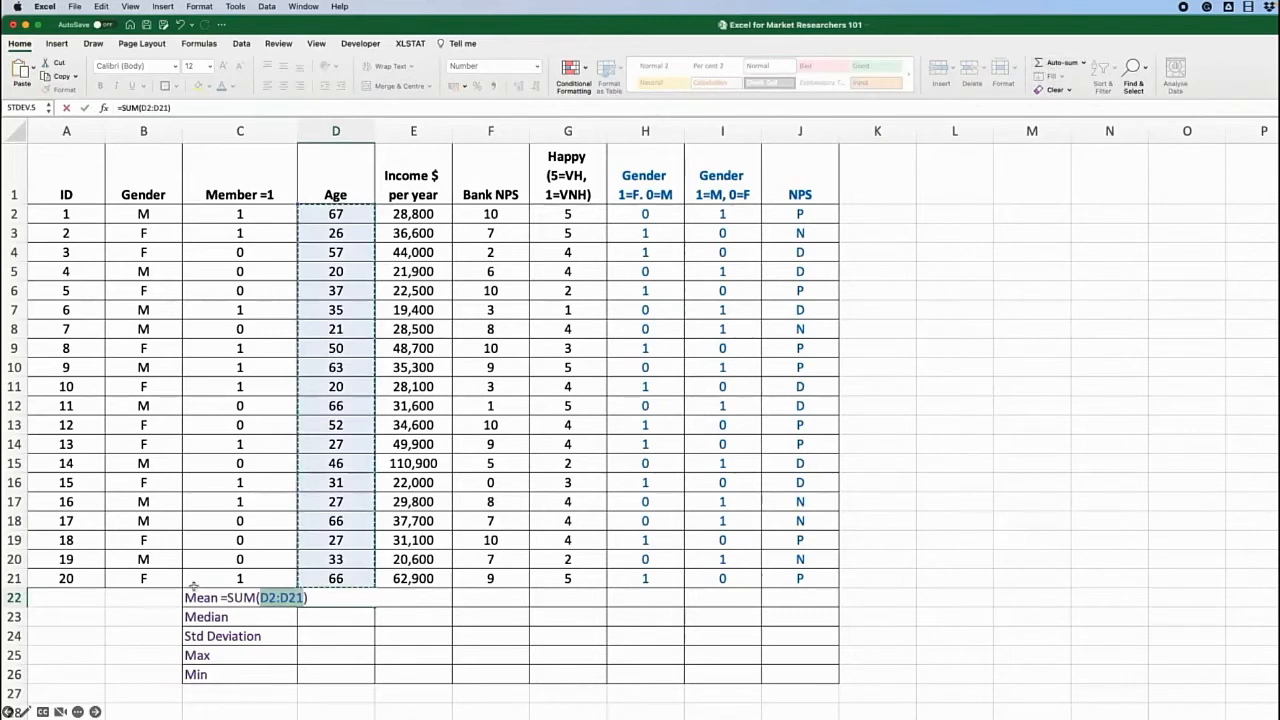
{"action": "left_click", "coordinate": [240, 597]}
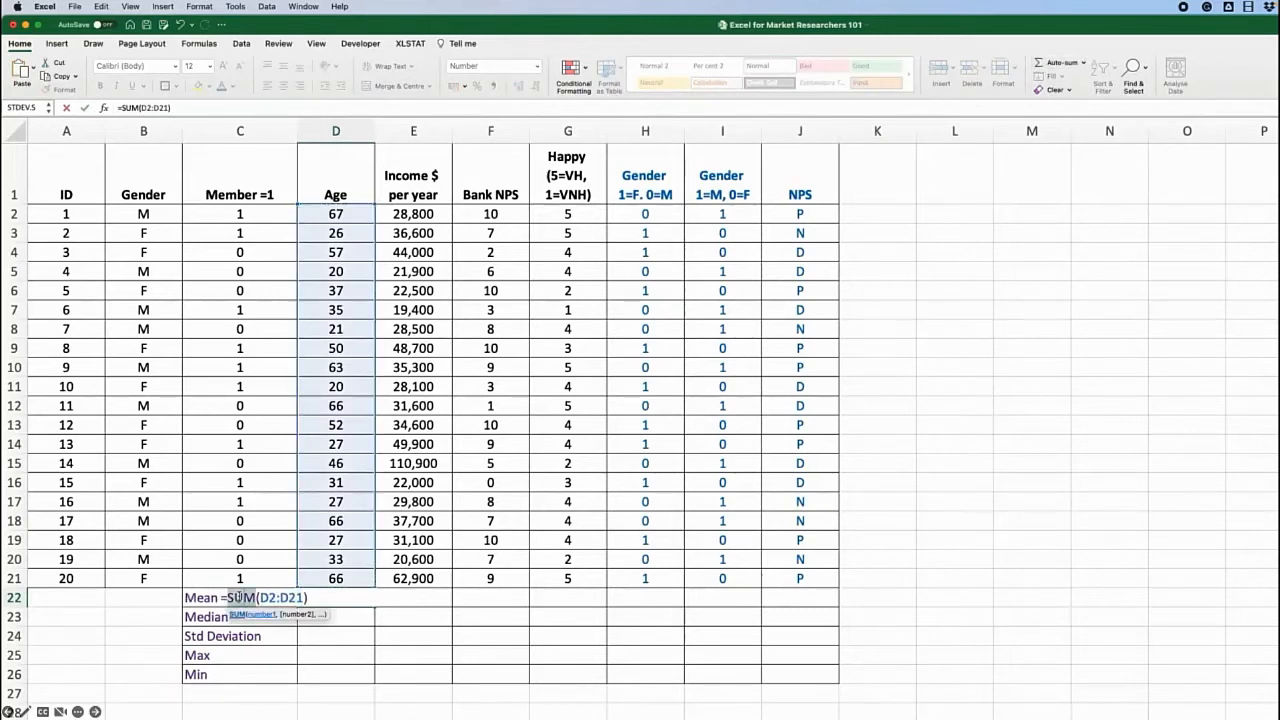
{"action": "double_click", "coordinate": [240, 597]}
{"action": "type", "text": "average"}
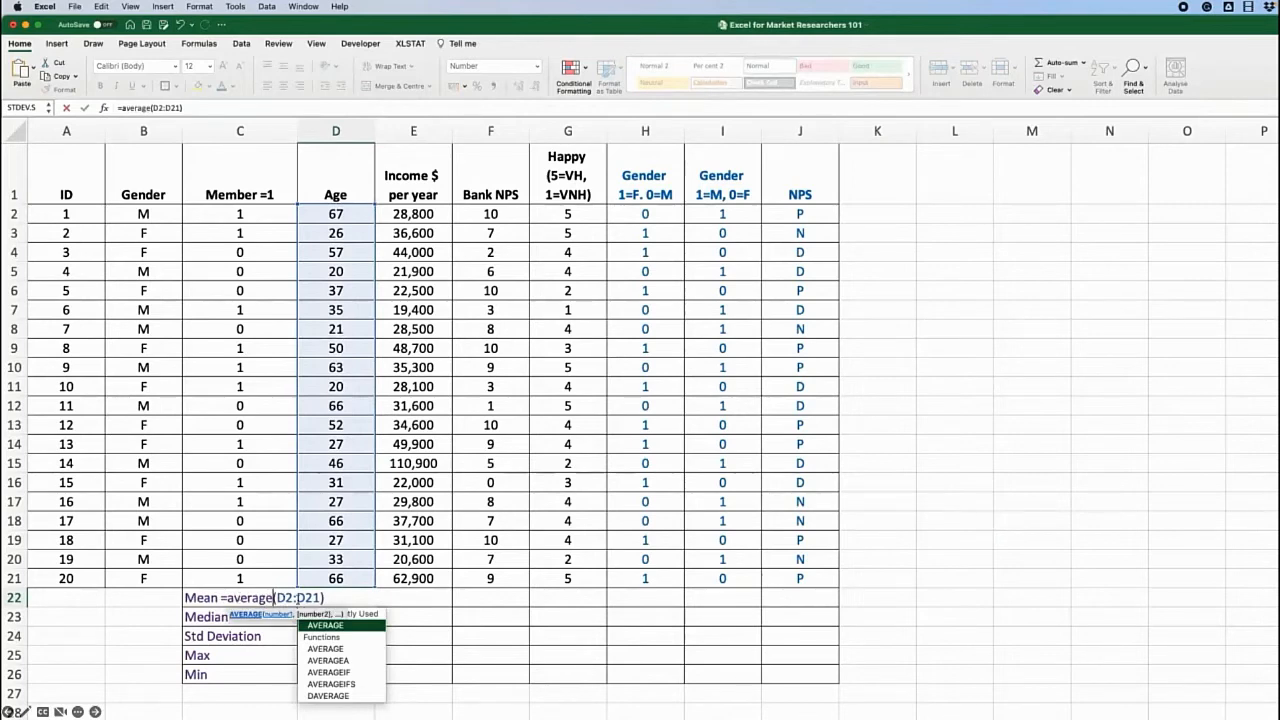
{"action": "left_click", "coordinate": [287, 597]}
{"action": "type", "text": "$"}
{"action": "left_click", "coordinate": [312, 599]}
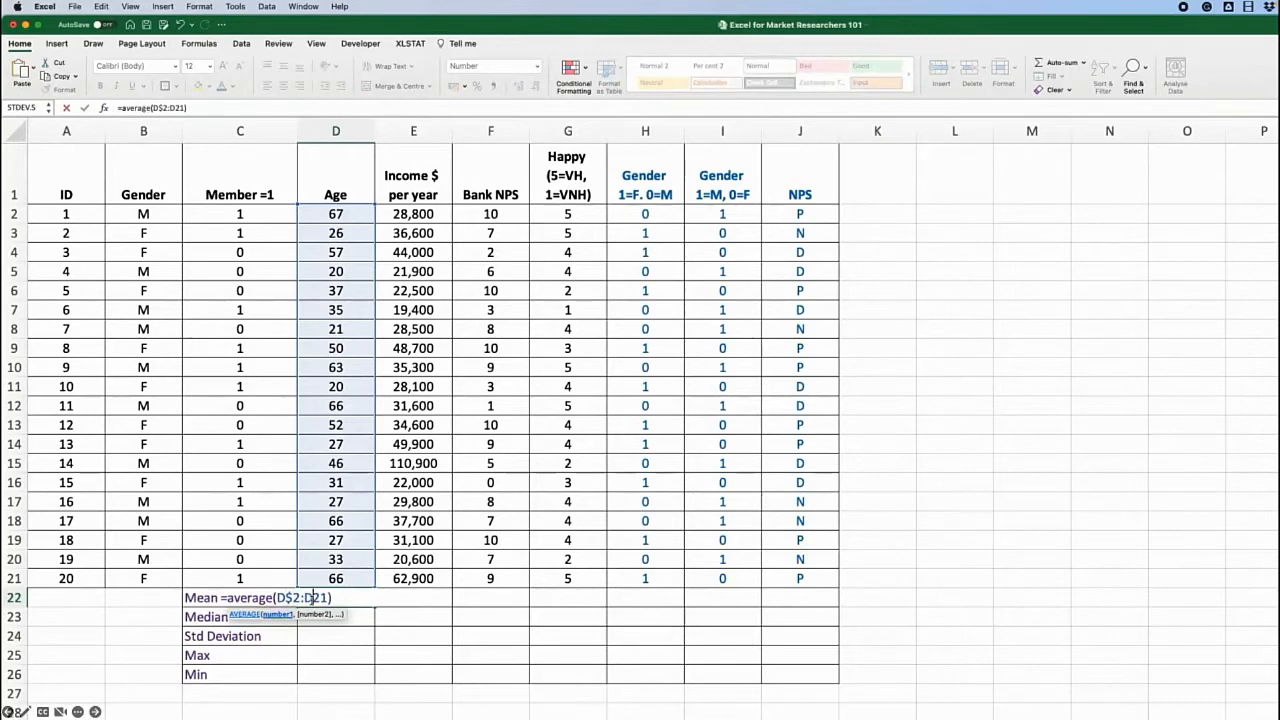
{"action": "type", "text": "$"}
{"action": "key", "text": "Return"}
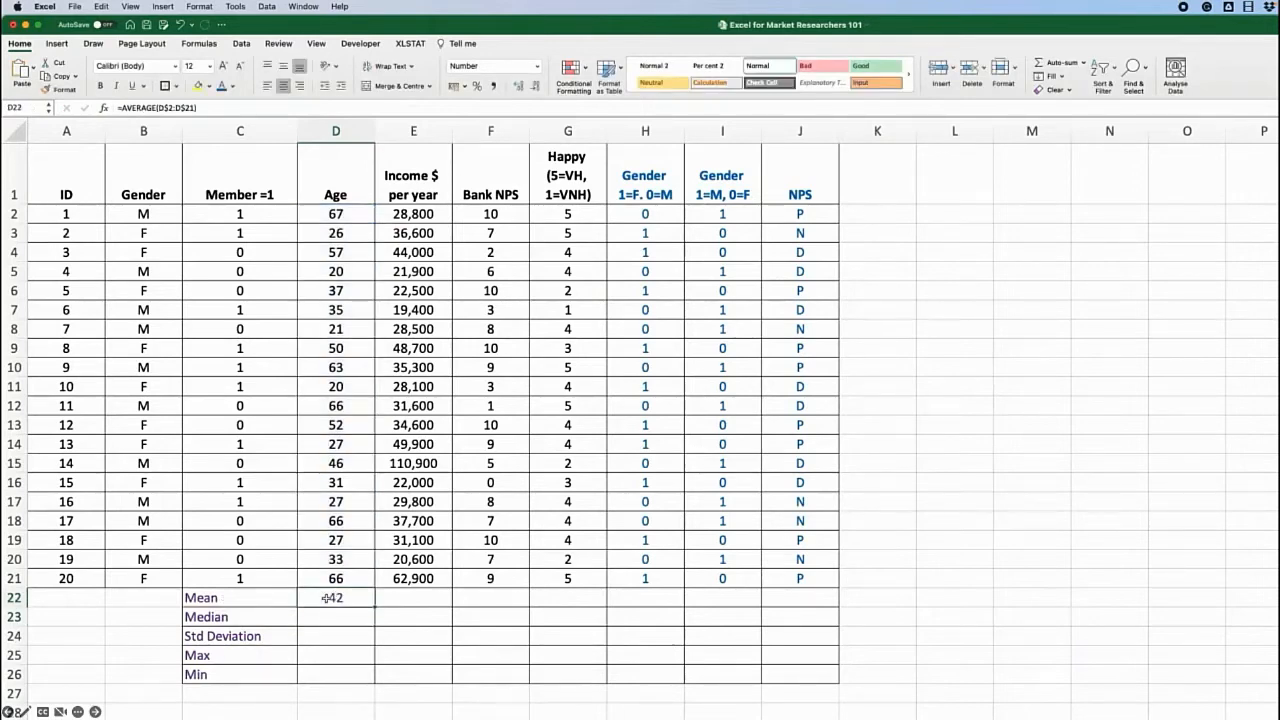
- Fill the mean Age formula down through D26 and change the function in the Median row, D23, to MEDIAN
{"action": "left_click_drag", "start_coordinate": [326, 598], "coordinate": [322, 671]}
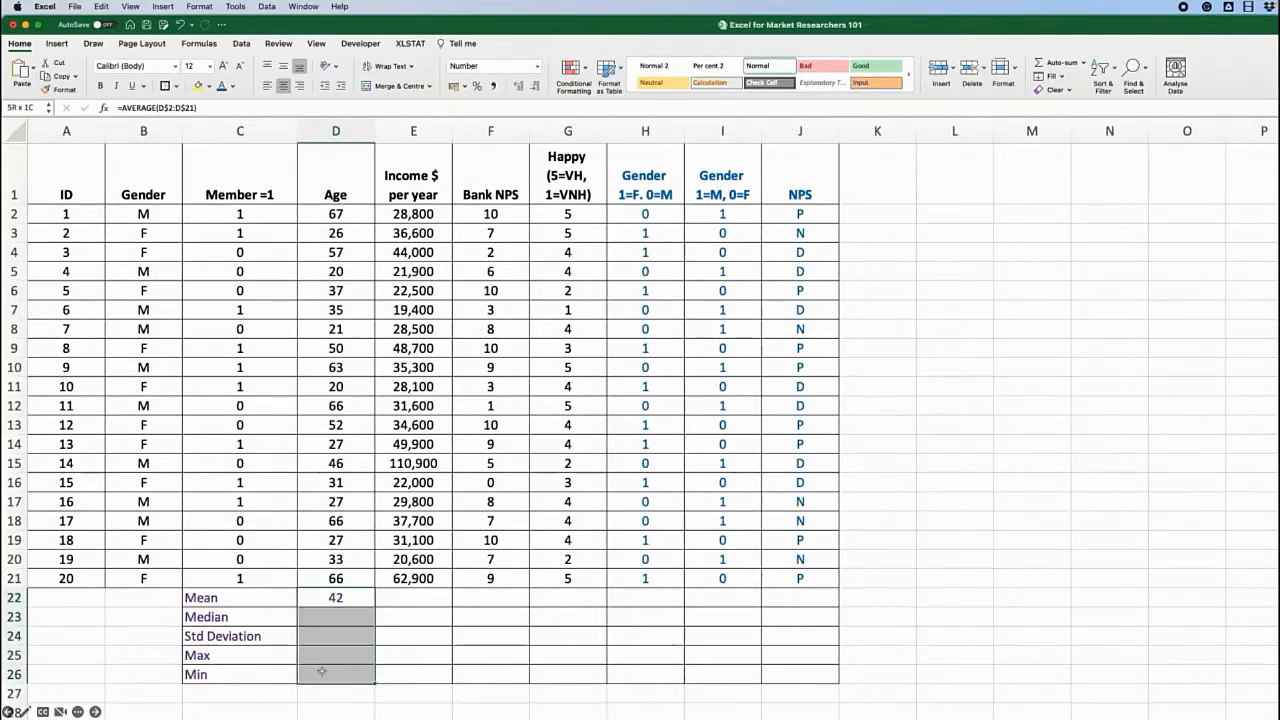
{"action": "key", "text": "ctrl+d"}
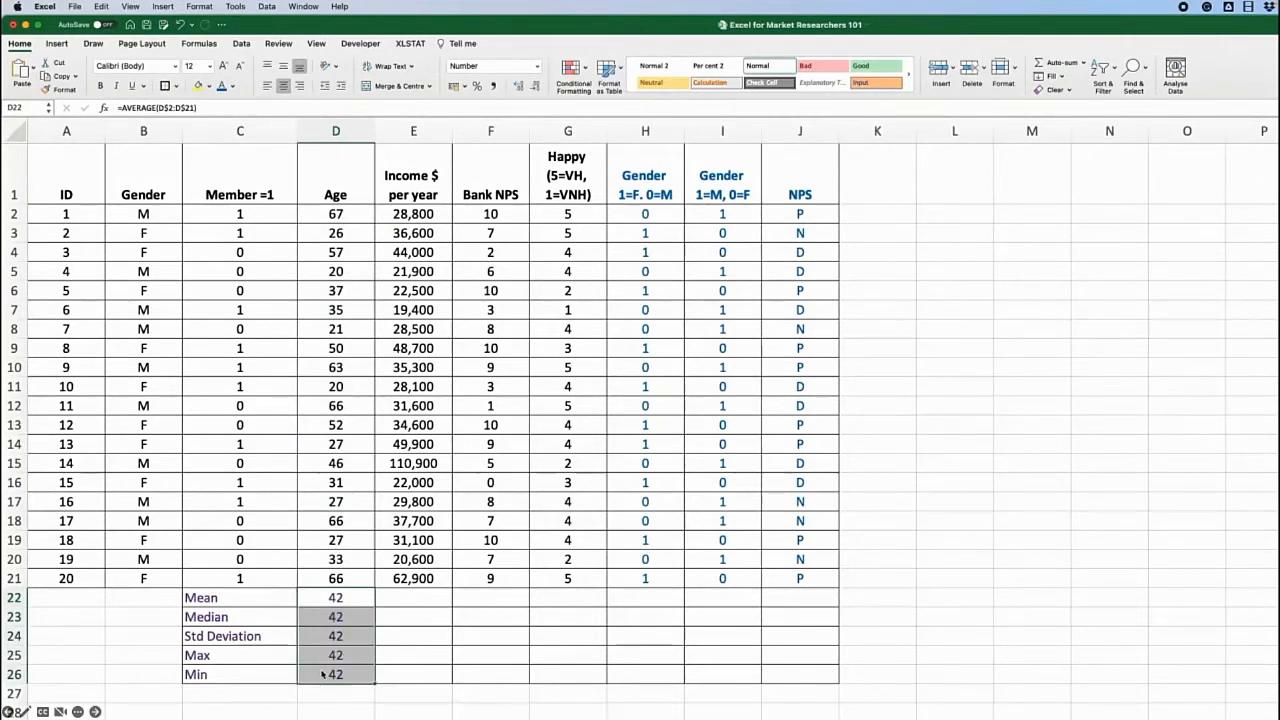
{"action": "left_click", "coordinate": [331, 617]}
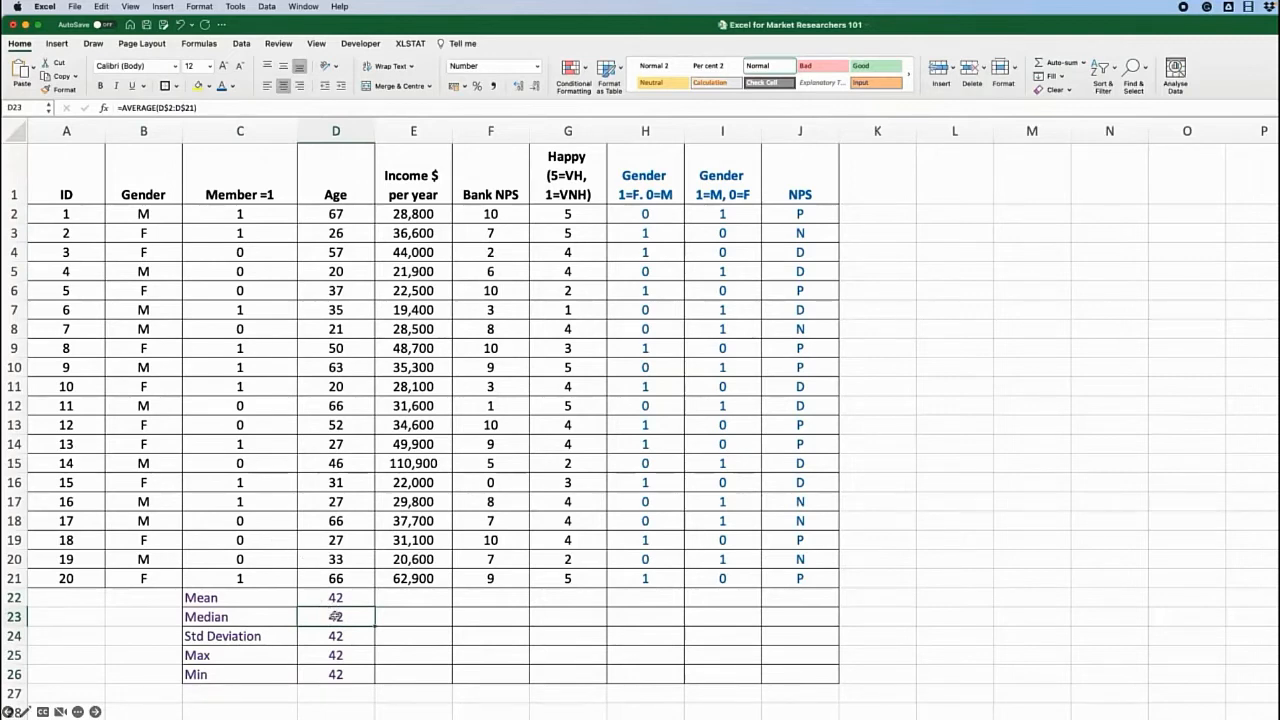
{"action": "double_click", "coordinate": [334, 616]}
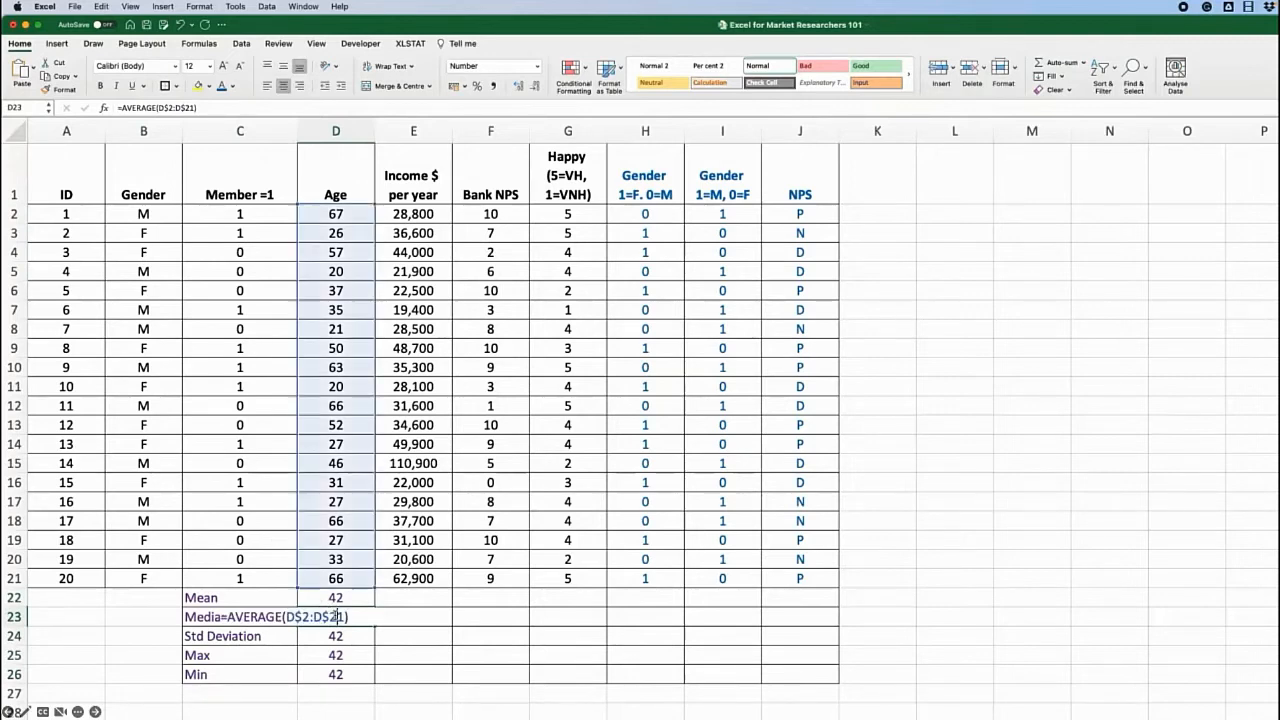
{"action": "double_click", "coordinate": [251, 616]}
{"action": "type", "text": "median"}
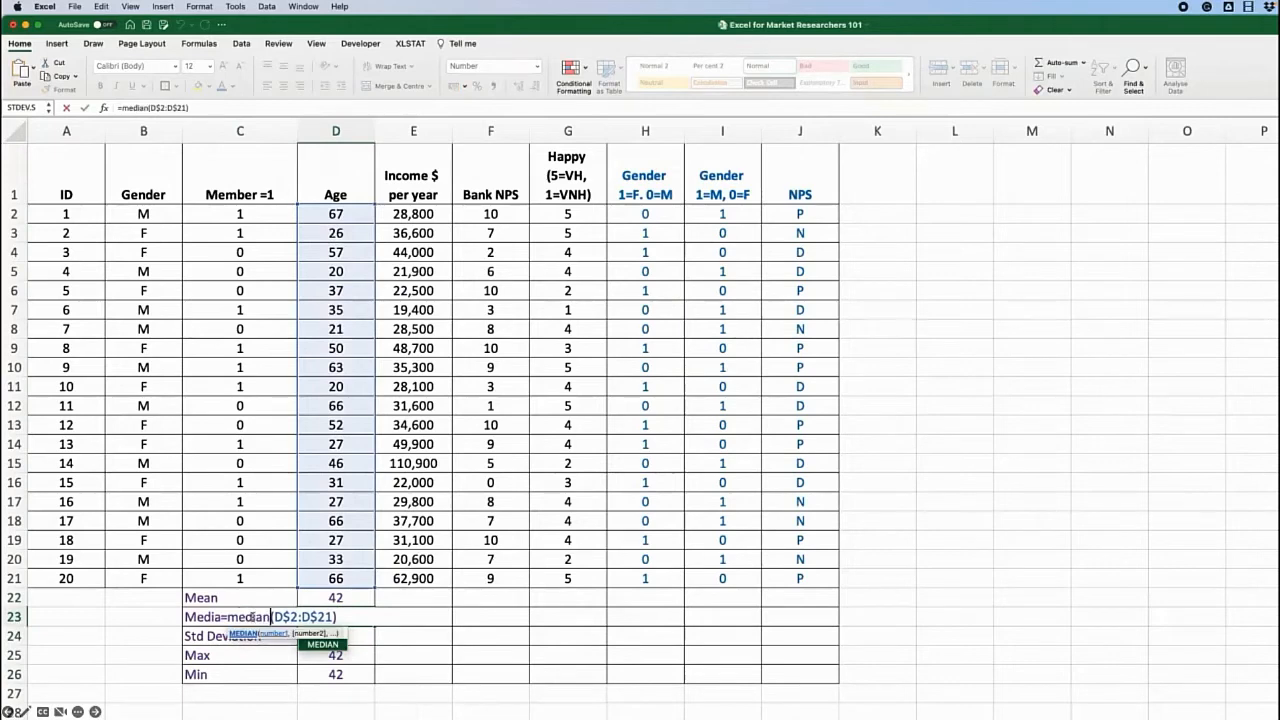
{"action": "key", "text": "Return"}
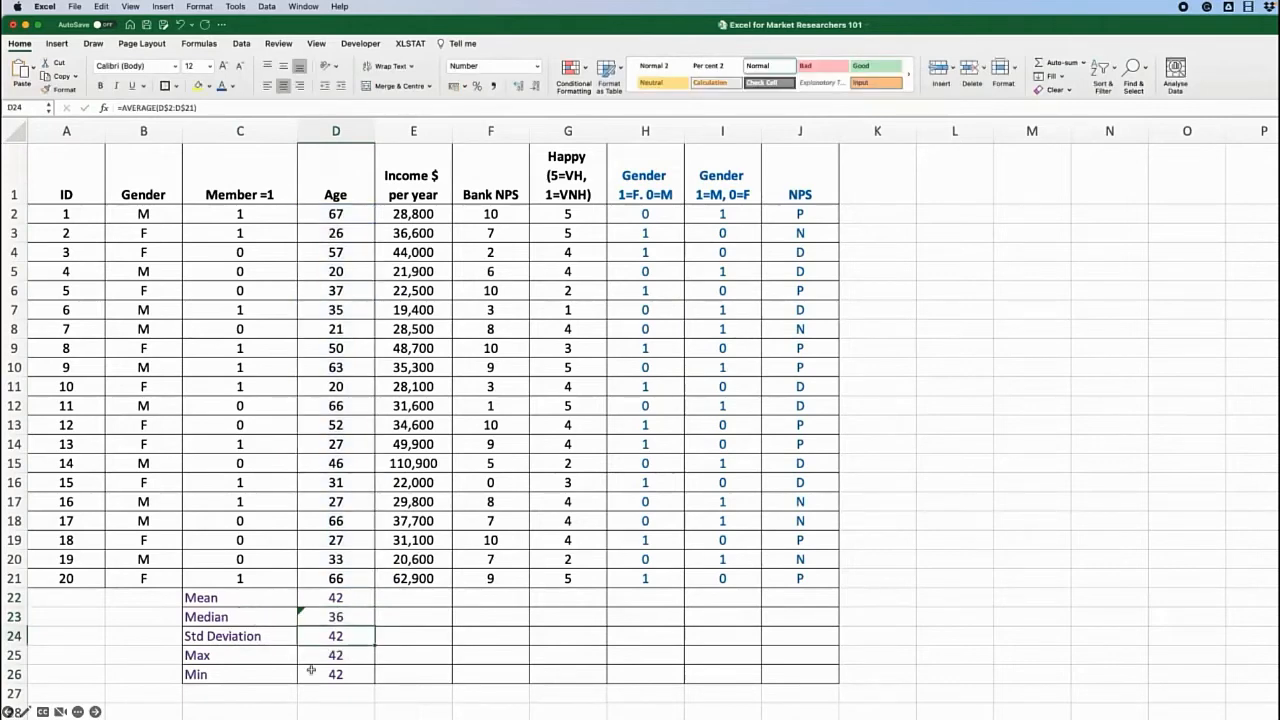
- Replace the function in the Age column's Std Deviation cell, D24, with STDEV.S
{"action": "double_click", "coordinate": [336, 636]}
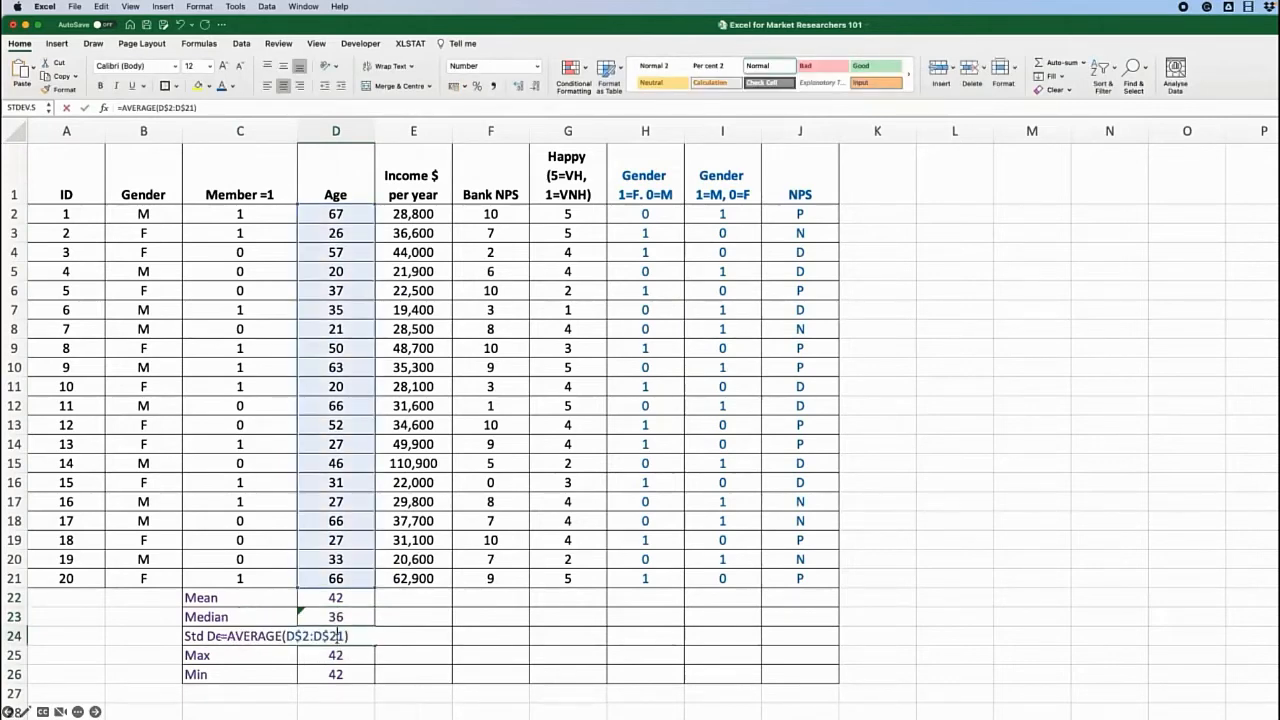
{"action": "double_click", "coordinate": [248, 637]}
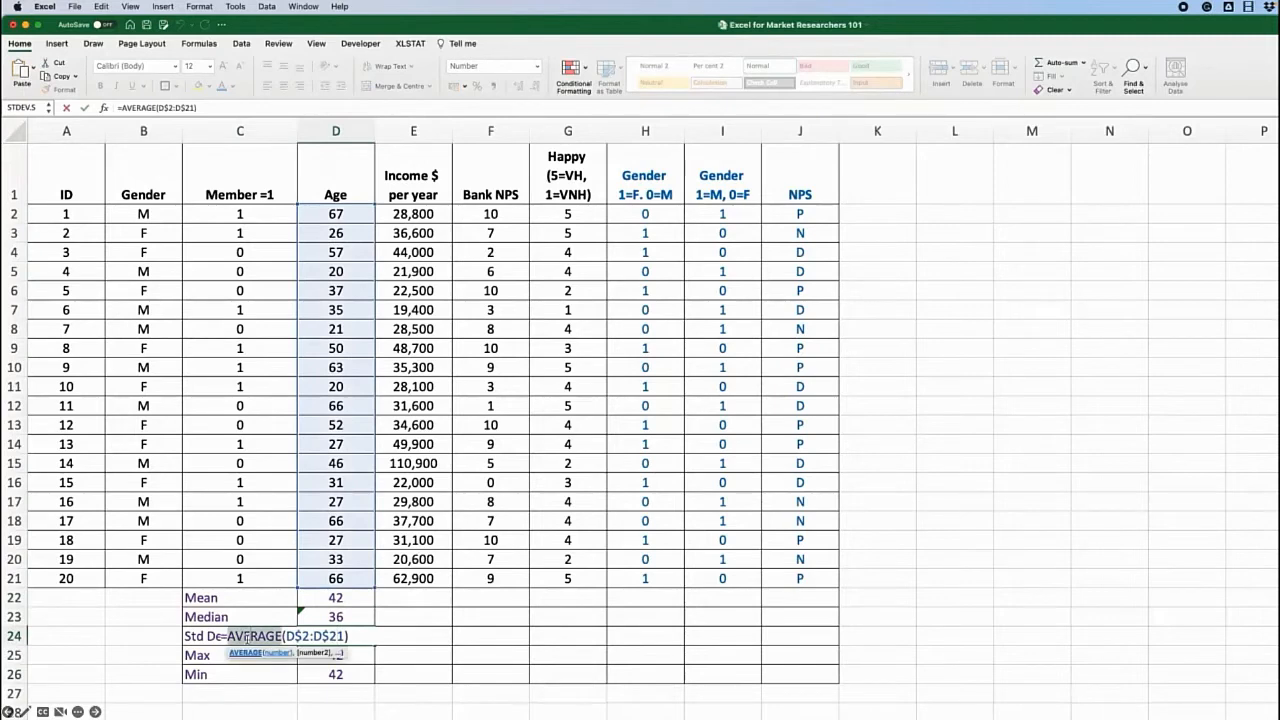
{"action": "type", "text": "st"}
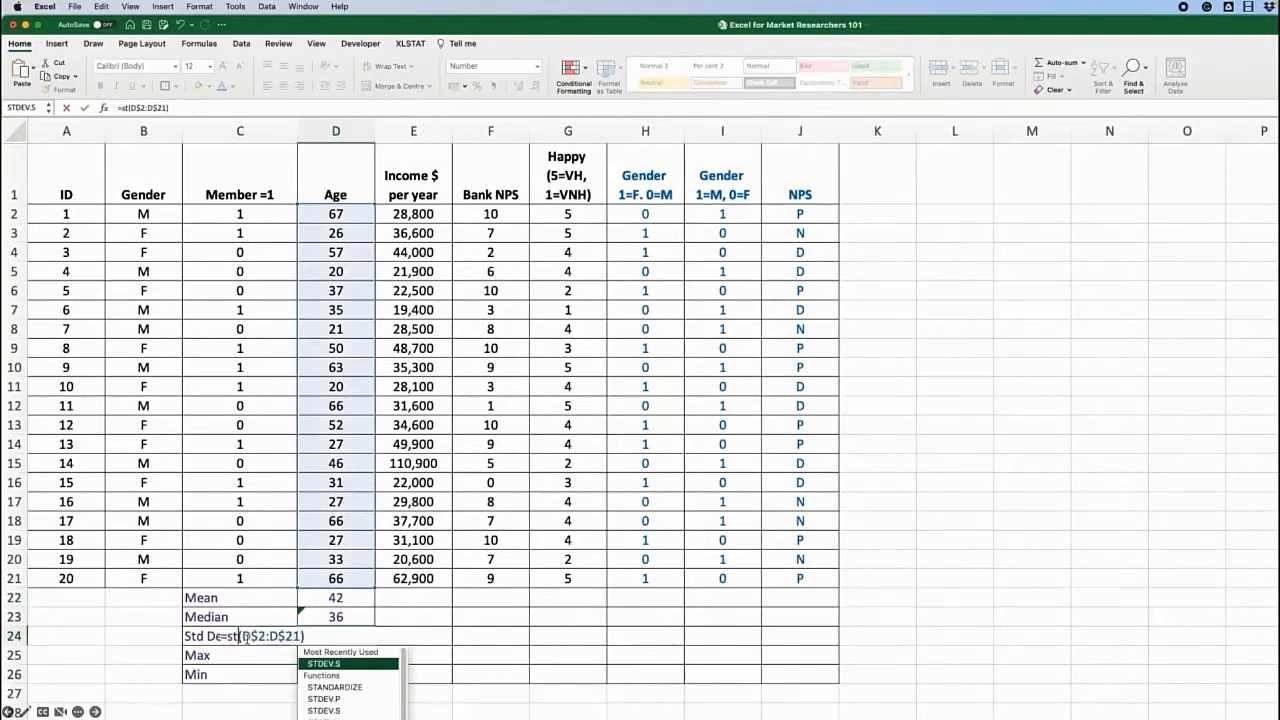
{"action": "double_click", "coordinate": [328, 713]}
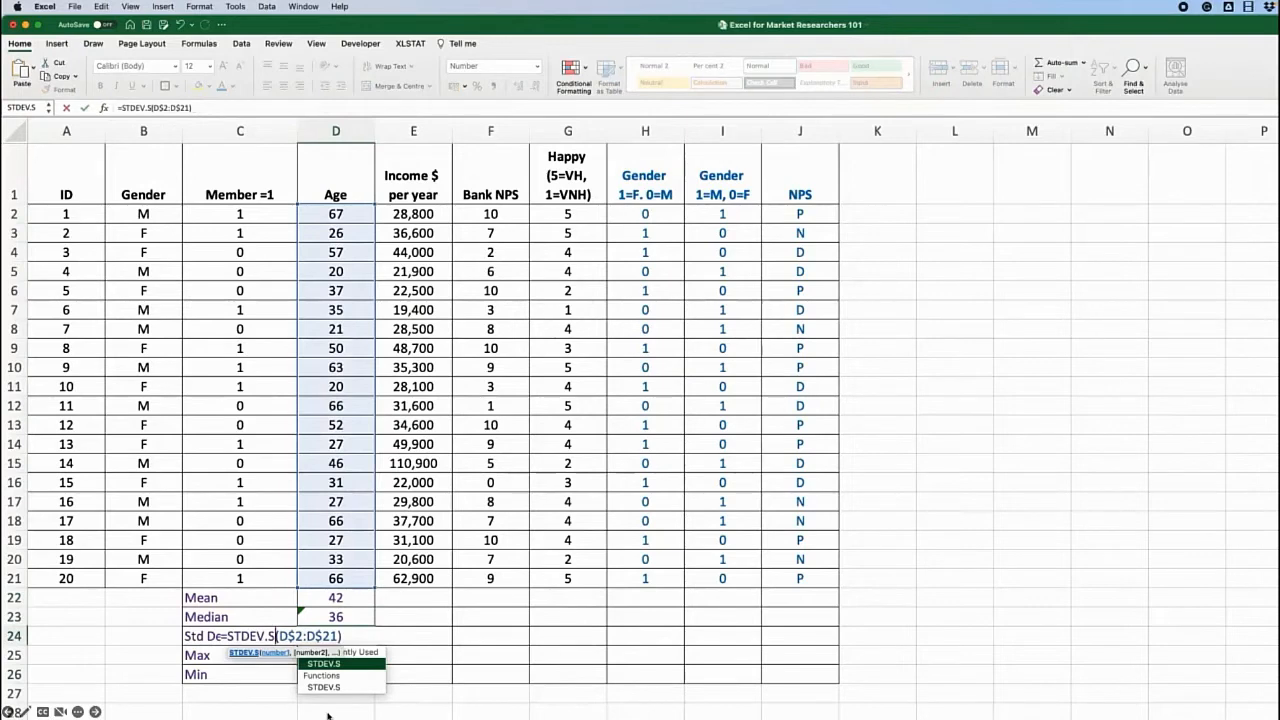
{"action": "key", "text": "Return"}
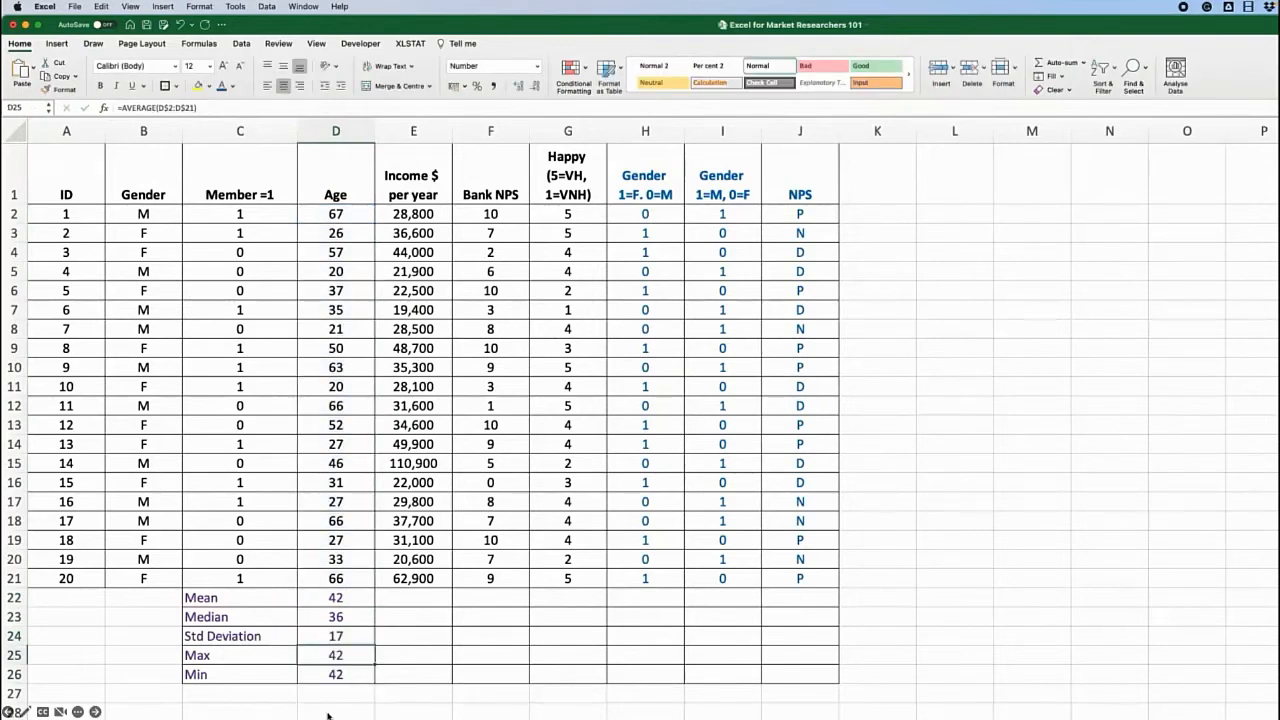
- Change the function in the Age column's Max cell, D25, to MAX and in its Min cell, D26, to MIN
{"action": "double_click", "coordinate": [338, 658]}
{"action": "double_click", "coordinate": [253, 655]}
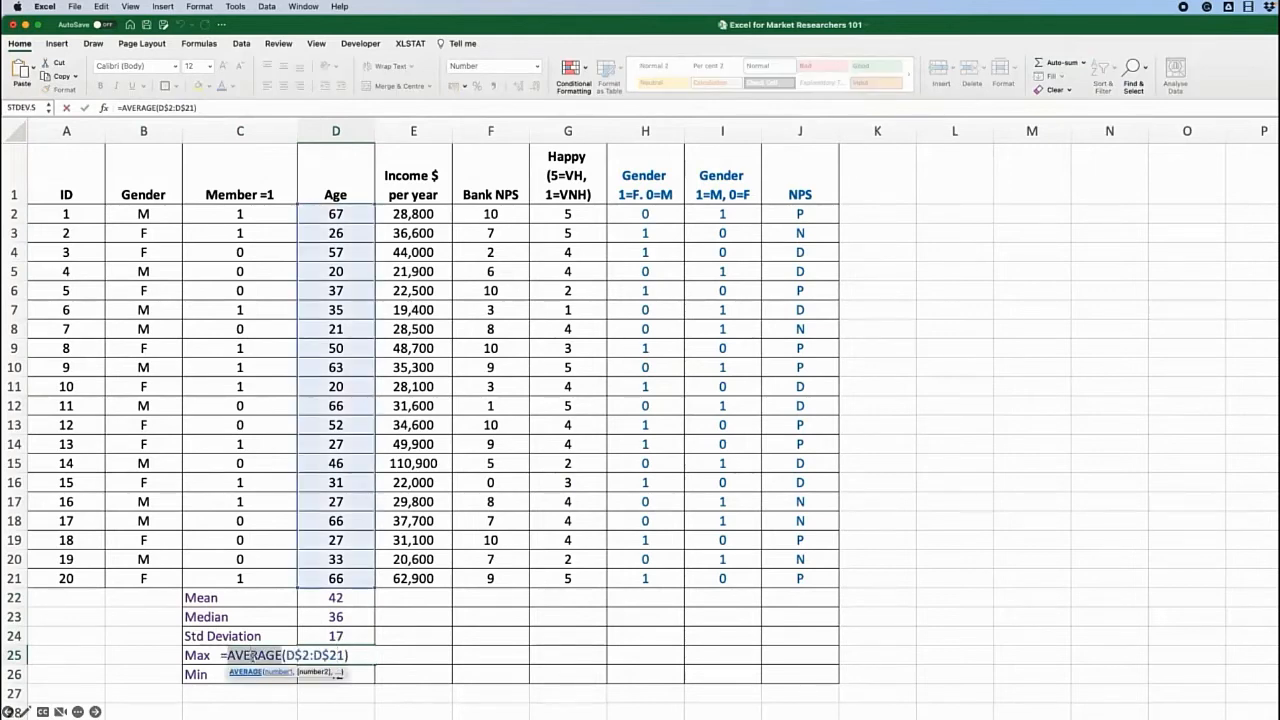
{"action": "type", "text": "MAX"}
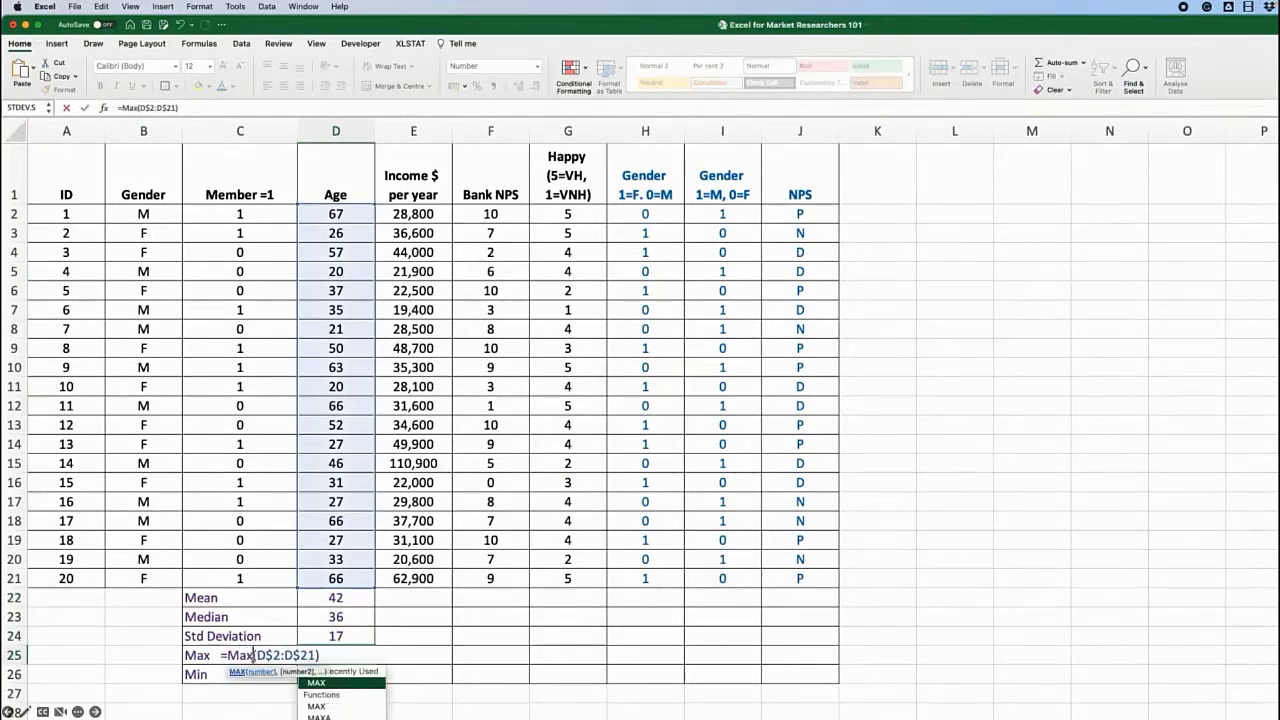
{"action": "key", "text": "Return"}
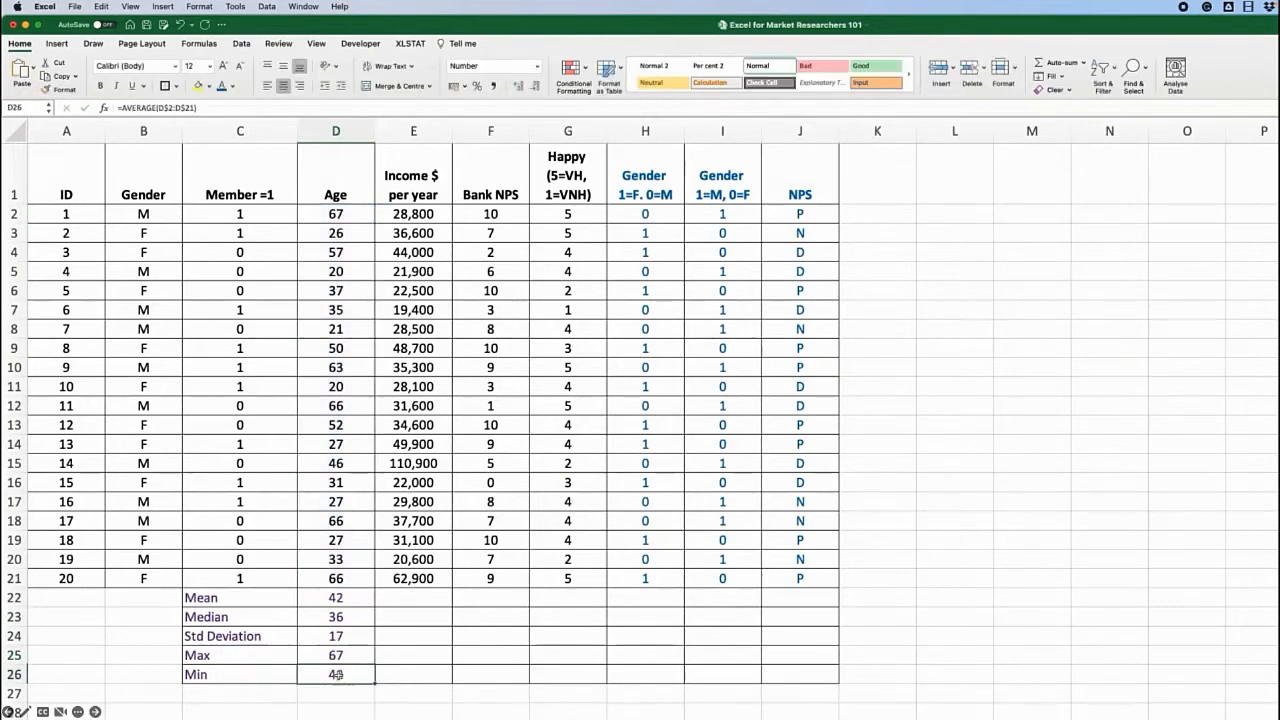
{"action": "double_click", "coordinate": [338, 675]}
{"action": "double_click", "coordinate": [253, 674]}
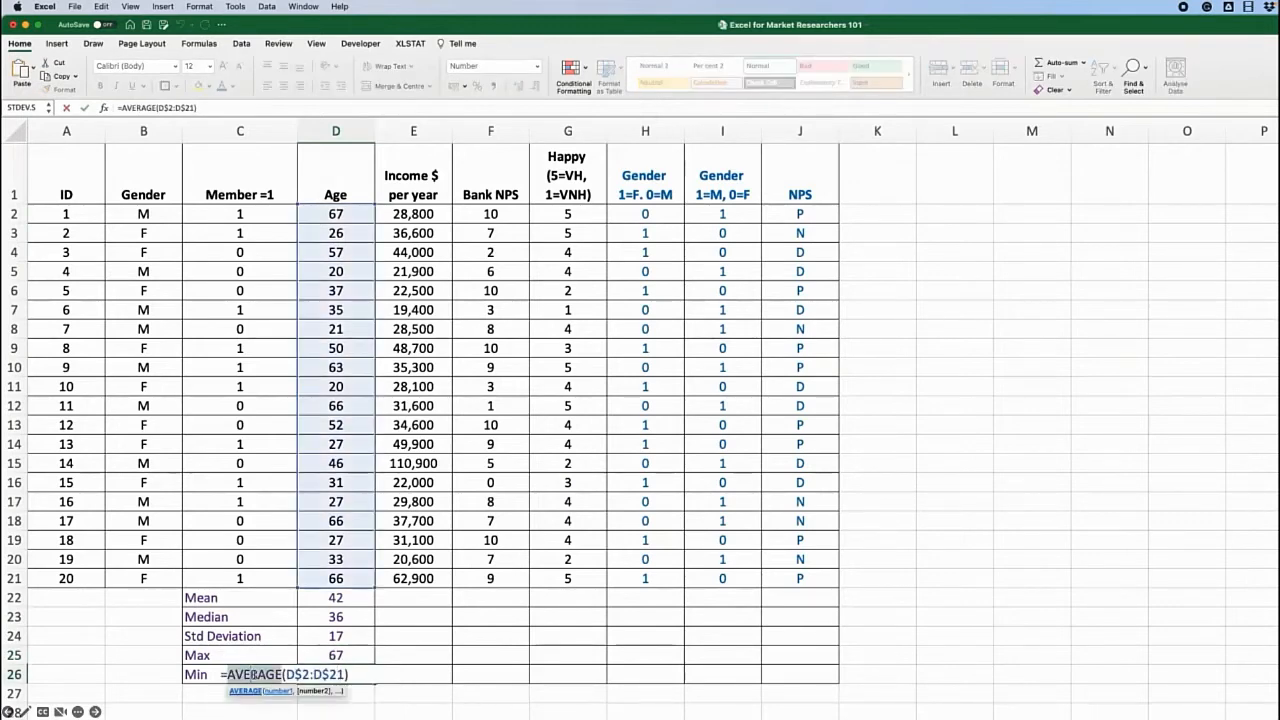
{"action": "type", "text": "MIN"}
{"action": "key", "text": "Return"}
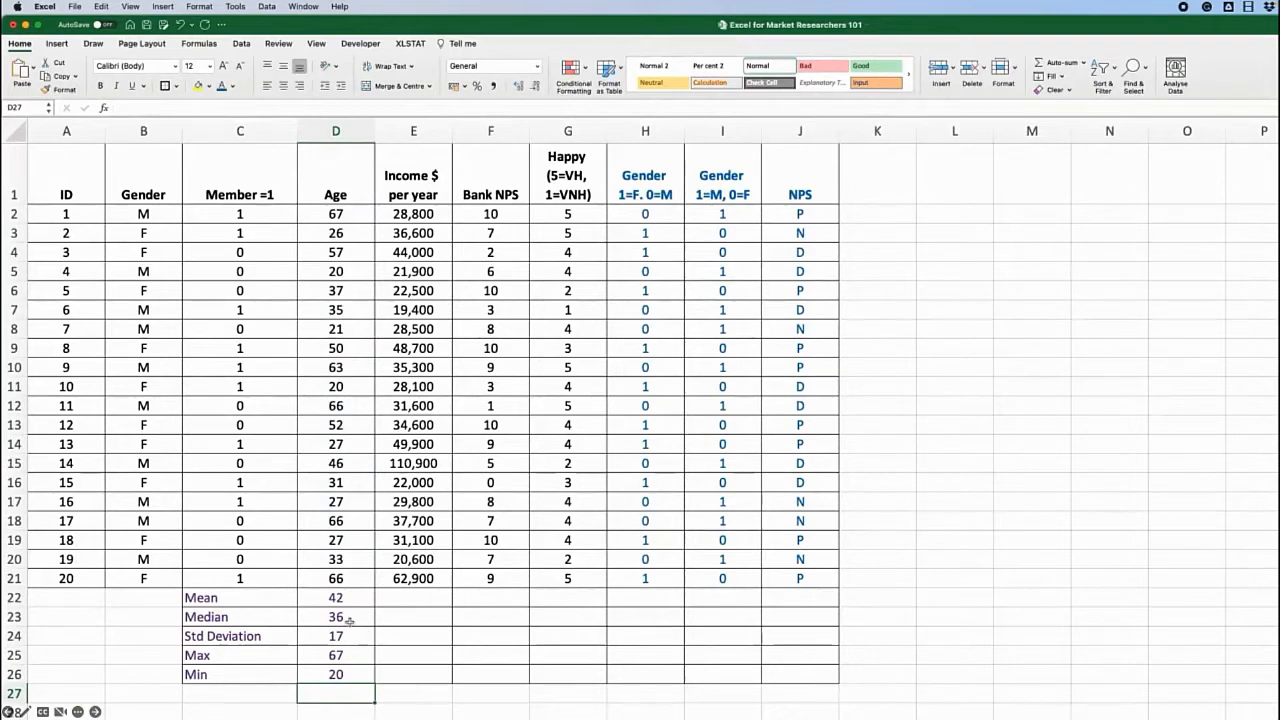
- Fill the Age statistics formulas in D22:D26 across the Income, Bank NPS and Happy columns through G26
{"action": "left_click_drag", "start_coordinate": [341, 599], "coordinate": [546, 672]}
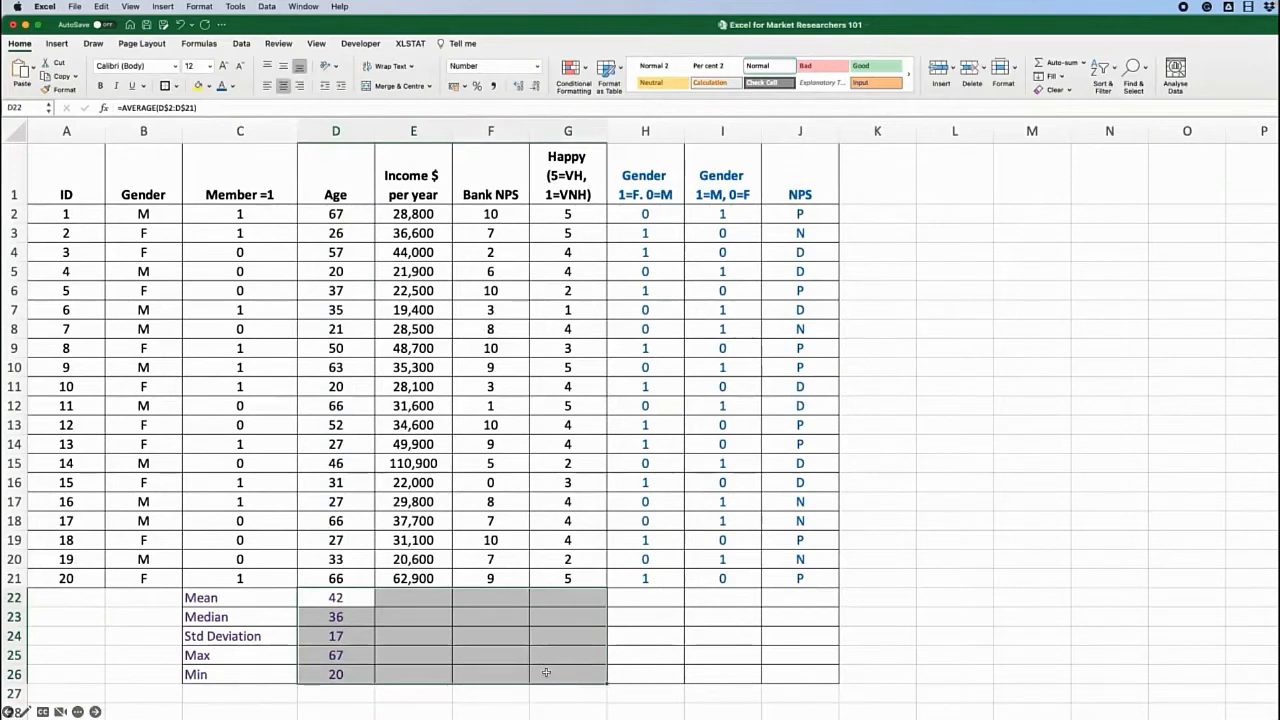
{"action": "key", "text": "ctrl+r"}
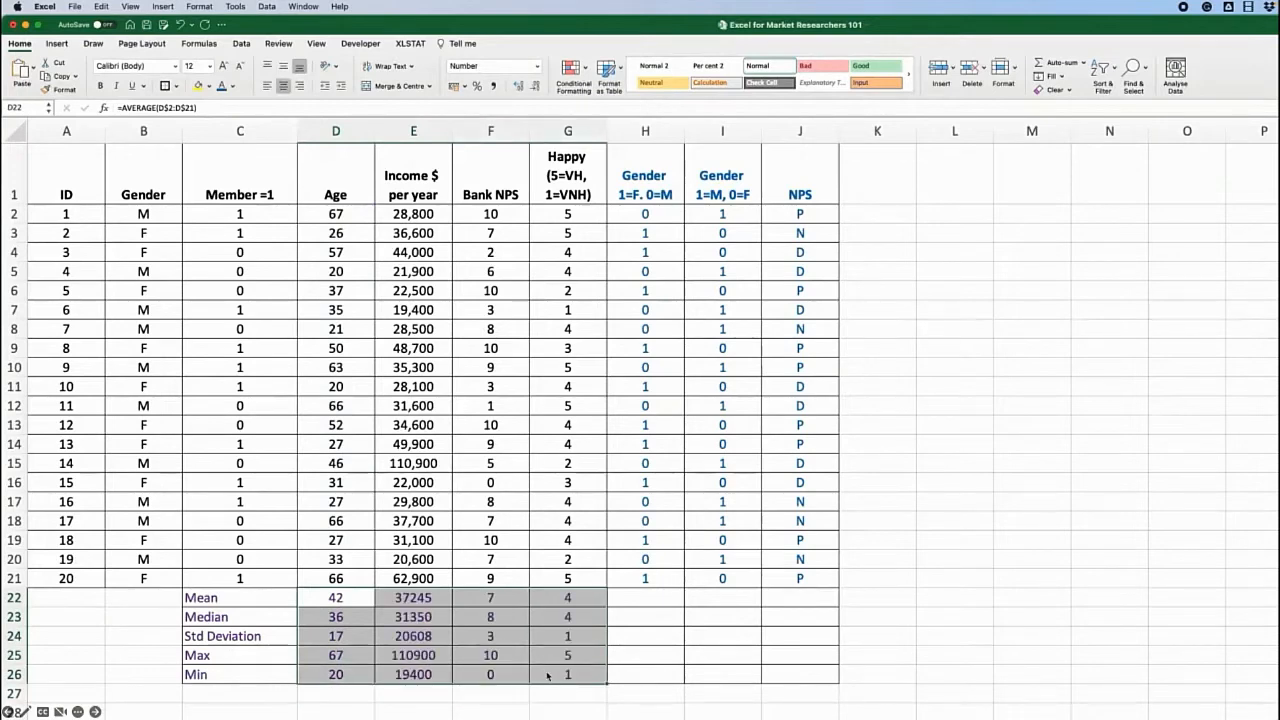
{"action": "left_click", "coordinate": [424, 598]}
- Format the Income statistics in E22:E26 as Number with the 1000 separator
{"action": "left_click_drag", "start_coordinate": [416, 597], "coordinate": [416, 674]}
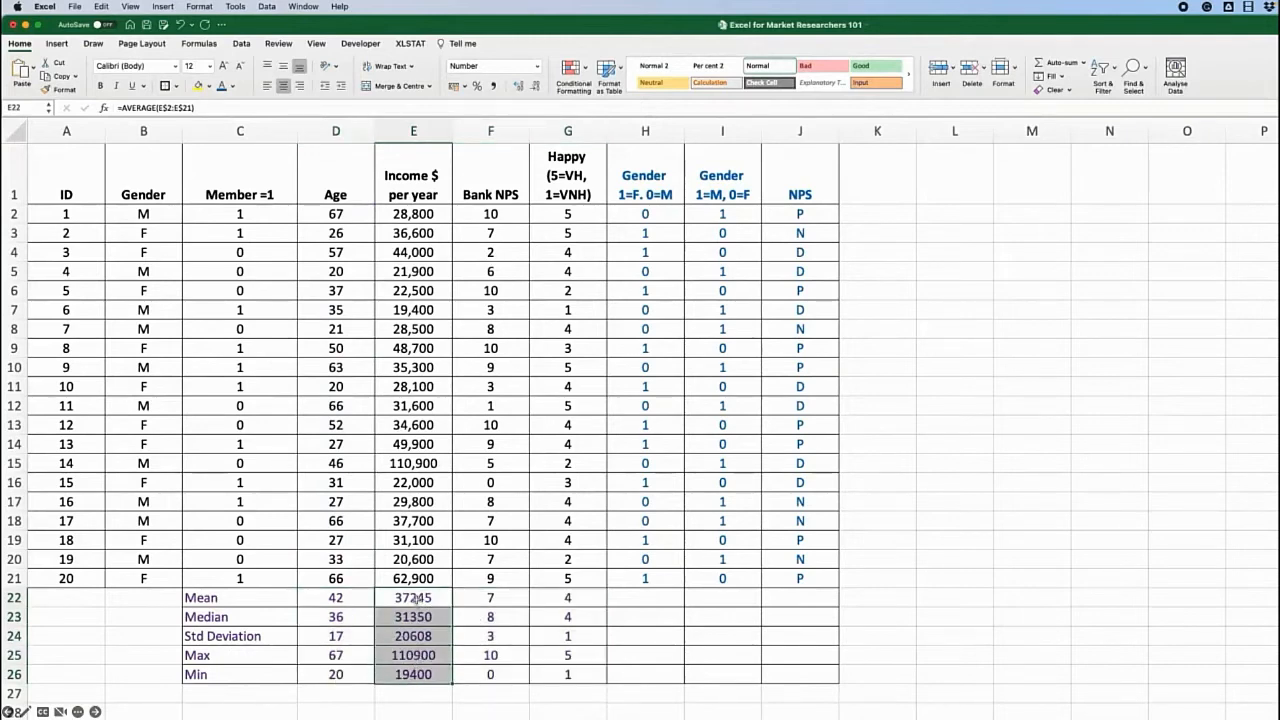
{"action": "right_click", "coordinate": [414, 598]}
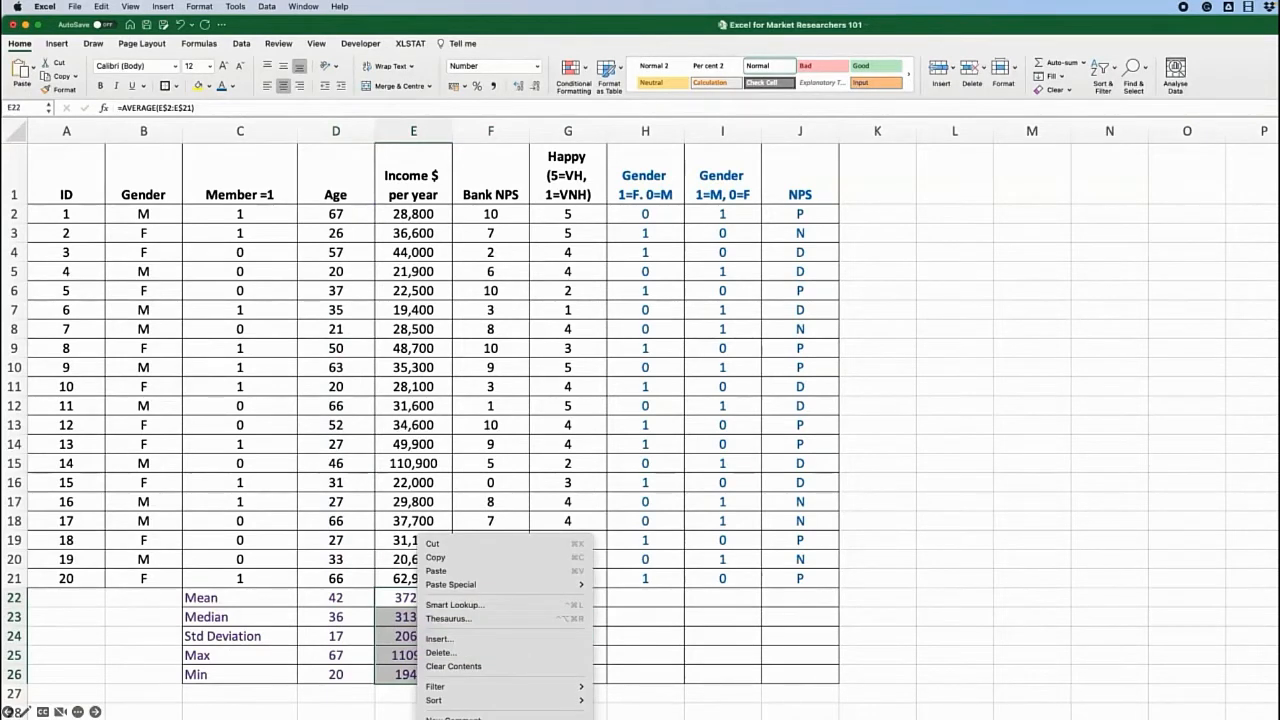
{"action": "left_click", "coordinate": [453, 719]}
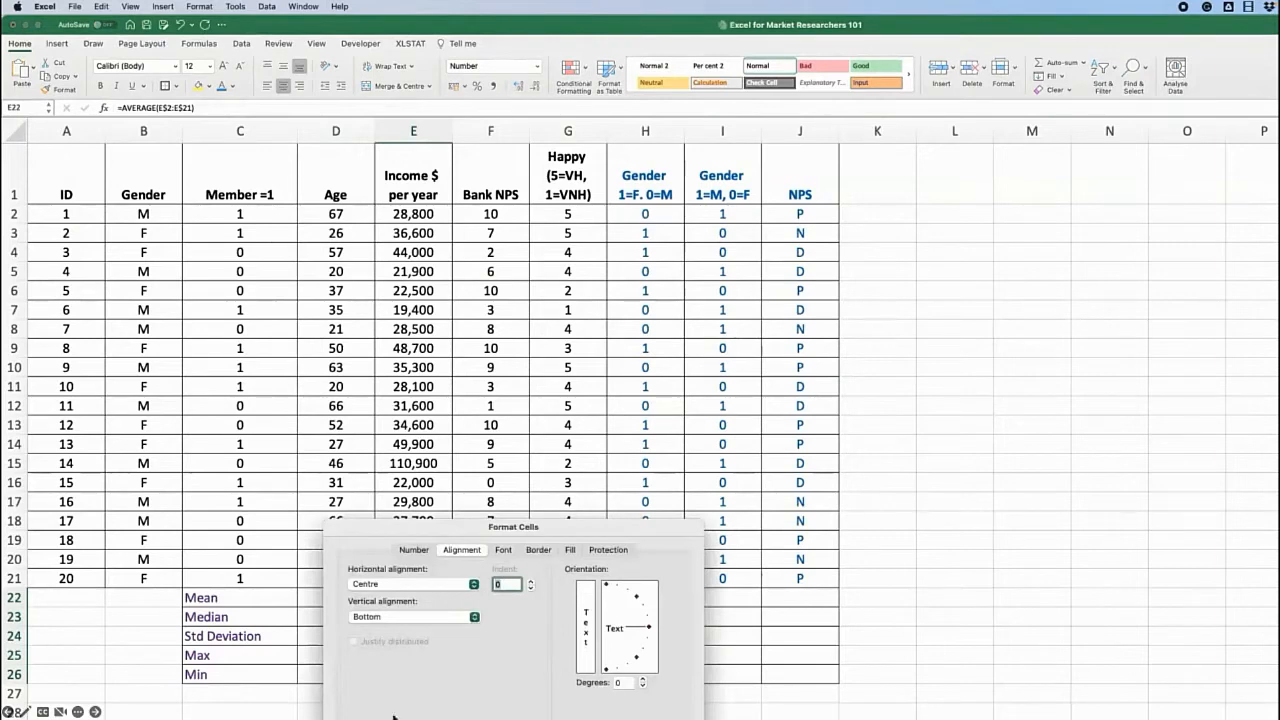
{"action": "left_click", "coordinate": [413, 550]}
{"action": "left_click", "coordinate": [455, 631]}
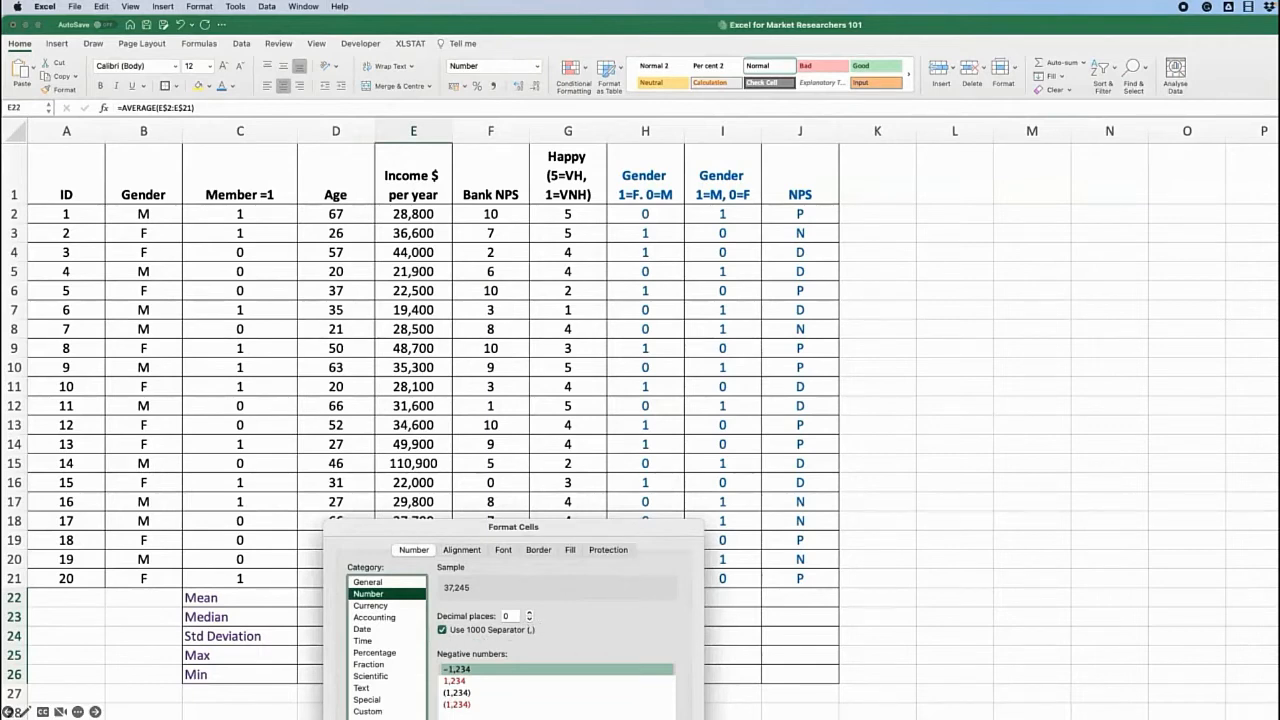
{"action": "key", "text": "Return"}
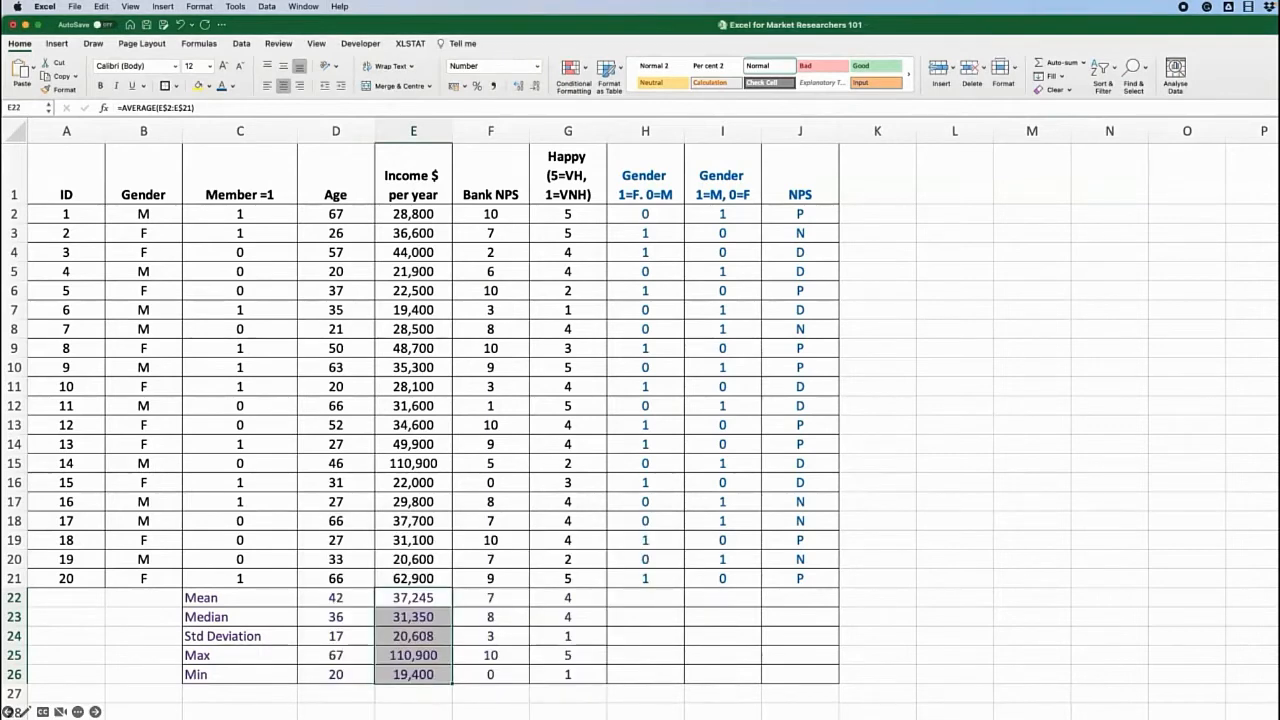
{"action": "left_click", "coordinate": [413, 719]}
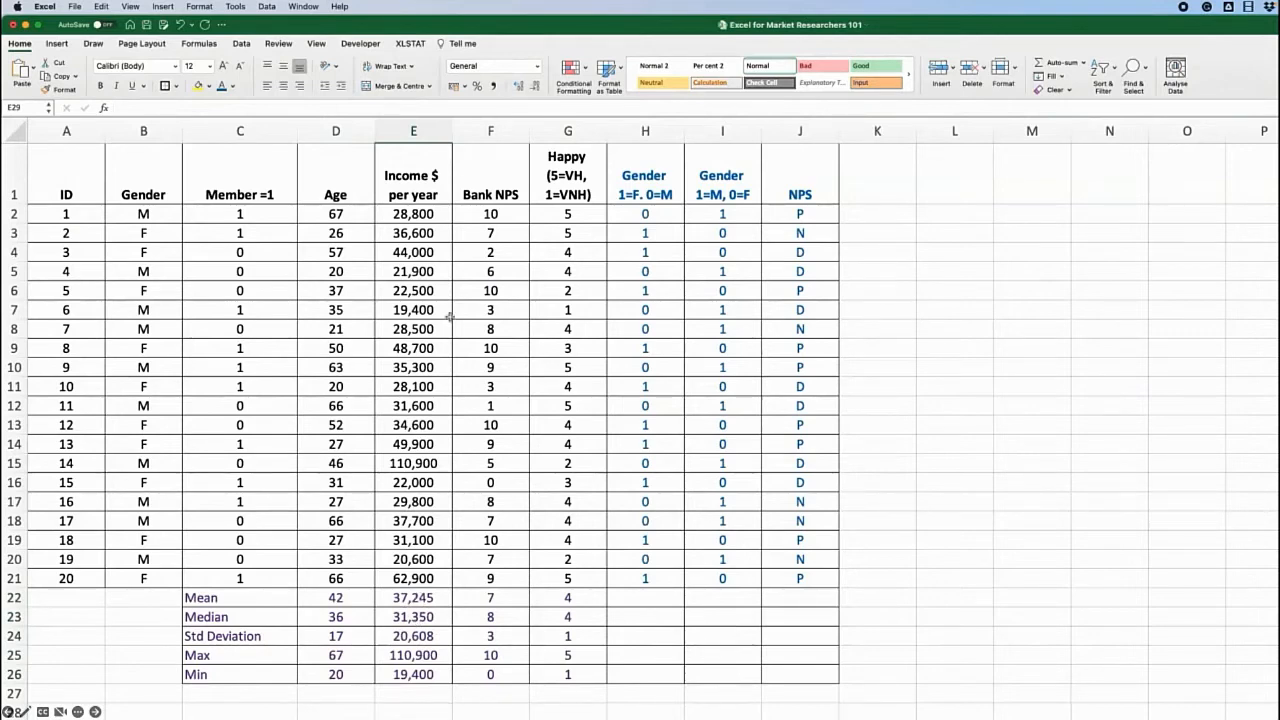
- Apply the green-yellow-red colour scale conditional formatting to the Income values in E2:E21
{"action": "left_click_drag", "start_coordinate": [413, 216], "coordinate": [395, 579]}
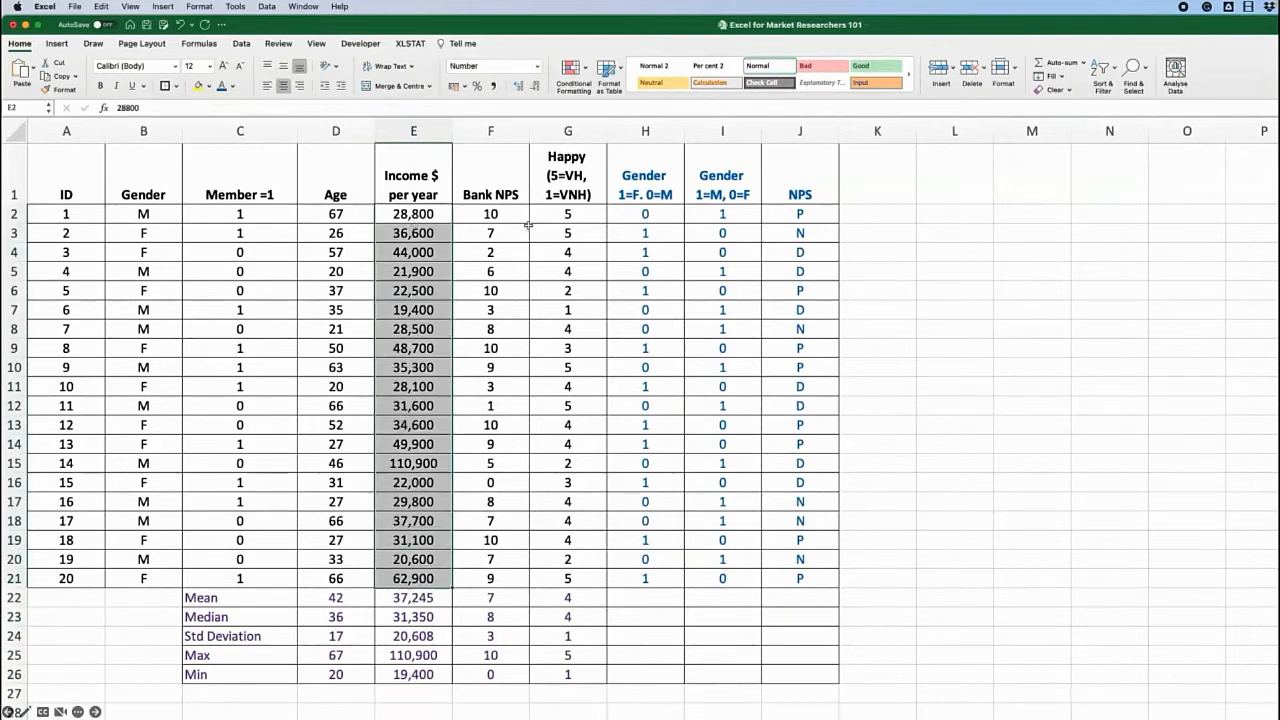
{"action": "left_click", "coordinate": [589, 68]}
{"action": "mouse_move", "coordinate": [636, 144]}
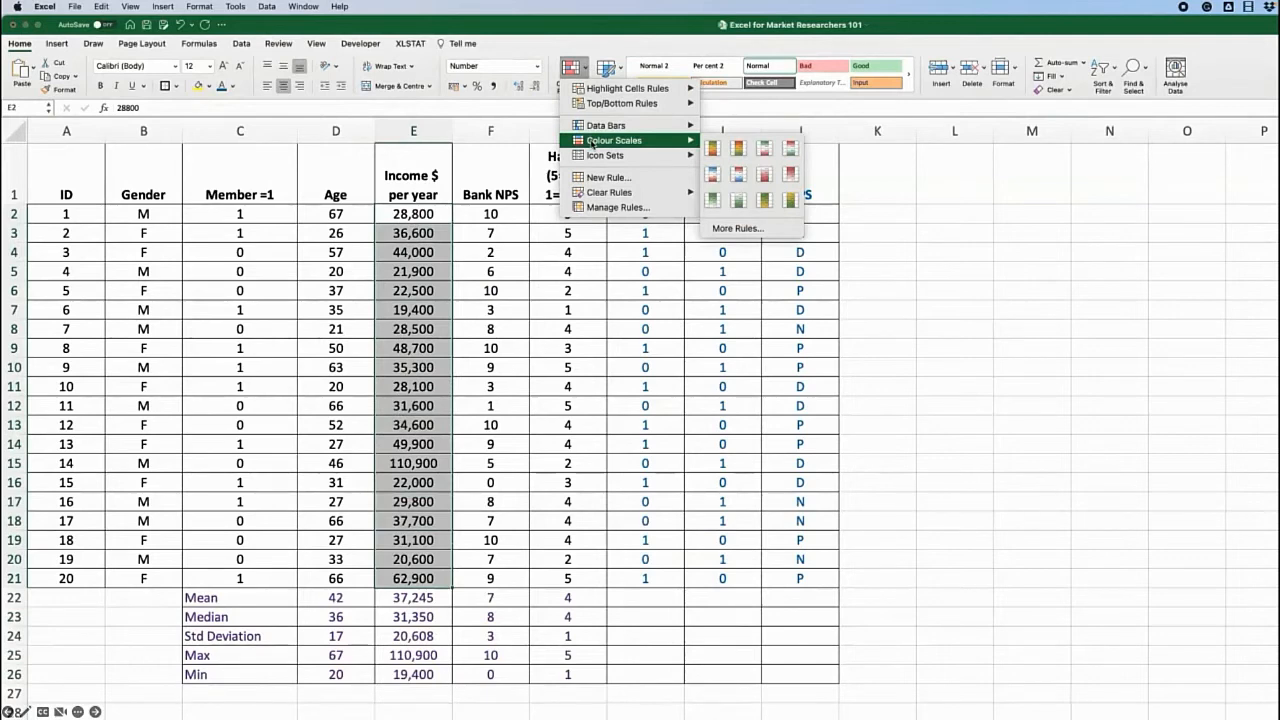
{"action": "left_click", "coordinate": [713, 150]}
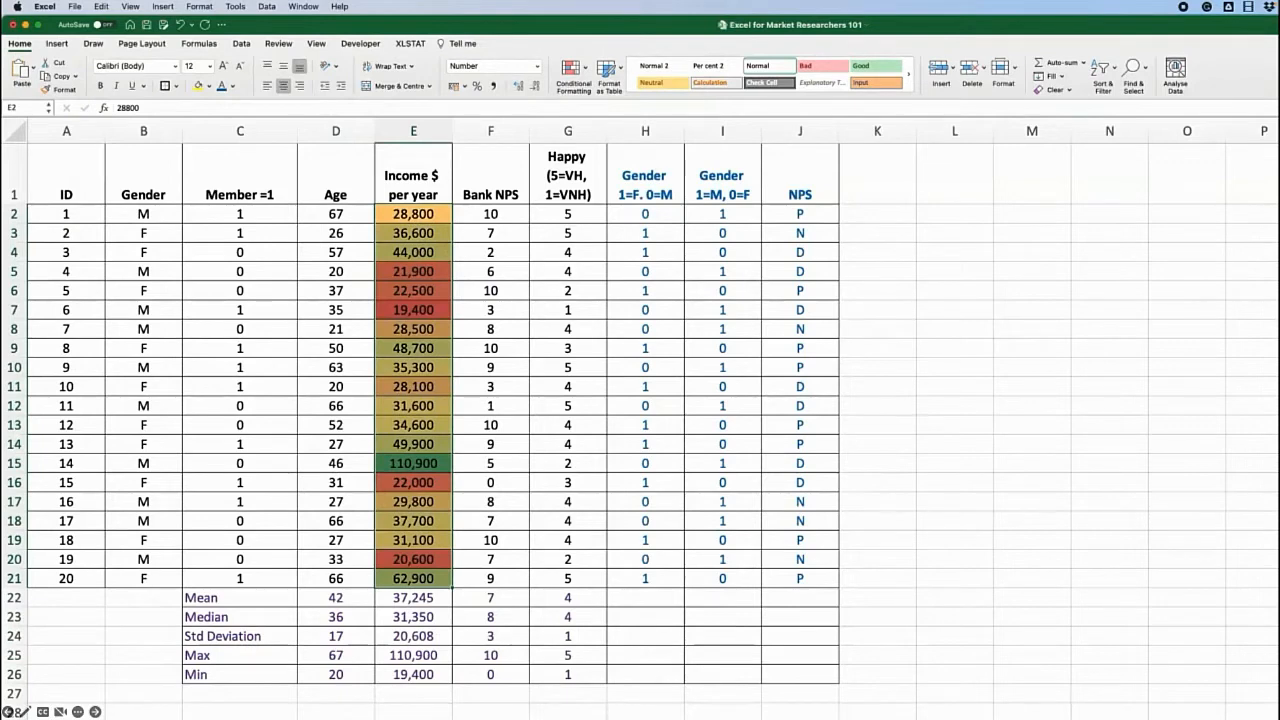
{"action": "left_click", "coordinate": [568, 717]}
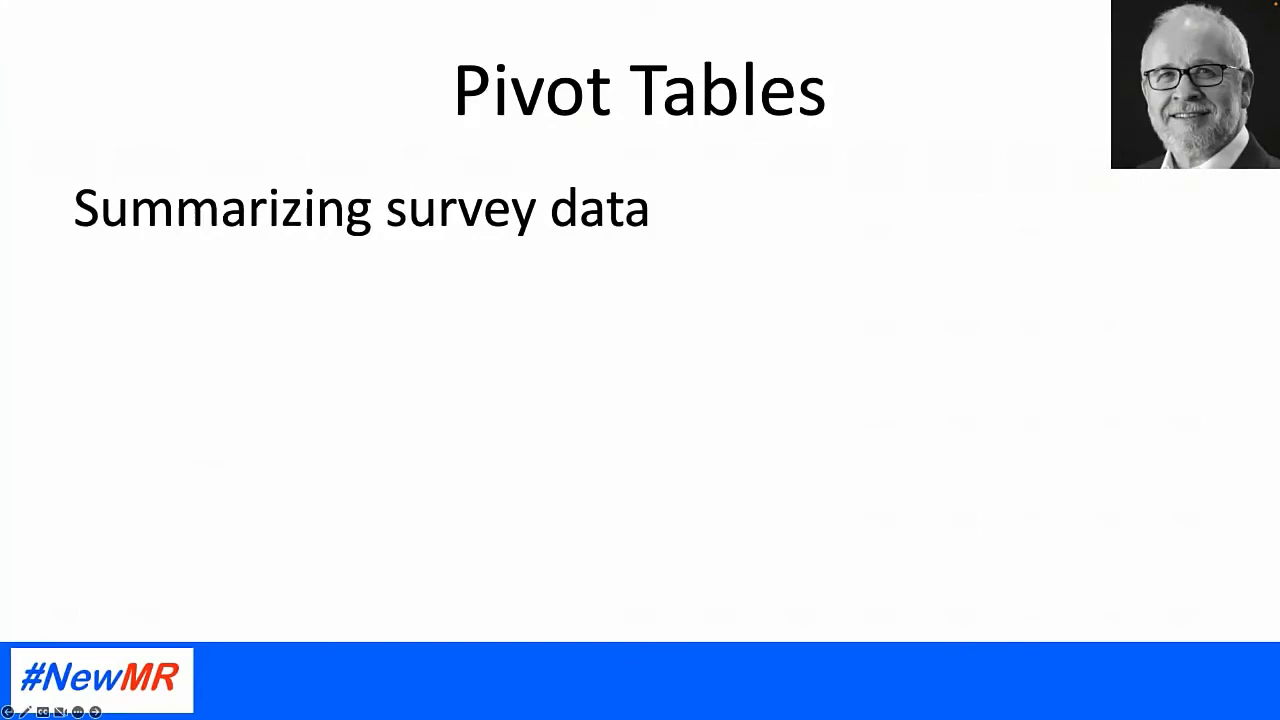
{"action": "key", "text": "Right"}
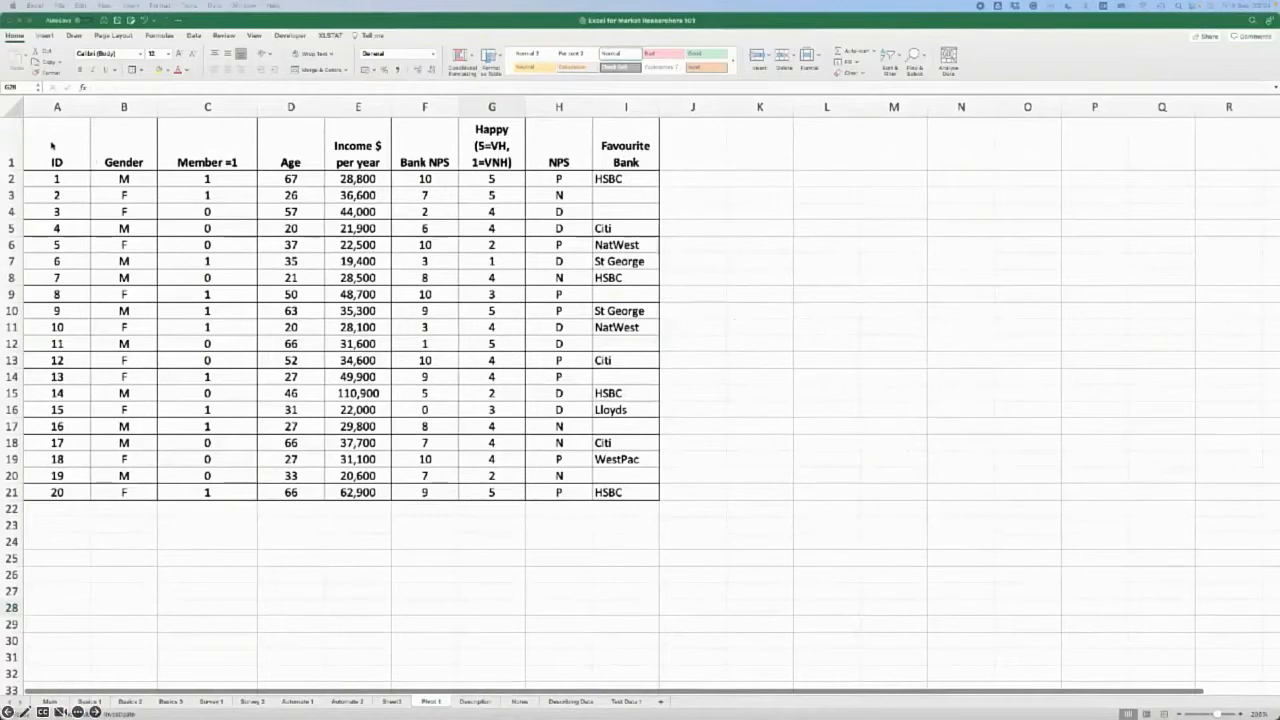
- Create a pivot table on a new worksheet from the survey data in A1:I21 of the Pivot 1 sheet
{"action": "left_click_drag", "start_coordinate": [55, 145], "coordinate": [640, 492]}
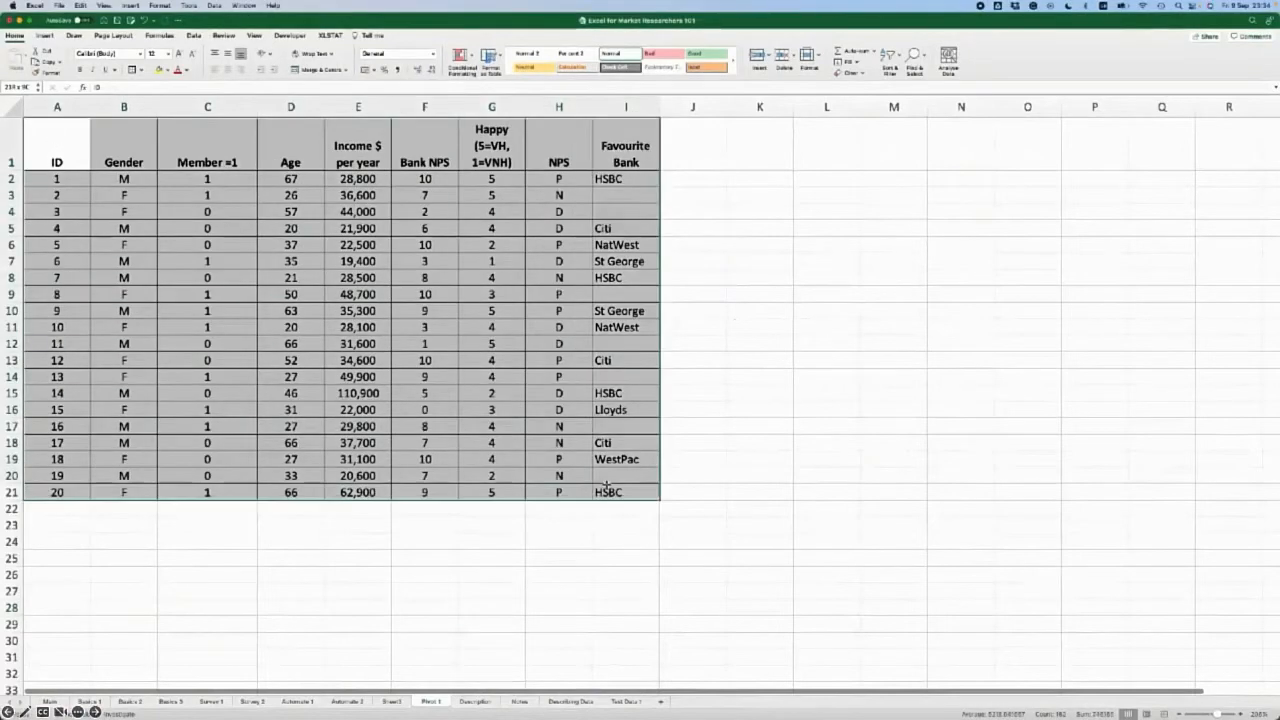
{"action": "left_click", "coordinate": [214, 6]}
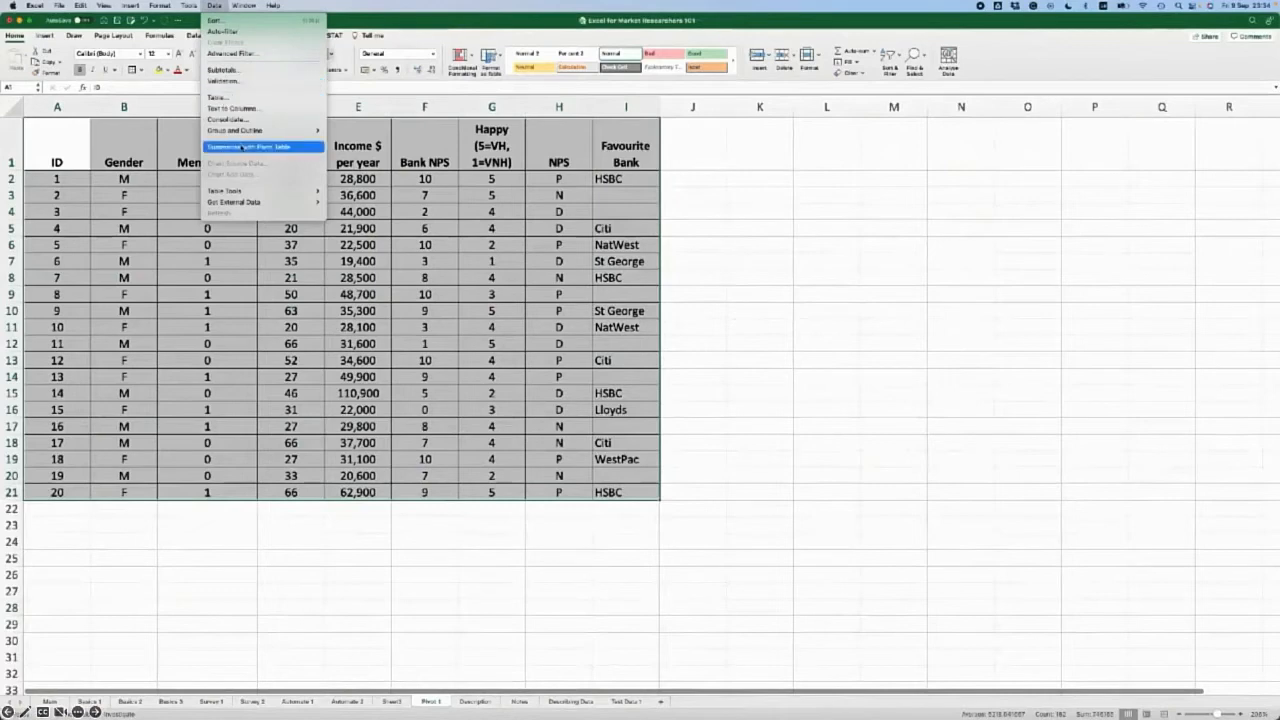
{"action": "left_click", "coordinate": [243, 148]}
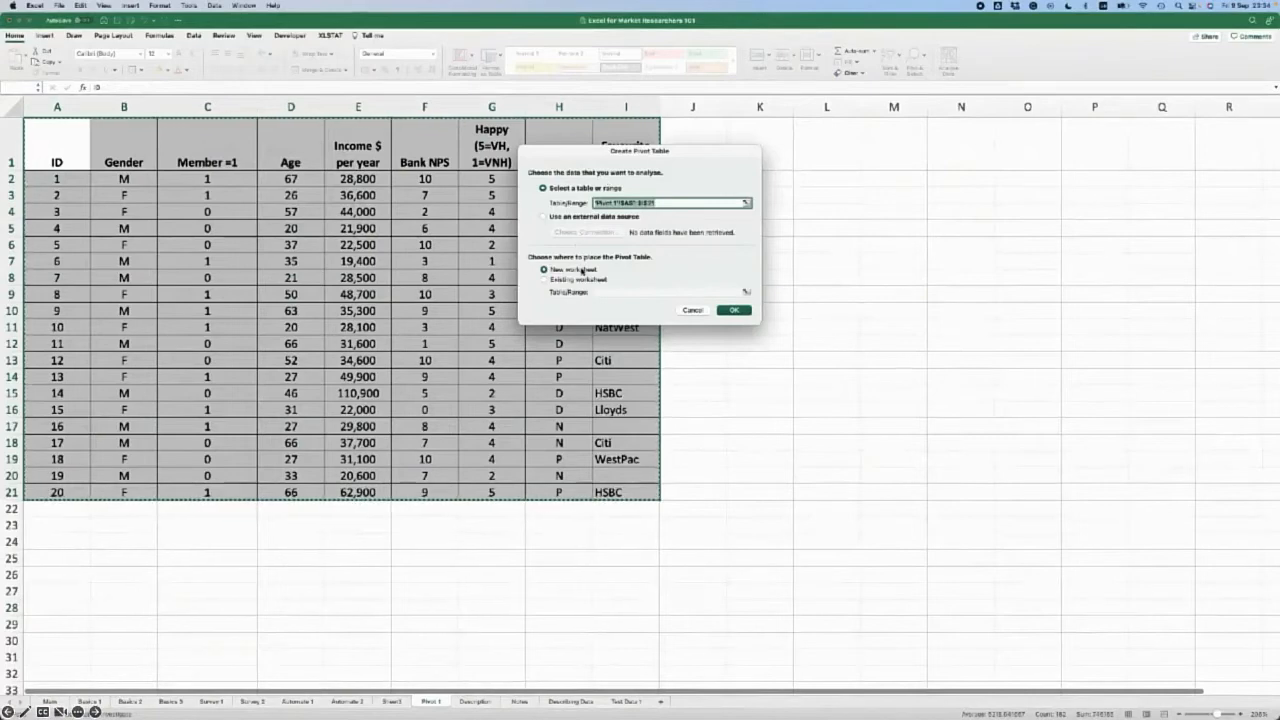
{"action": "left_click", "coordinate": [736, 315]}
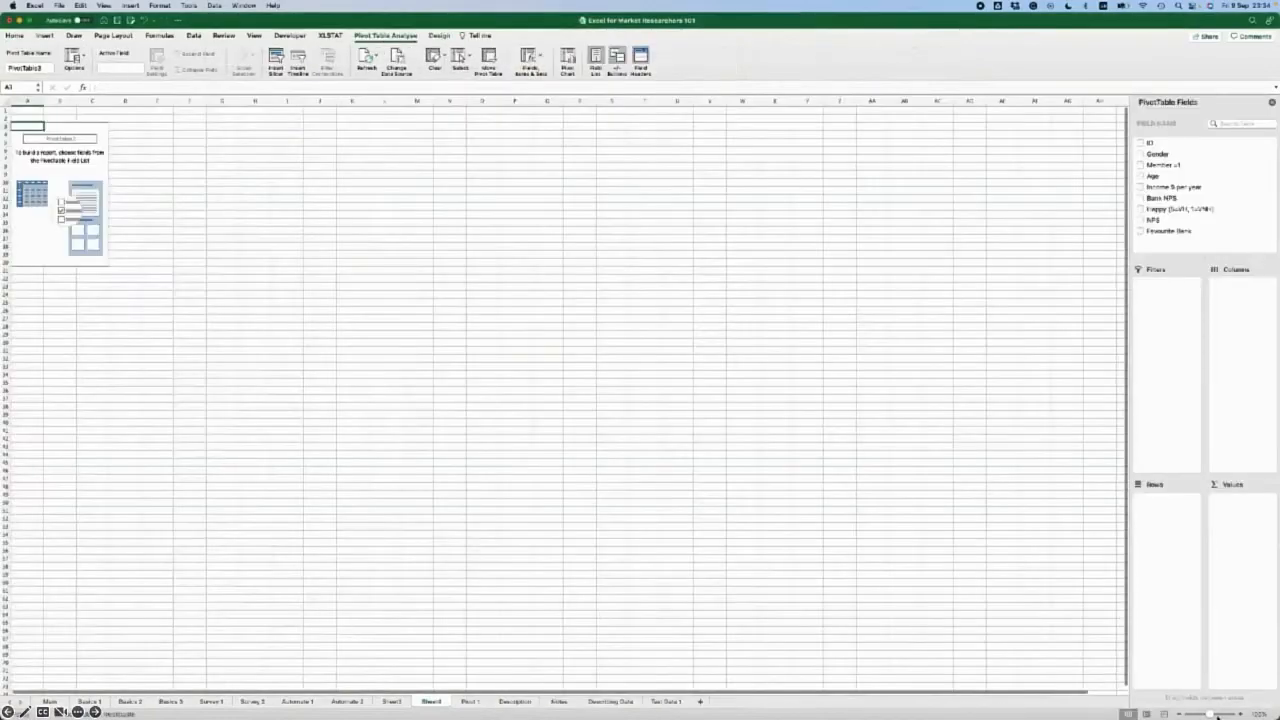
- Add the Gender field to the pivot table and place it in the columns area
{"action": "left_click_drag", "start_coordinate": [1217, 716], "coordinate": [1222, 716]}
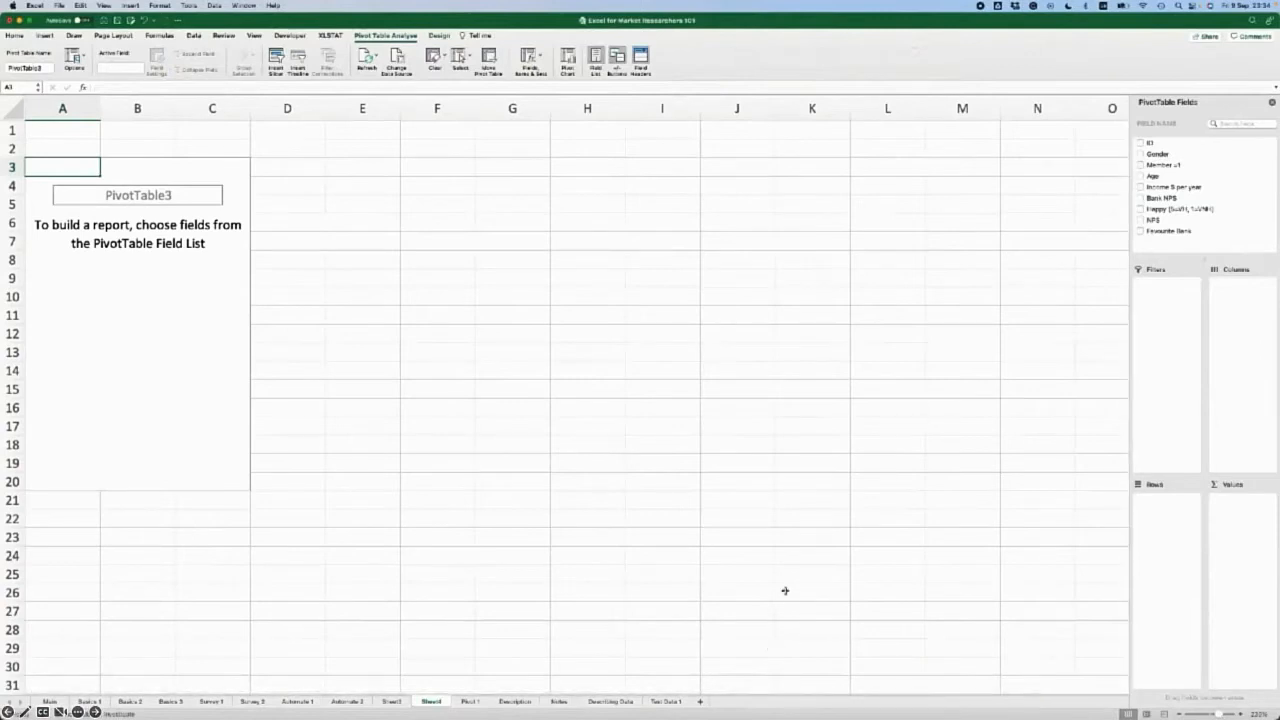
{"action": "left_click", "coordinate": [1141, 155]}
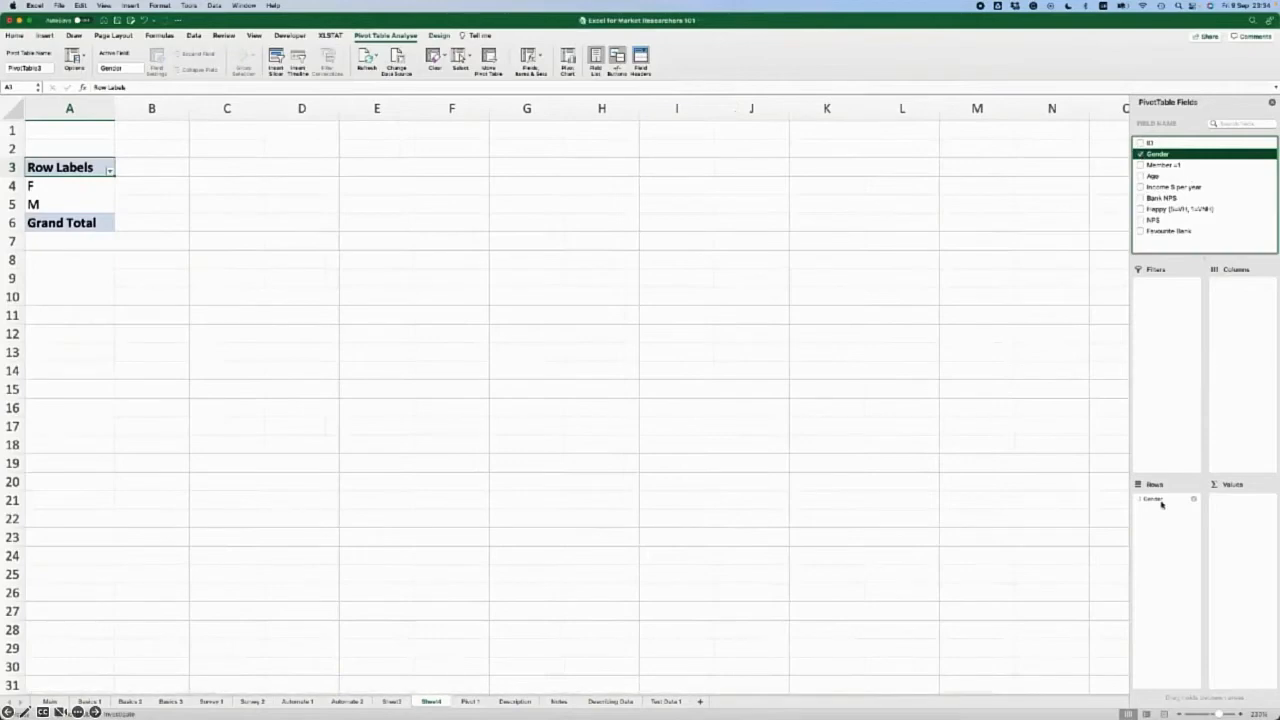
{"action": "left_click_drag", "start_coordinate": [1187, 502], "coordinate": [1242, 338]}
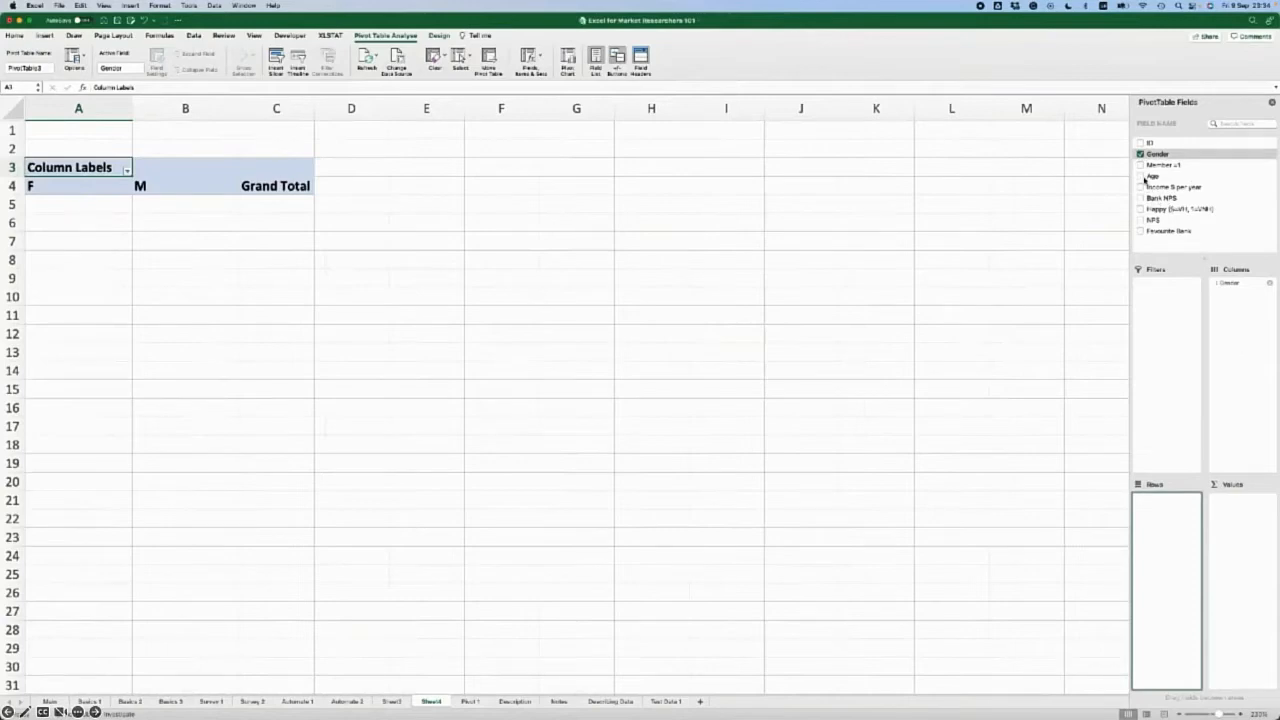
- Add the Age field to the pivot table values and summarise it by Average
{"action": "left_click", "coordinate": [1141, 176]}
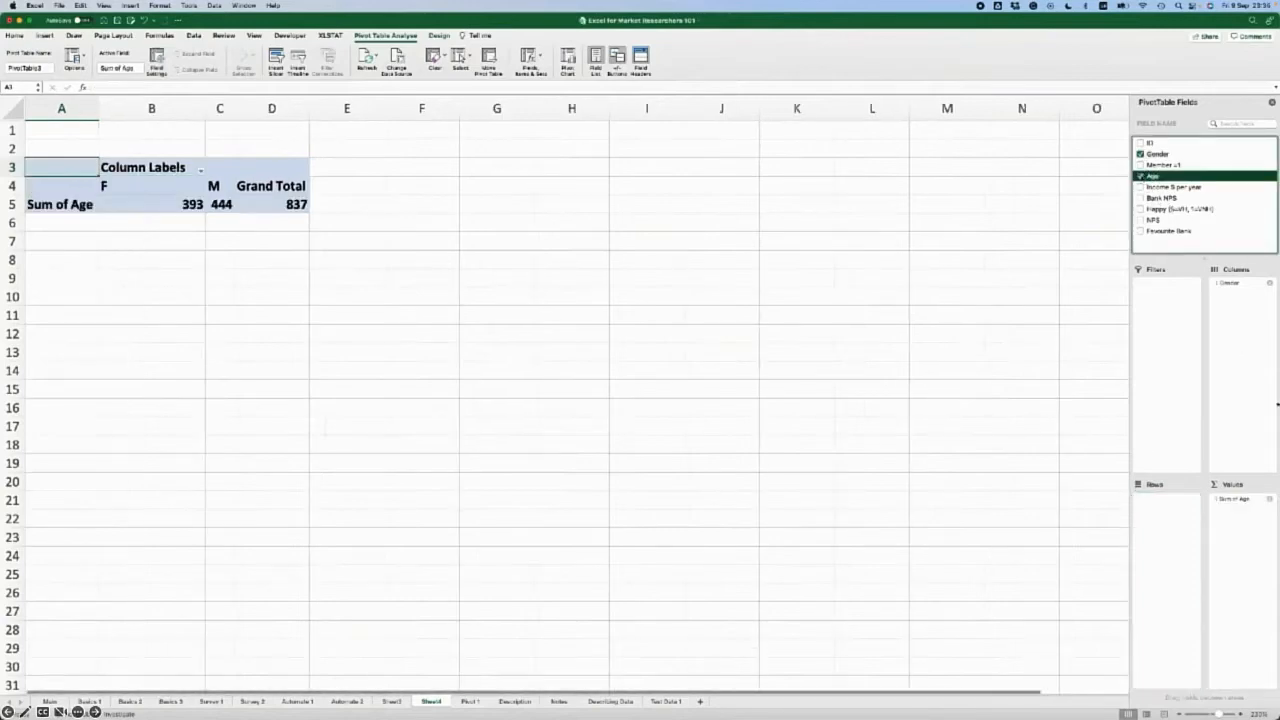
{"action": "left_click", "coordinate": [1237, 500]}
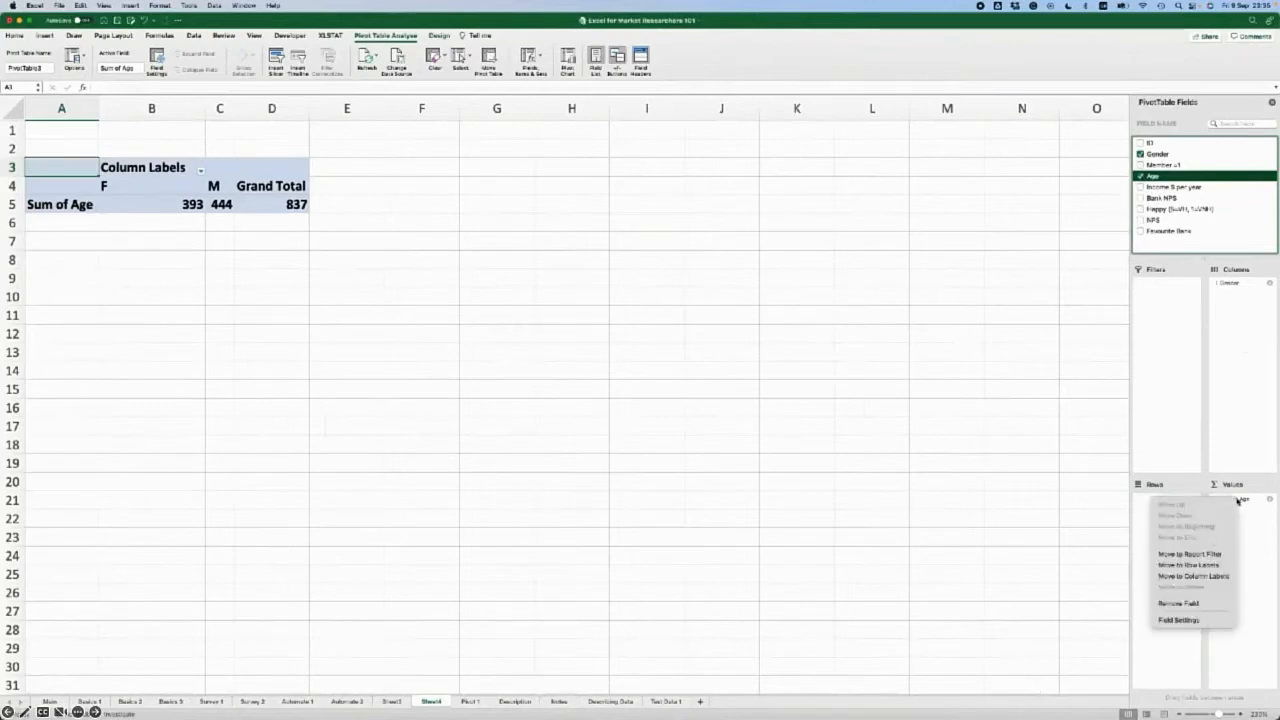
{"action": "left_click", "coordinate": [1198, 620]}
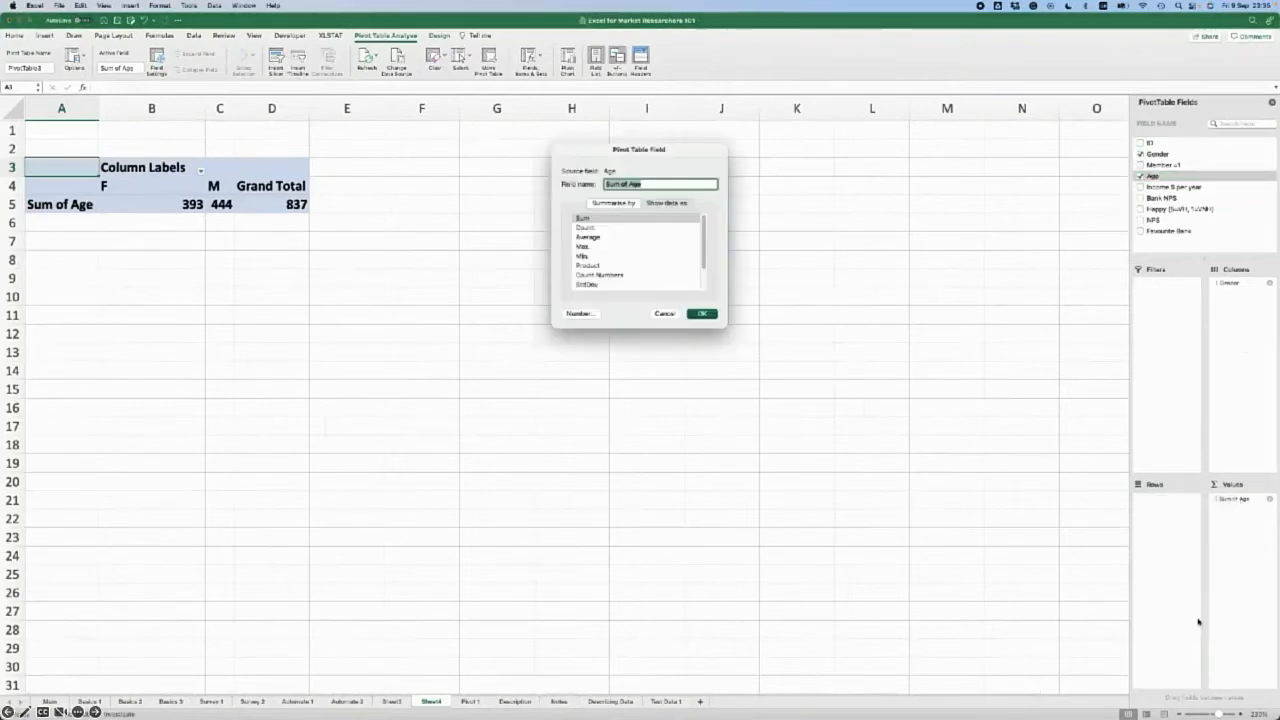
{"action": "left_click", "coordinate": [594, 237]}
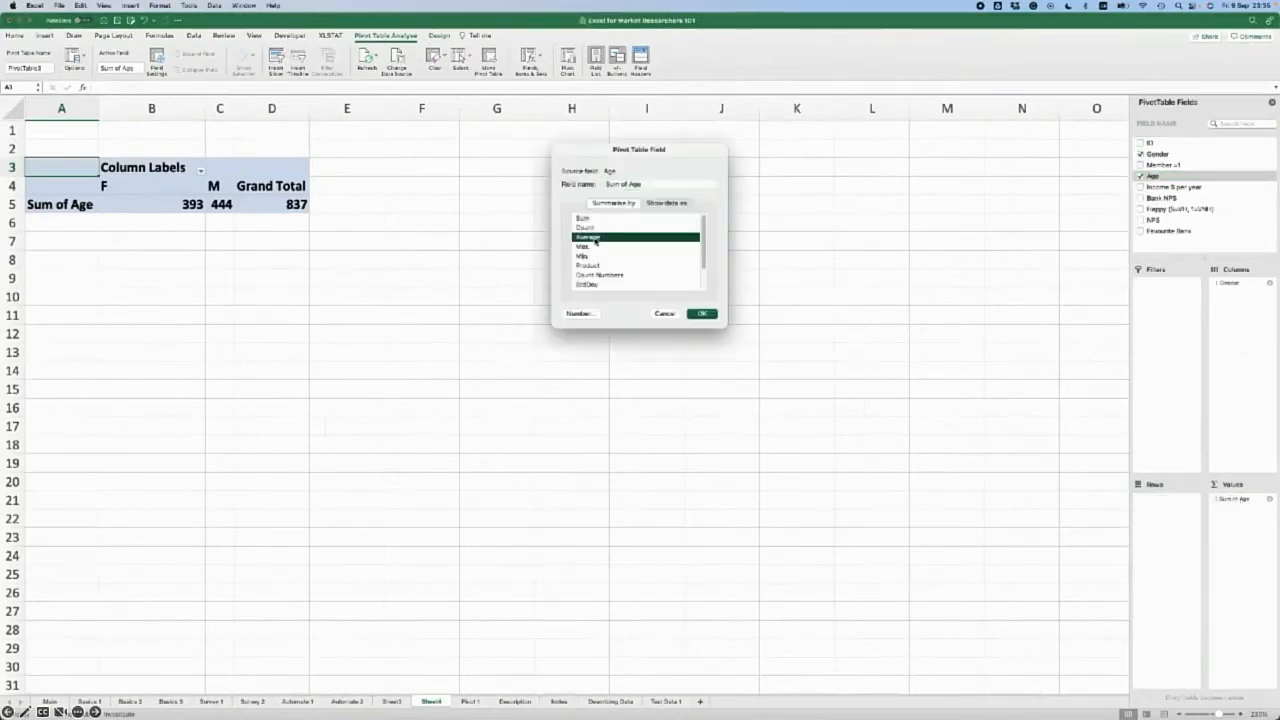
{"action": "left_click", "coordinate": [702, 315]}
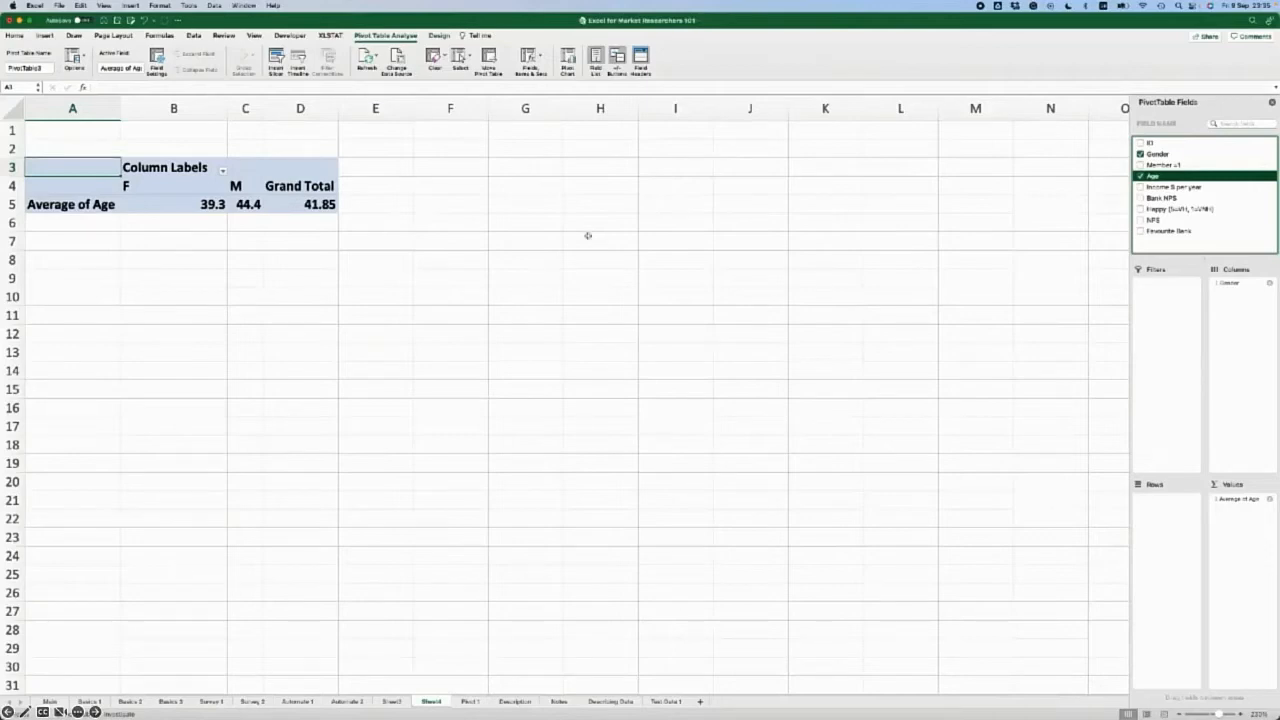
- Add Income $ per year to the pivot values summarised by Average, and move the Values field from columns to rows
{"action": "left_click", "coordinate": [1141, 187]}
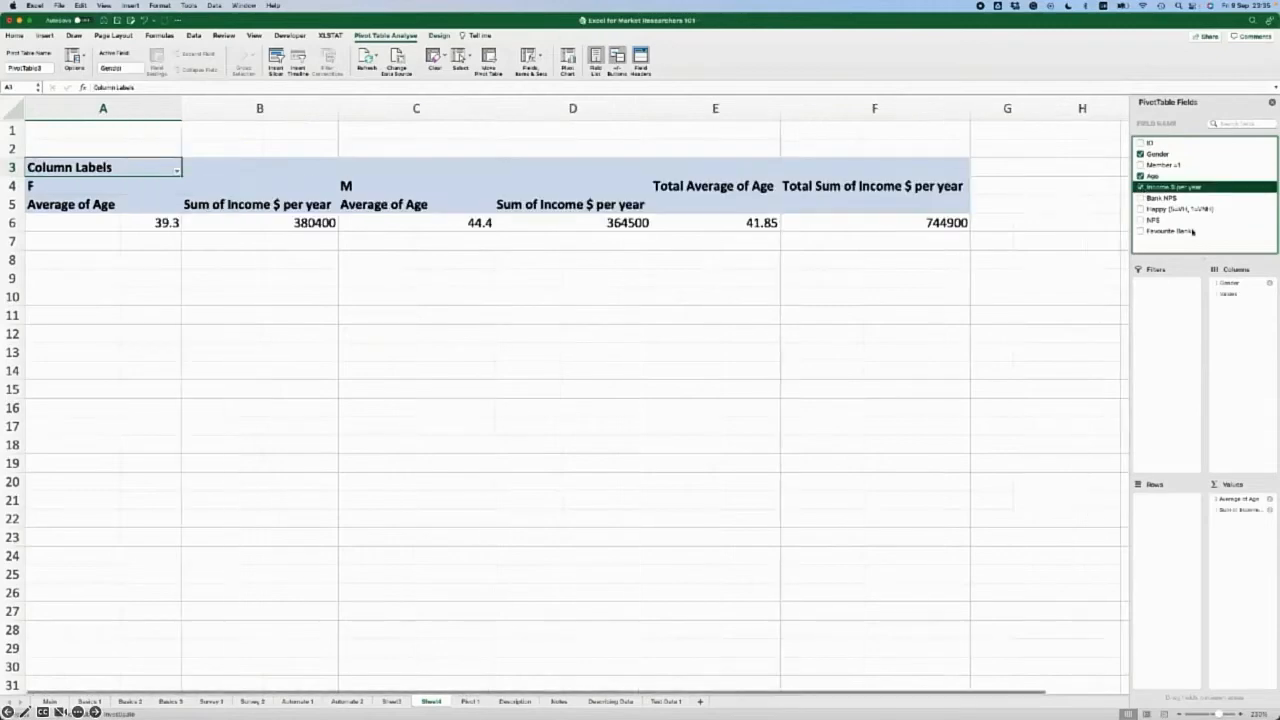
{"action": "left_click", "coordinate": [1237, 511]}
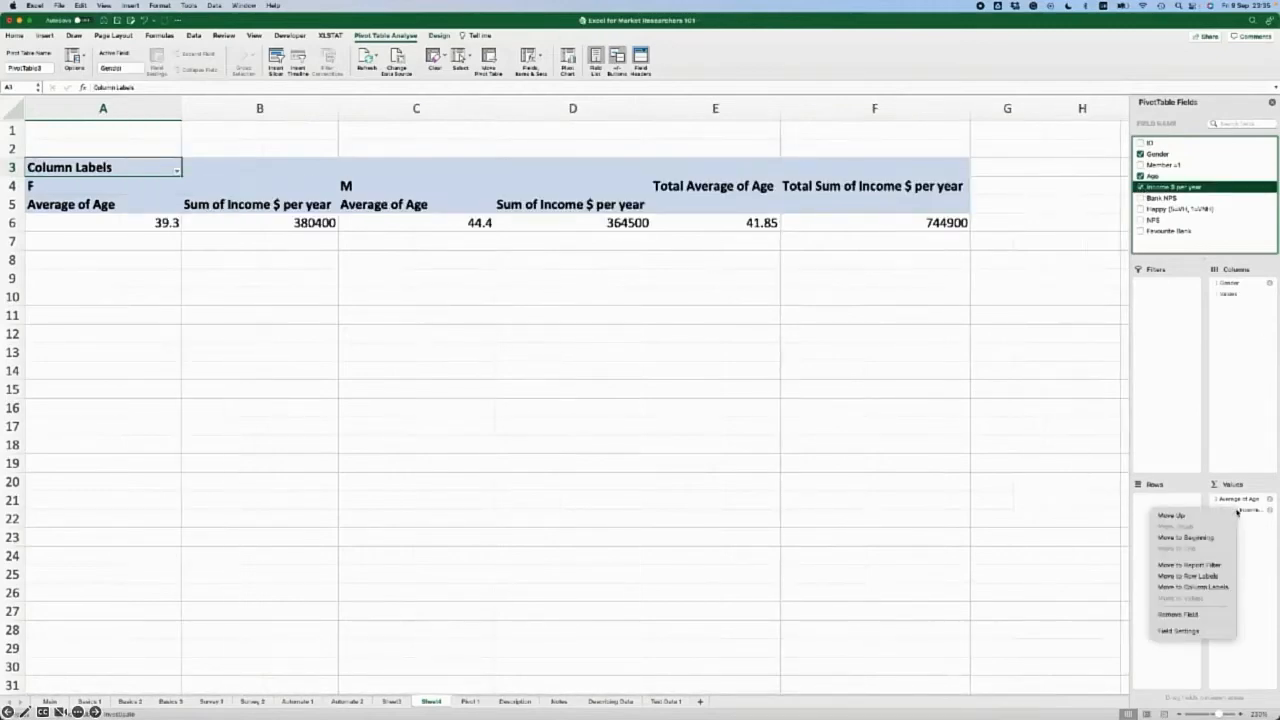
{"action": "left_click", "coordinate": [1185, 631]}
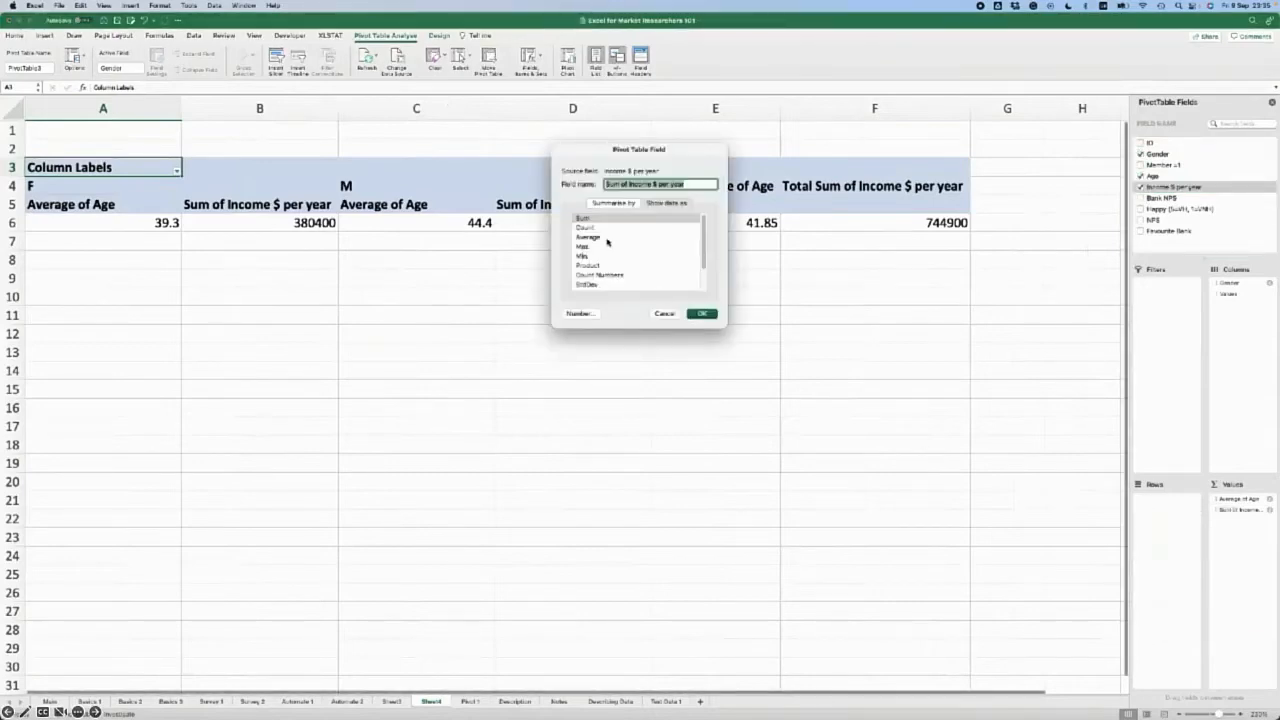
{"action": "left_click", "coordinate": [607, 240]}
{"action": "left_click", "coordinate": [701, 314]}
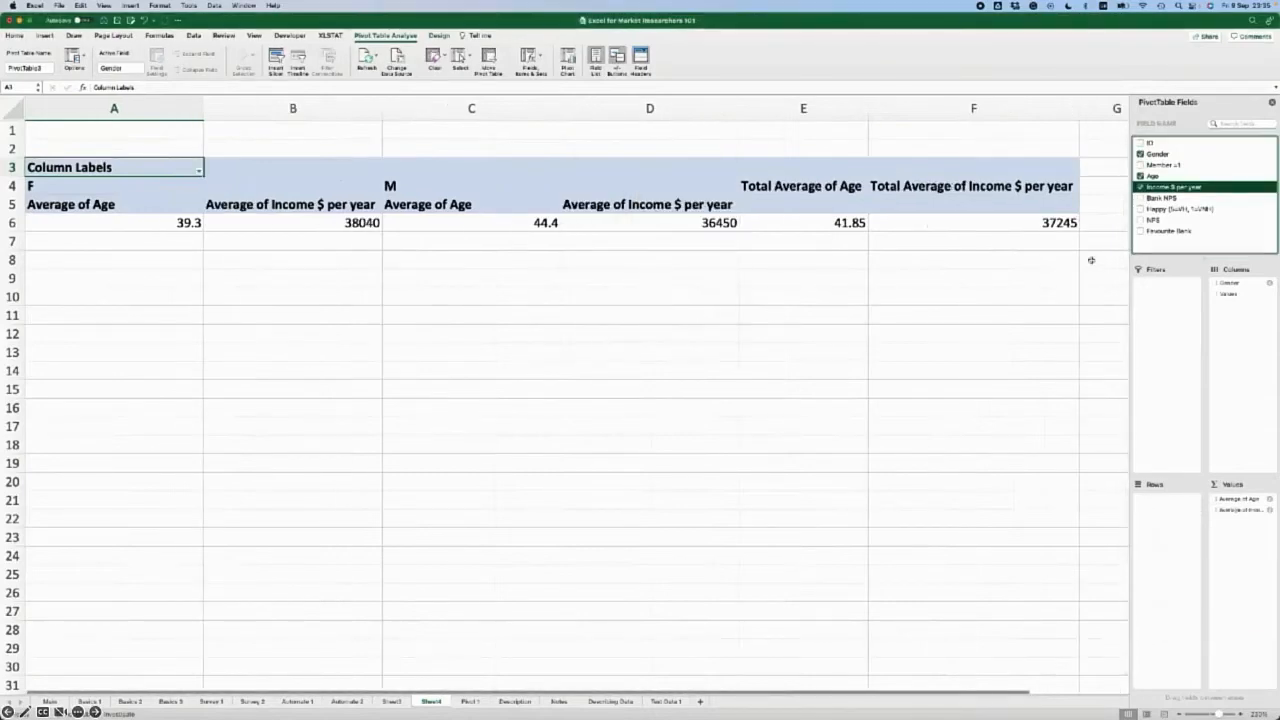
{"action": "left_click_drag", "start_coordinate": [1226, 294], "coordinate": [1188, 527]}
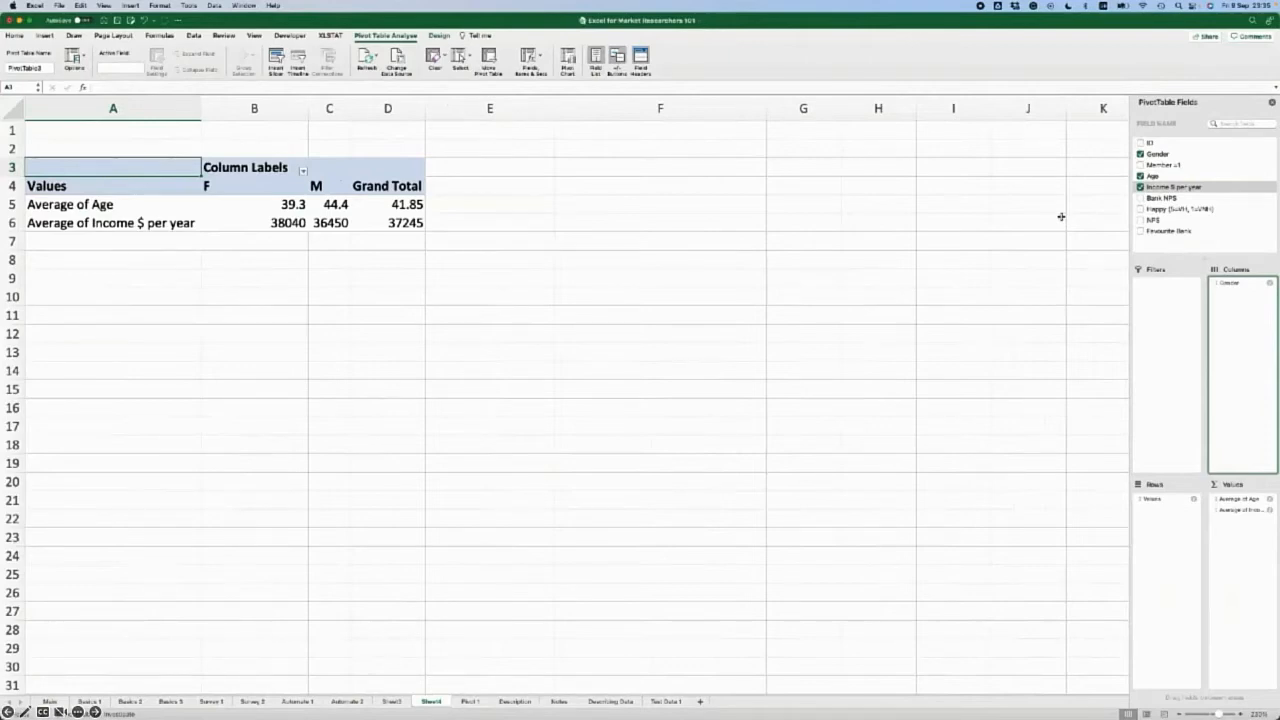
- Add the Bank NPS field to the pivot table values and summarise it by Average
{"action": "left_click", "coordinate": [1140, 199]}
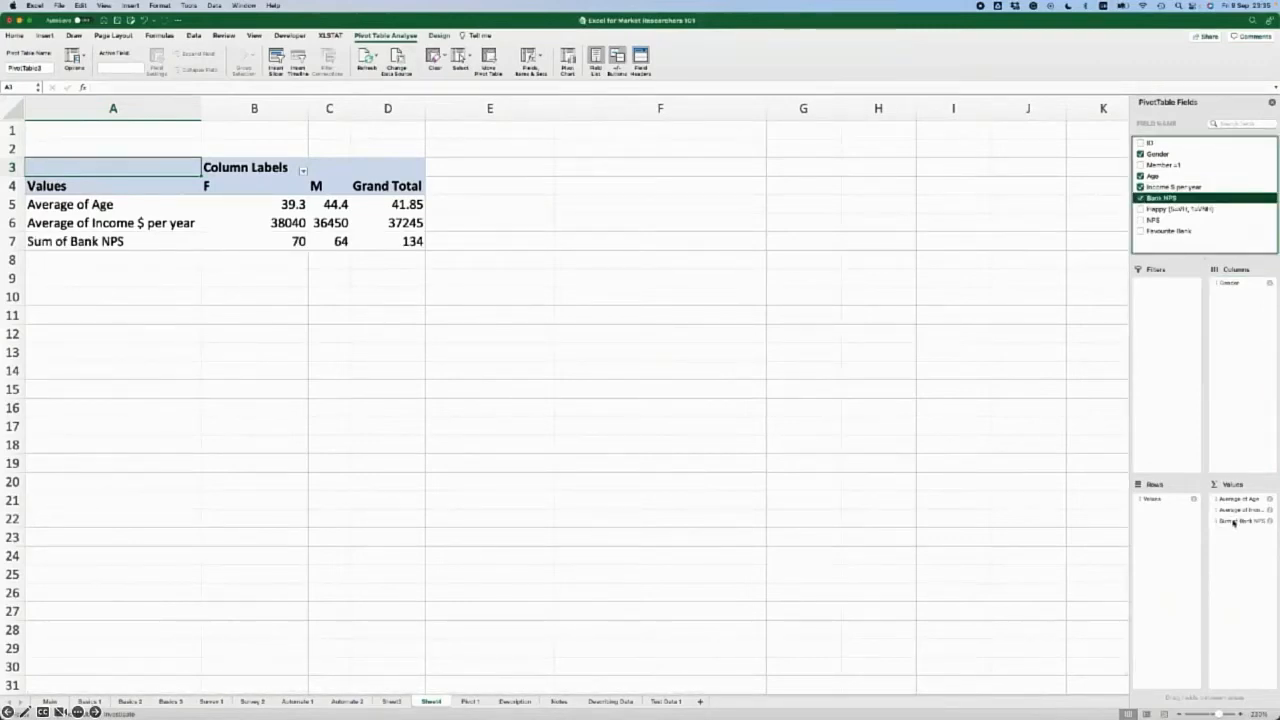
{"action": "left_click", "coordinate": [1234, 521]}
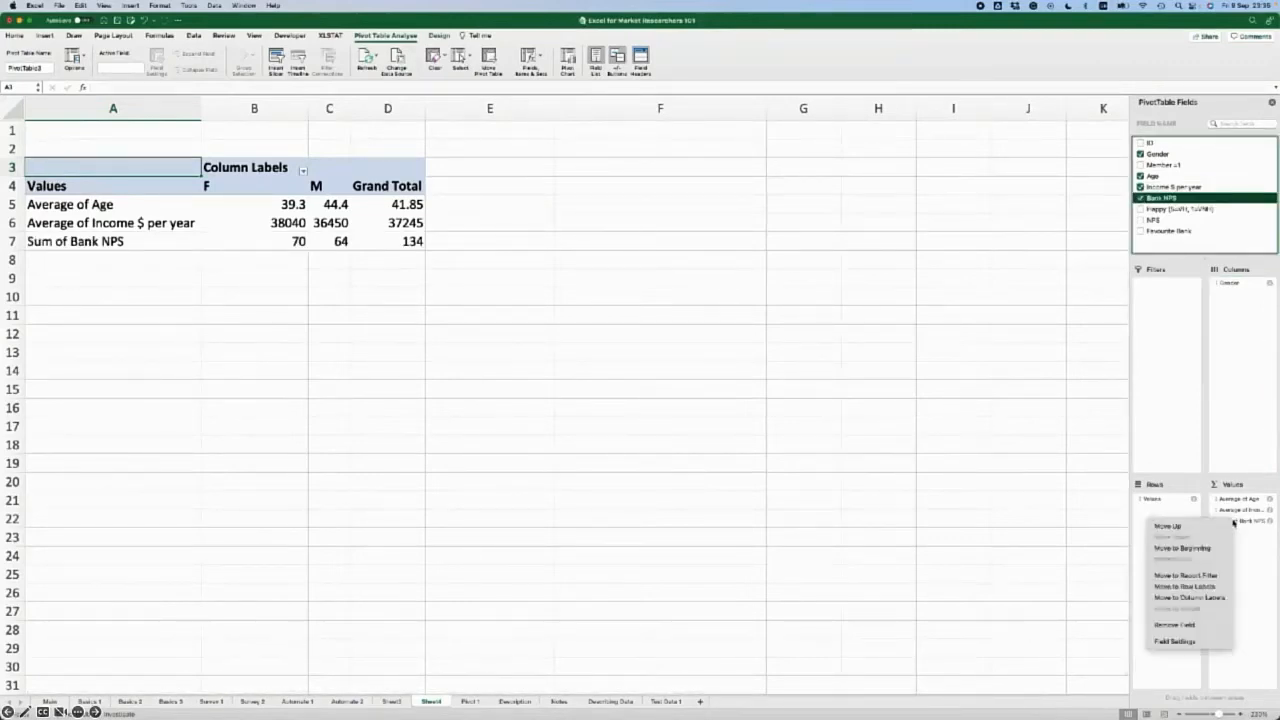
{"action": "left_click", "coordinate": [1177, 642]}
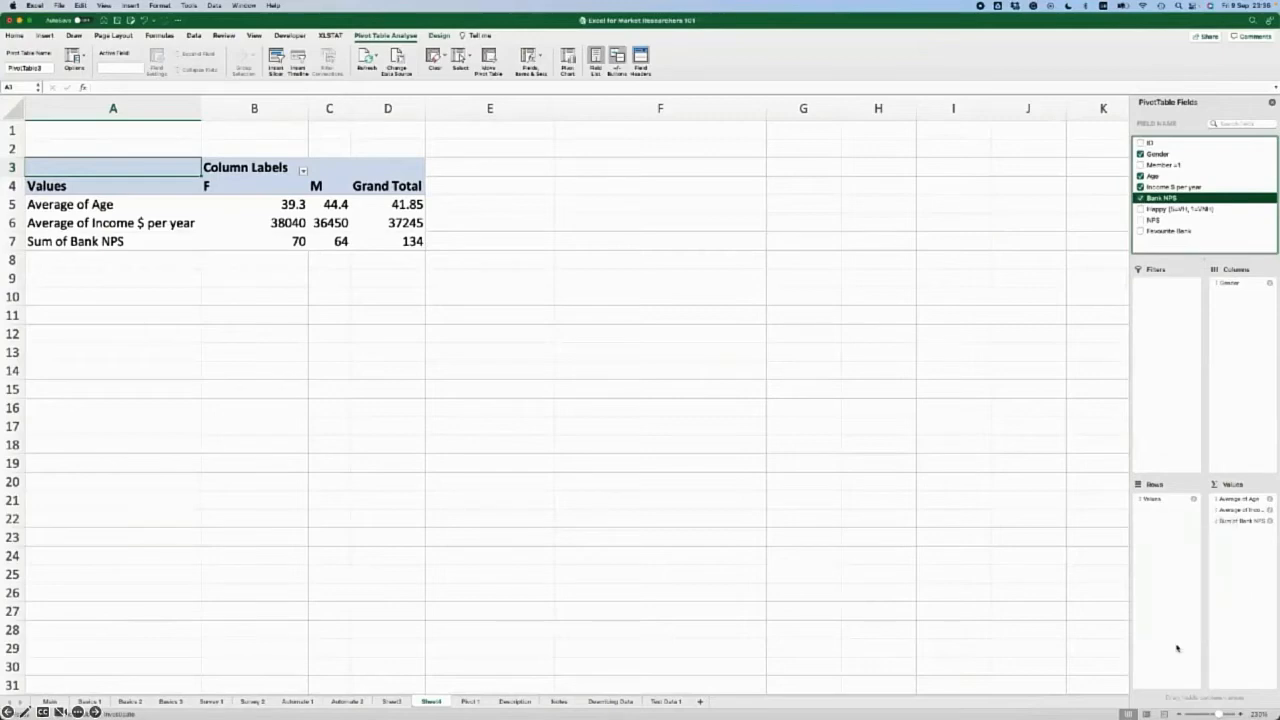
{"action": "left_click", "coordinate": [588, 237]}
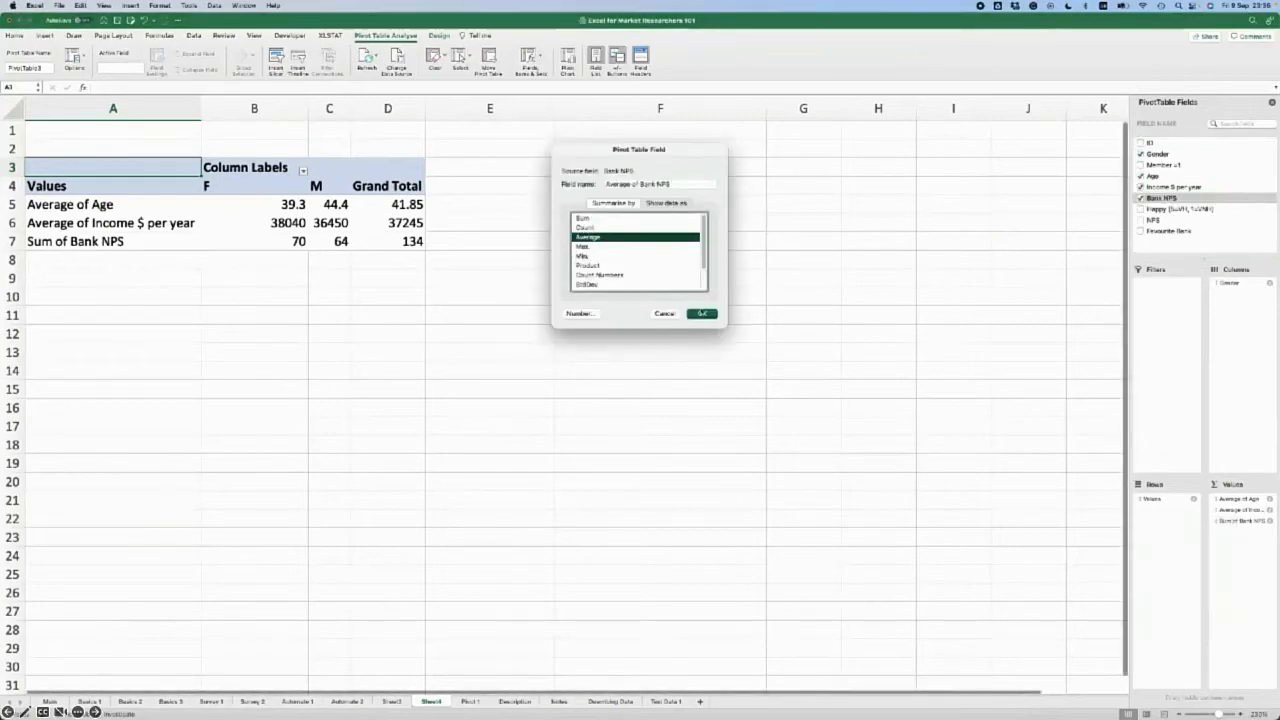
{"action": "left_click", "coordinate": [703, 314]}
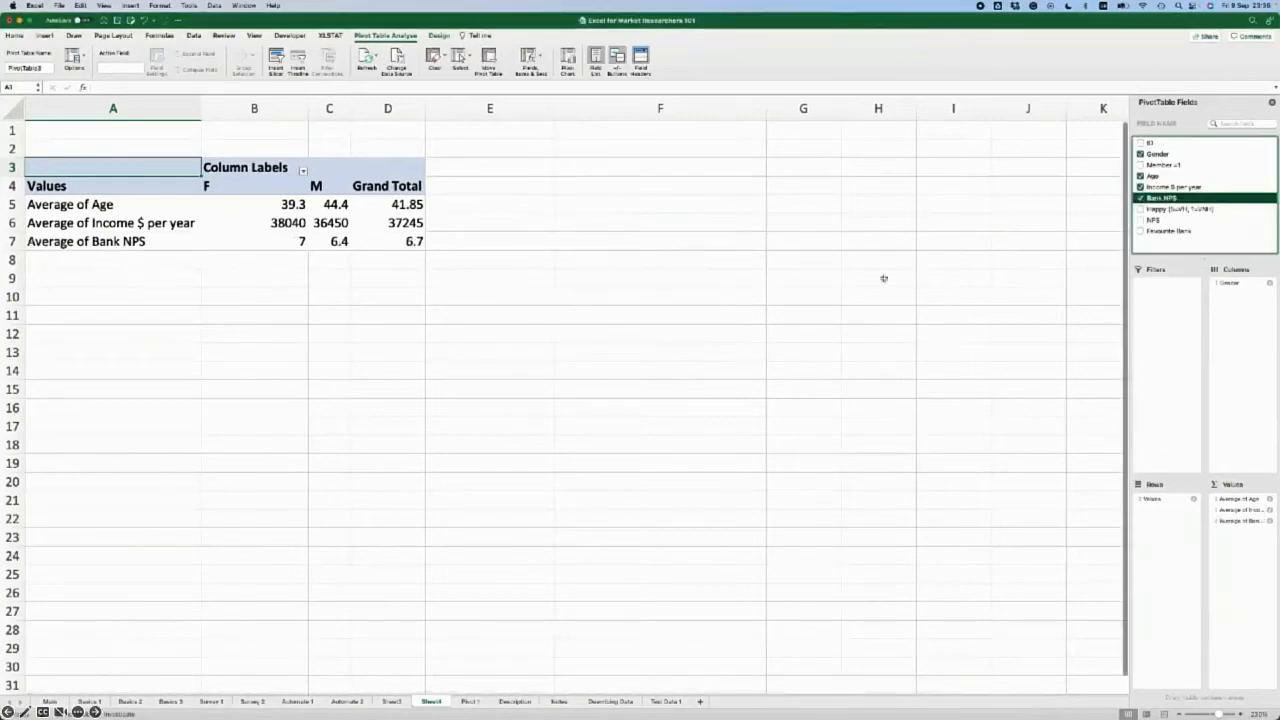
- Add Happy (5=VH, 1=VNH) to the pivot values summarised by Average, and add Gender to the values as a count
{"action": "left_click", "coordinate": [1141, 210]}
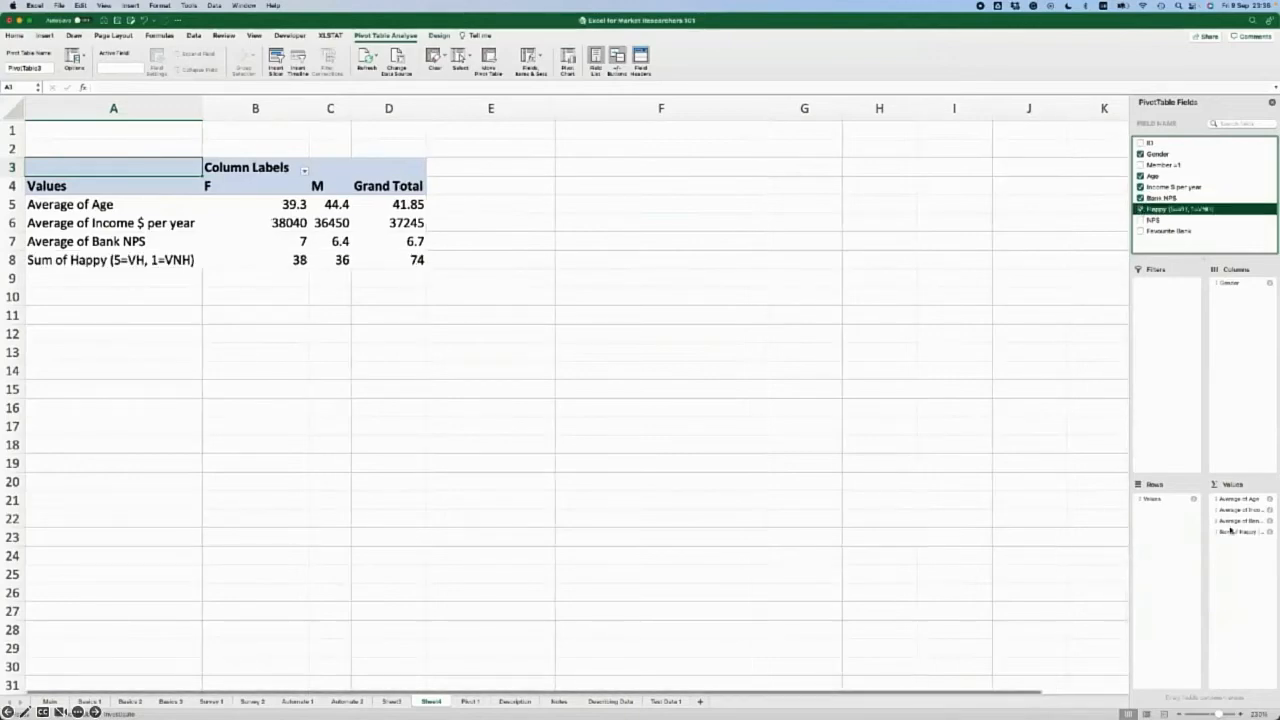
{"action": "left_click", "coordinate": [1230, 533]}
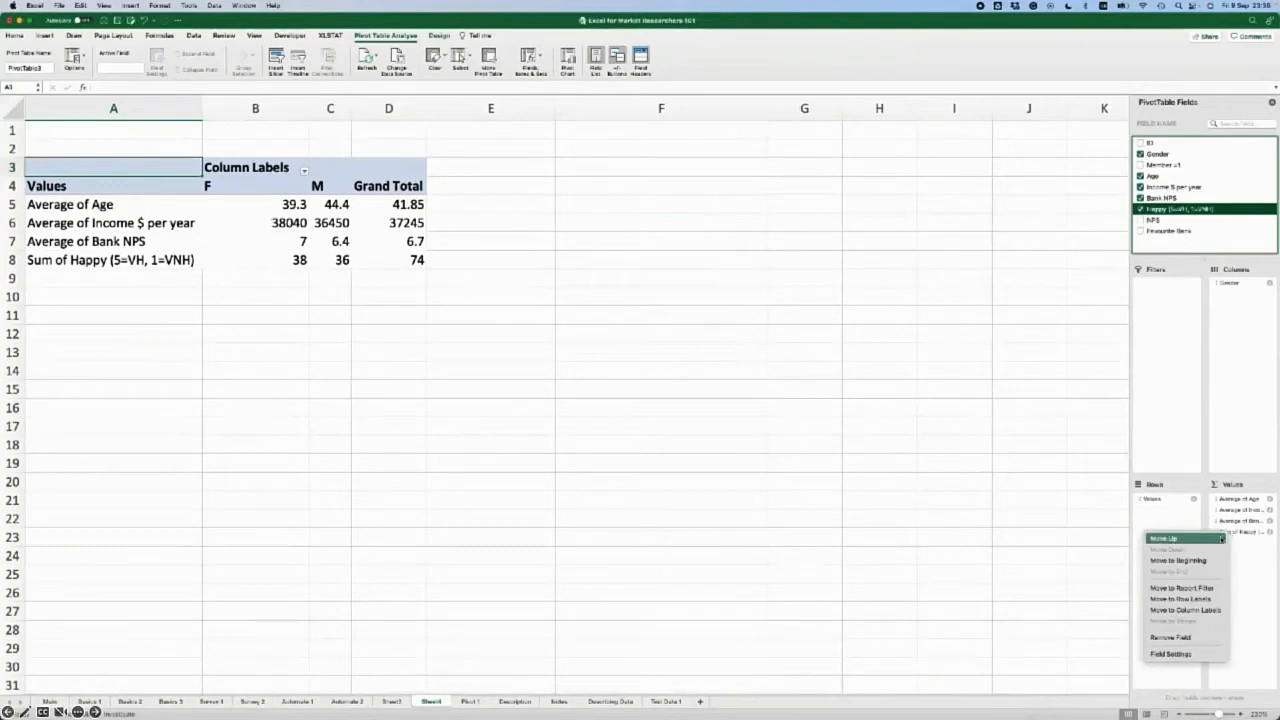
{"action": "left_click", "coordinate": [1172, 654]}
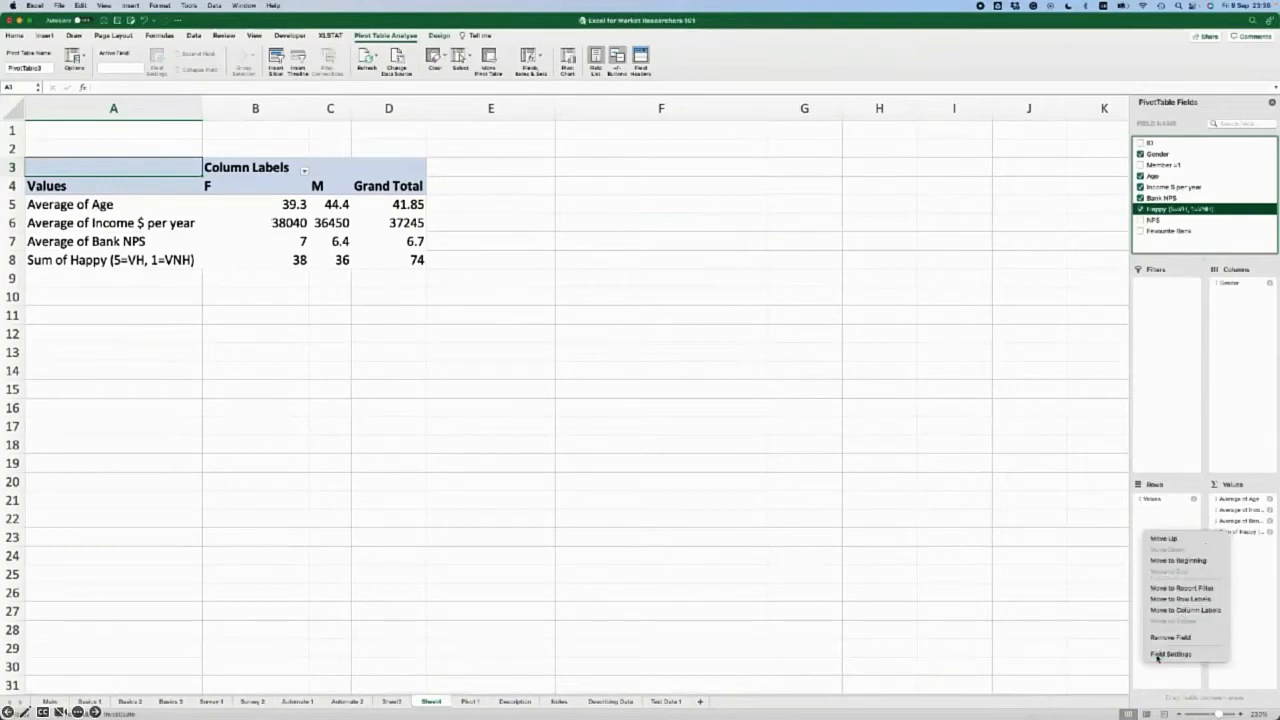
{"action": "left_click", "coordinate": [637, 238]}
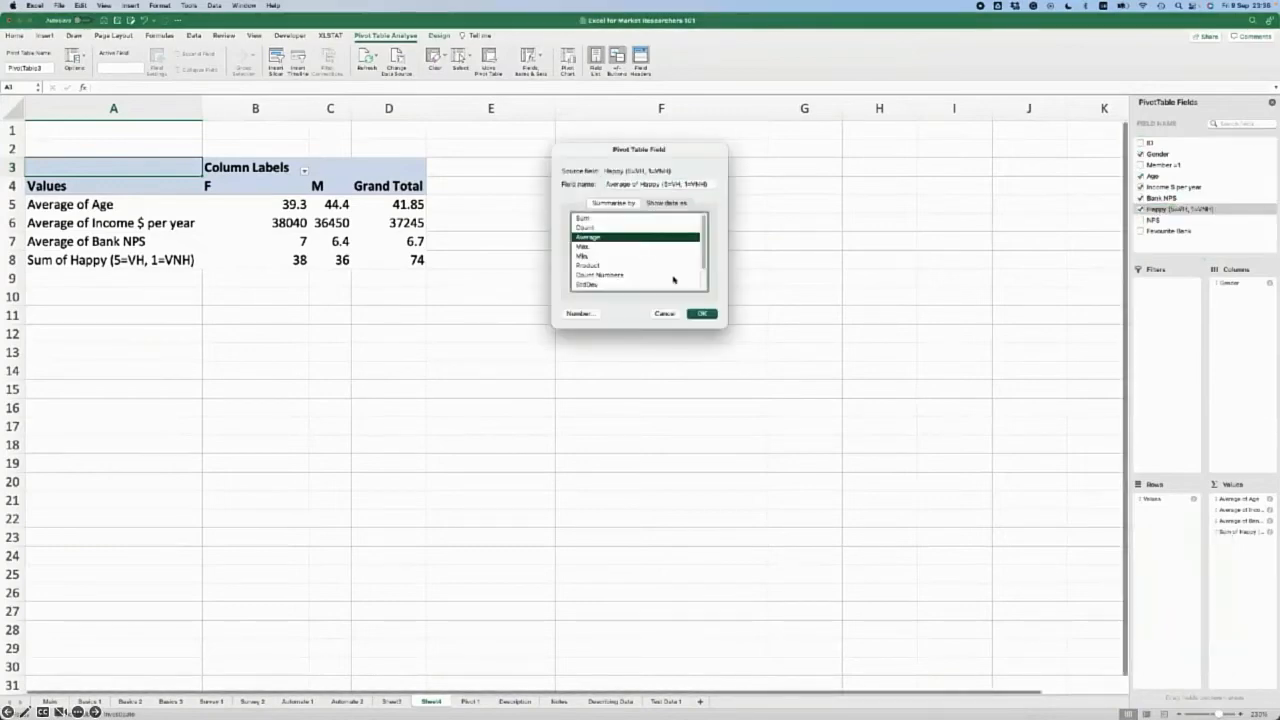
{"action": "left_click", "coordinate": [703, 314]}
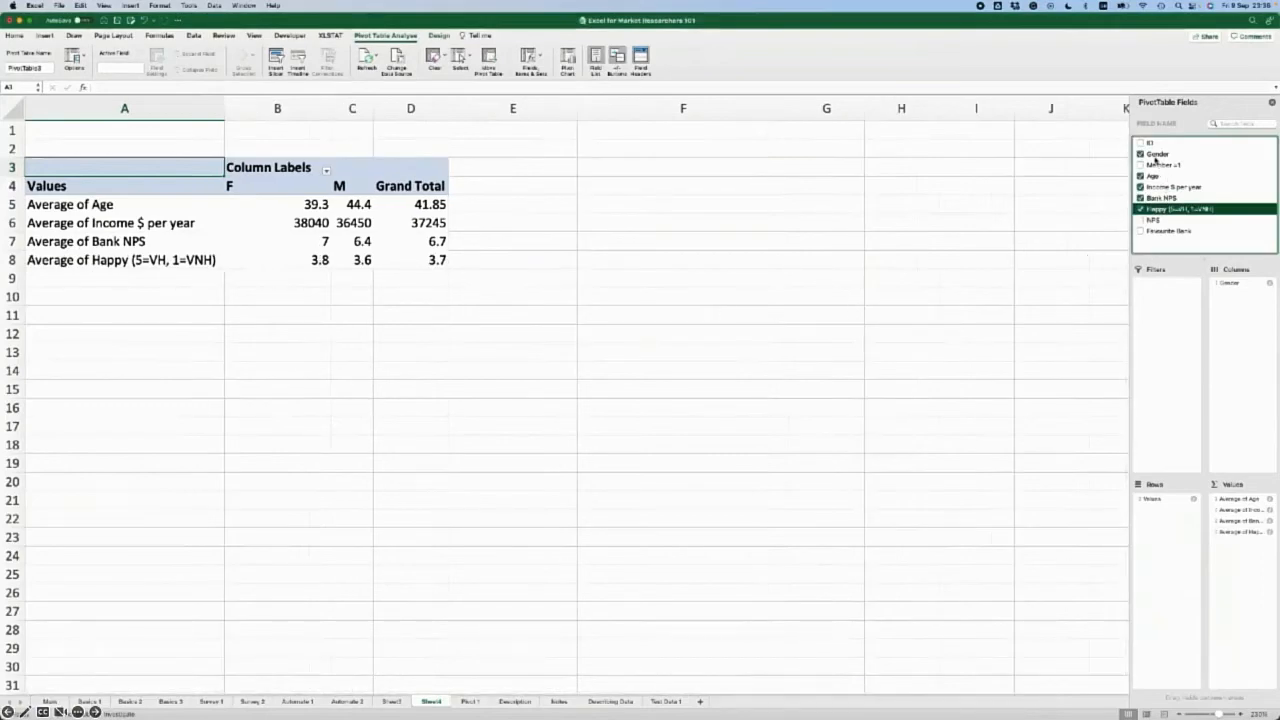
{"action": "left_click_drag", "start_coordinate": [1156, 157], "coordinate": [1254, 551]}
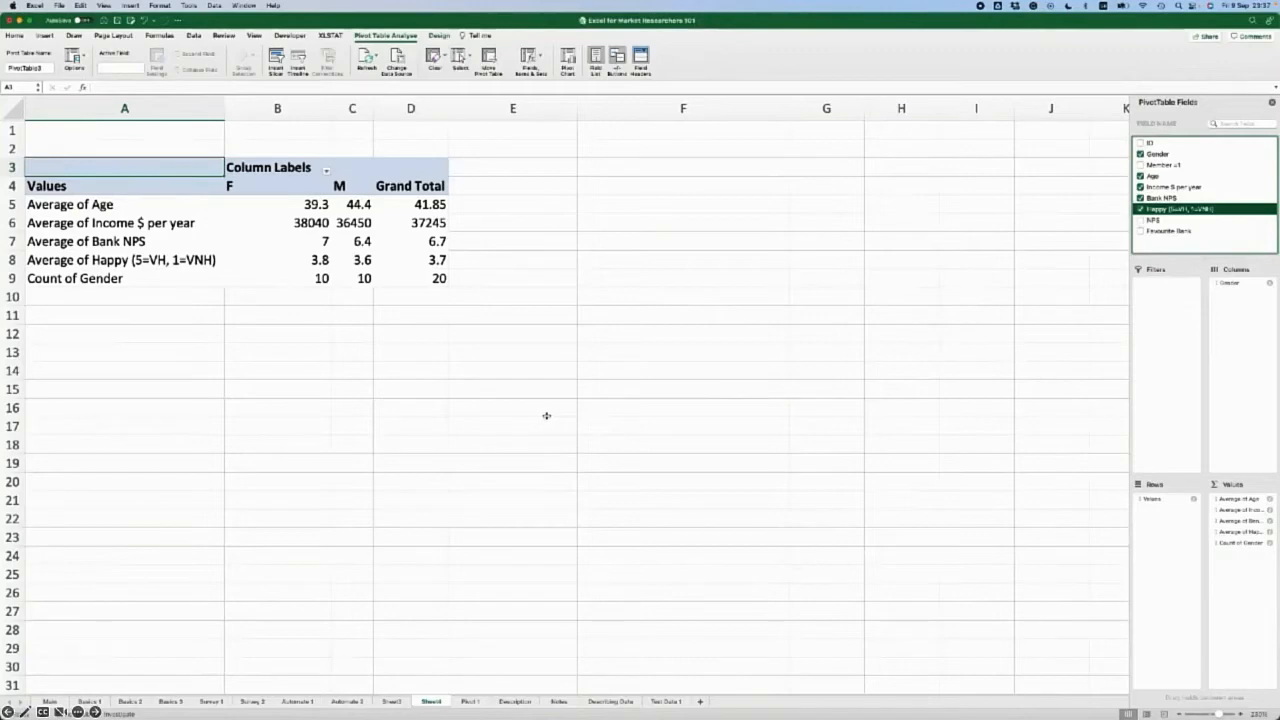
- Remove the Gender count and the Happy, Bank NPS, Income and Age averages from the pivot values, keeping Gender in columns
{"action": "left_click", "coordinate": [1240, 543]}
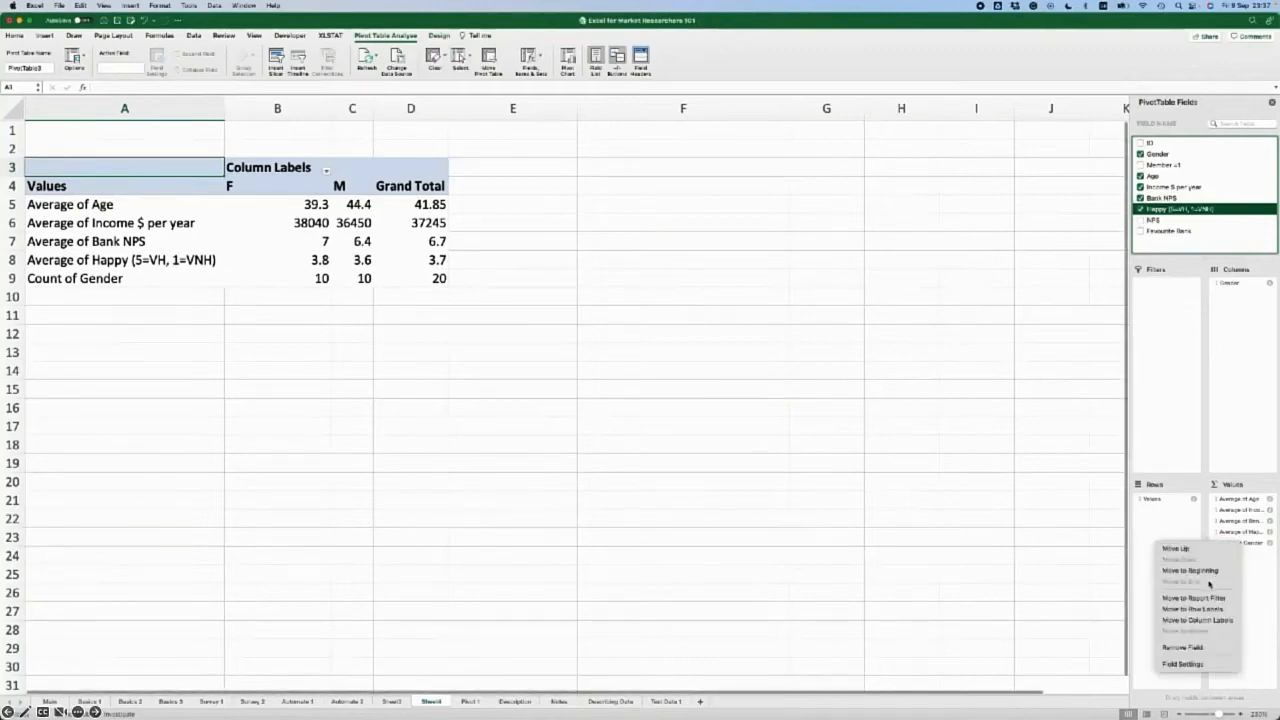
{"action": "left_click", "coordinate": [1184, 648]}
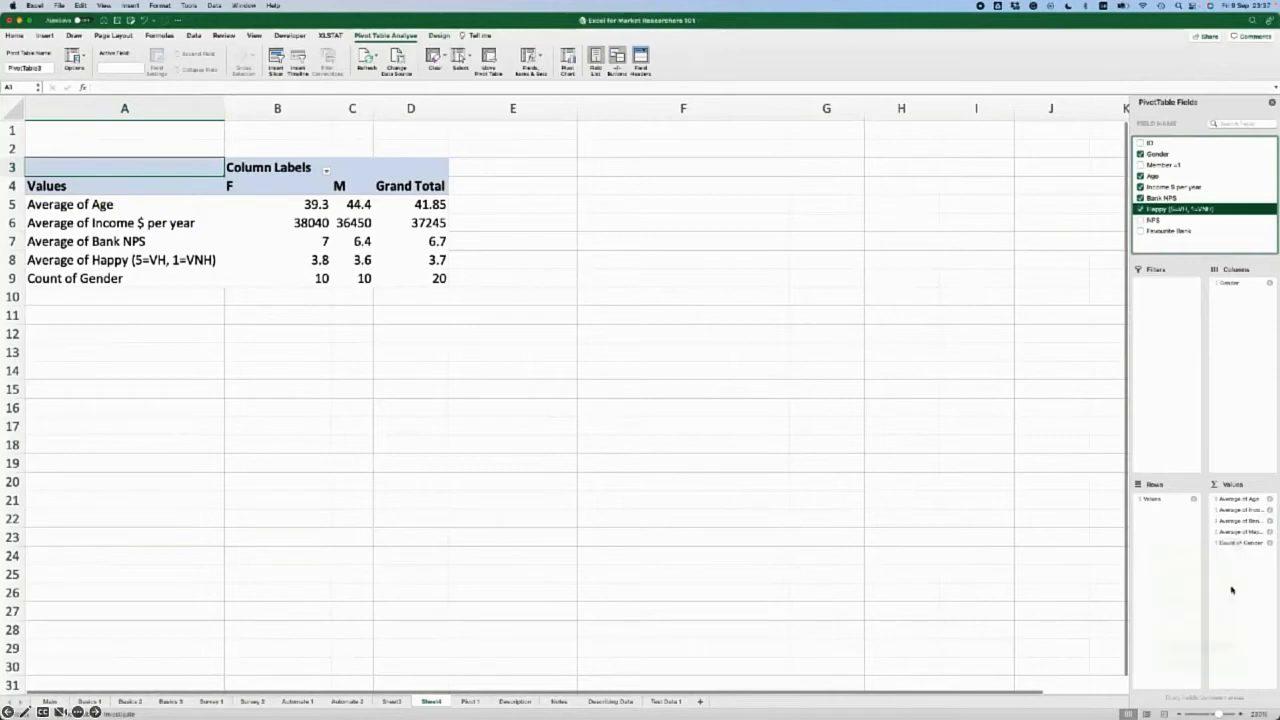
{"action": "left_click", "coordinate": [1238, 532]}
{"action": "left_click", "coordinate": [1176, 639]}
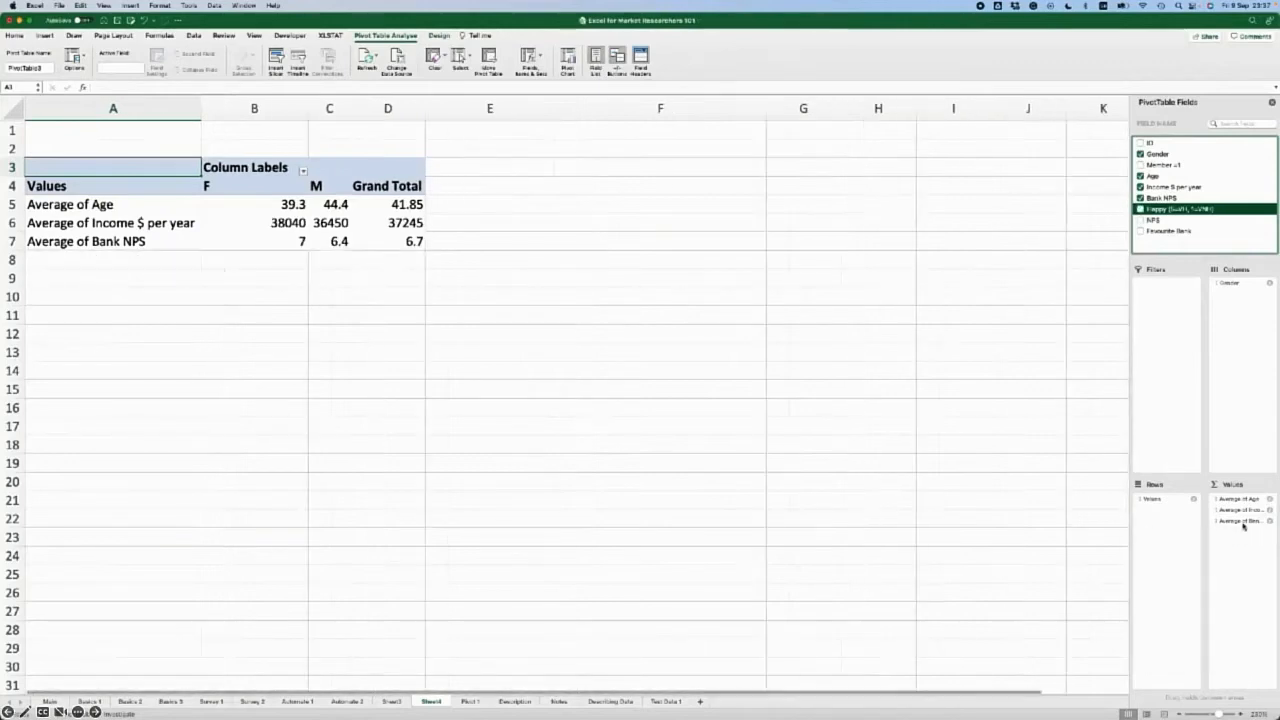
{"action": "left_click", "coordinate": [1248, 521]}
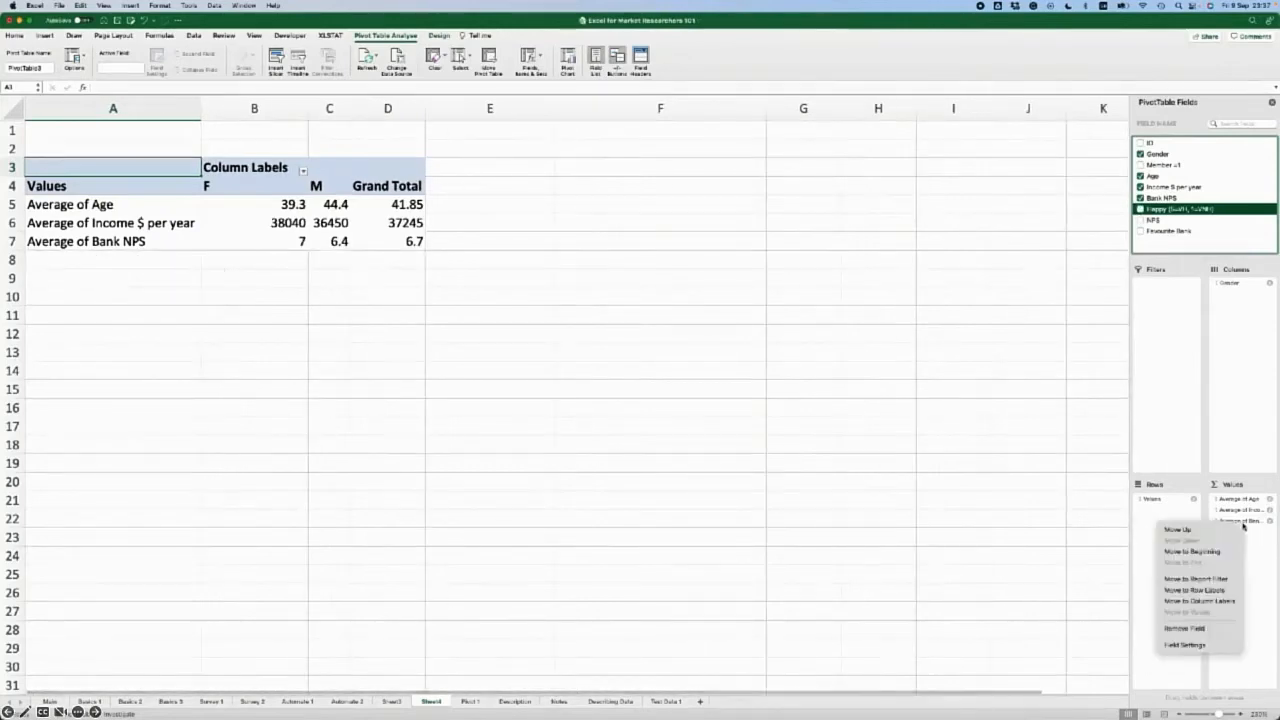
{"action": "left_click", "coordinate": [1184, 628]}
{"action": "left_click", "coordinate": [1244, 512]}
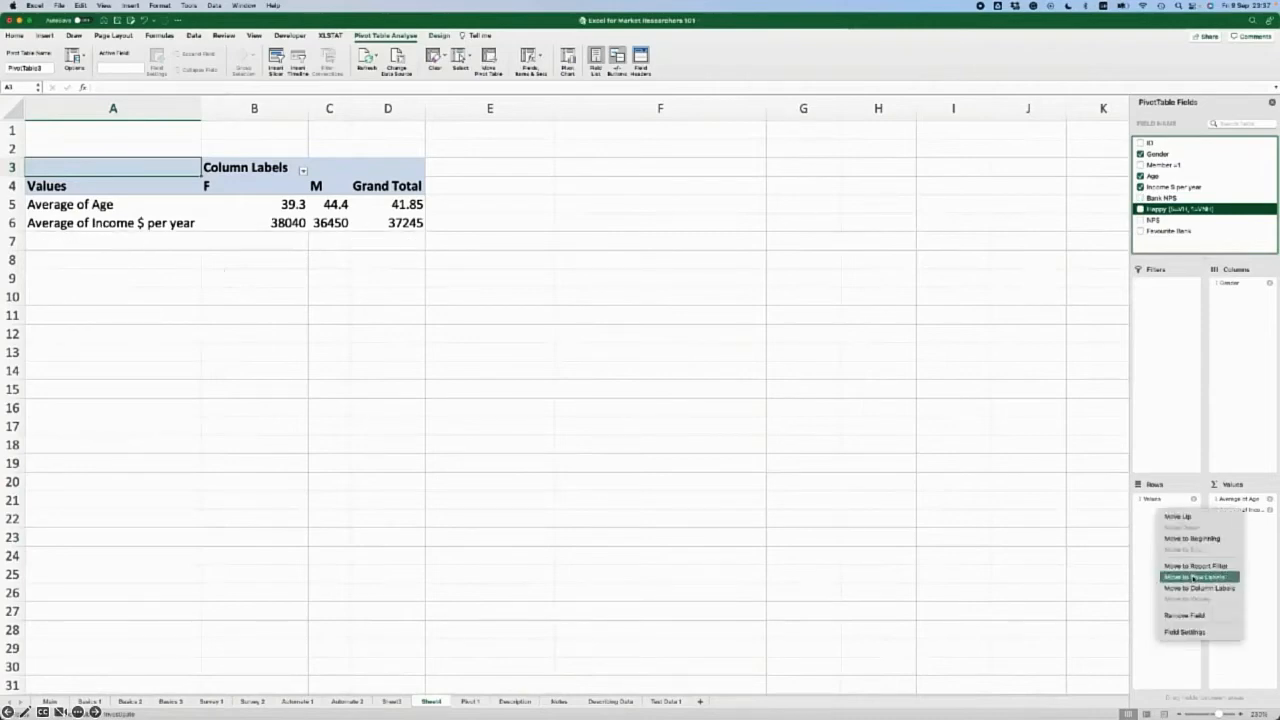
{"action": "left_click", "coordinate": [1185, 615]}
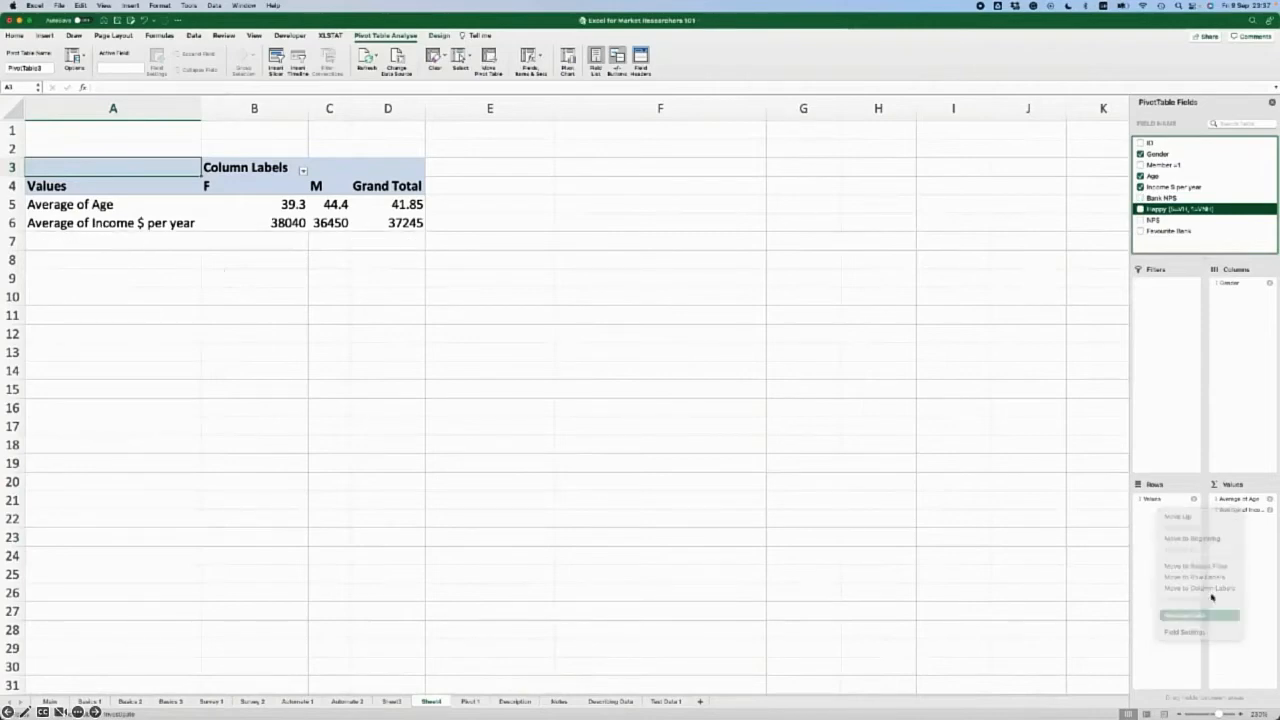
{"action": "left_click", "coordinate": [1244, 503]}
{"action": "left_click", "coordinate": [1180, 604]}
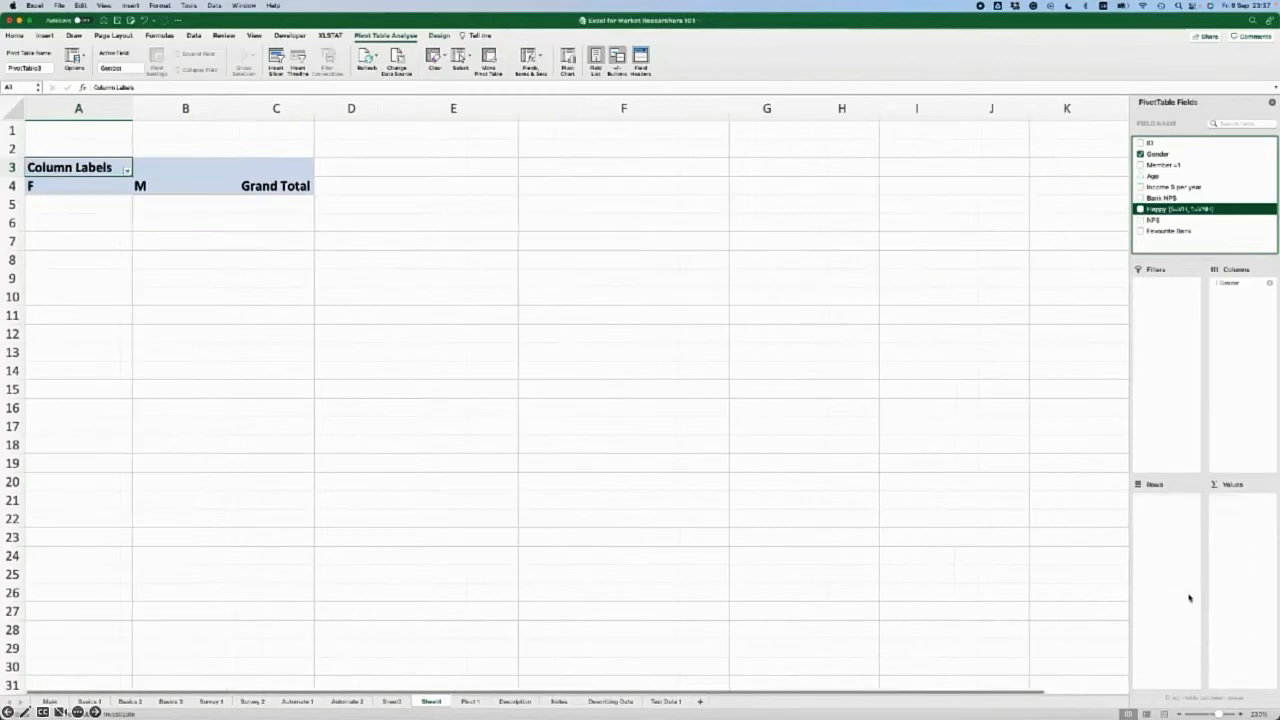
- Add NPS to the pivot table rows and include it twice in the values as a count
{"action": "left_click", "coordinate": [1141, 220]}
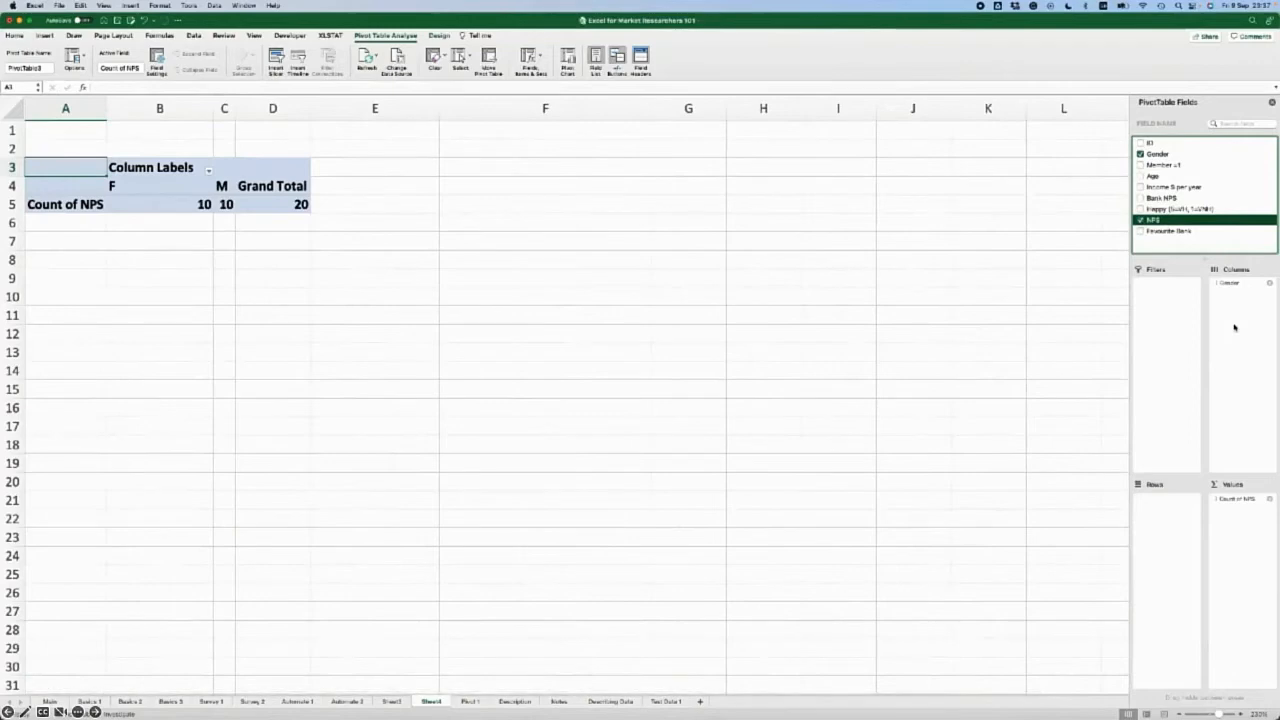
{"action": "left_click_drag", "start_coordinate": [1178, 226], "coordinate": [1190, 512]}
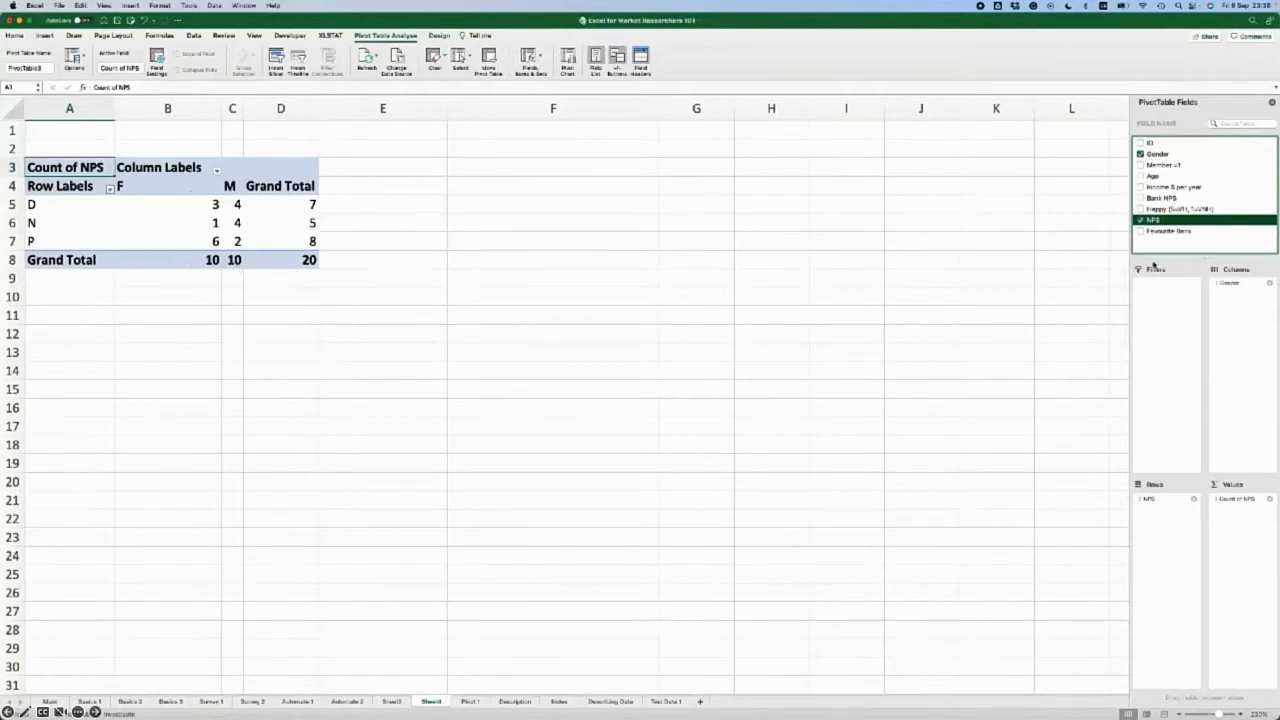
{"action": "left_click_drag", "start_coordinate": [1153, 221], "coordinate": [1260, 524]}
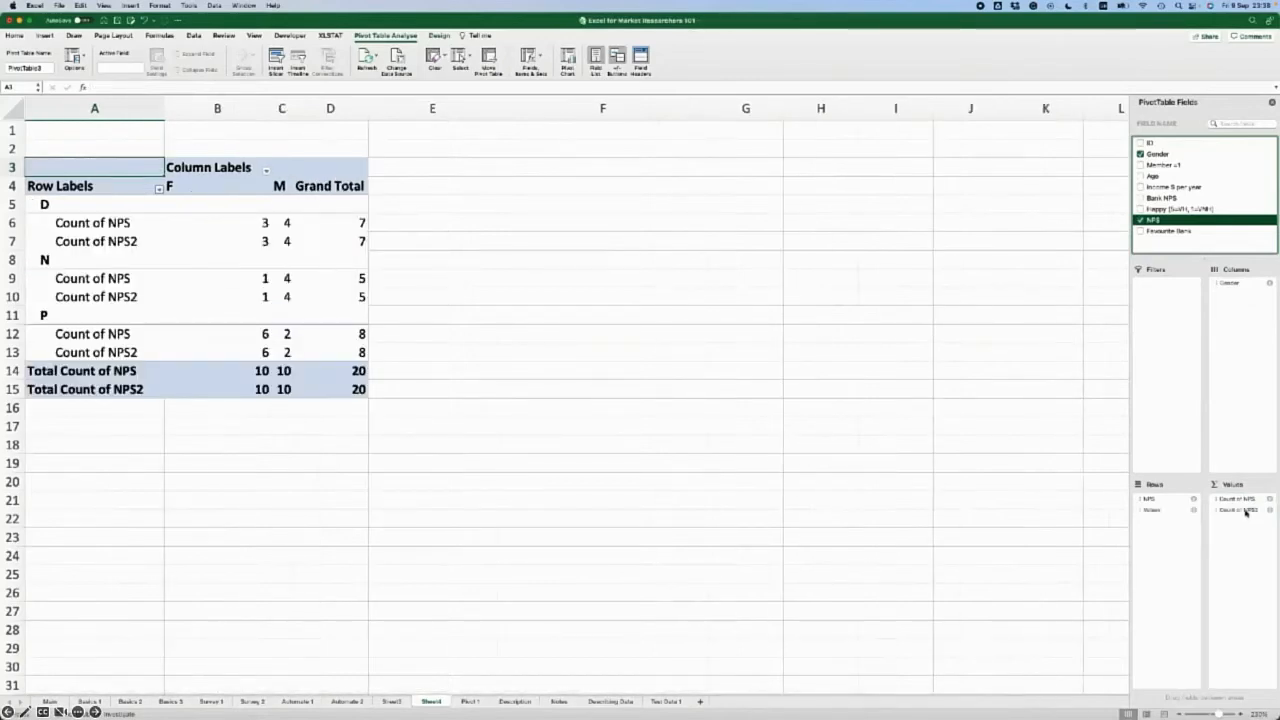
- Show the second NPS count in the pivot values as % of Column Total
{"action": "right_click", "coordinate": [1245, 511]}
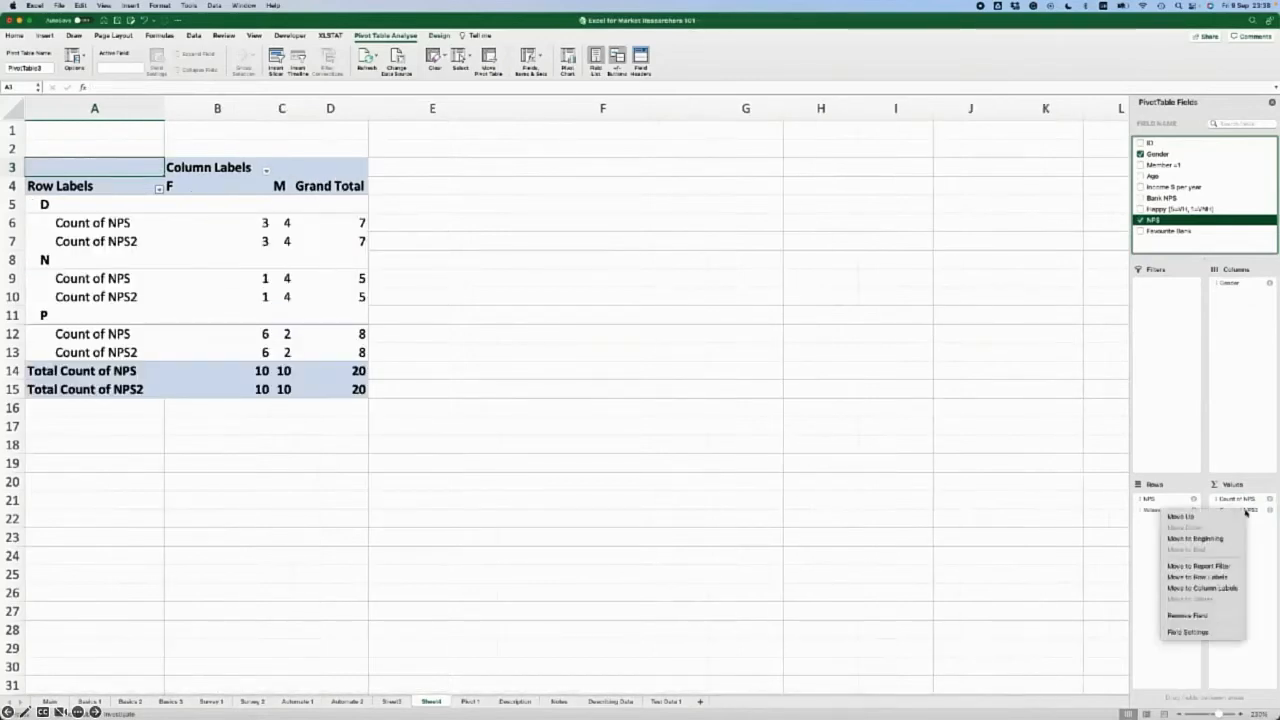
{"action": "left_click", "coordinate": [1205, 632]}
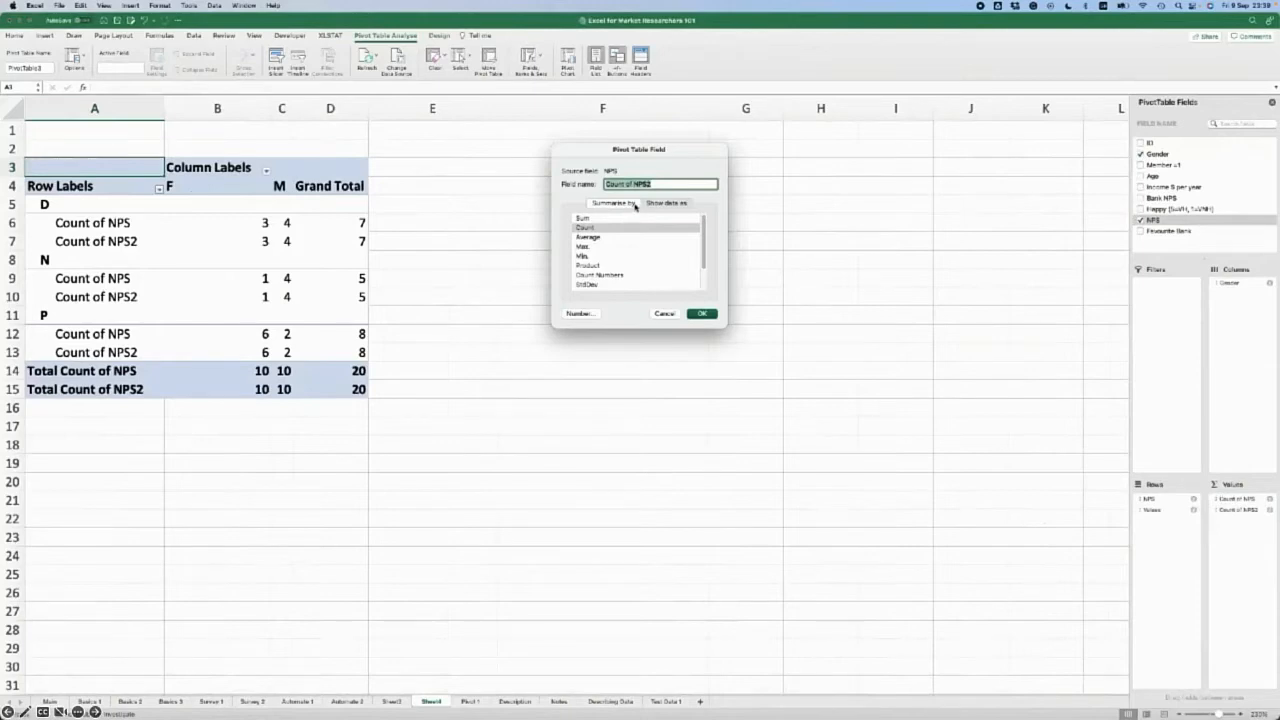
{"action": "left_click", "coordinate": [664, 204]}
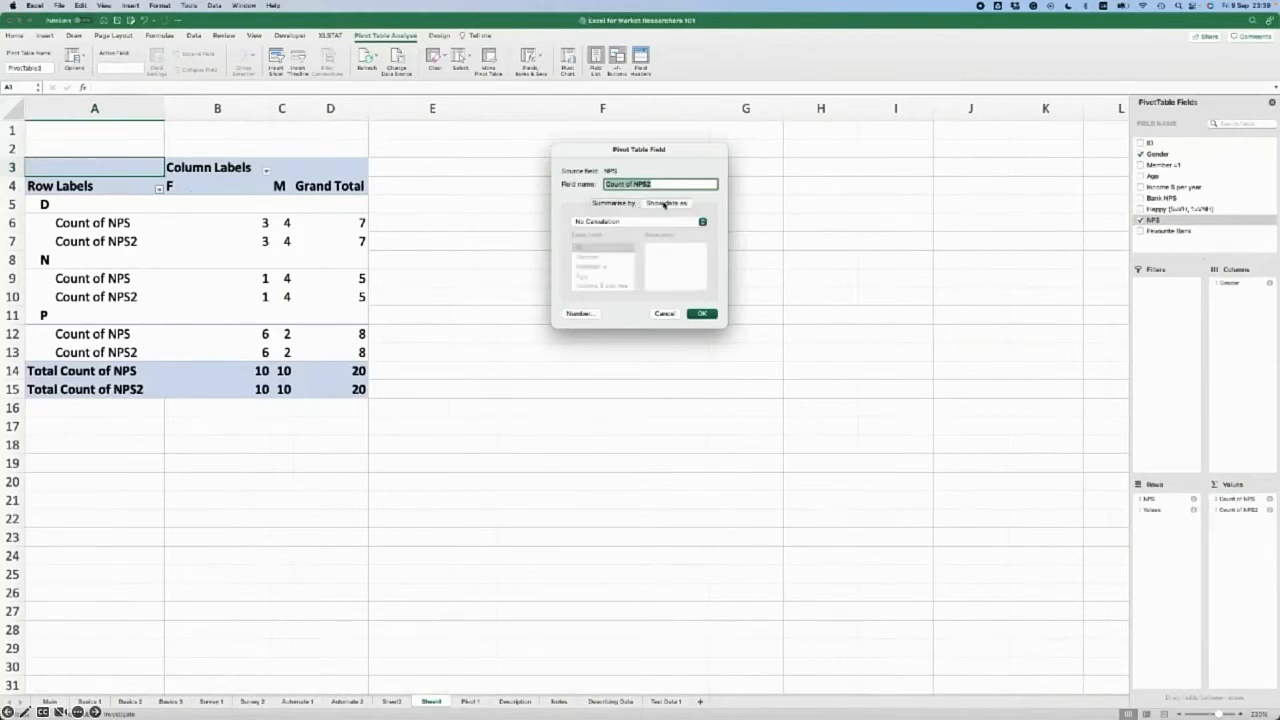
{"action": "left_click", "coordinate": [658, 222]}
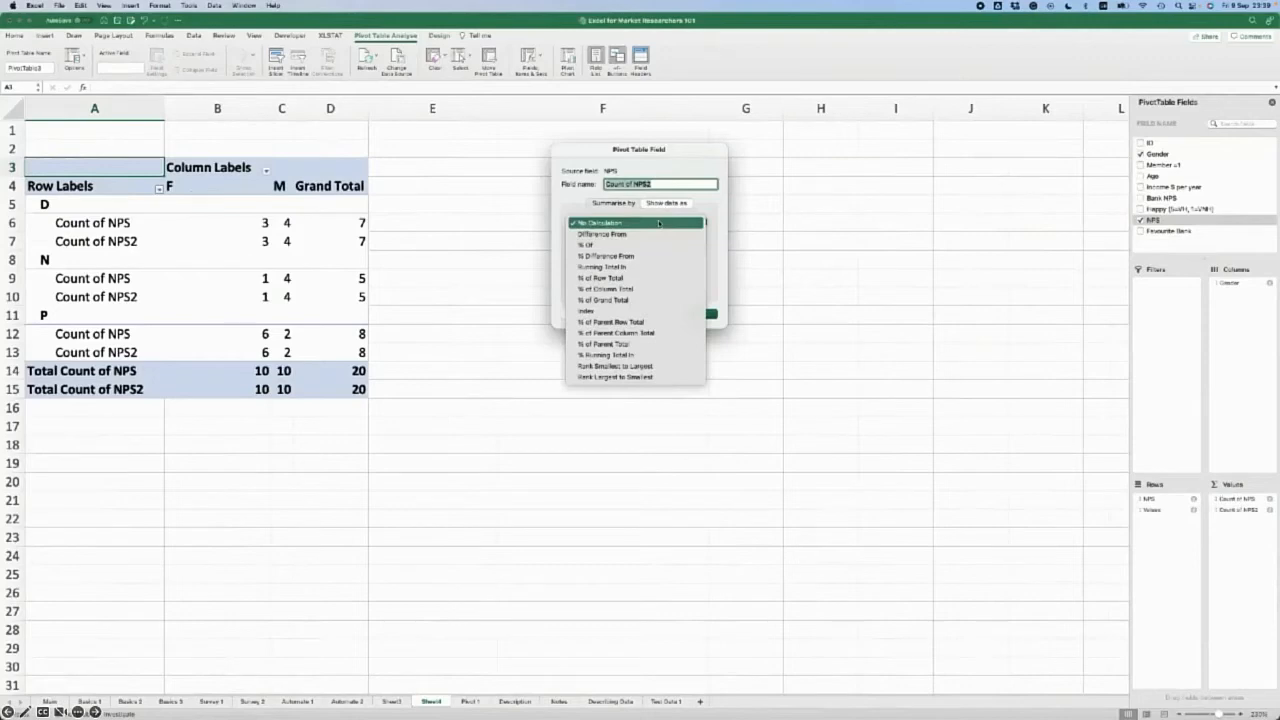
{"action": "left_click", "coordinate": [626, 291]}
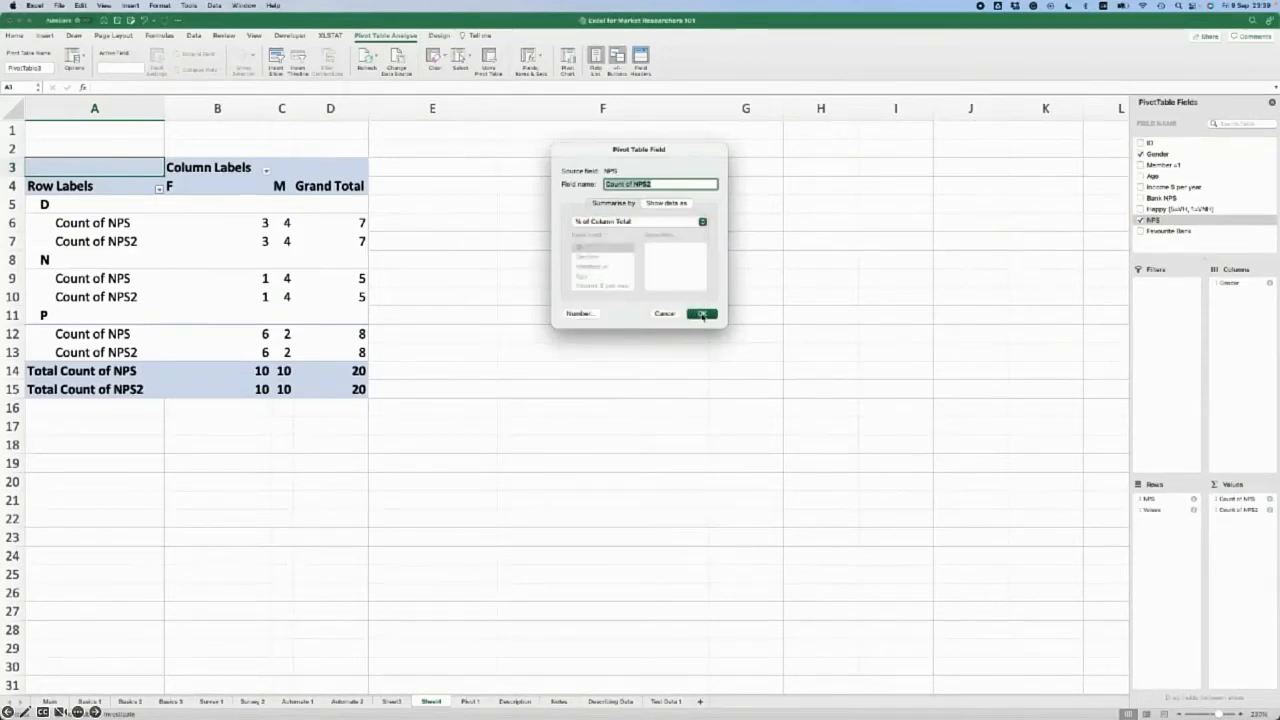
{"action": "left_click", "coordinate": [702, 314]}
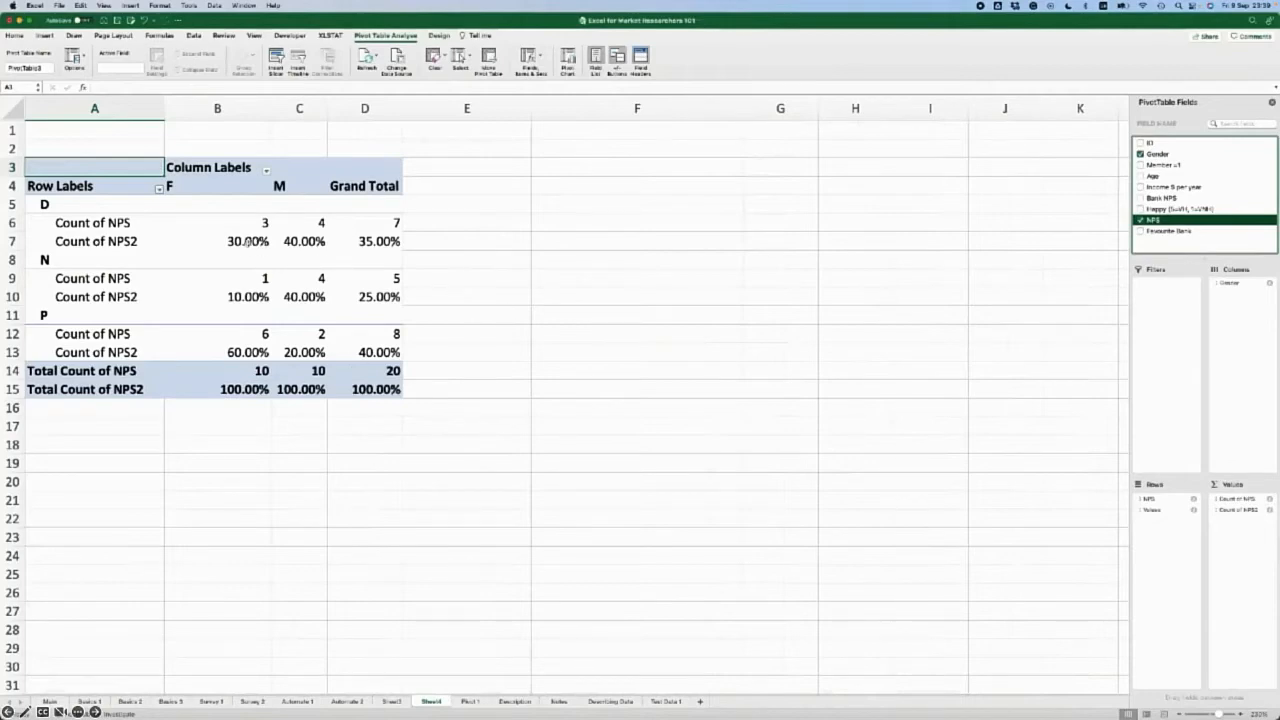
- Format all NPS percentages in the pivot table, including the total row, with no decimal places
{"action": "left_click_drag", "start_coordinate": [247, 241], "coordinate": [350, 246]}
{"action": "left_click_drag", "start_coordinate": [245, 289], "coordinate": [366, 300]}
{"action": "left_click_drag", "start_coordinate": [237, 353], "coordinate": [370, 353]}
{"action": "left_click", "coordinate": [245, 388]}
{"action": "left_click_drag", "start_coordinate": [247, 388], "coordinate": [352, 384]}
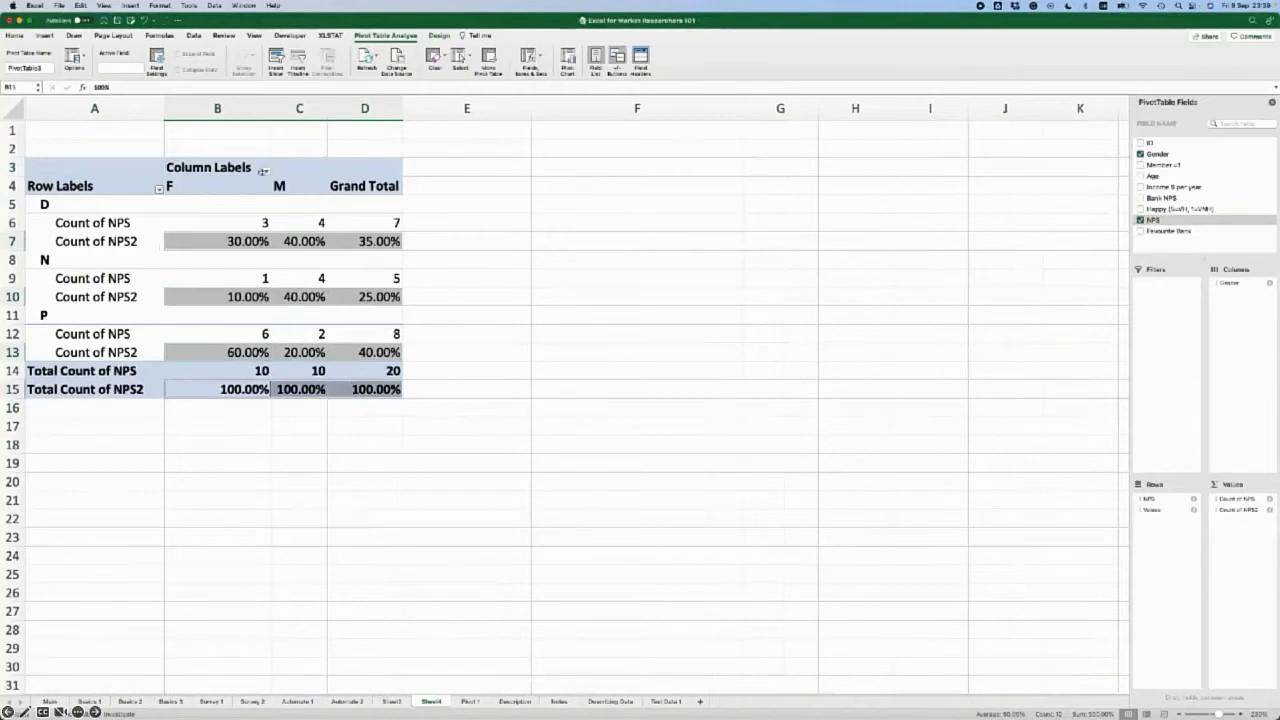
{"action": "left_click", "coordinate": [14, 36]}
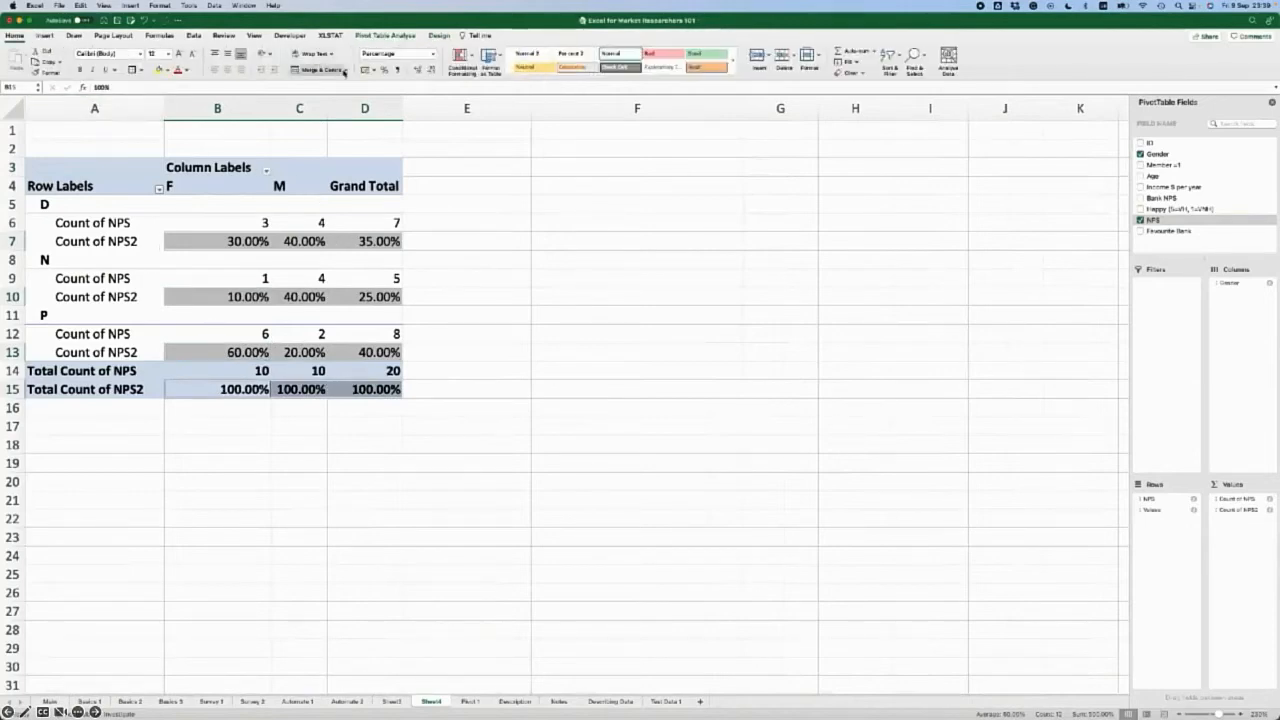
{"action": "left_click", "coordinate": [430, 70]}
{"action": "left_click", "coordinate": [430, 70]}
{"action": "left_click", "coordinate": [586, 449]}
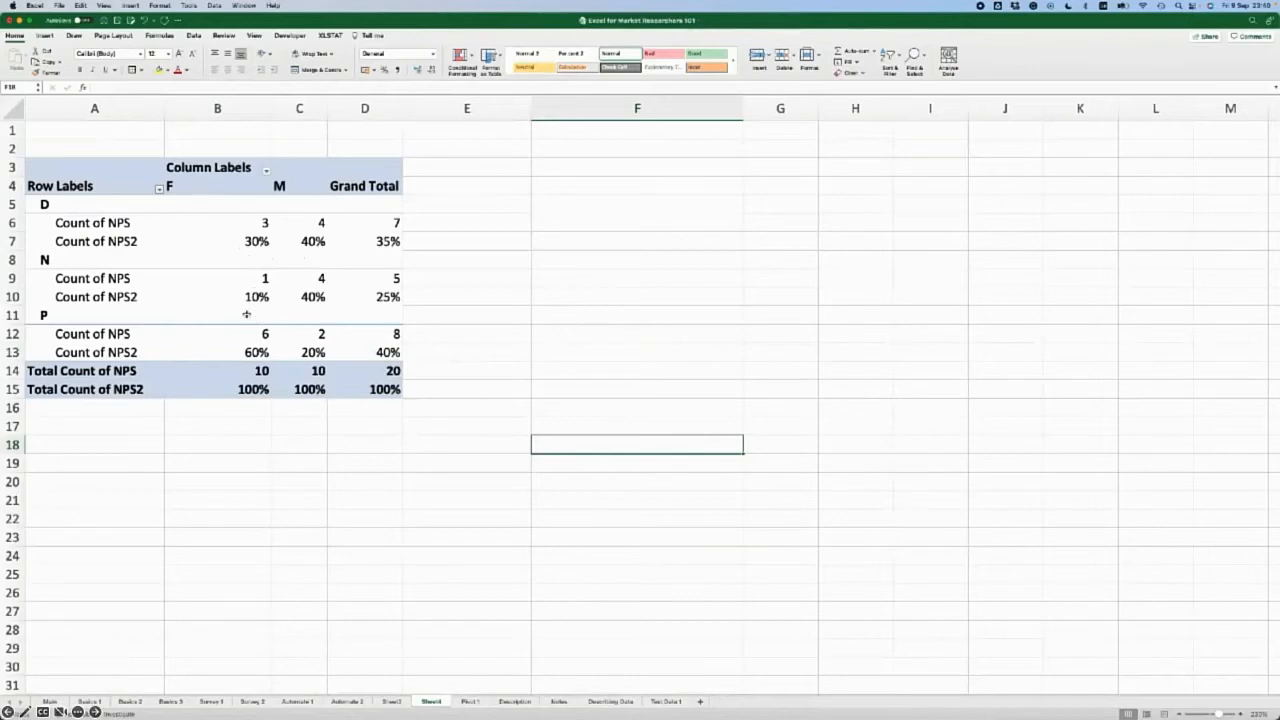
- Centre the F and M columns of the pivot table, including their headings and totals
{"action": "left_click", "coordinate": [209, 179]}
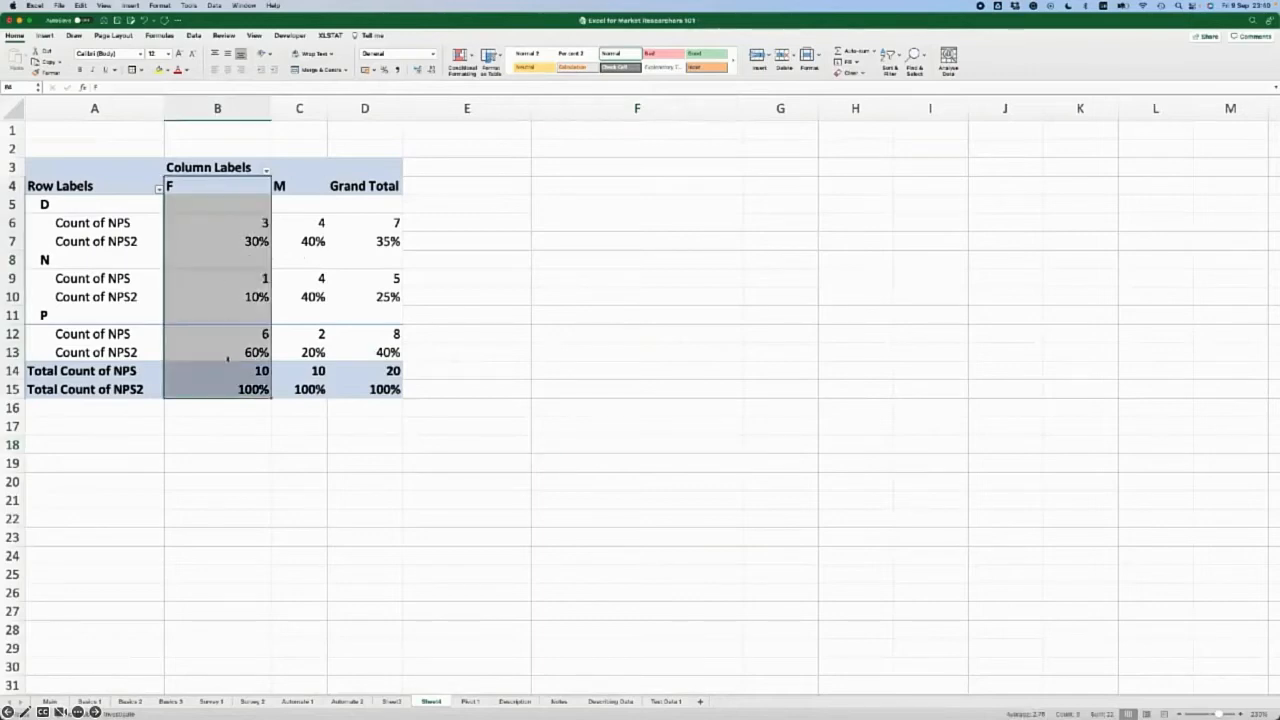
{"action": "left_click", "coordinate": [229, 70]}
{"action": "left_click", "coordinate": [300, 178]}
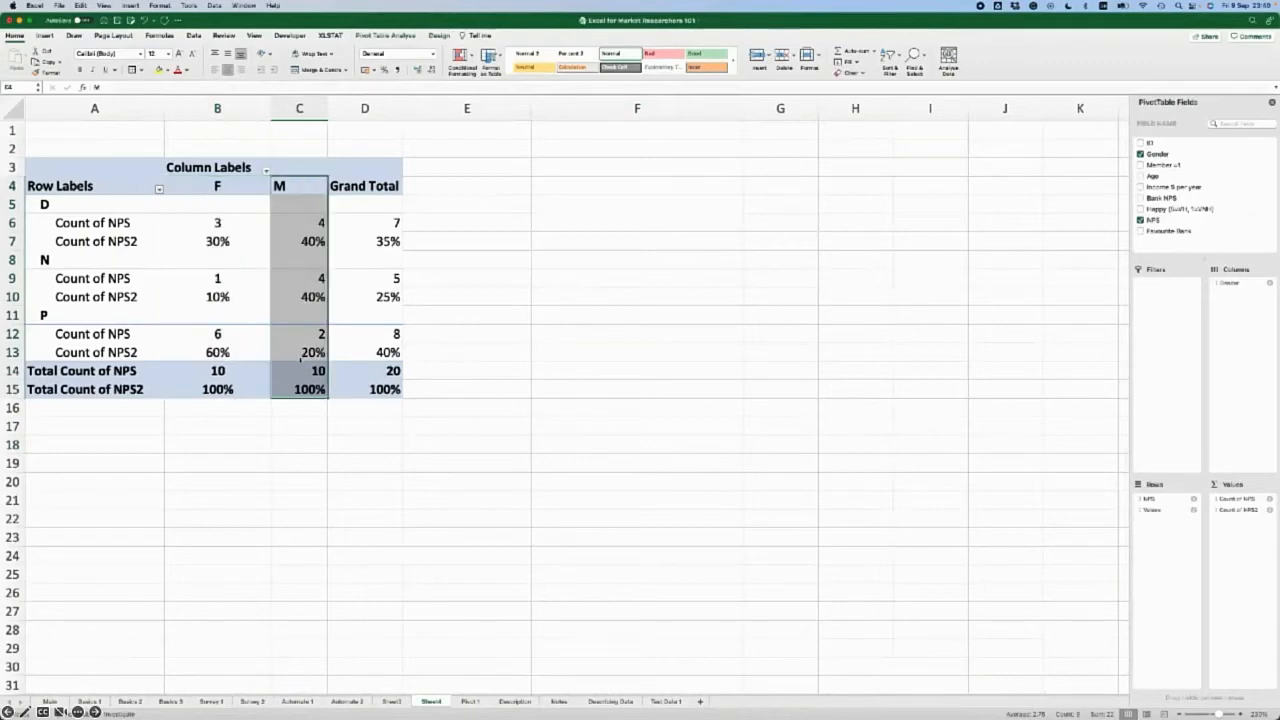
{"action": "left_click", "coordinate": [229, 70]}
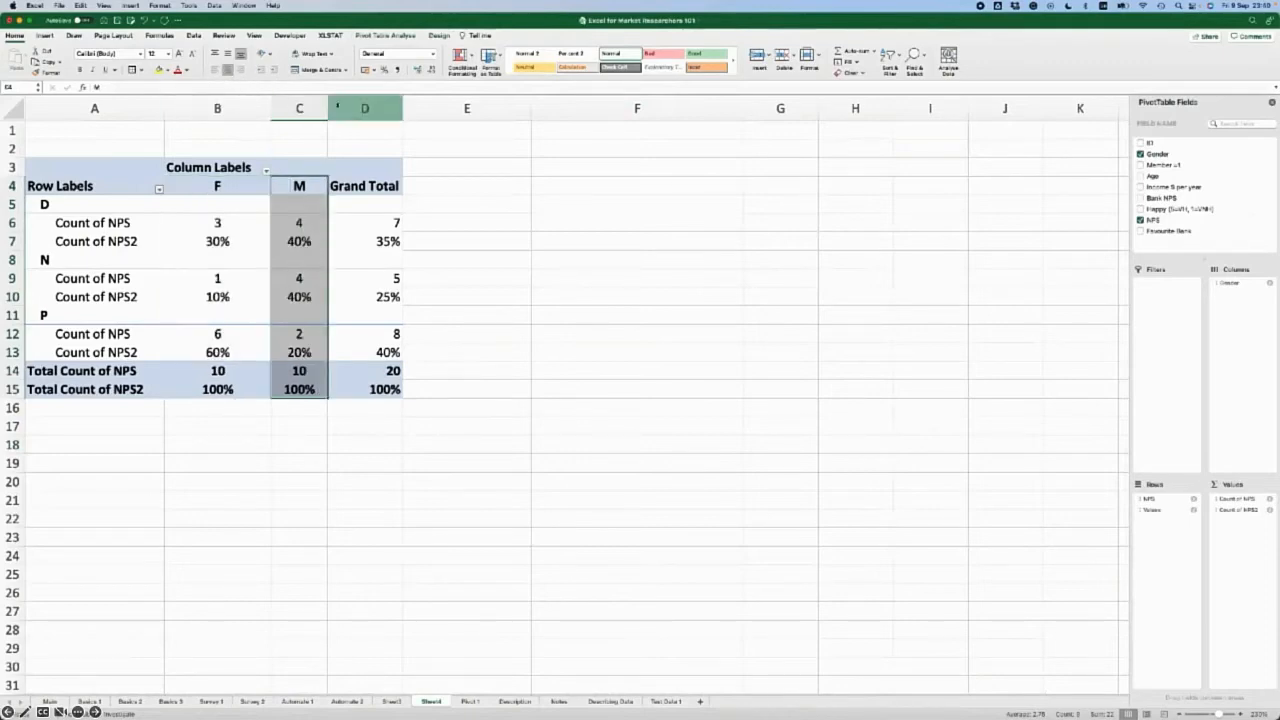
{"action": "left_click", "coordinate": [538, 223]}
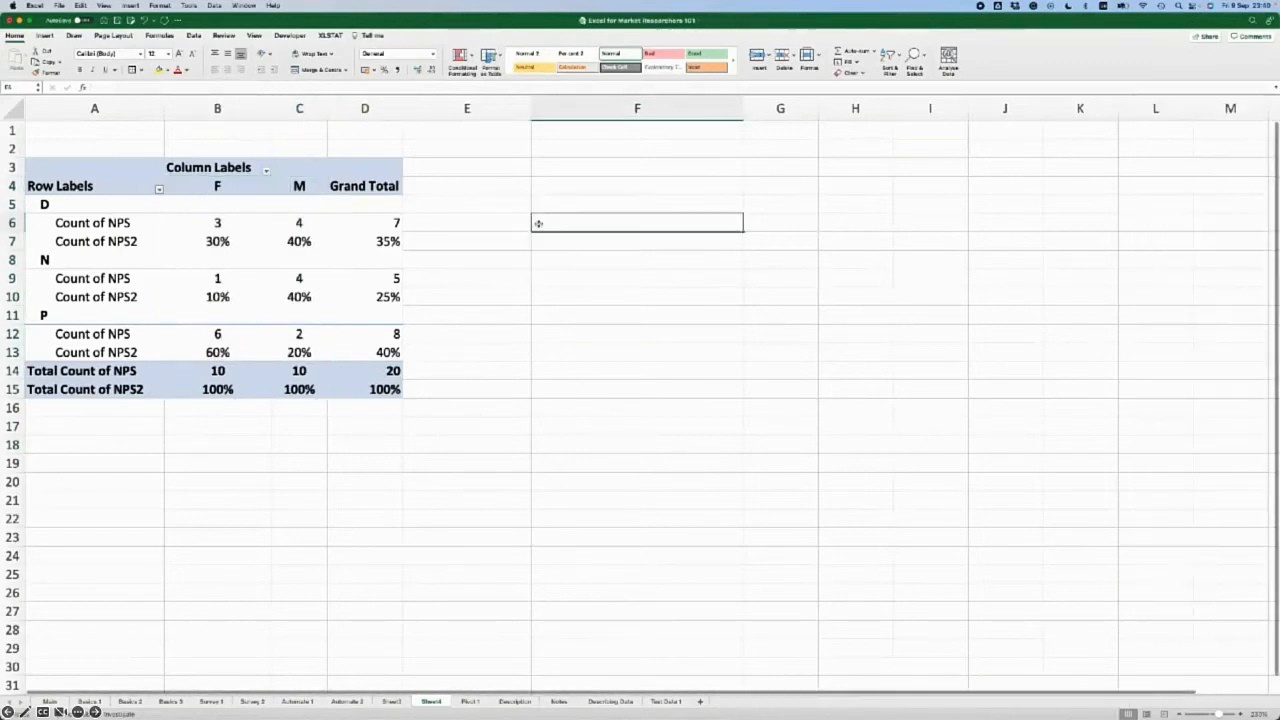
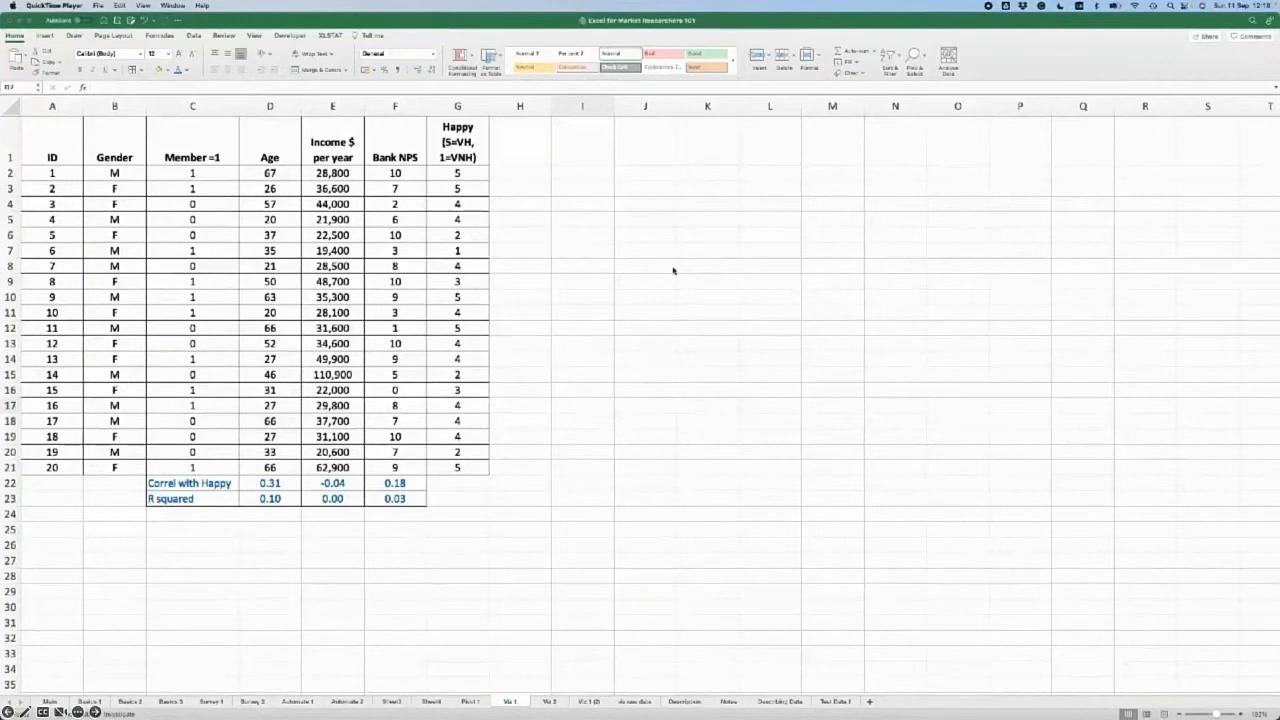
- Examine the formula that correlates Age with Happy in the row below the survey data
{"action": "left_click", "coordinate": [283, 483]}
{"action": "left_click", "coordinate": [272, 483]}
{"action": "double_click", "coordinate": [272, 483]}
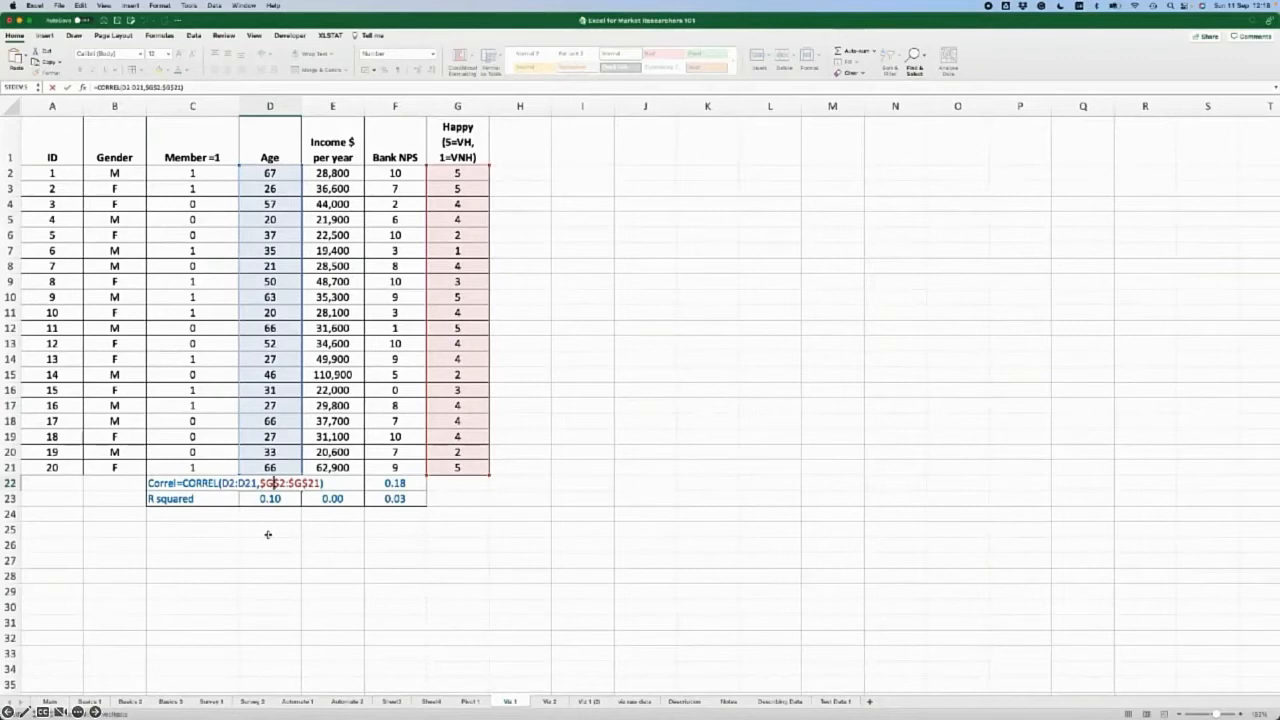
{"action": "key", "text": "Return"}
{"action": "left_click", "coordinate": [633, 420]}
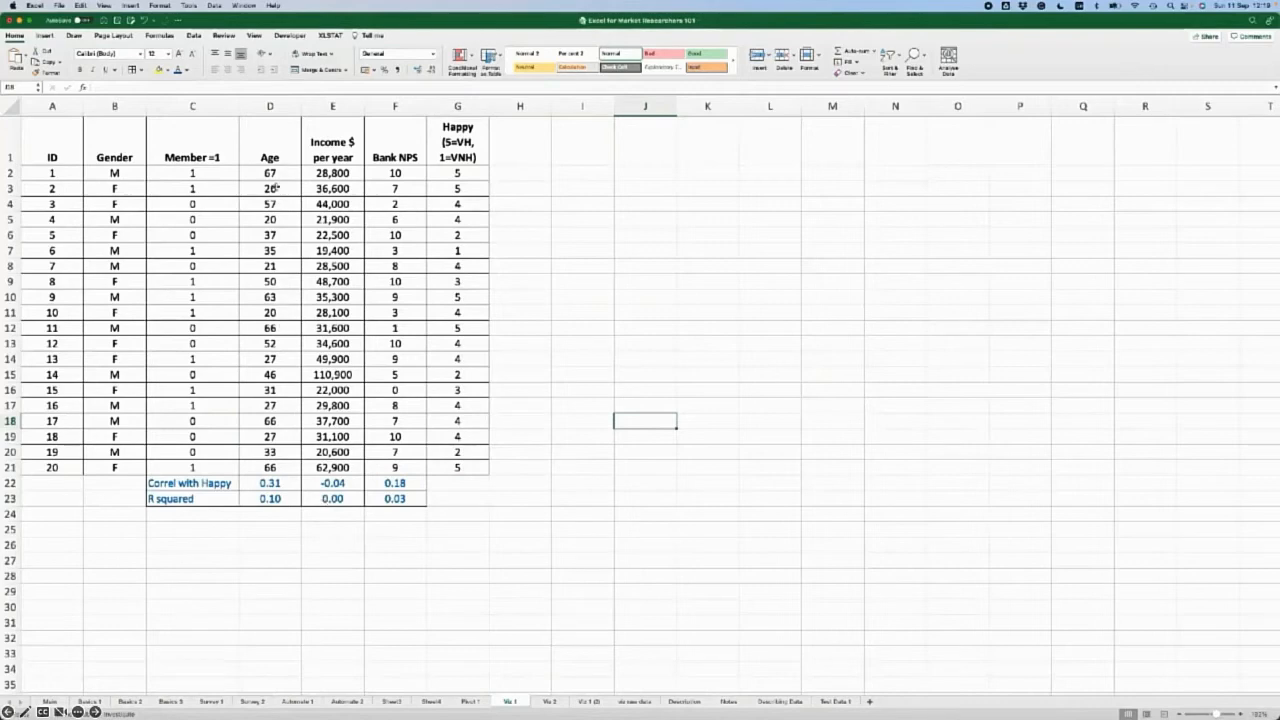
- Insert an X Y scatter chart of Age against Happy, move it beside the data table and enlarge it
{"action": "left_click_drag", "start_coordinate": [271, 157], "coordinate": [272, 467]}
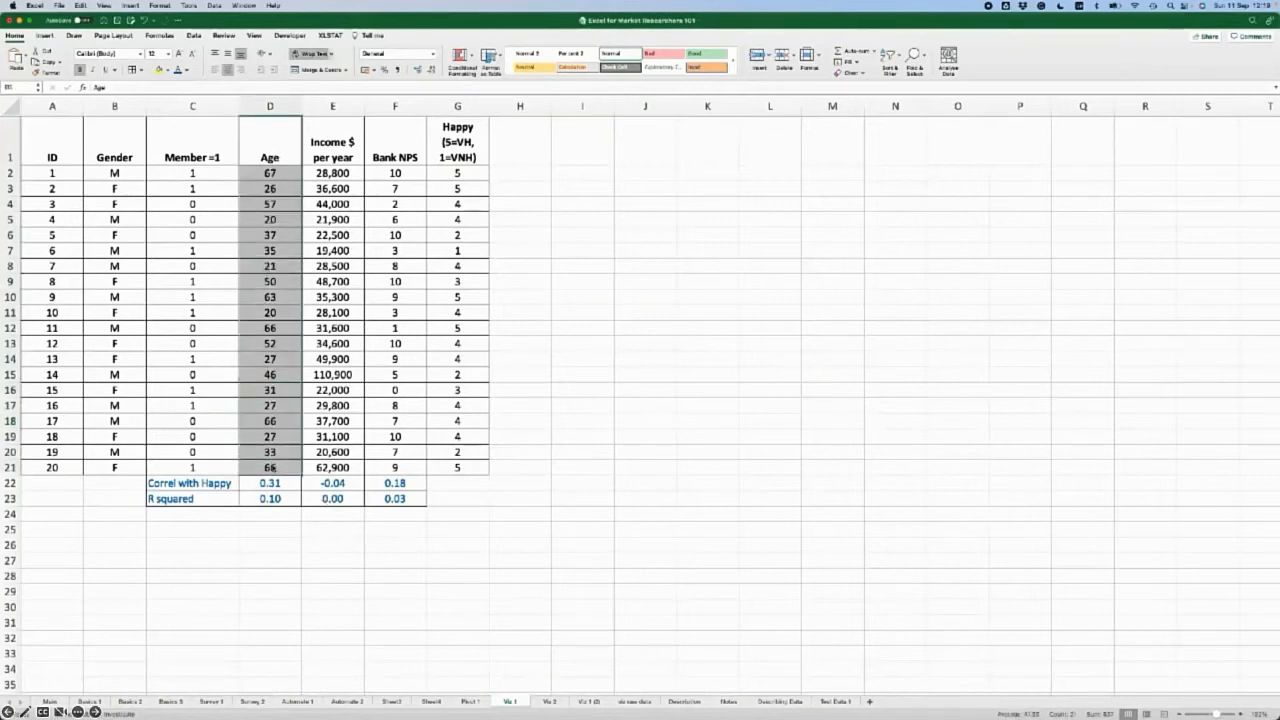
{"action": "left_click_drag", "start_coordinate": [458, 150], "coordinate": [458, 467]}
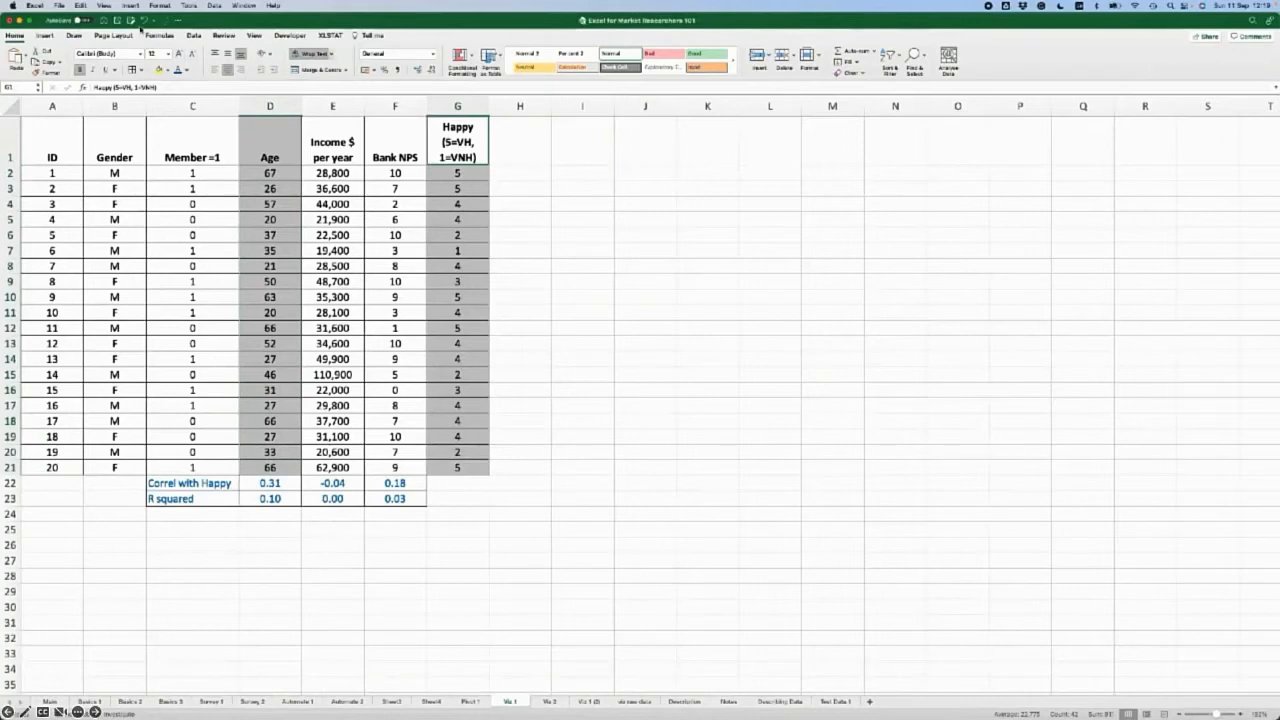
{"action": "left_click", "coordinate": [131, 6]}
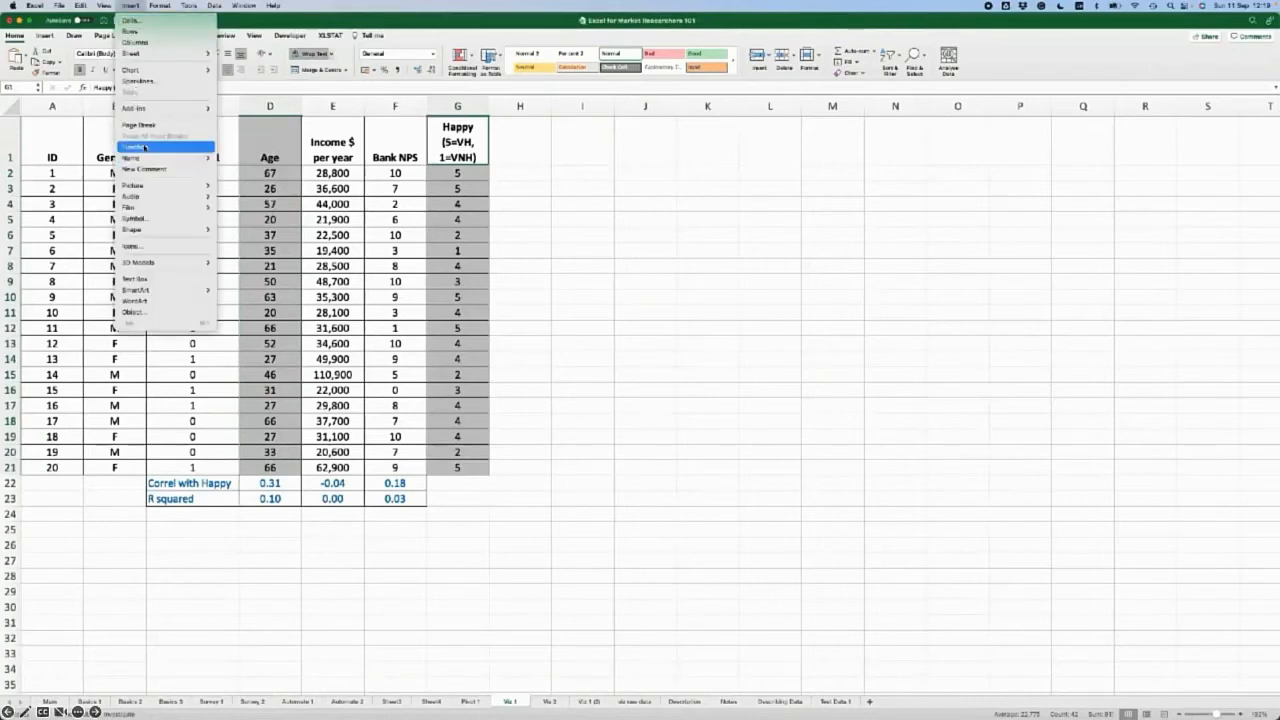
{"action": "mouse_move", "coordinate": [146, 68]}
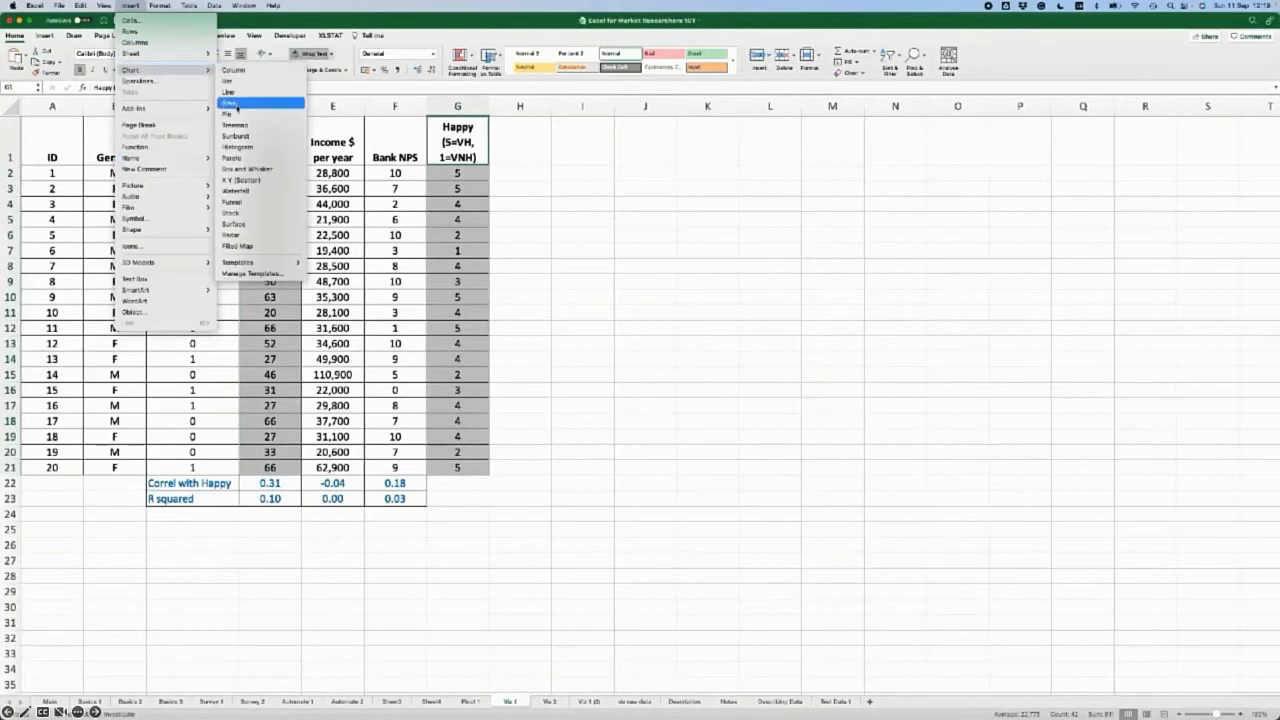
{"action": "left_click", "coordinate": [236, 181]}
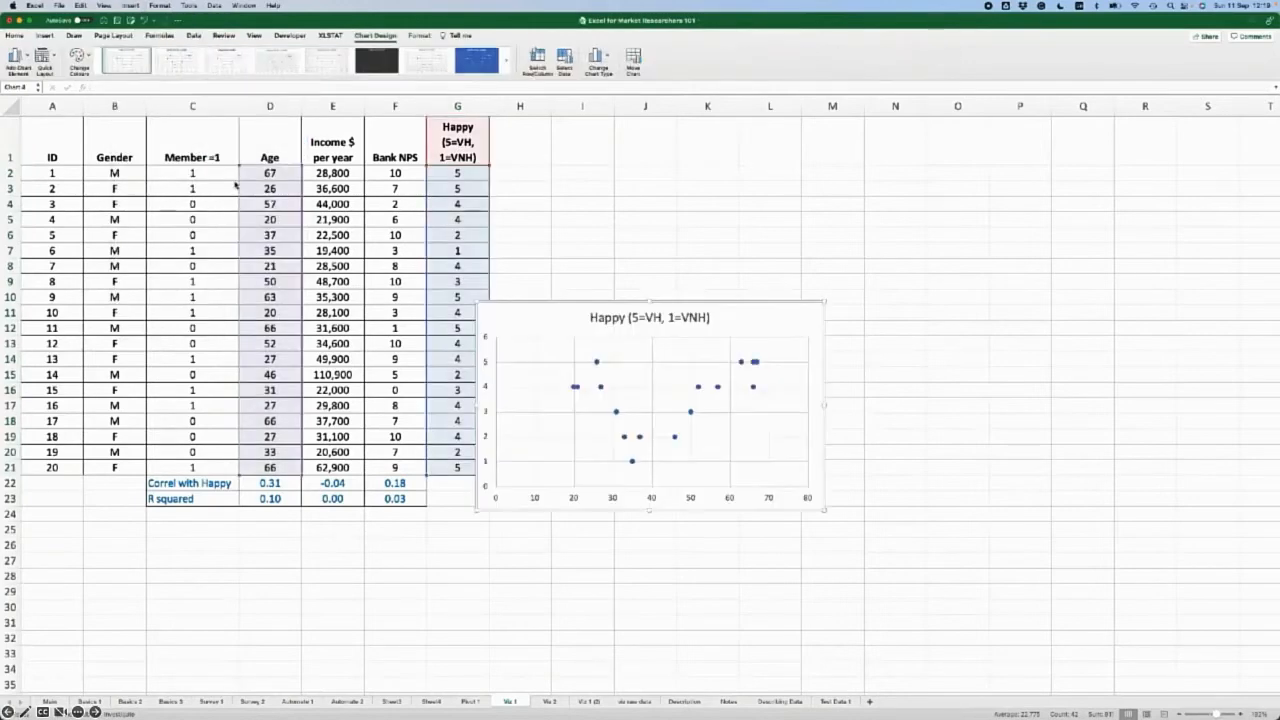
{"action": "left_click_drag", "start_coordinate": [604, 302], "coordinate": [705, 163]}
{"action": "left_click_drag", "start_coordinate": [918, 374], "coordinate": [1023, 450]}
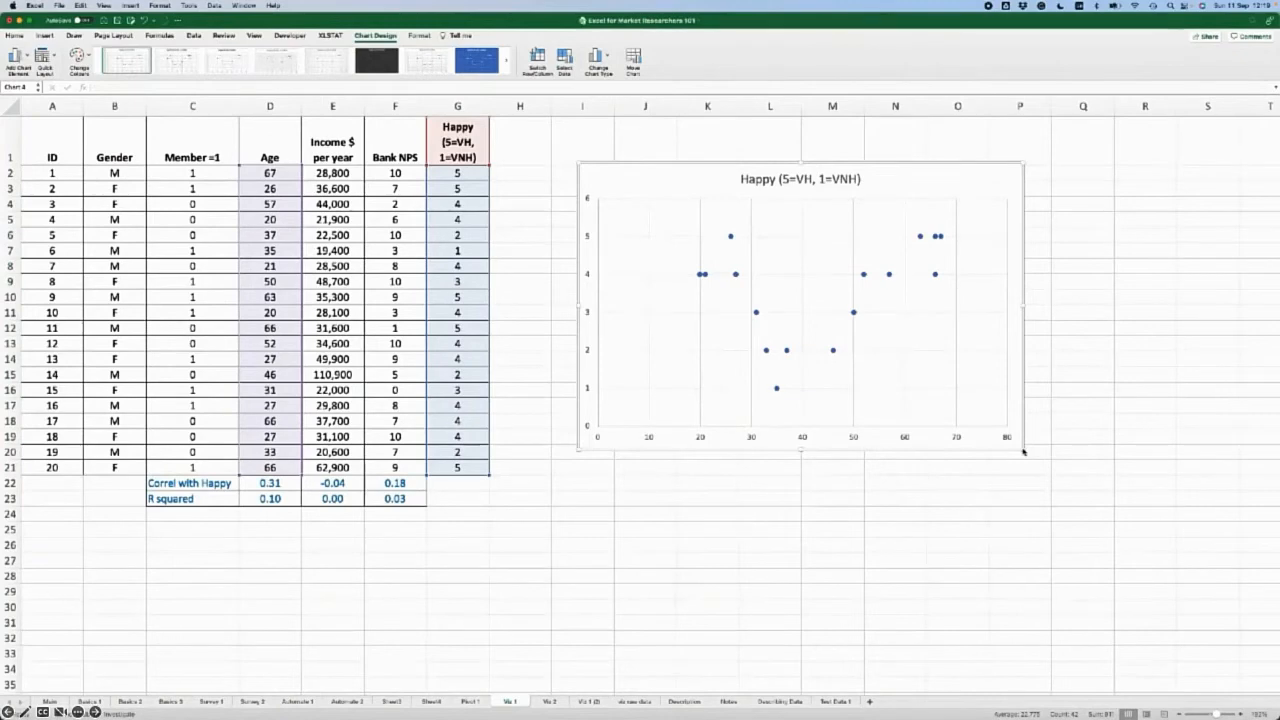
- Add a linear trendline to the Age and Happy scatter points and display its R-squared value on the chart
{"action": "left_click", "coordinate": [735, 277]}
{"action": "right_click", "coordinate": [735, 277]}
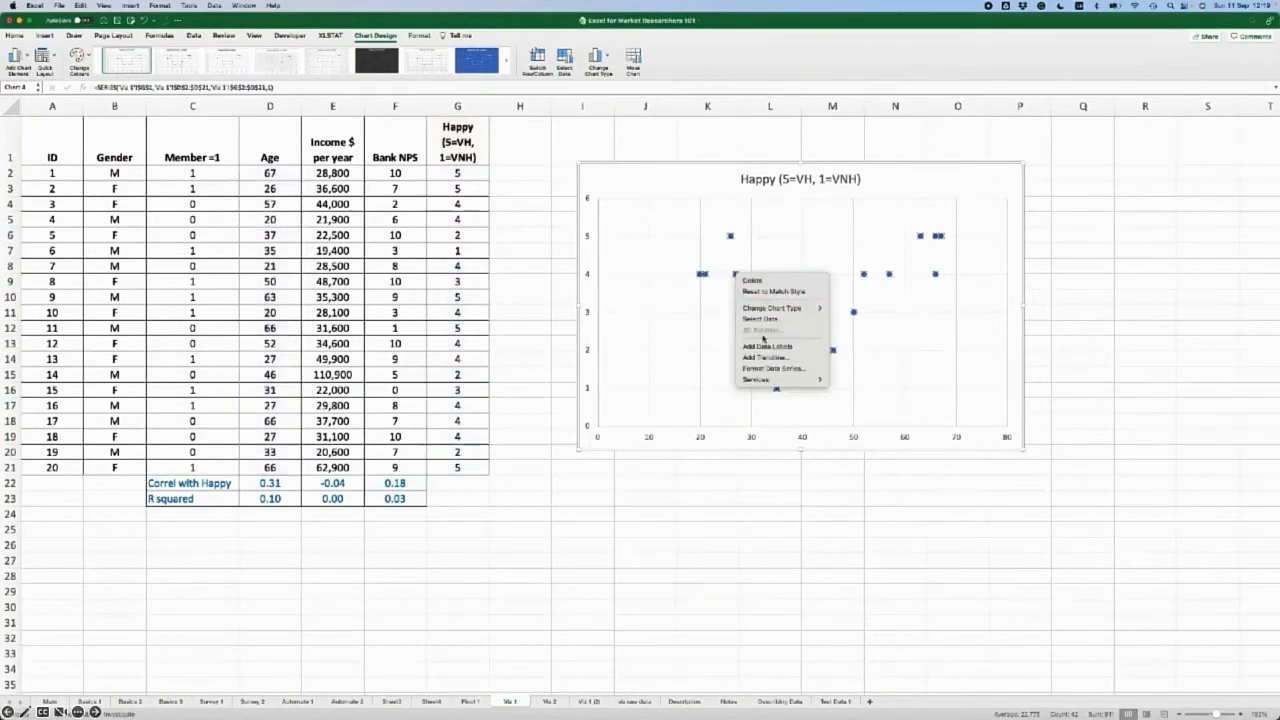
{"action": "left_click", "coordinate": [764, 357]}
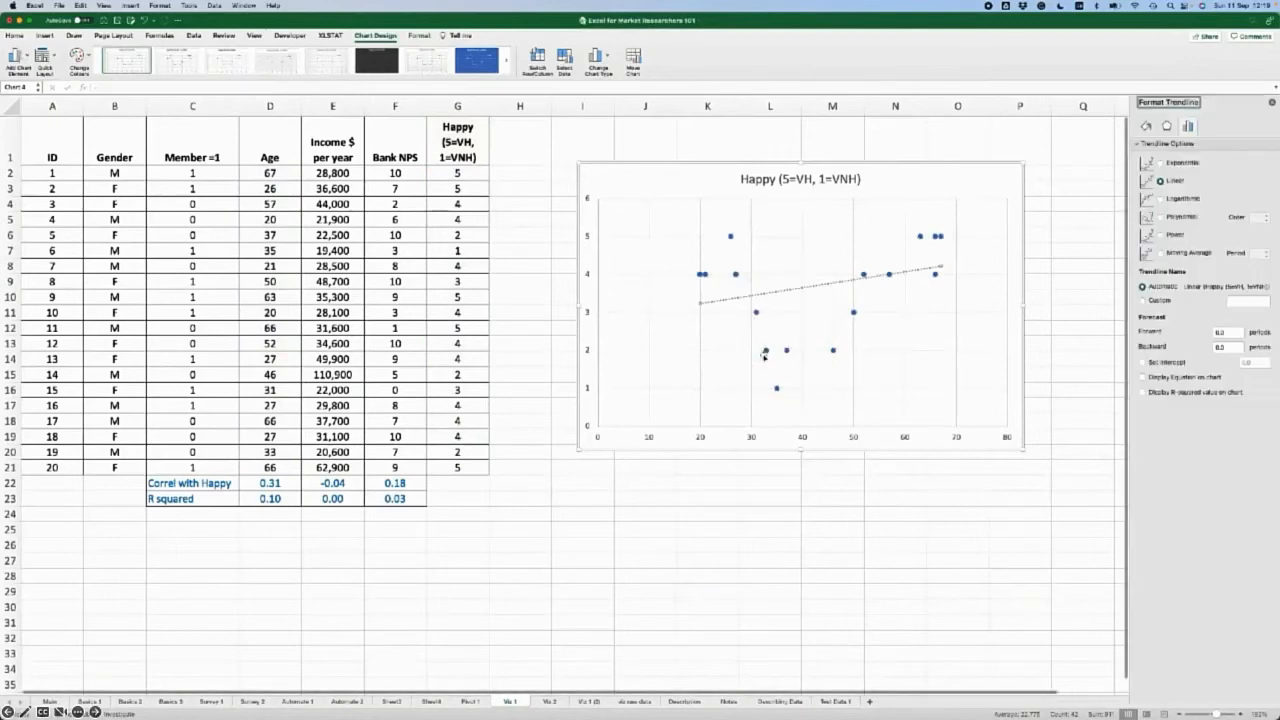
{"action": "left_click", "coordinate": [1143, 392]}
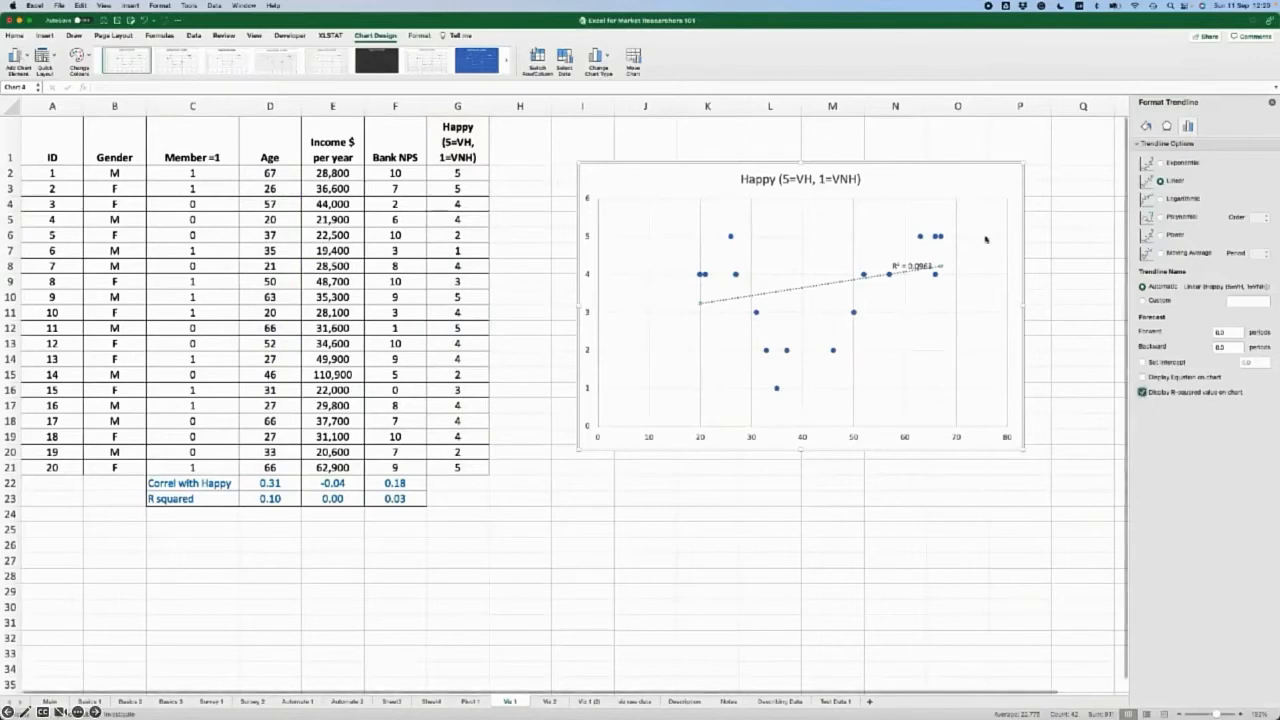
- Set the font size of the trendline's R-squared label to 12
{"action": "left_click", "coordinate": [913, 265]}
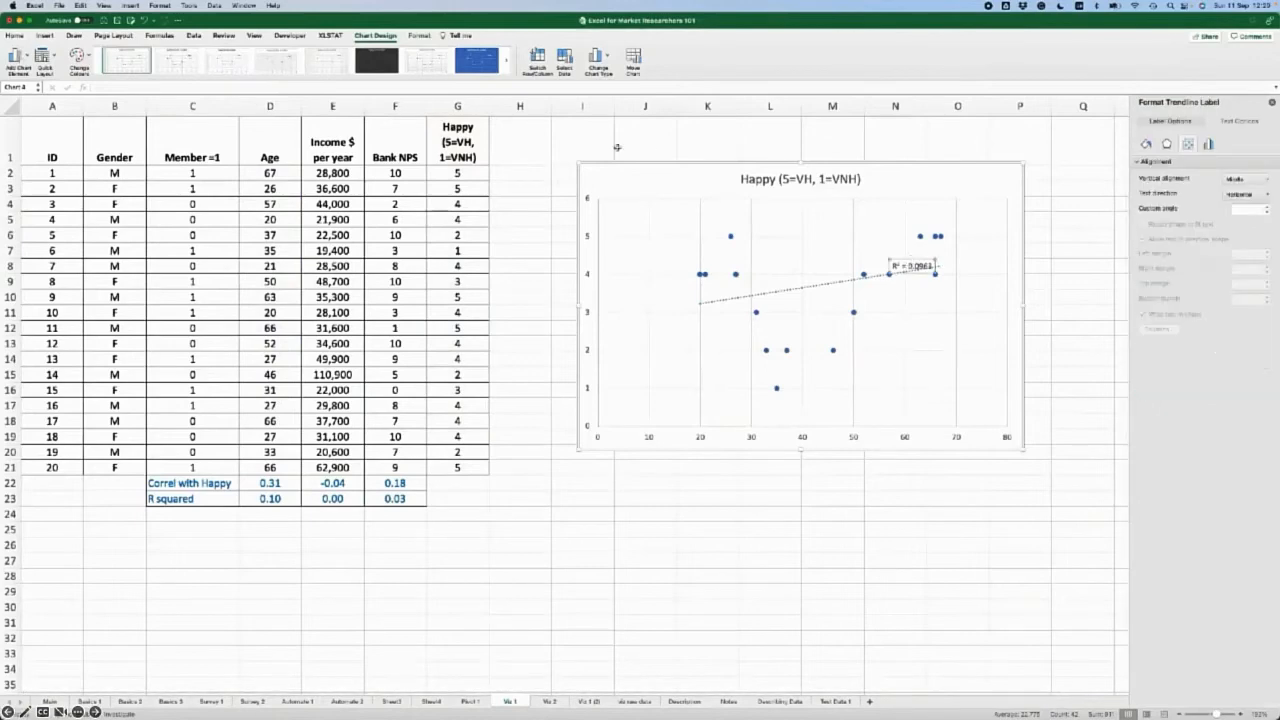
{"action": "left_click", "coordinate": [15, 36]}
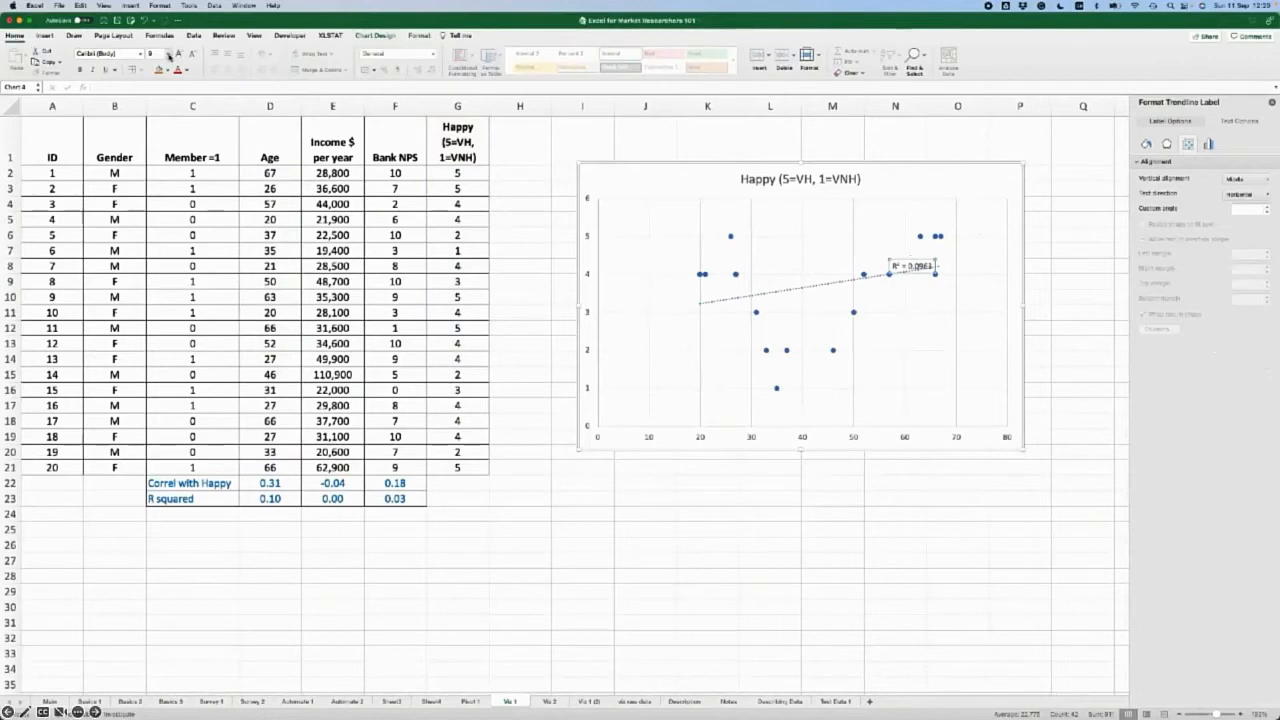
{"action": "left_click", "coordinate": [169, 55]}
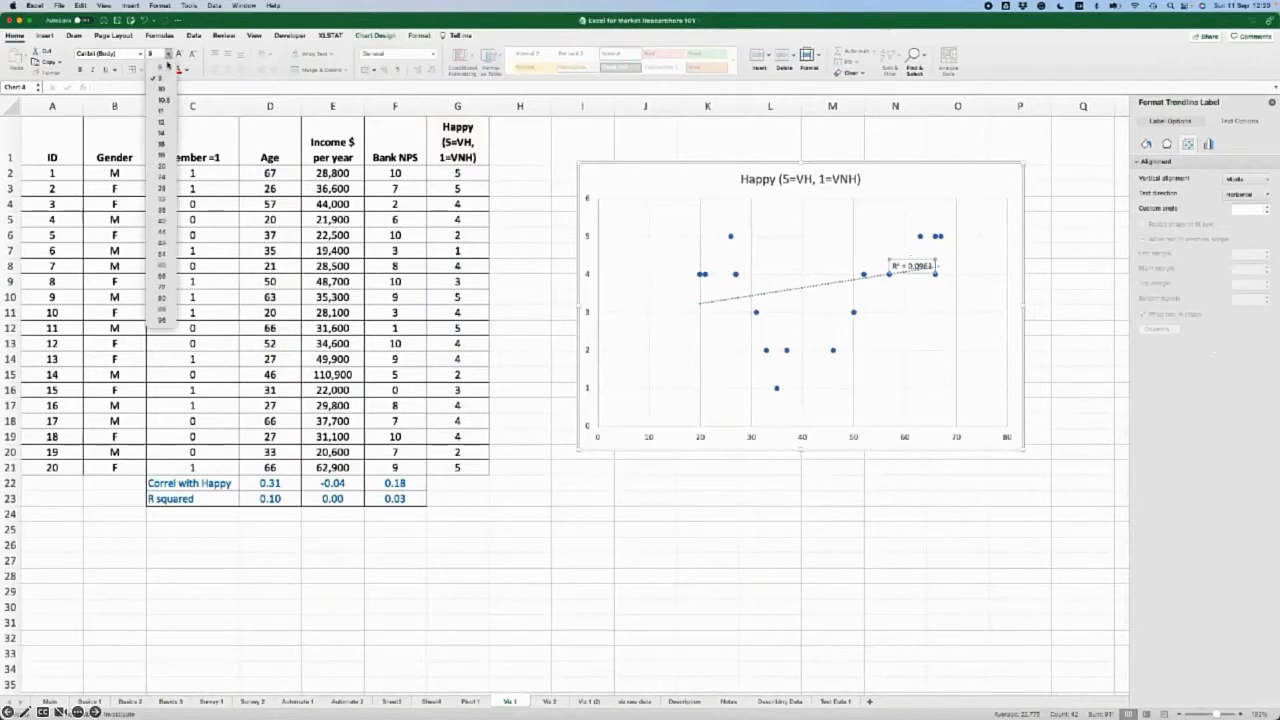
{"action": "left_click", "coordinate": [162, 121]}
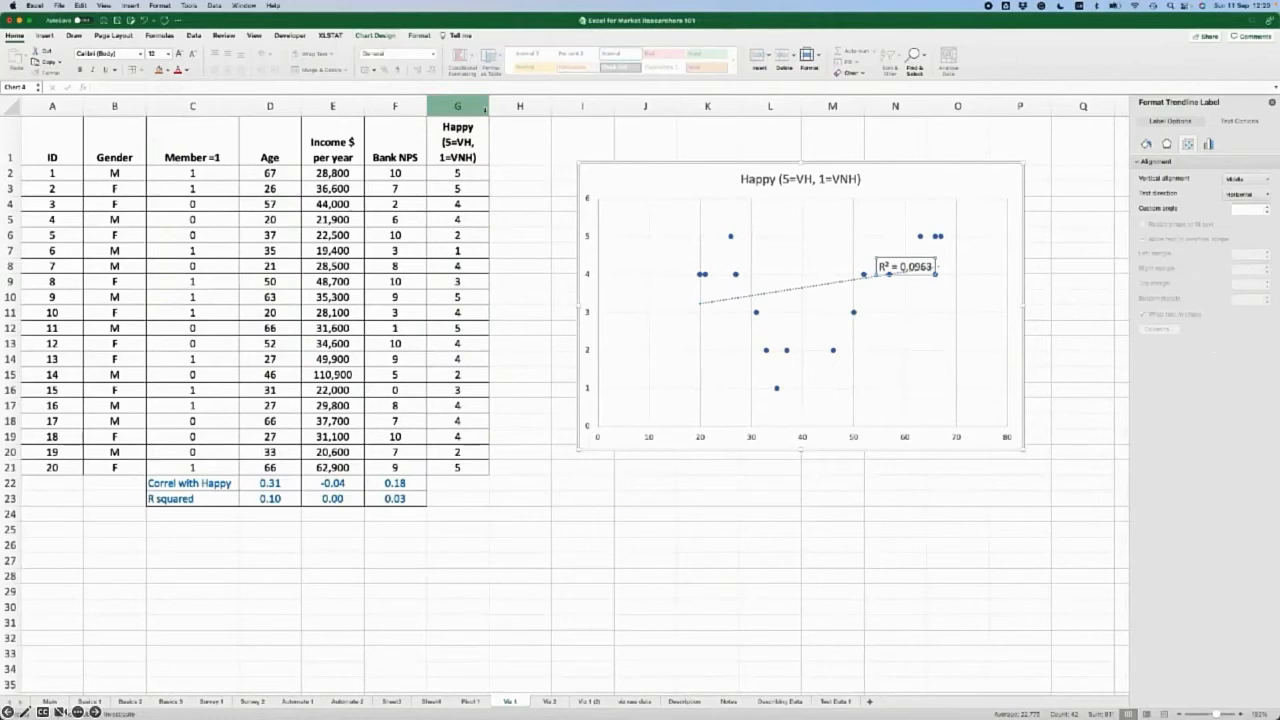
- Change the trendline to polynomial, then make the scatter chart shorter and move it up to the first row
{"action": "left_click", "coordinate": [817, 289]}
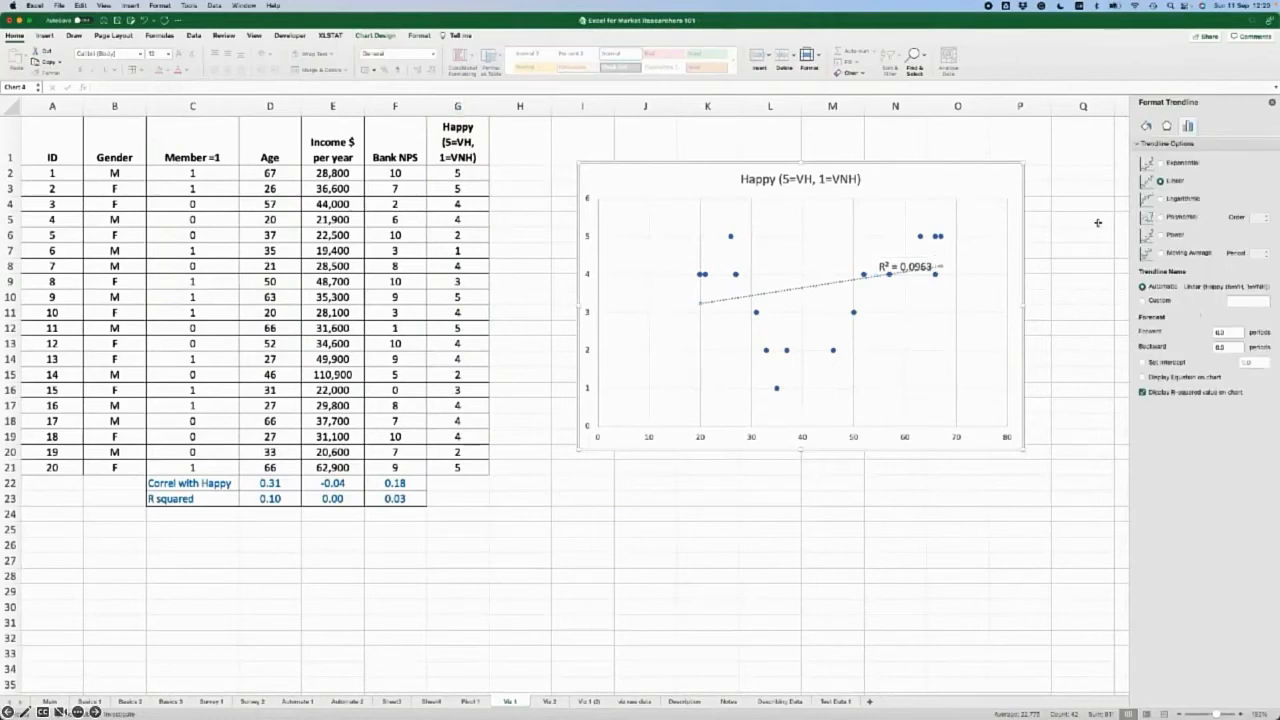
{"action": "left_click", "coordinate": [1160, 217]}
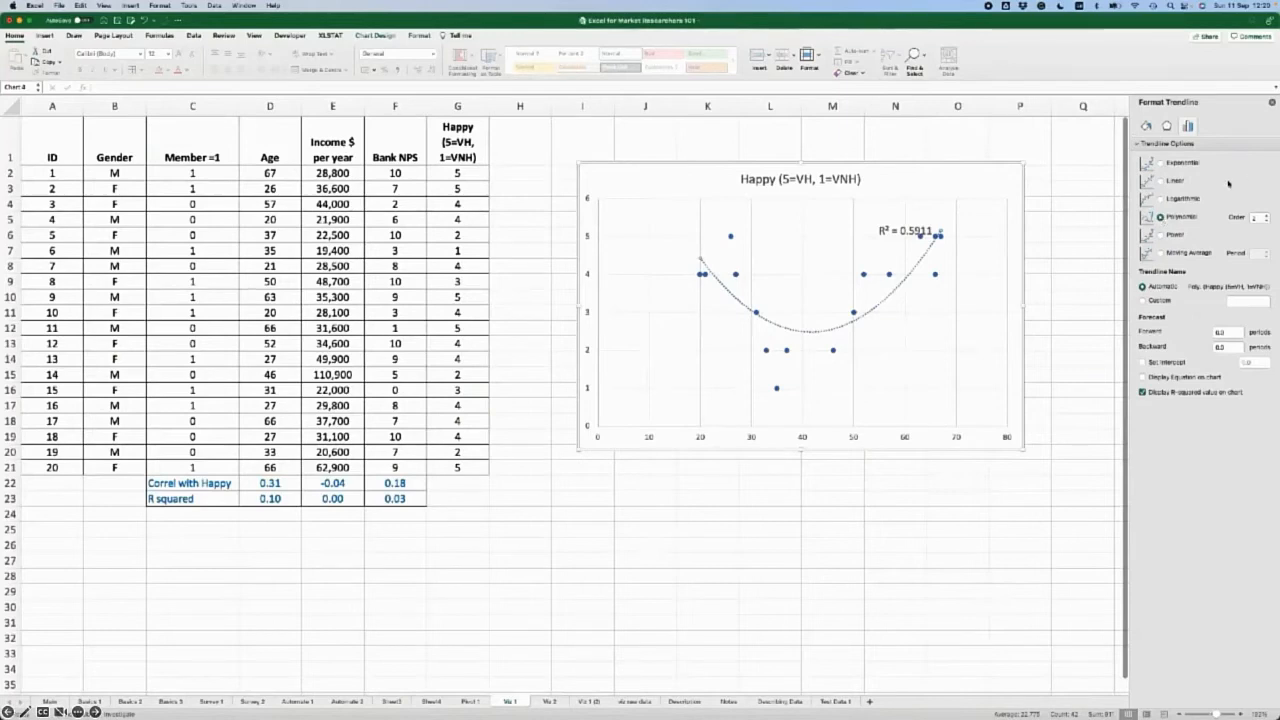
{"action": "left_click_drag", "start_coordinate": [1022, 449], "coordinate": [1045, 400]}
{"action": "left_click", "coordinate": [920, 163]}
{"action": "left_click_drag", "start_coordinate": [920, 163], "coordinate": [900, 121]}
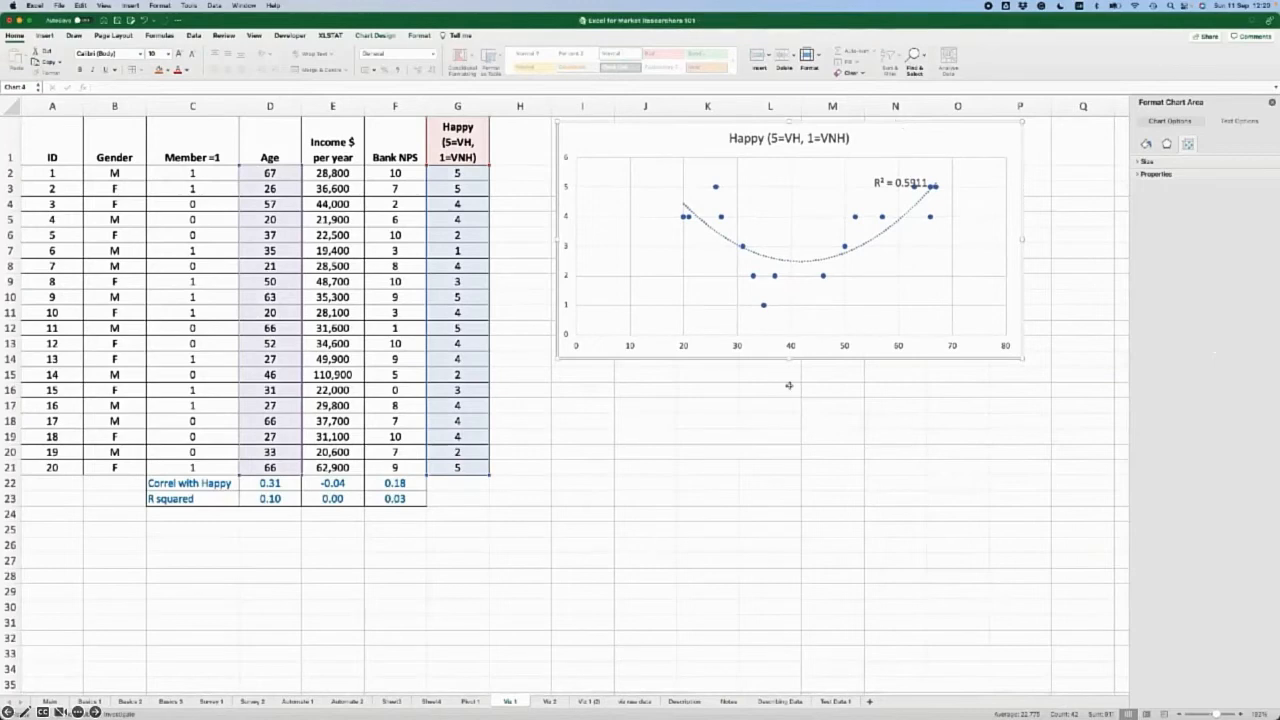
{"action": "left_click", "coordinate": [780, 432]}
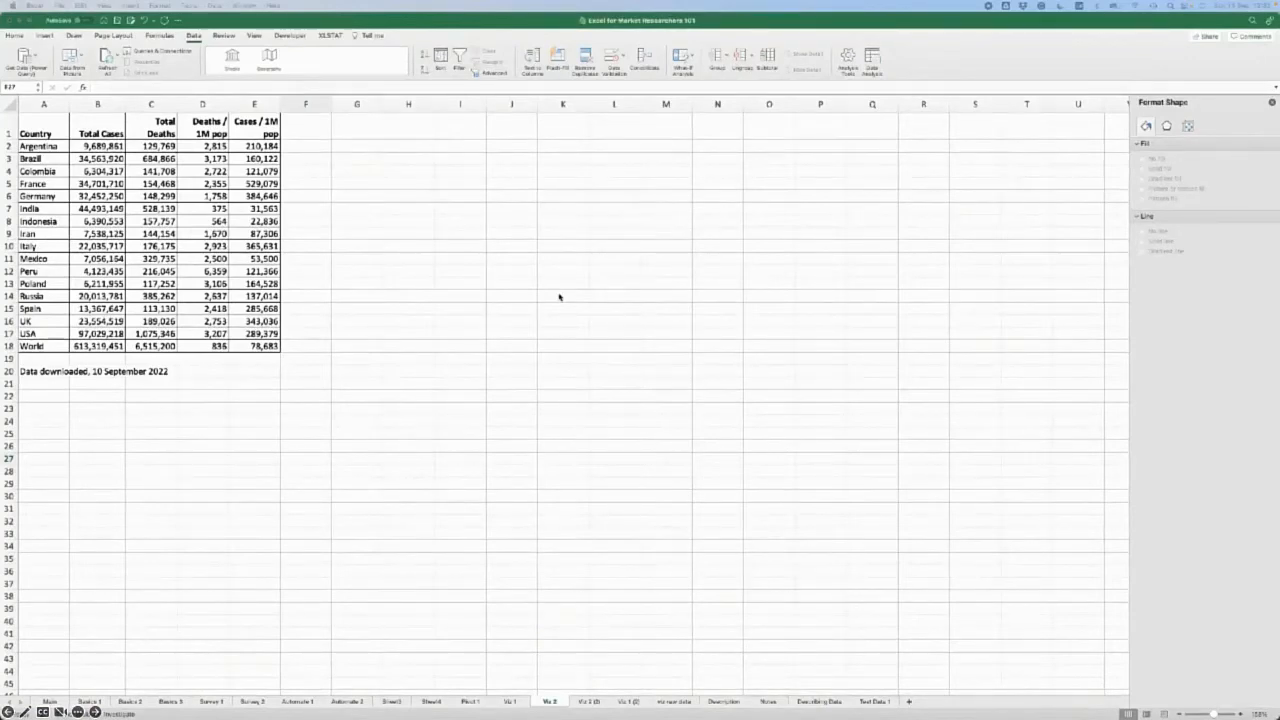
- Insert a column chart of Deaths / 1M pop and Cases / 1M pop by country, placed beside the table and enlarged
{"action": "left_click", "coordinate": [458, 494]}
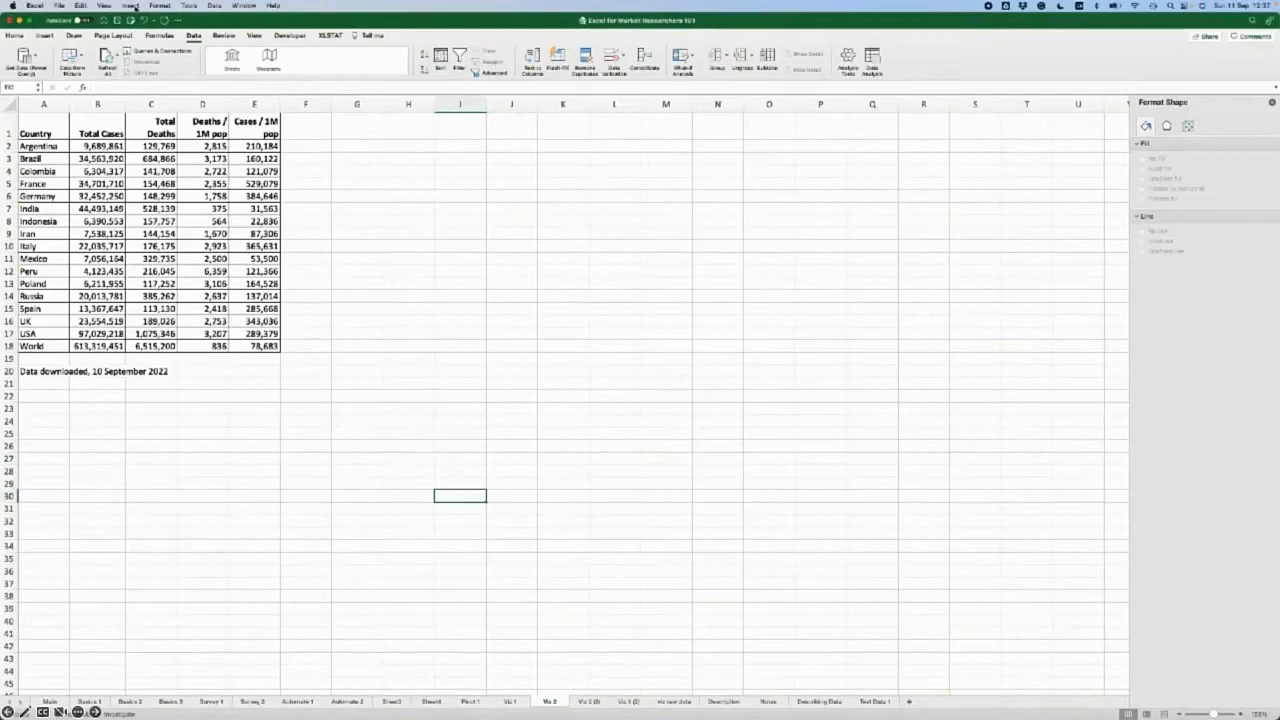
{"action": "left_click_drag", "start_coordinate": [36, 132], "coordinate": [28, 344]}
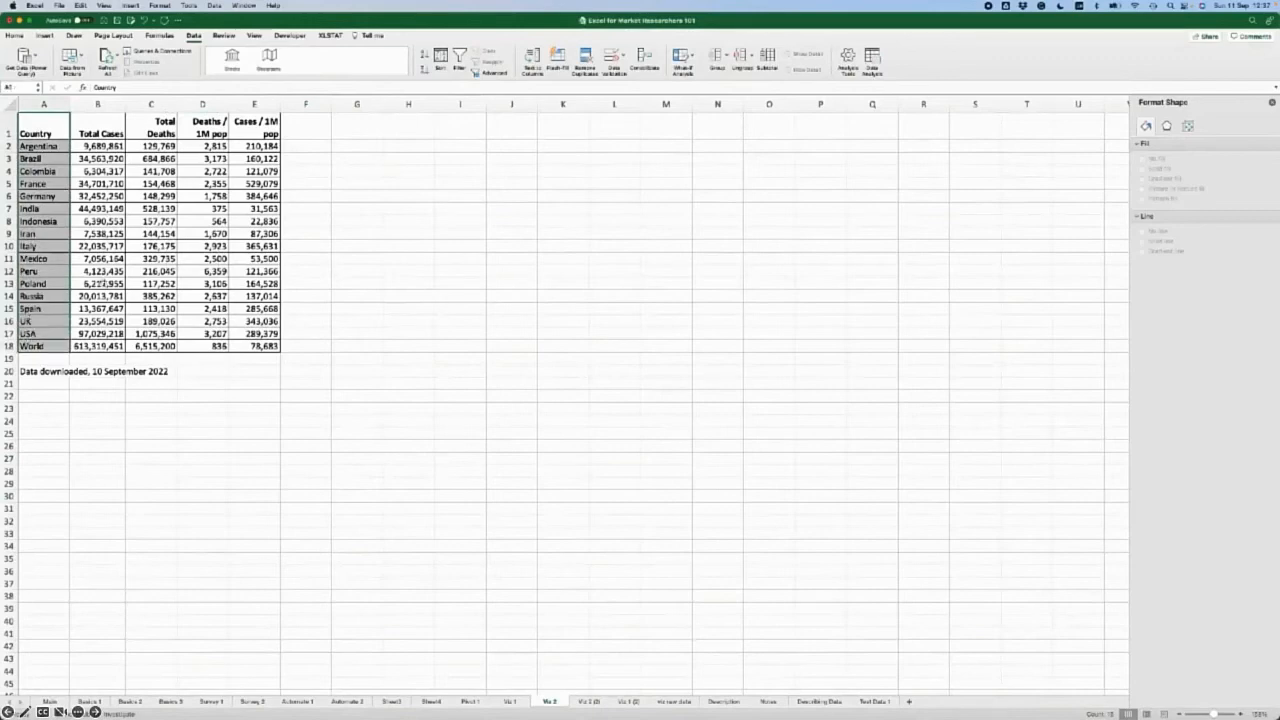
{"action": "mouse_move", "coordinate": [208, 128]}
{"action": "left_mouse_down"}
{"action": "mouse_move", "coordinate": [256, 160]}
{"action": "mouse_move", "coordinate": [238, 198]}
{"action": "mouse_move", "coordinate": [230, 345]}
{"action": "left_mouse_up"}
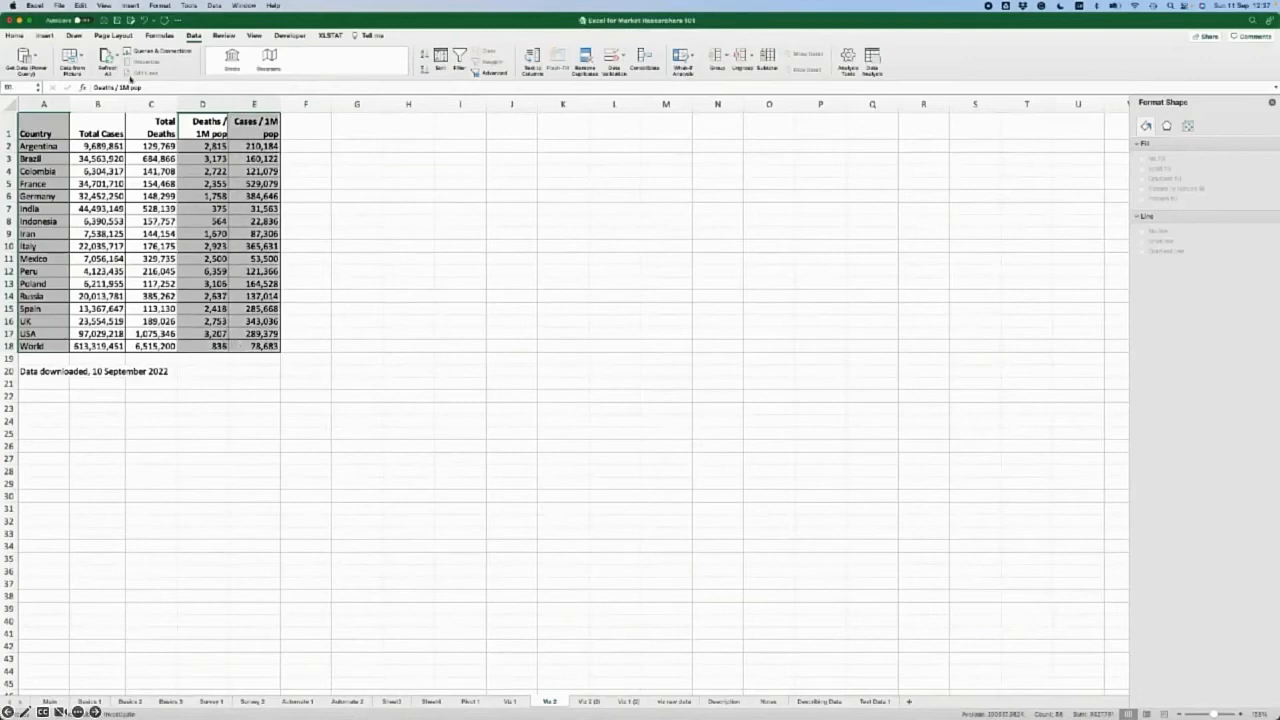
{"action": "left_click", "coordinate": [131, 6]}
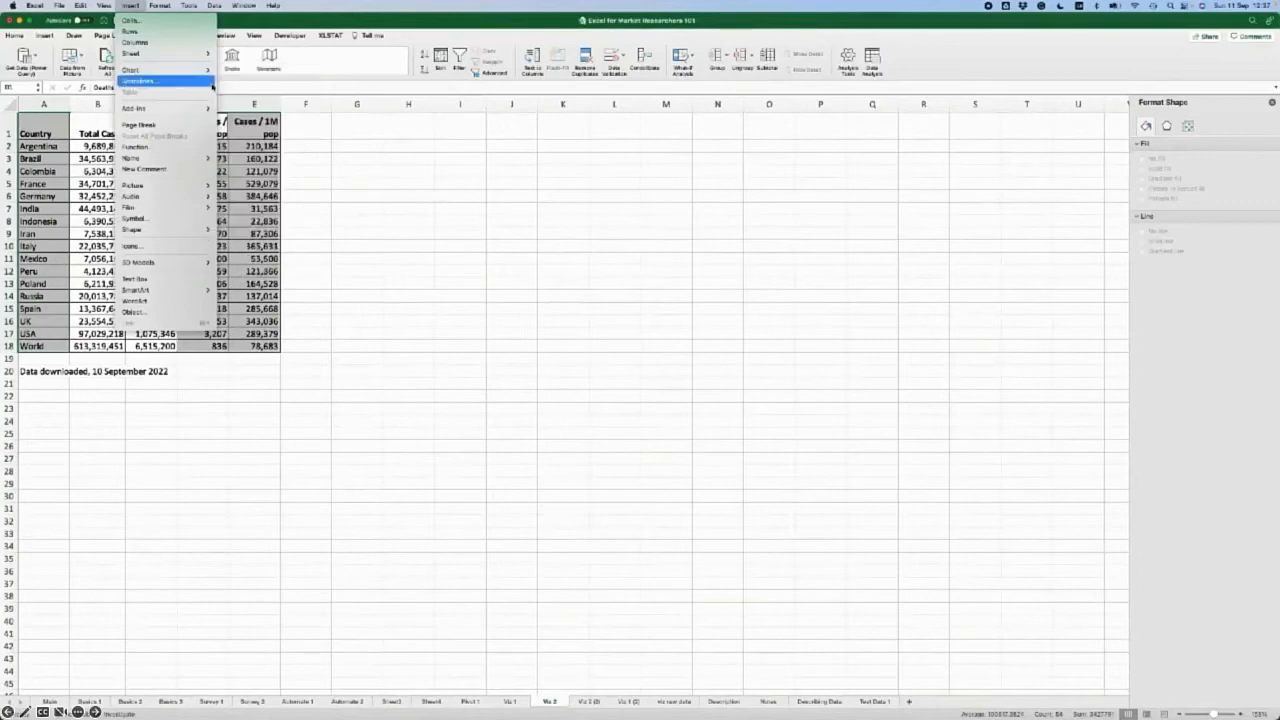
{"action": "mouse_move", "coordinate": [207, 70]}
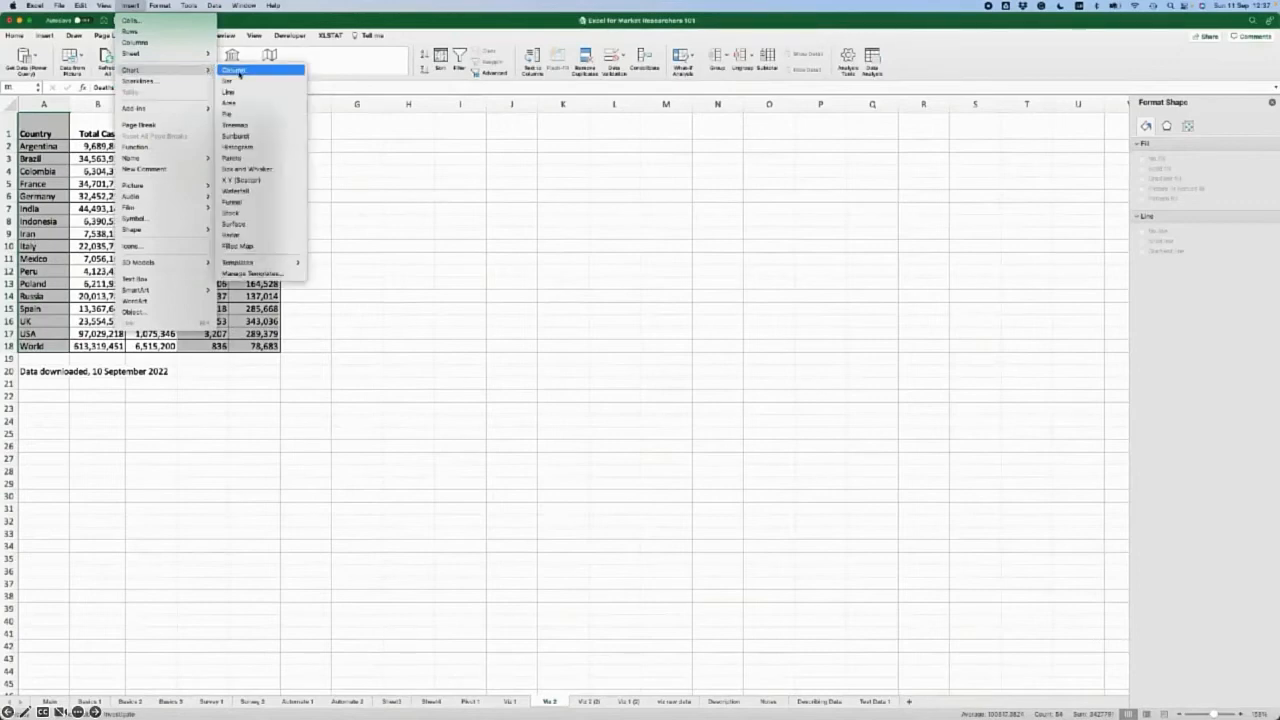
{"action": "left_click", "coordinate": [237, 71]}
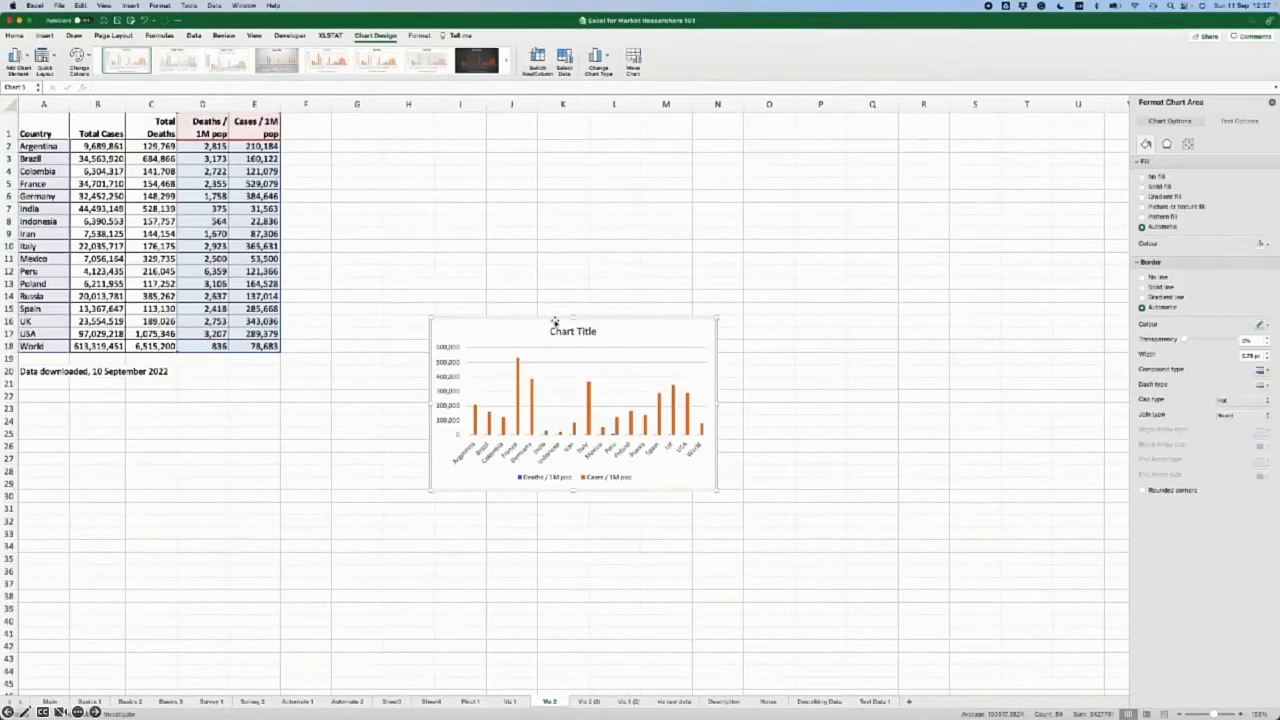
{"action": "left_click_drag", "start_coordinate": [542, 318], "coordinate": [450, 120]}
{"action": "left_click_drag", "start_coordinate": [623, 292], "coordinate": [840, 402]}
- Set the font size of the chart's country axis labels and legend to 12
{"action": "left_click", "coordinate": [541, 366]}
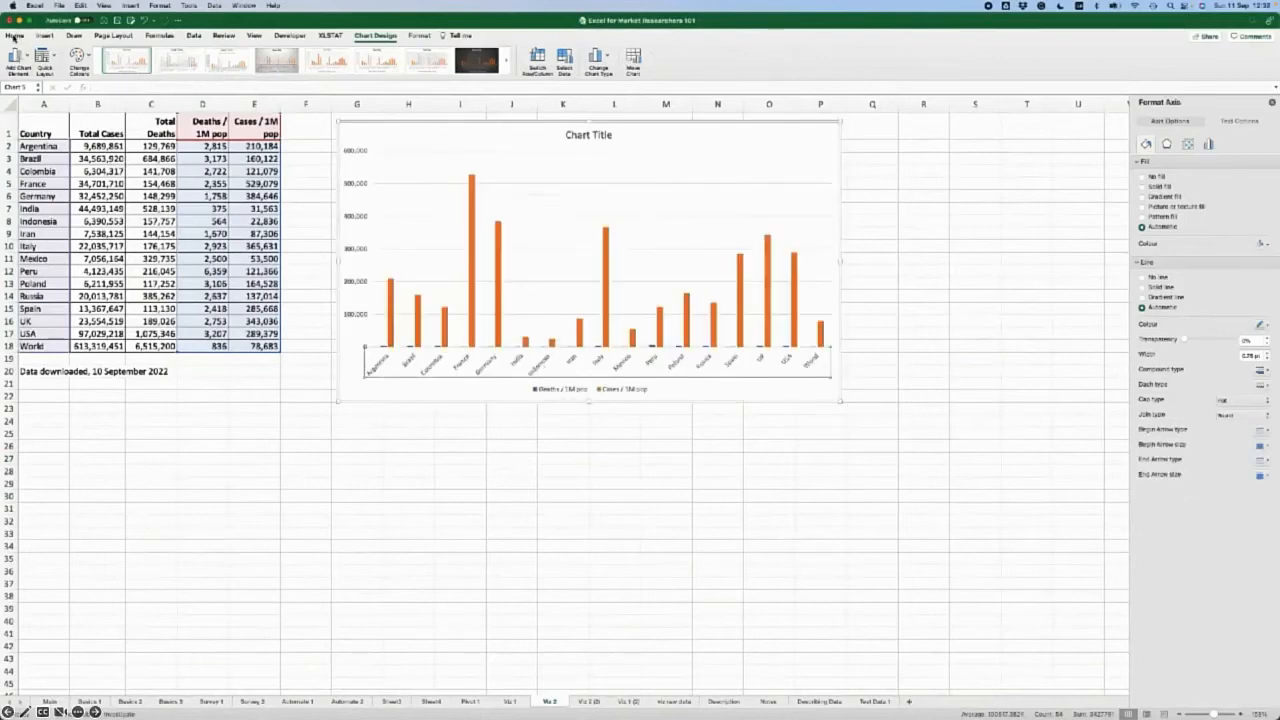
{"action": "left_click", "coordinate": [14, 36]}
{"action": "left_click", "coordinate": [168, 53]}
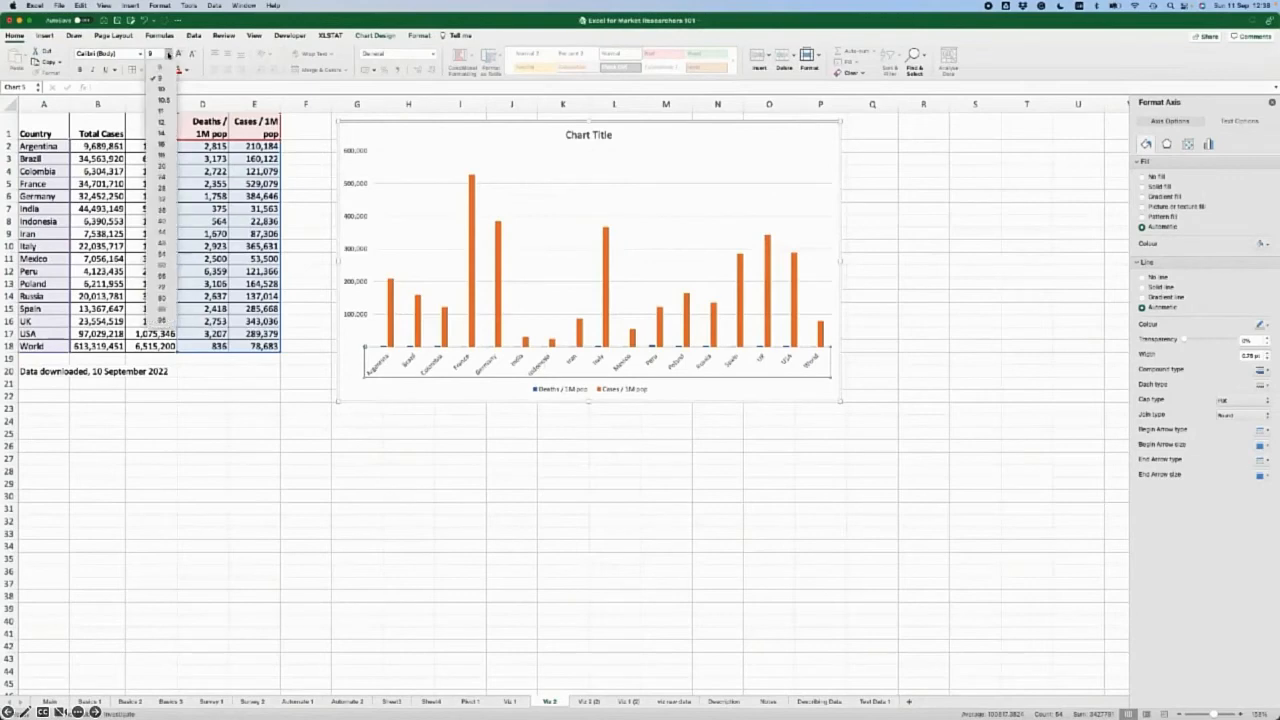
{"action": "left_click", "coordinate": [160, 124]}
{"action": "left_click", "coordinate": [562, 389]}
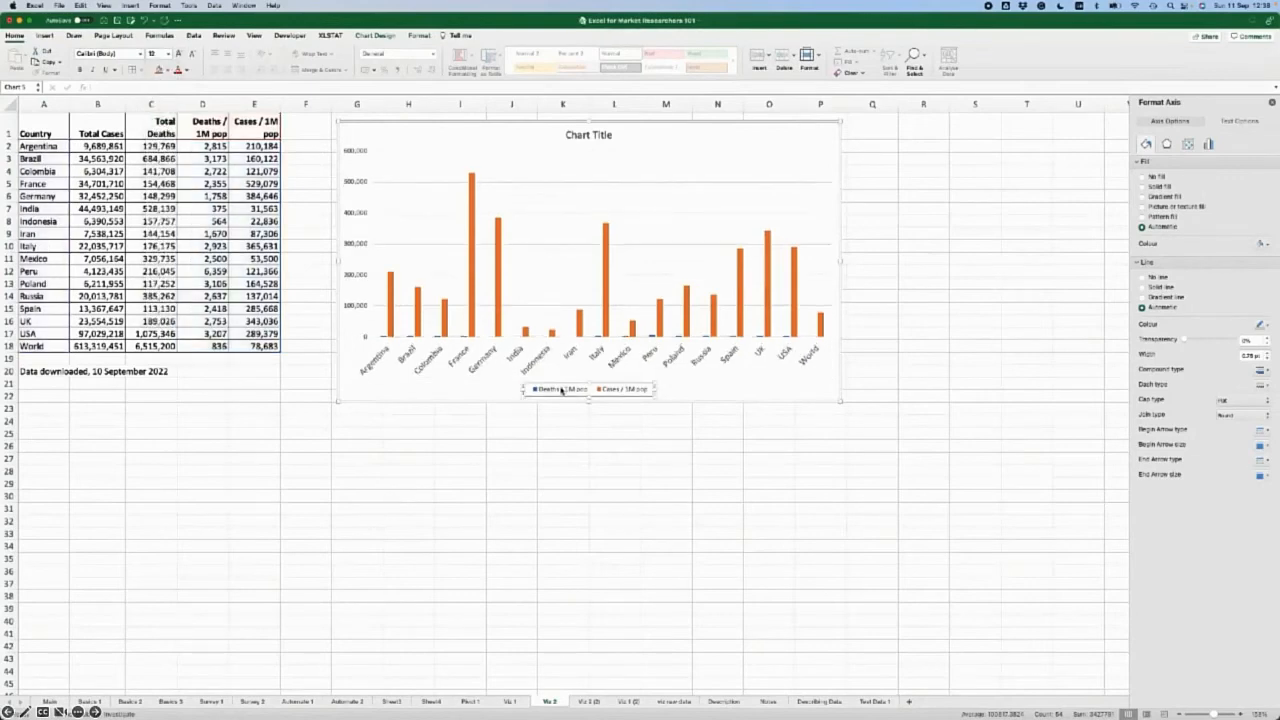
{"action": "left_click", "coordinate": [165, 52]}
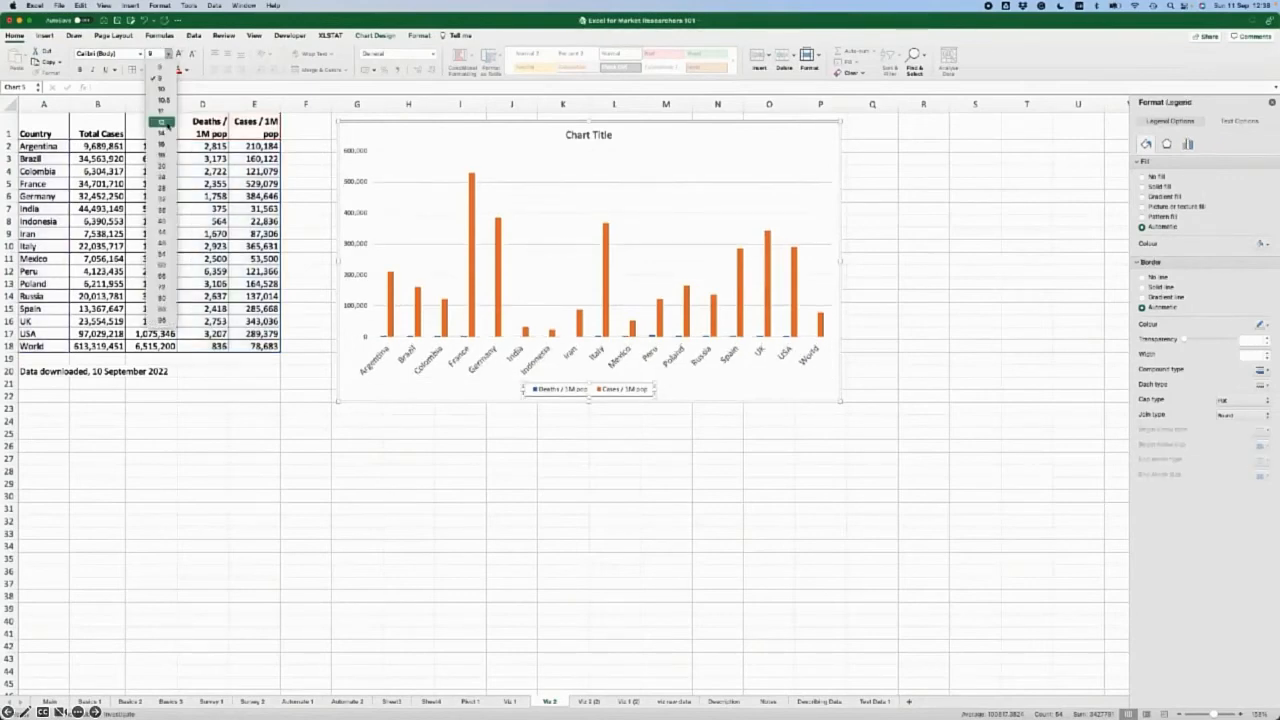
{"action": "left_click", "coordinate": [168, 126]}
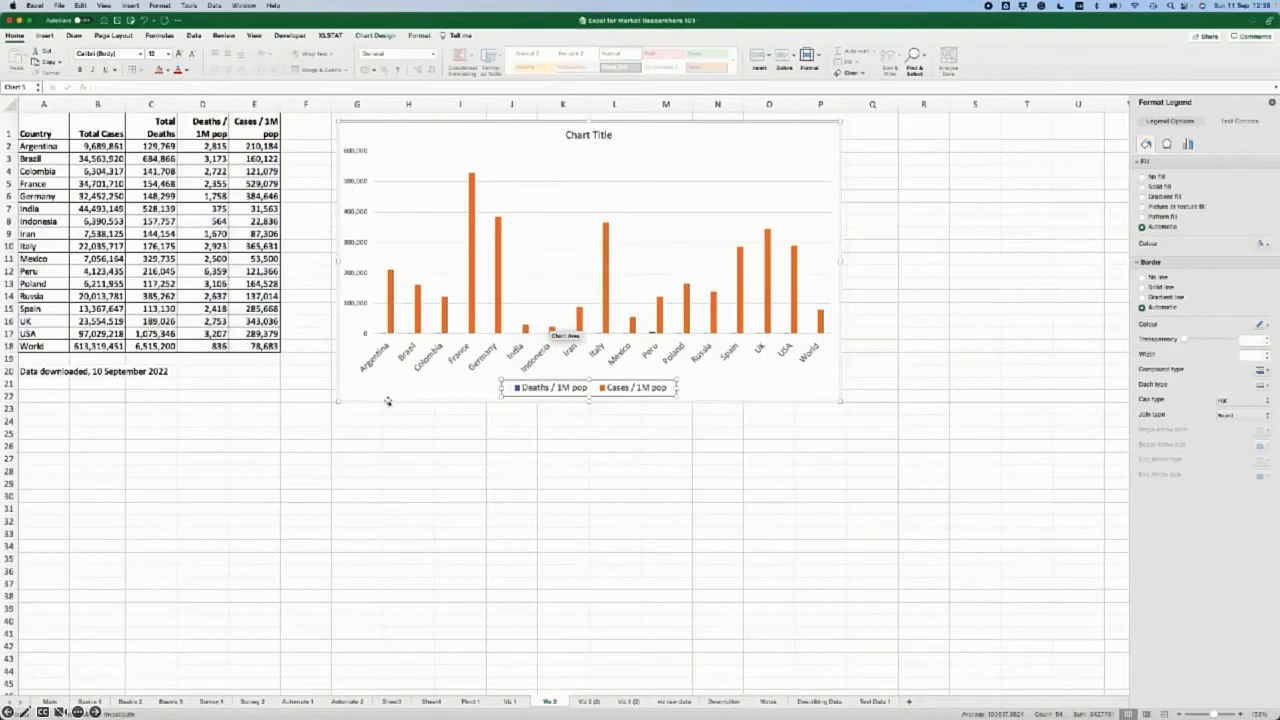
- Change the country chart to a combo type with Deaths / 1M pop as columns and Cases / 1M pop as a line
{"action": "mouse_move", "coordinate": [606, 291]}
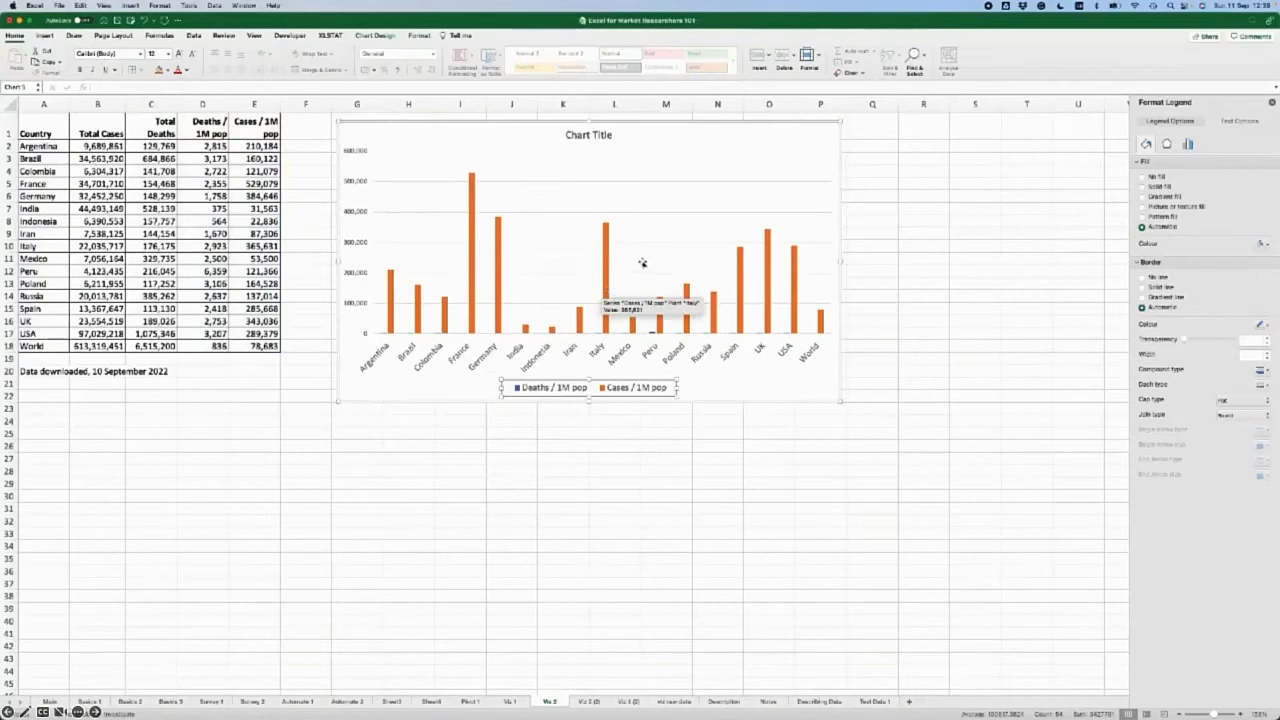
{"action": "right_click", "coordinate": [642, 260]}
{"action": "mouse_move", "coordinate": [704, 291]}
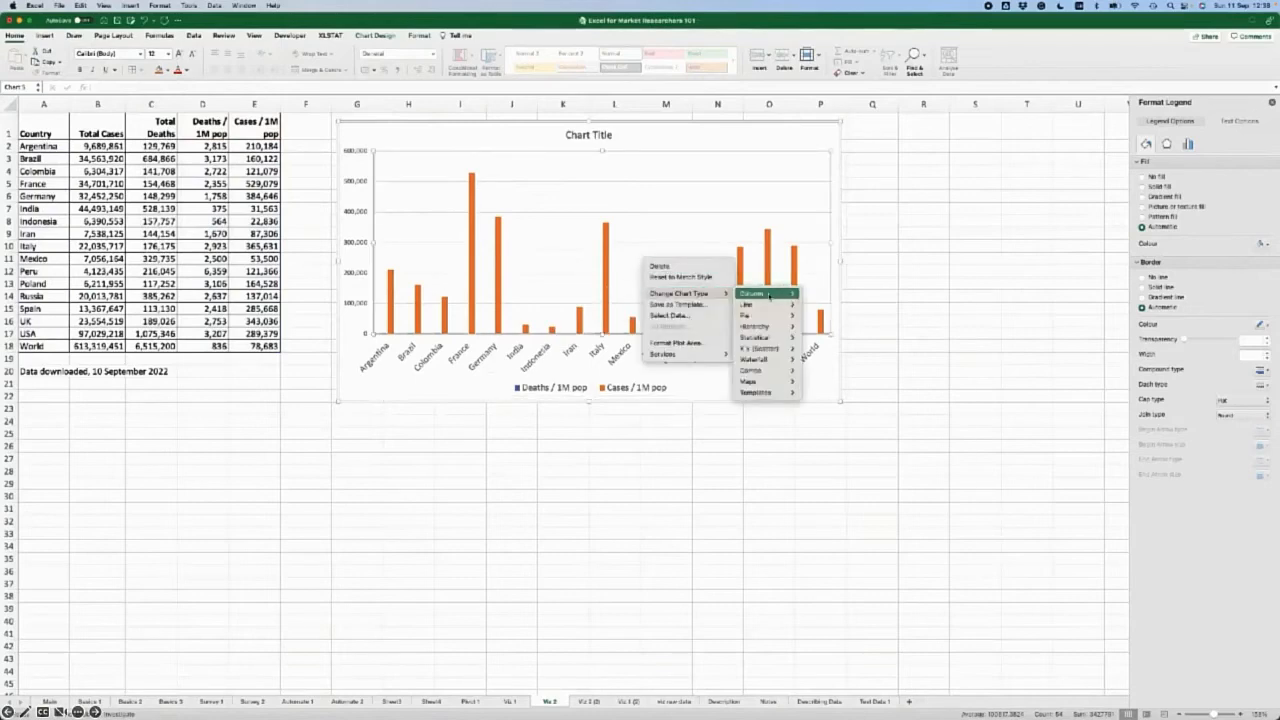
{"action": "mouse_move", "coordinate": [766, 372]}
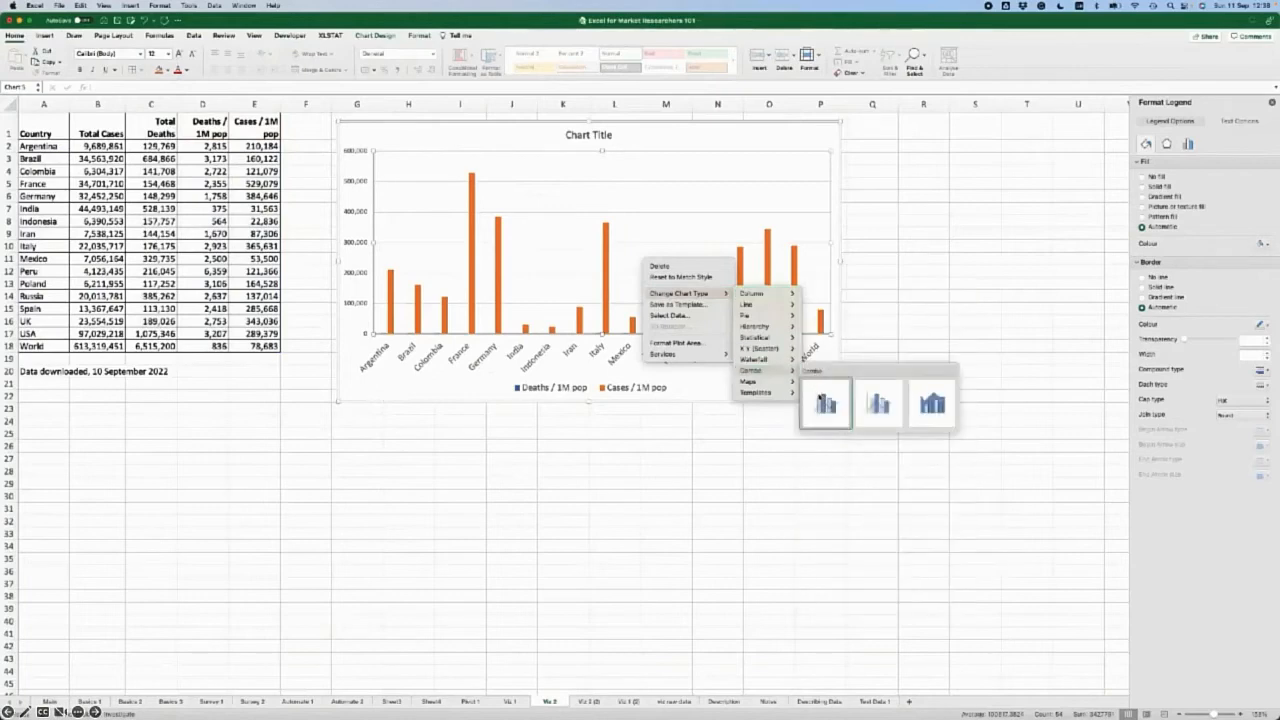
{"action": "left_click", "coordinate": [826, 403]}
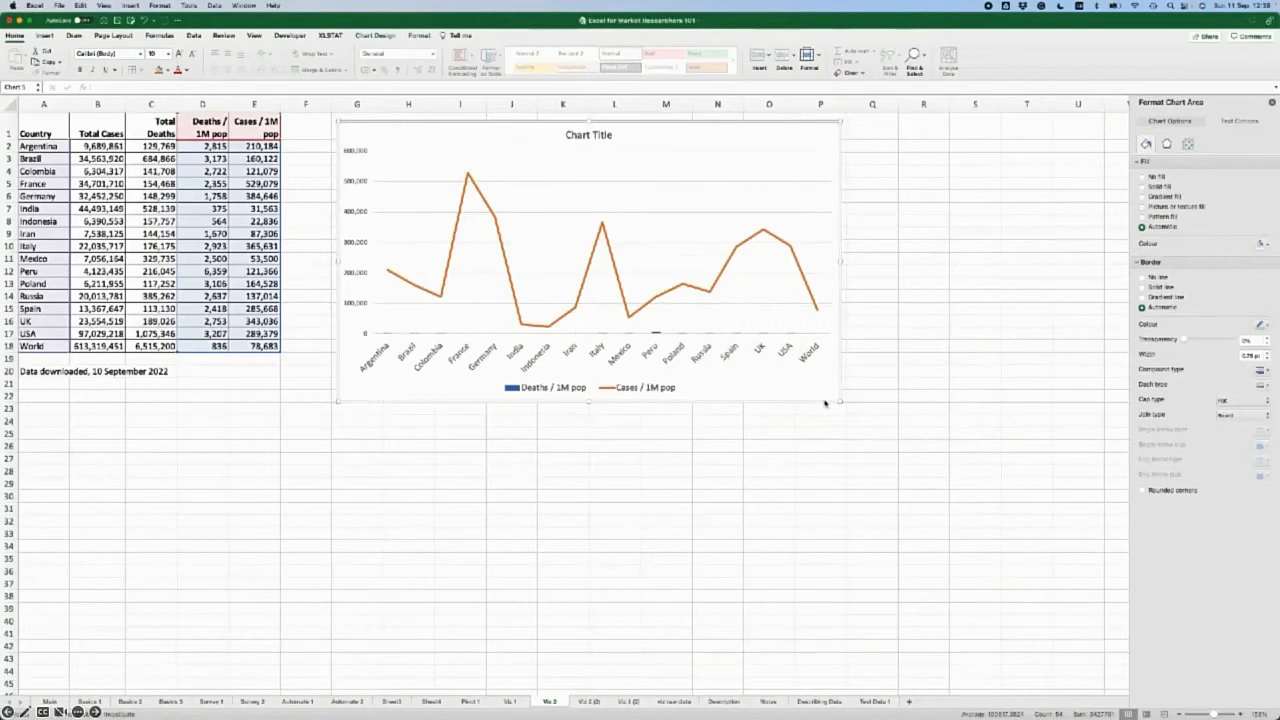
- Plot the Cases / 1M pop line of the country chart on the secondary axis
{"action": "left_click", "coordinate": [757, 236]}
{"action": "right_click", "coordinate": [757, 236]}
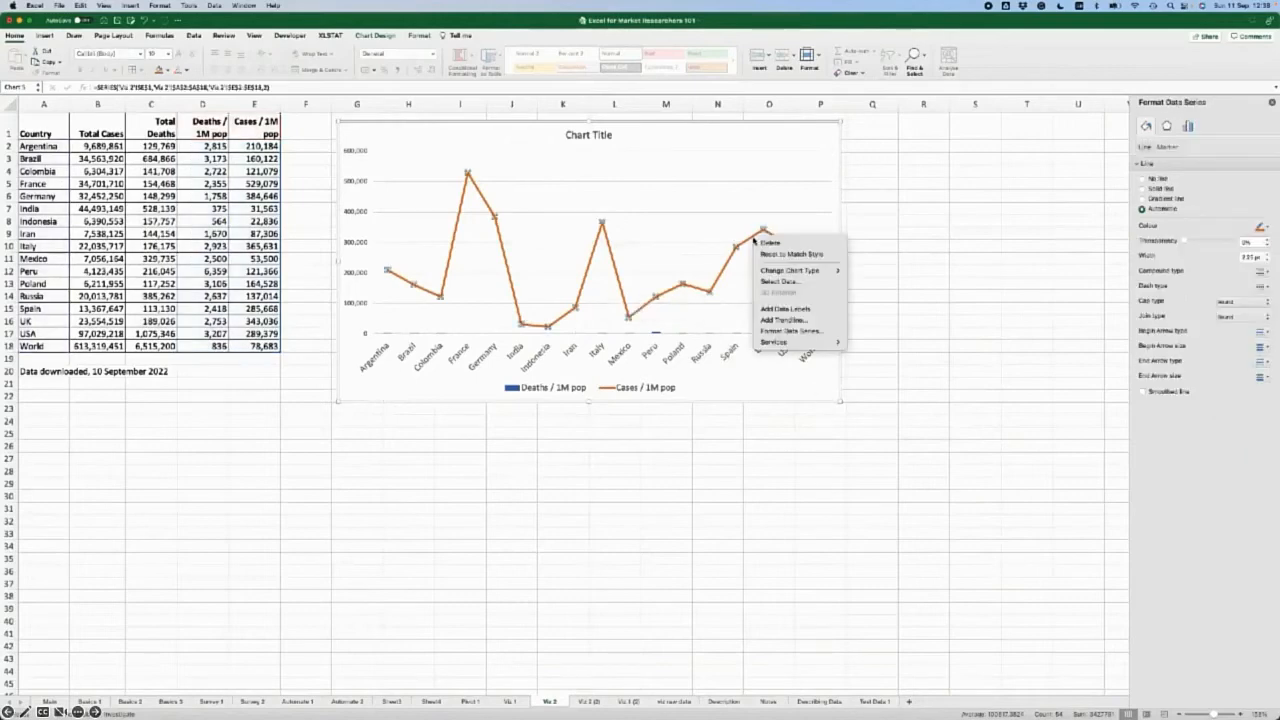
{"action": "left_click", "coordinate": [795, 331]}
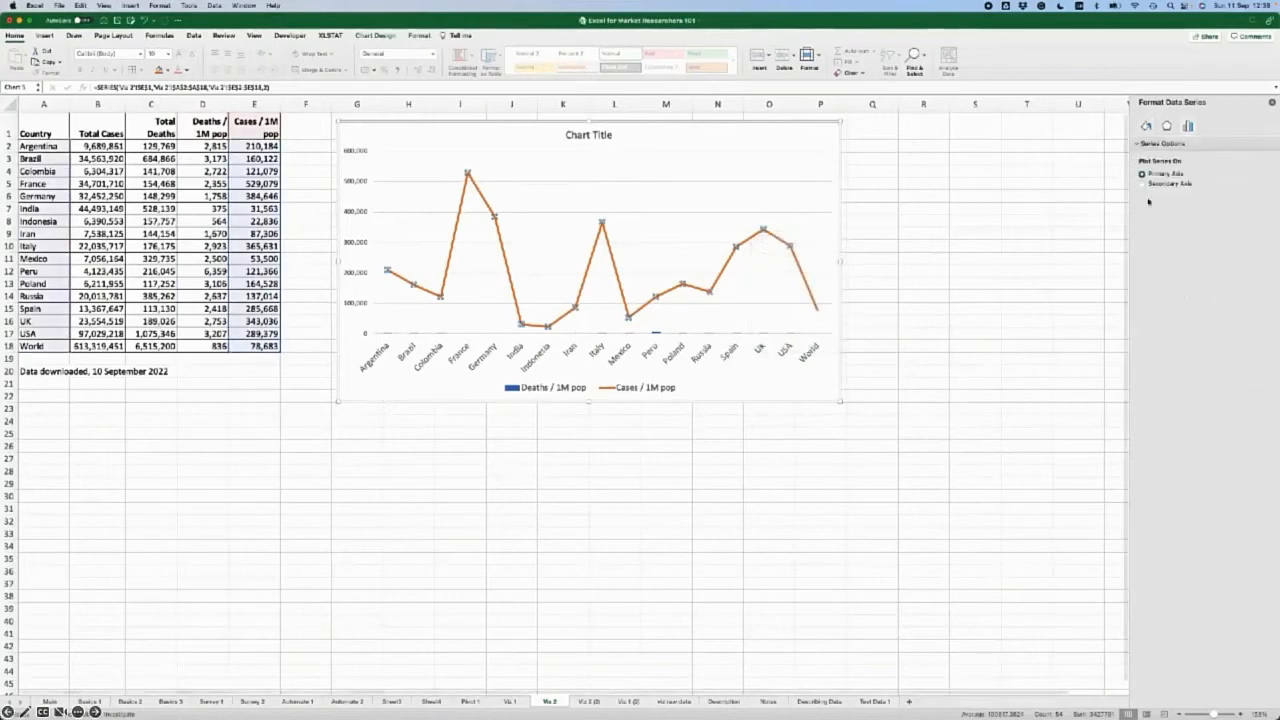
{"action": "left_click", "coordinate": [1157, 186]}
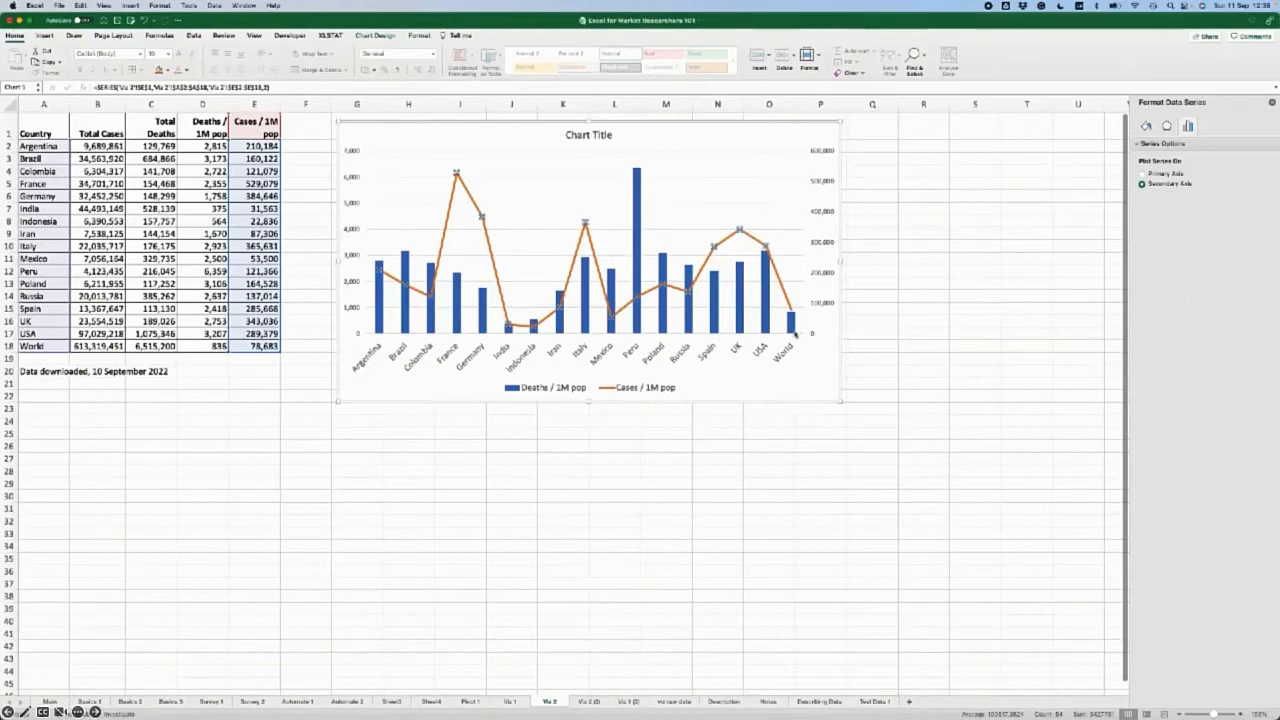
- Fill only the World column of the Deaths / 1M pop series with standard red
{"action": "left_click", "coordinate": [793, 327]}
{"action": "left_click", "coordinate": [793, 327]}
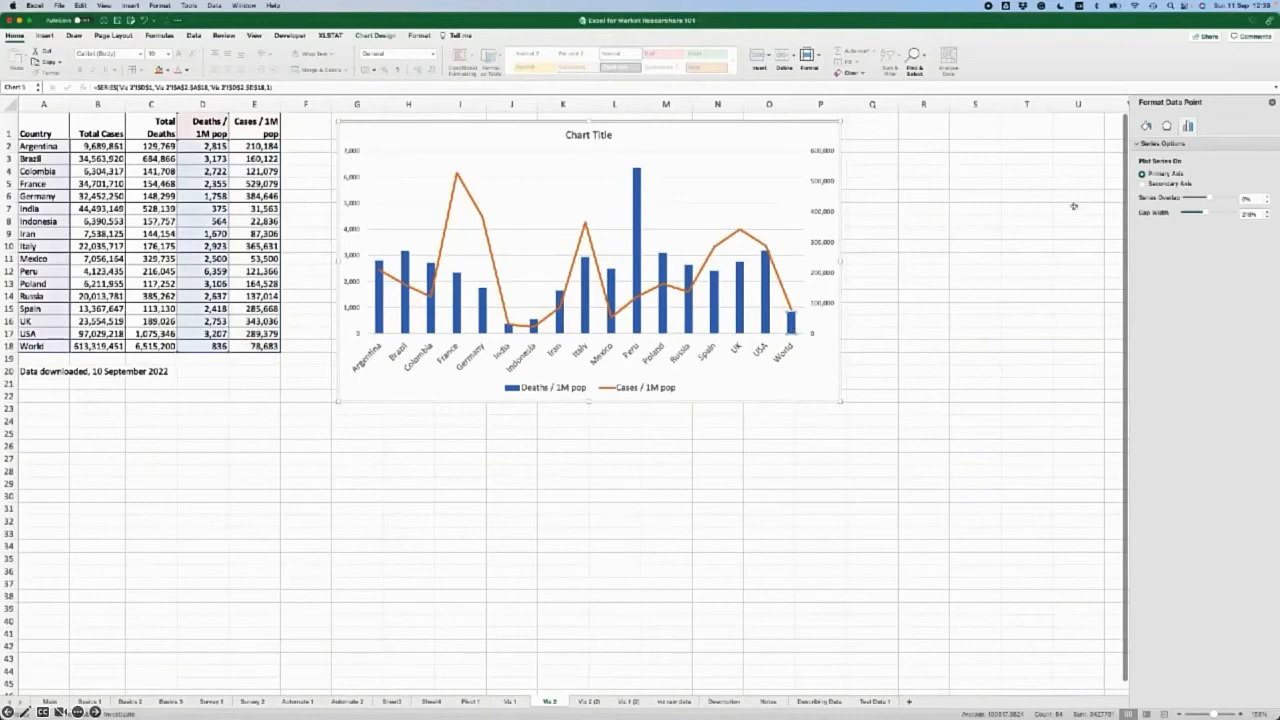
{"action": "left_click", "coordinate": [1146, 126]}
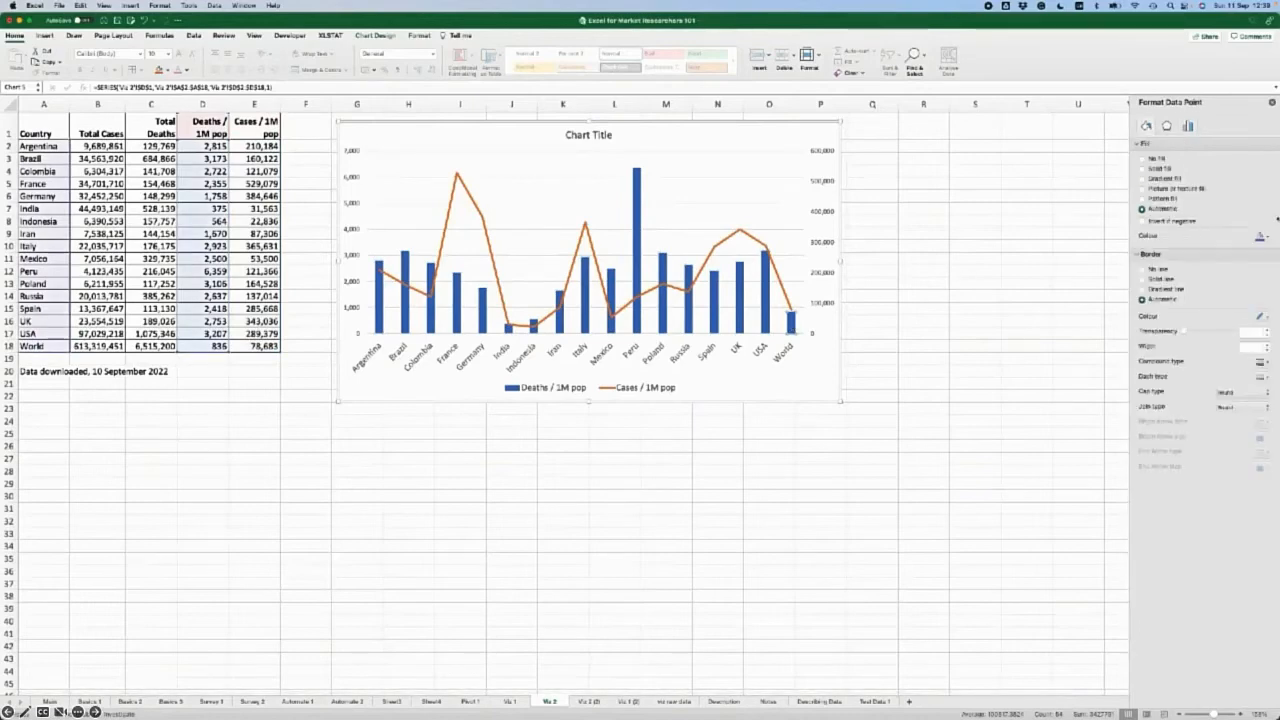
{"action": "left_click", "coordinate": [1262, 237]}
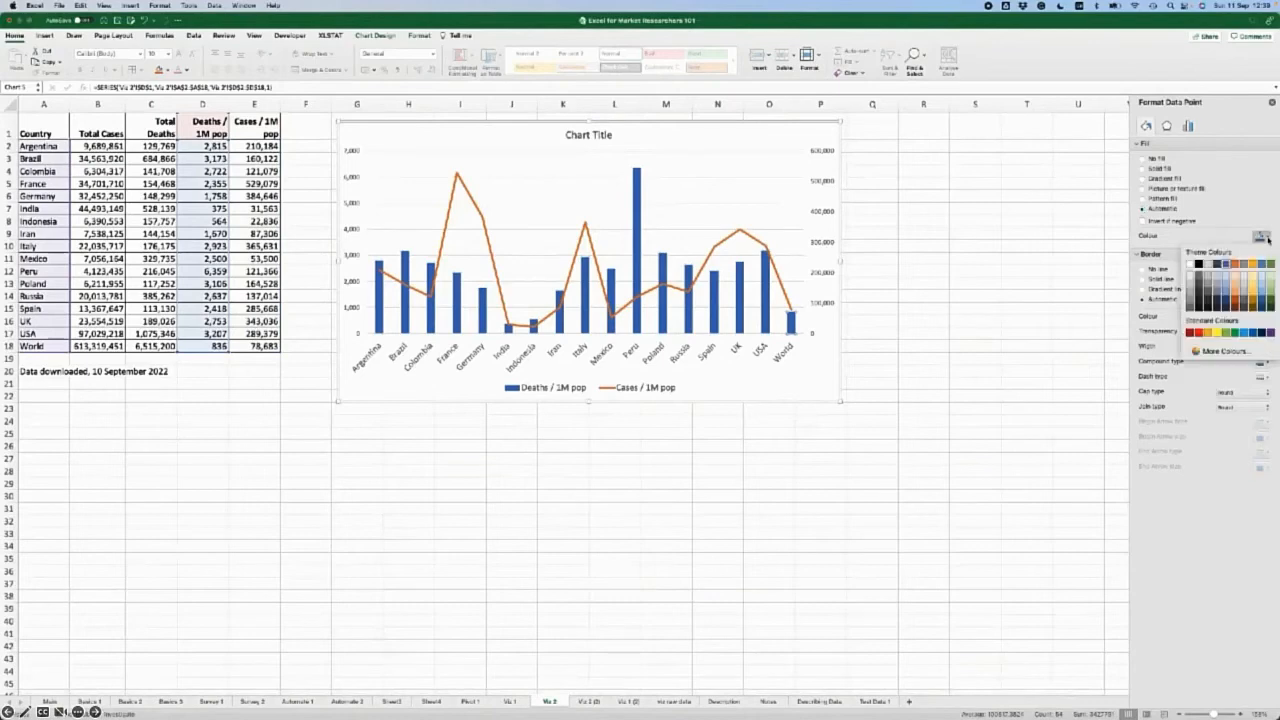
{"action": "left_click", "coordinate": [1199, 332]}
{"action": "left_click", "coordinate": [1015, 412]}
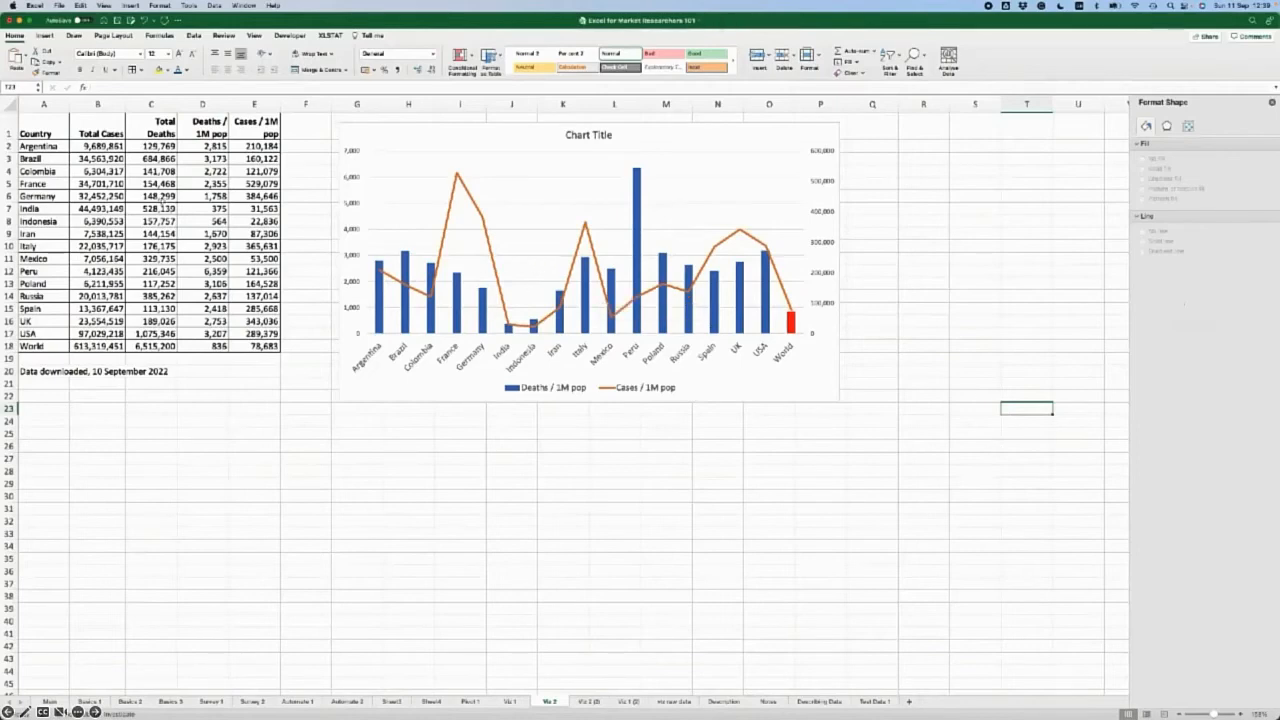
- Sort the whole country table, headers included, by Deaths / 1M pop from largest to smallest
{"action": "left_click_drag", "start_coordinate": [48, 131], "coordinate": [248, 341]}
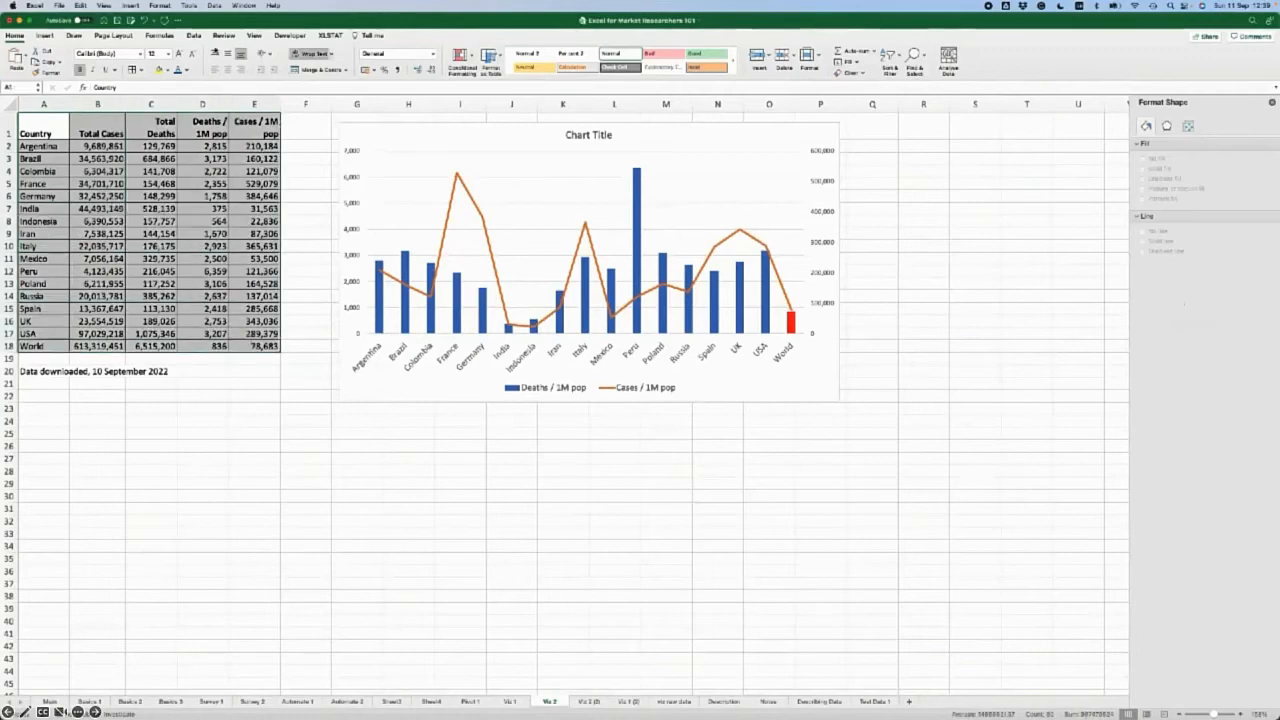
{"action": "left_click", "coordinate": [194, 36]}
{"action": "left_click", "coordinate": [440, 57]}
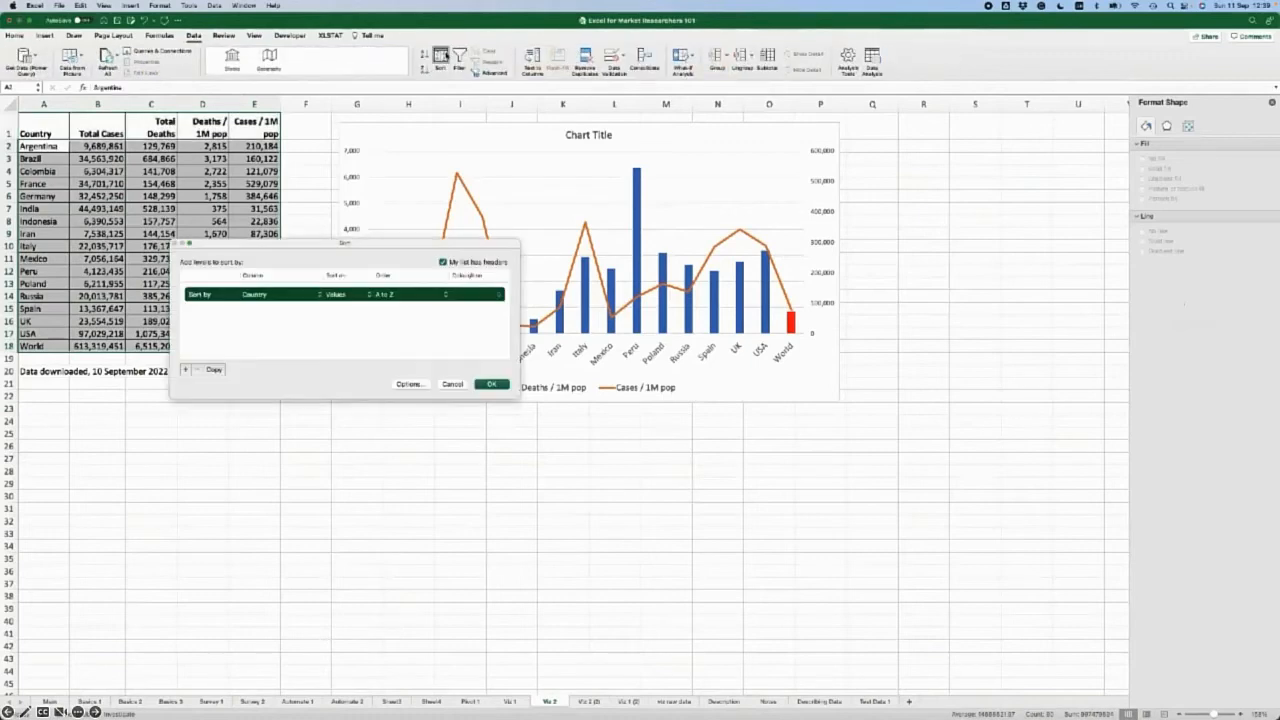
{"action": "left_click", "coordinate": [266, 295]}
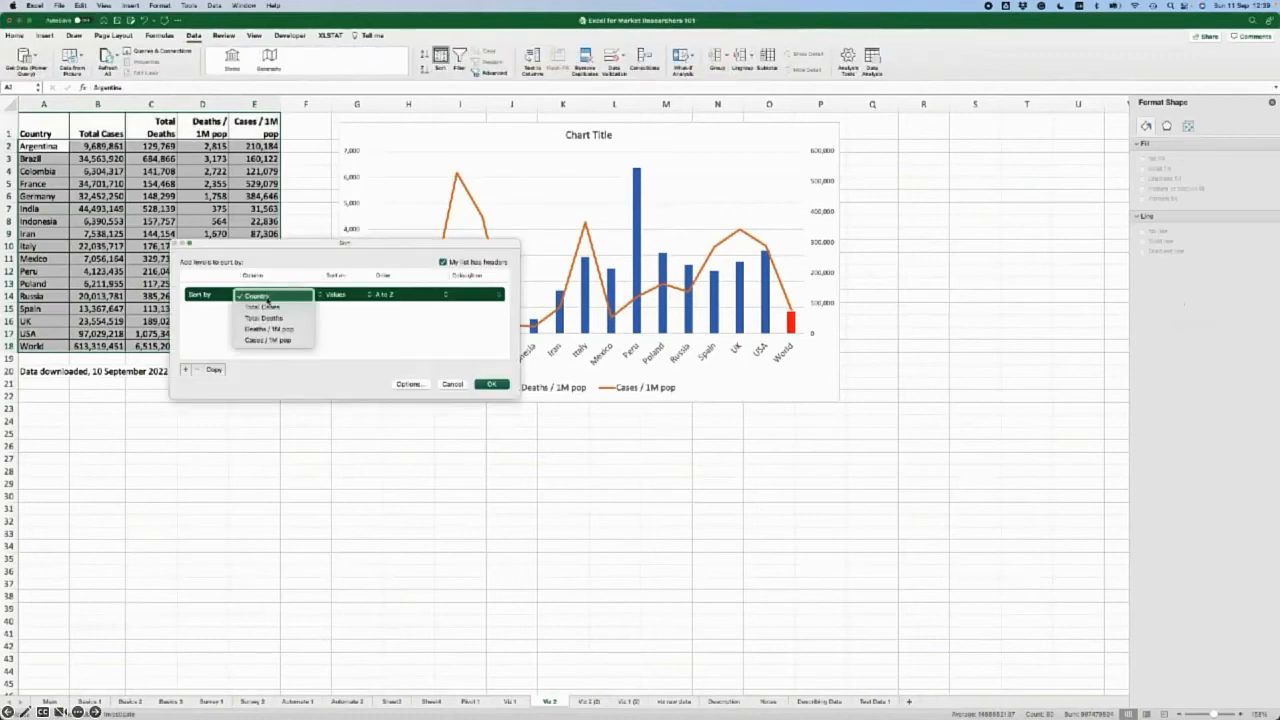
{"action": "left_click", "coordinate": [276, 332]}
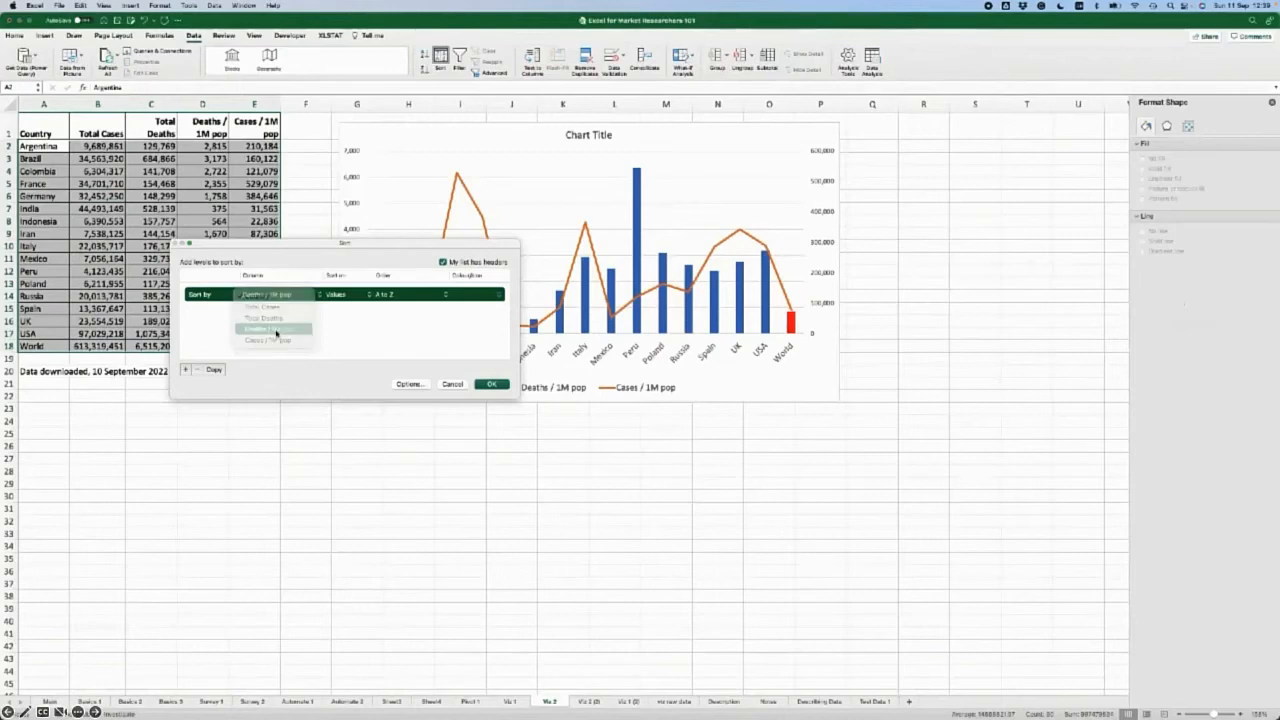
{"action": "left_click", "coordinate": [396, 298]}
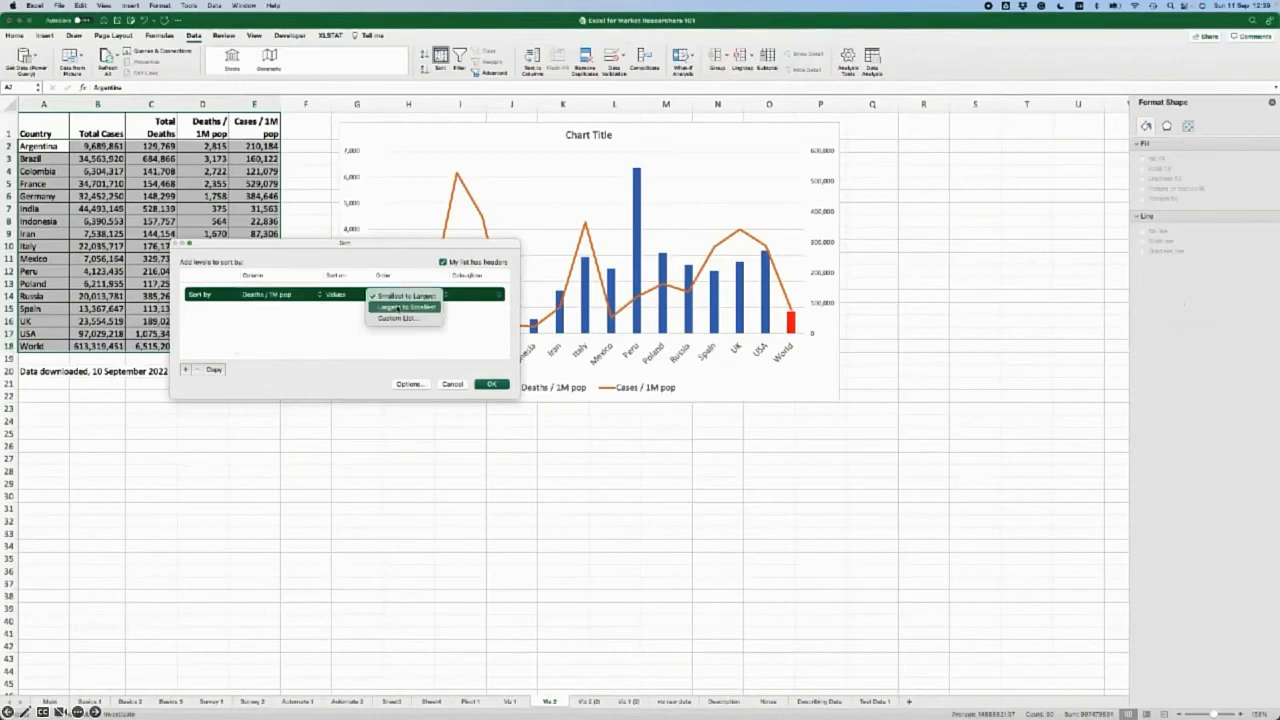
{"action": "left_click", "coordinate": [398, 308]}
{"action": "left_click", "coordinate": [491, 384]}
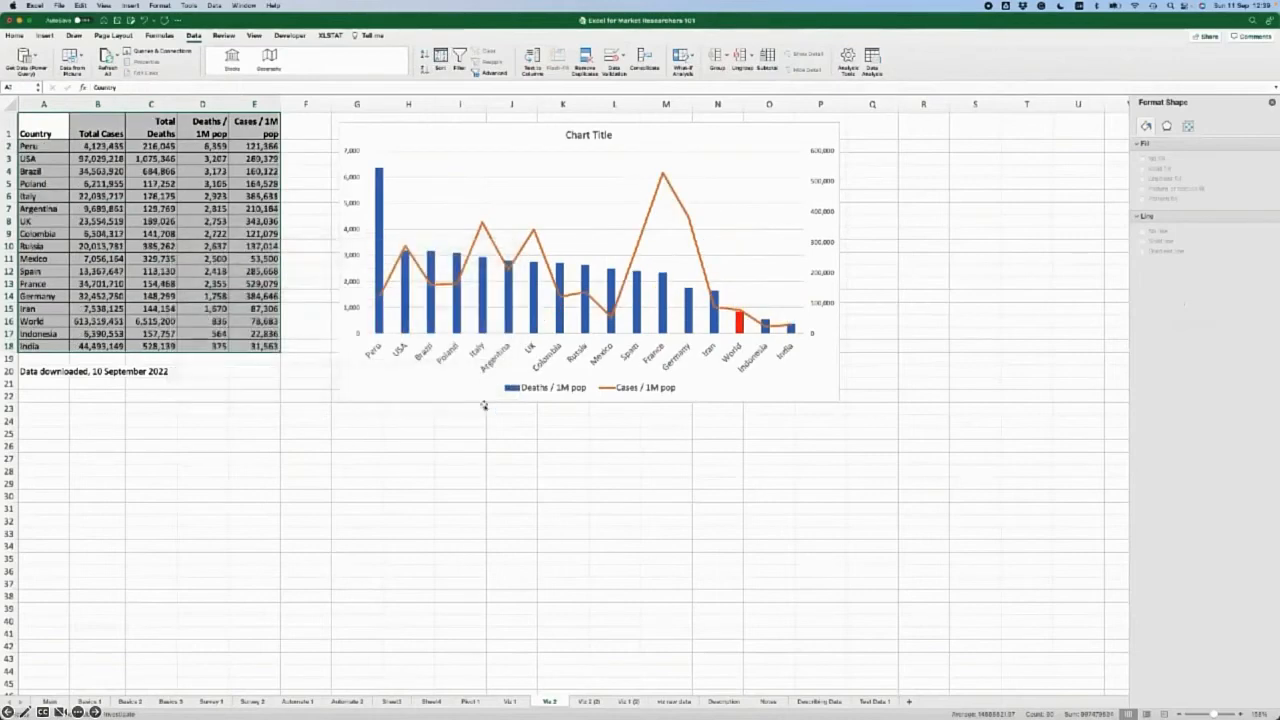
{"action": "left_click", "coordinate": [485, 562]}
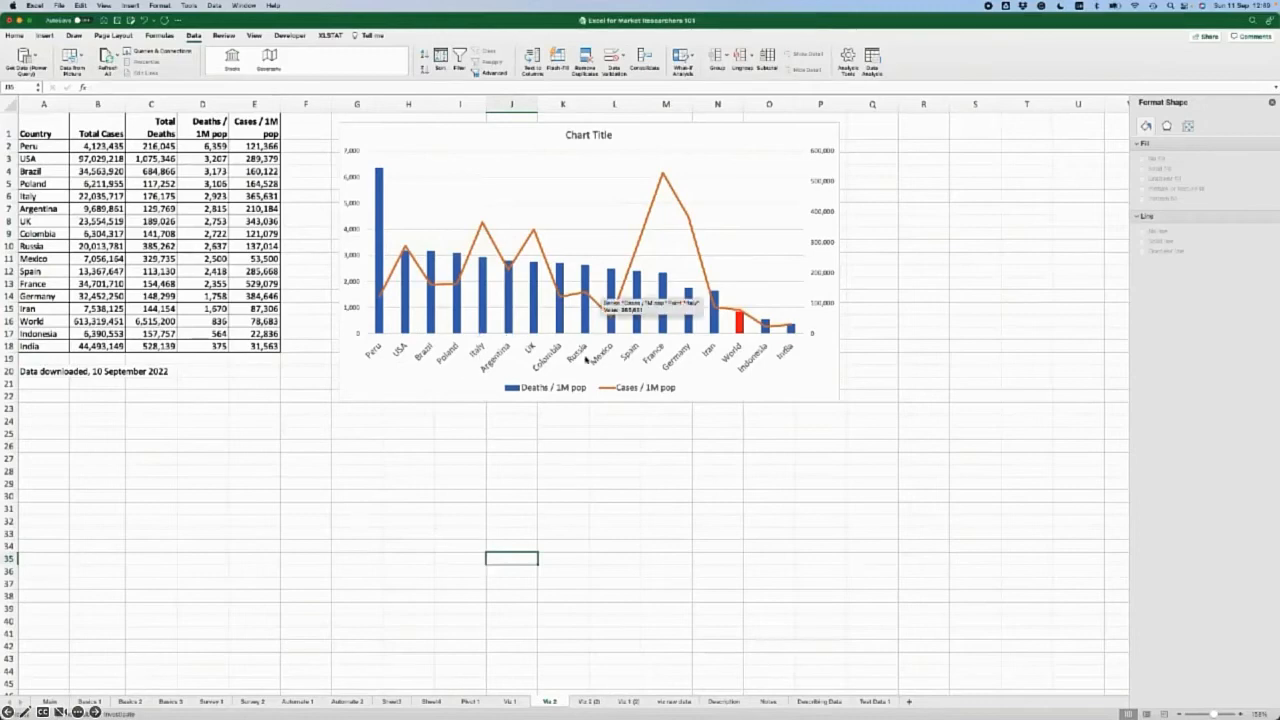
{"action": "mouse_move", "coordinate": [688, 320]}
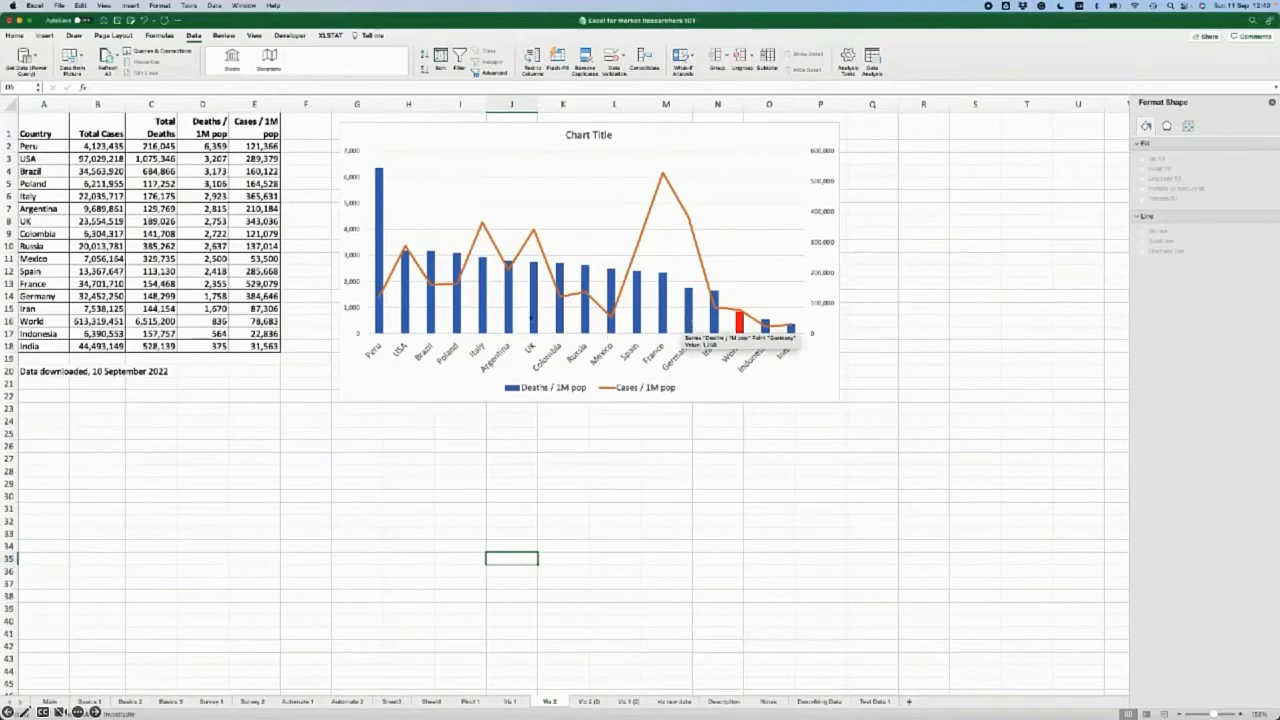
{"action": "mouse_move", "coordinate": [456, 327]}
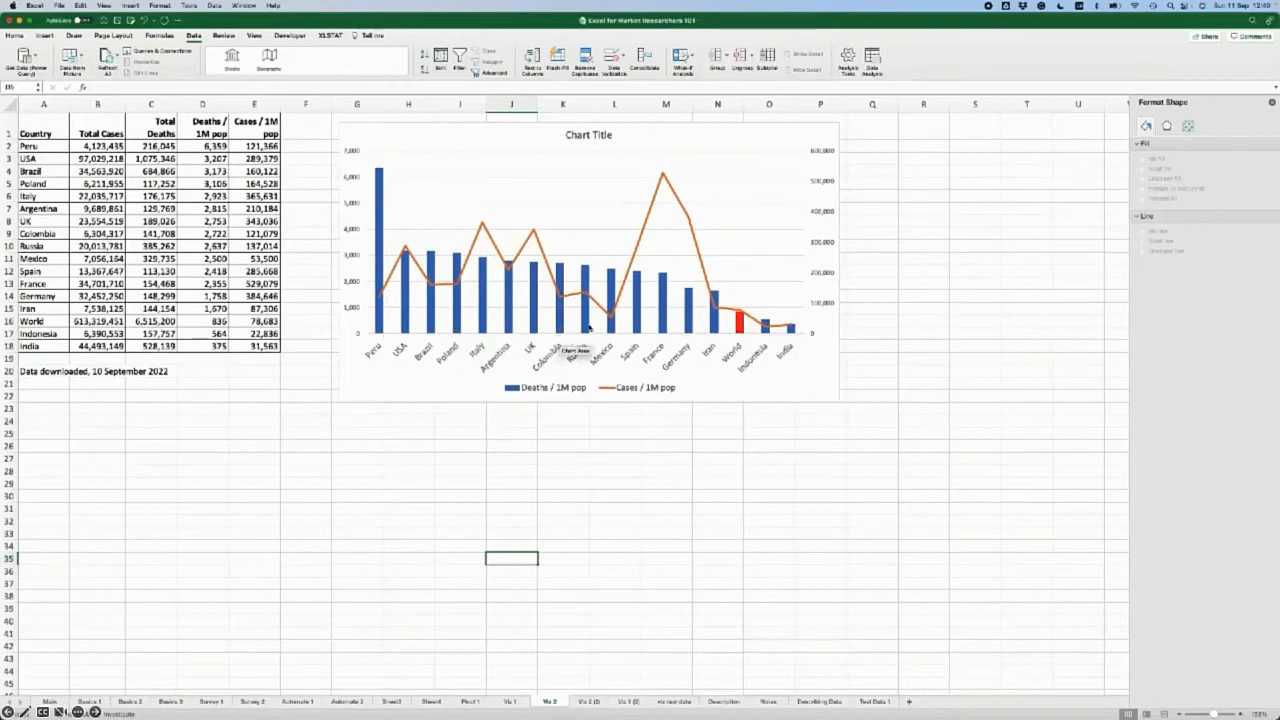
{"action": "mouse_move", "coordinate": [589, 326]}
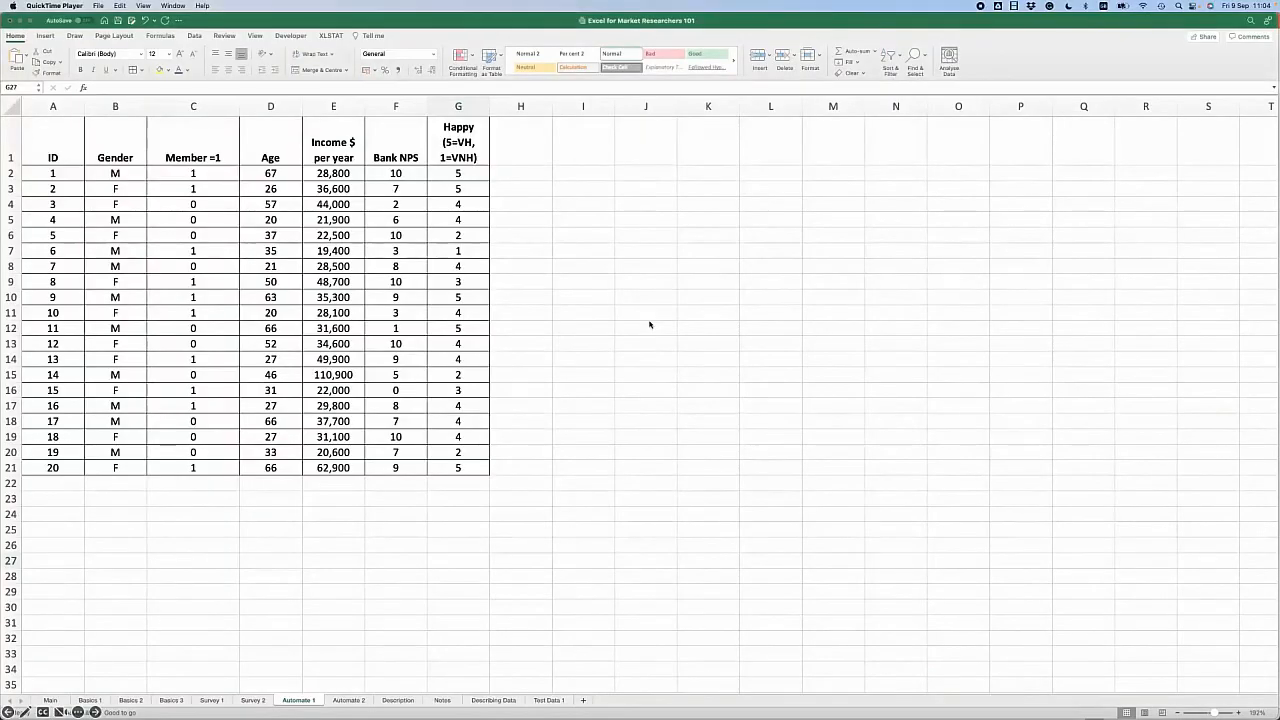
- Start recording a macro named CreateNPS, stored in This Workbook, with the description "Macro to define P D N"
{"action": "left_click", "coordinate": [265, 20]}
{"action": "left_click", "coordinate": [189, 5]}
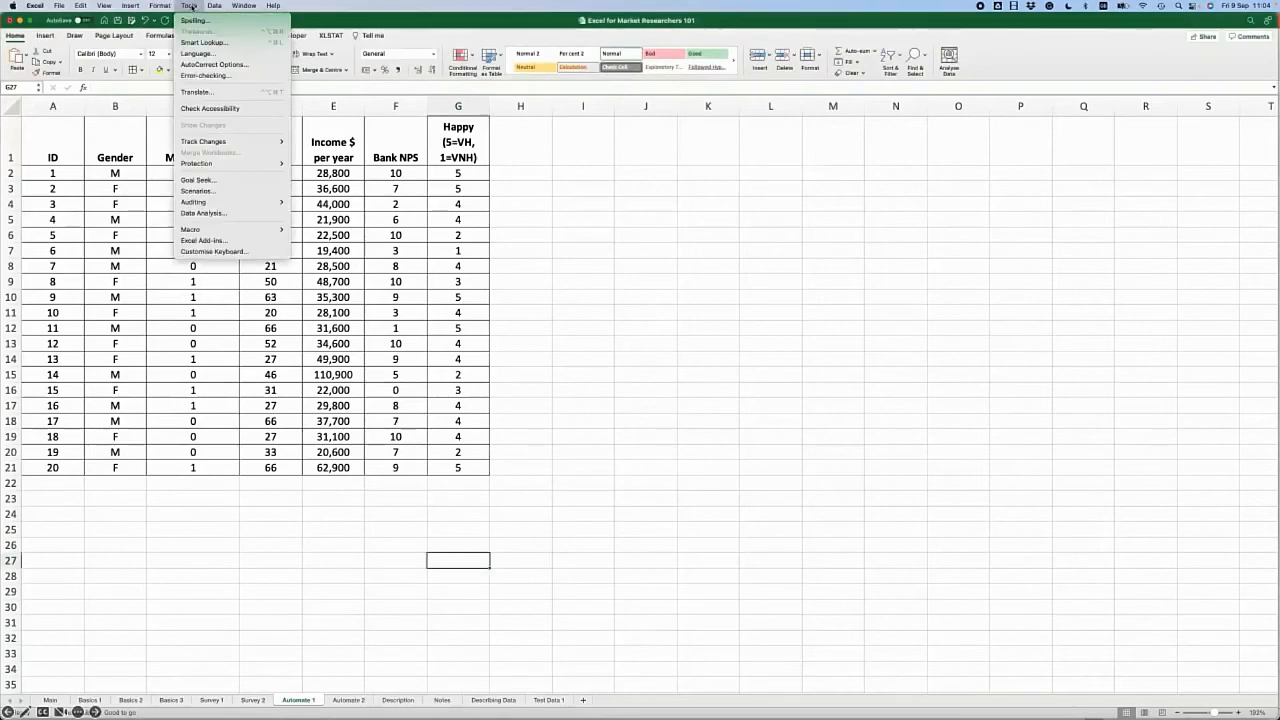
{"action": "mouse_move", "coordinate": [217, 229]}
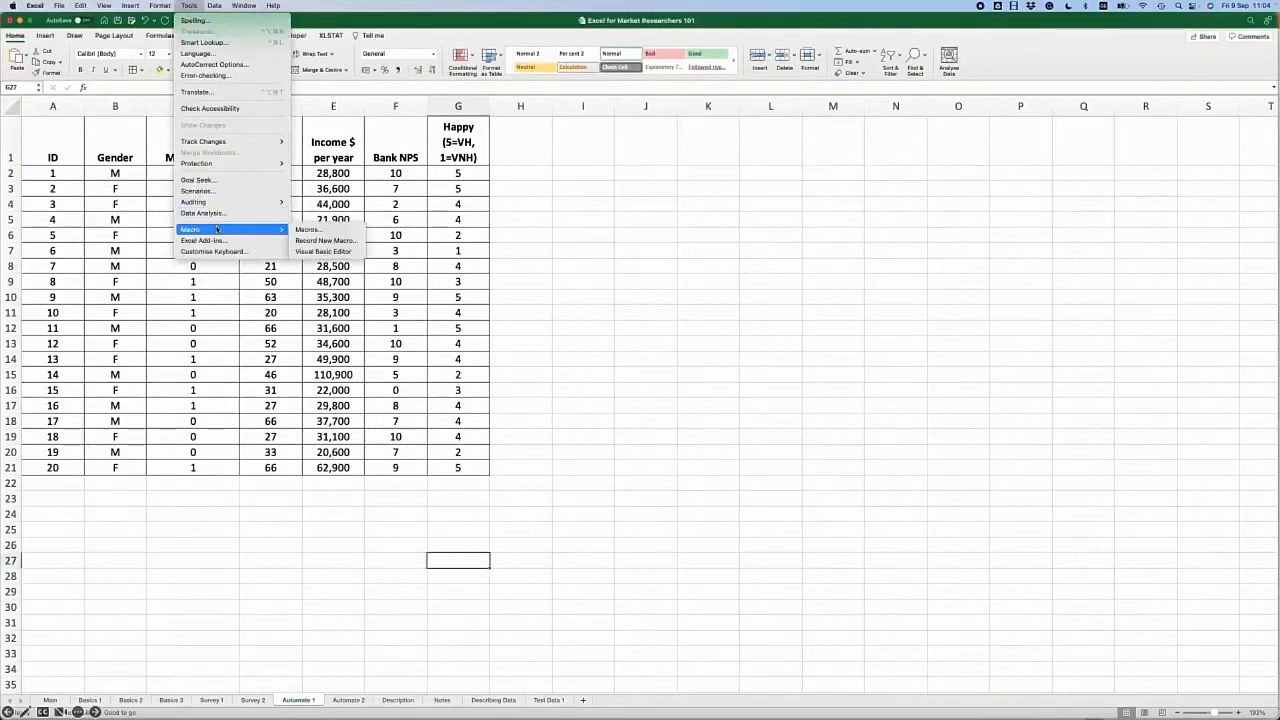
{"action": "left_click", "coordinate": [326, 241]}
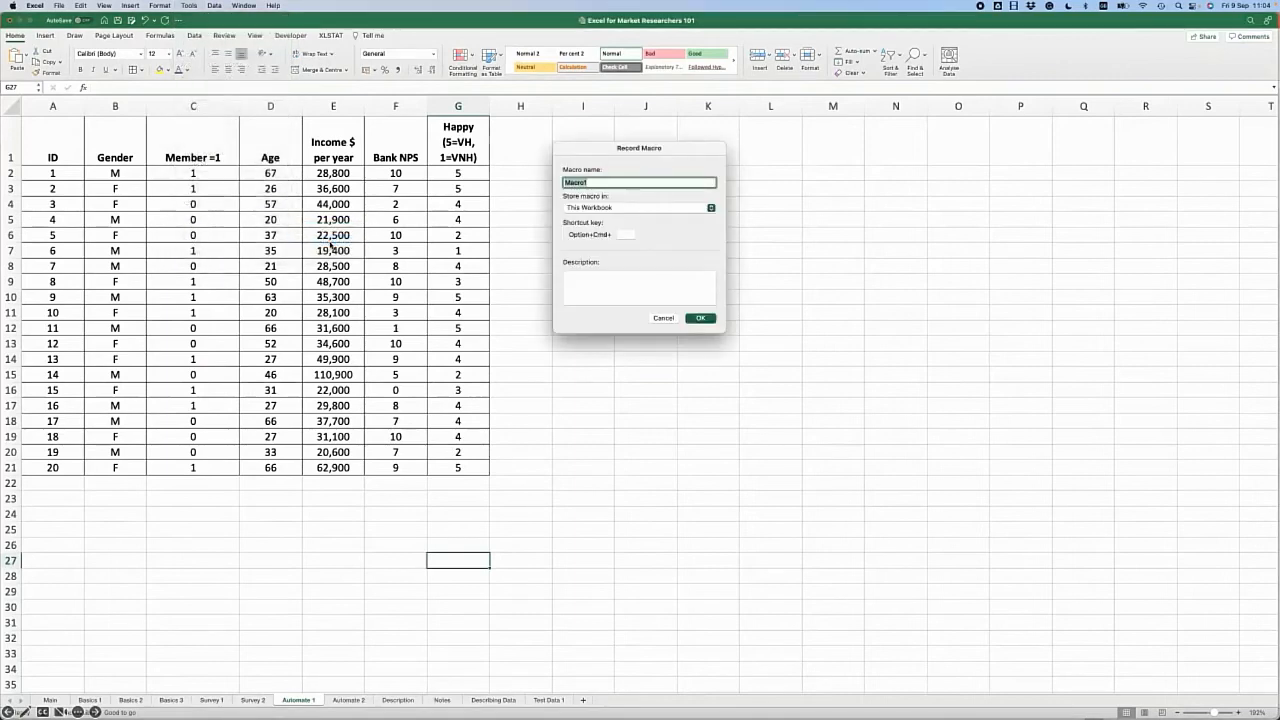
{"action": "type", "text": "CreateNPS"}
{"action": "left_click", "coordinate": [594, 278]}
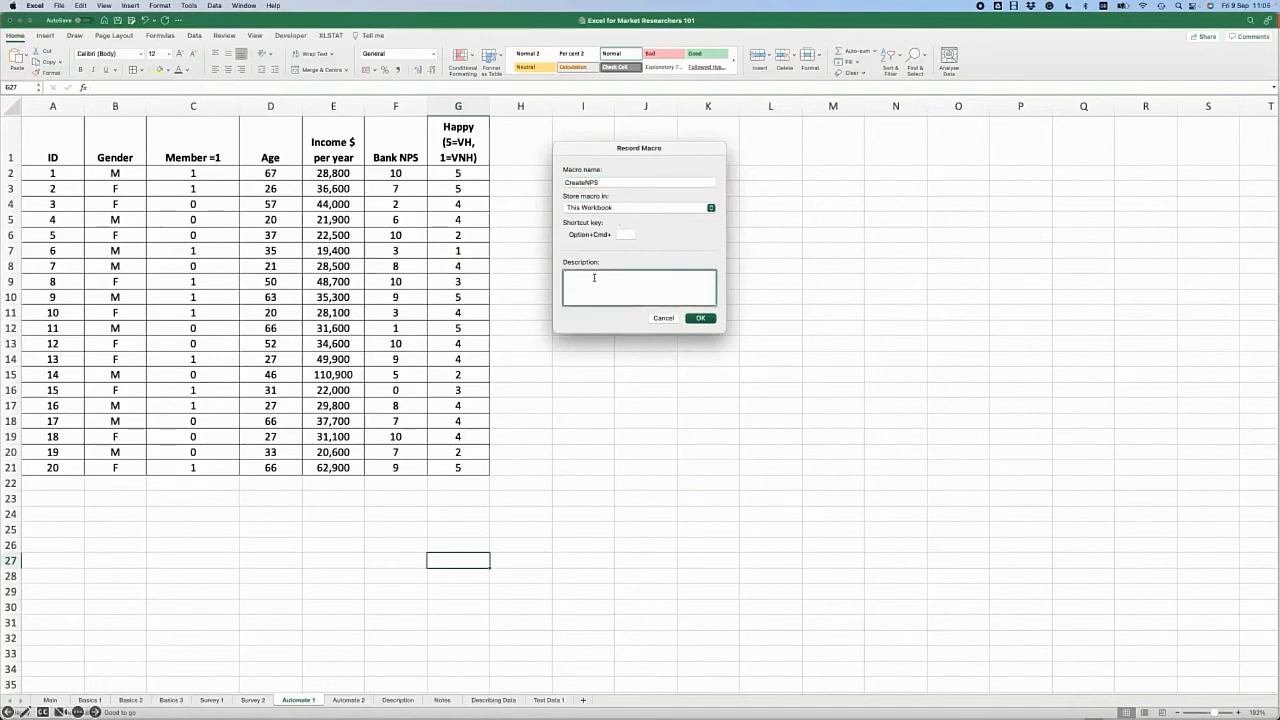
{"action": "type", "text": "Macro to define P D N"}
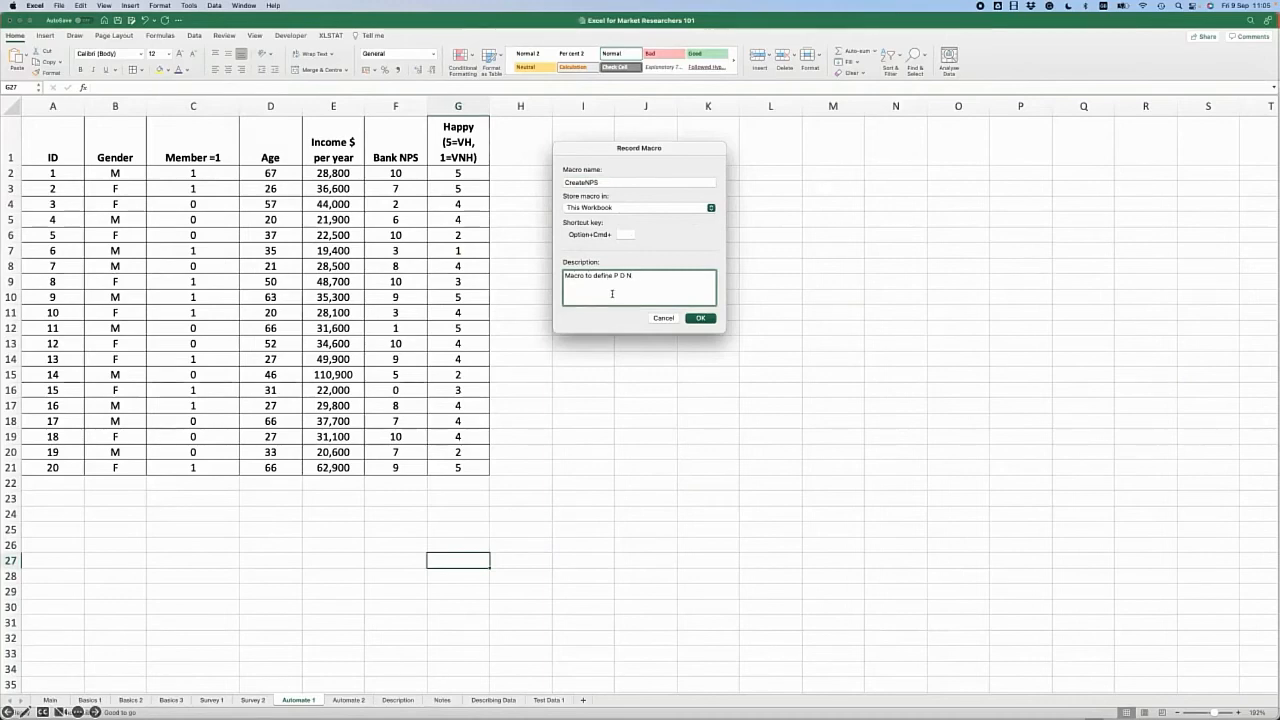
{"action": "left_click", "coordinate": [703, 320]}
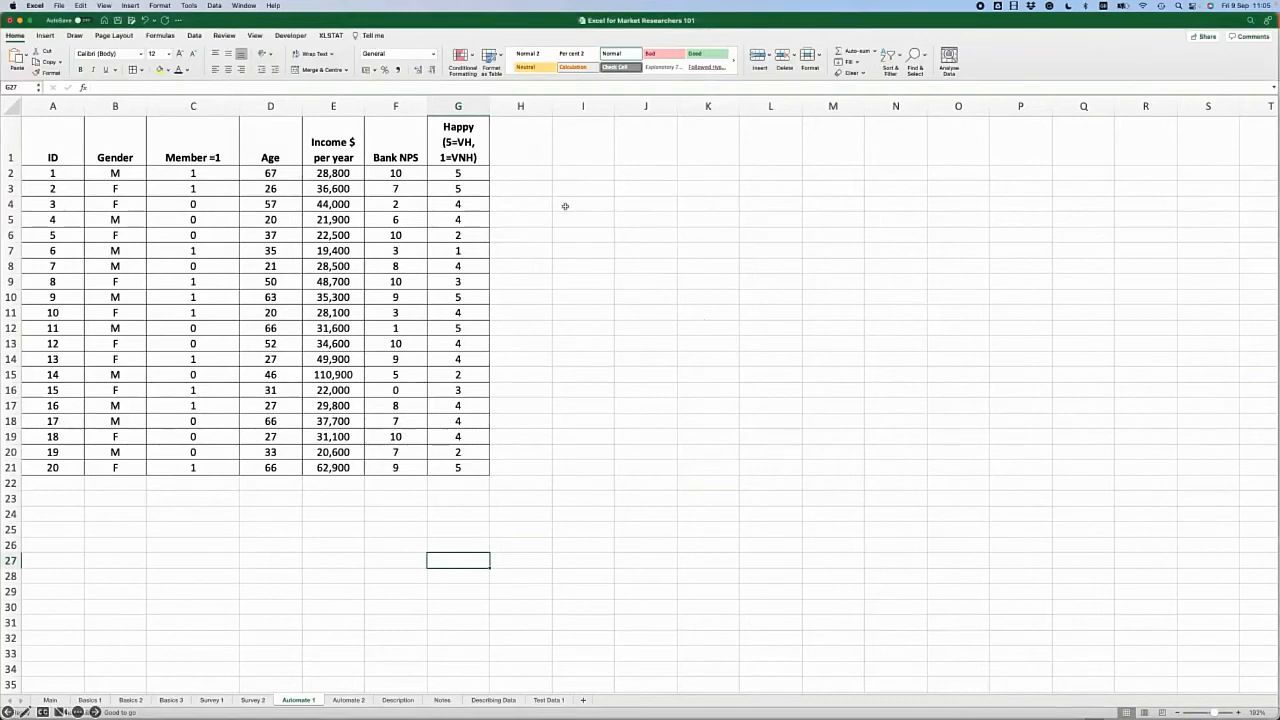
- Enter the column headings P, D and N in cells H1, I1 and J1
{"action": "left_click", "coordinate": [526, 139]}
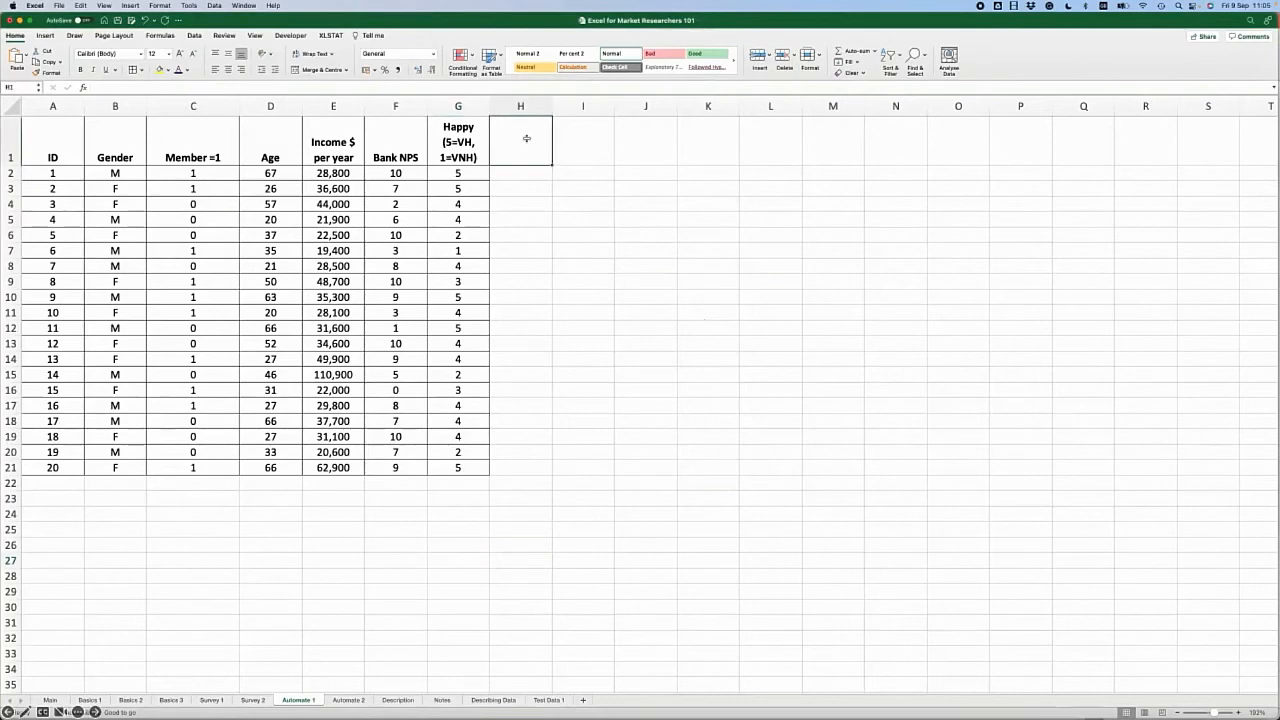
{"action": "type", "text": "P"}
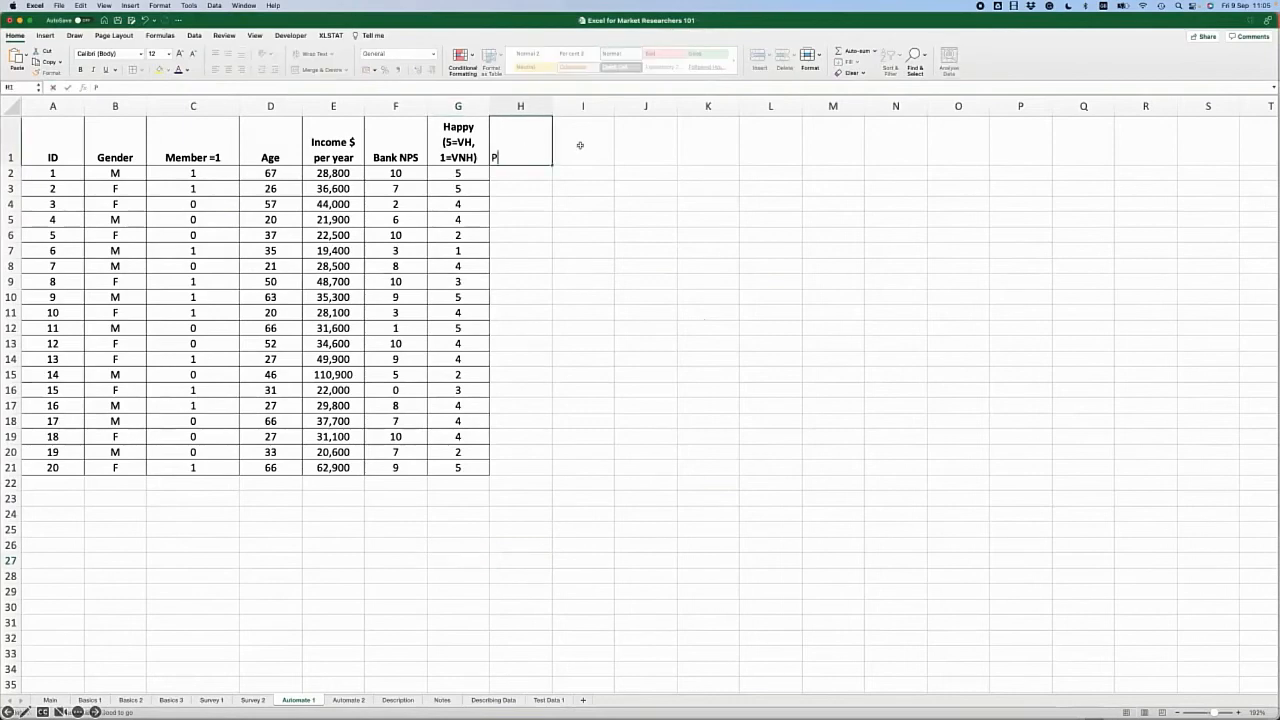
{"action": "left_click", "coordinate": [580, 145]}
{"action": "type", "text": "D"}
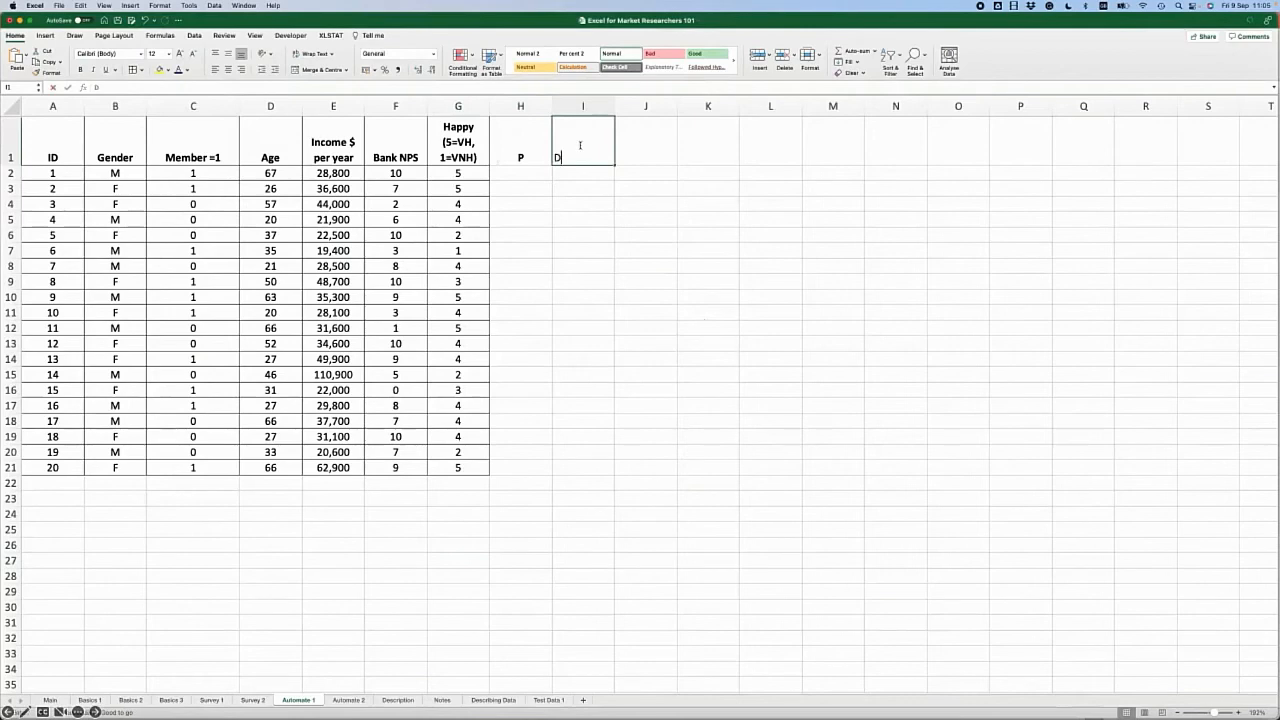
{"action": "left_click", "coordinate": [641, 148]}
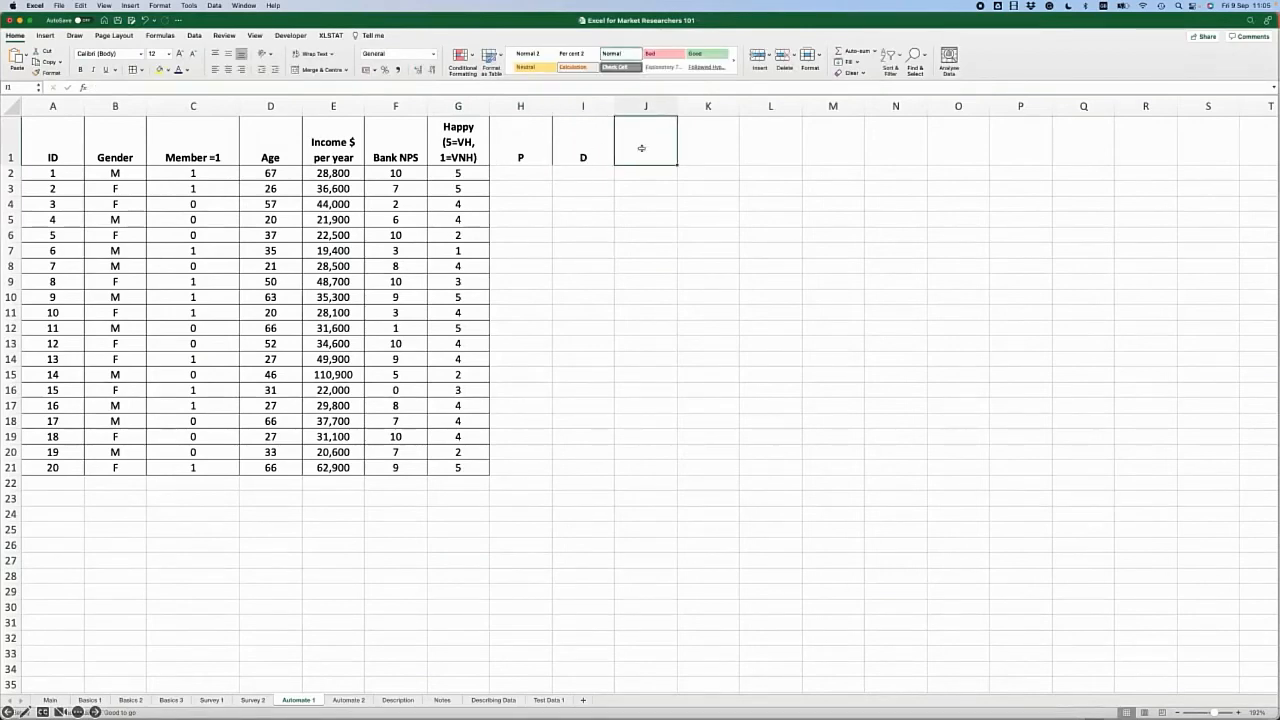
{"action": "type", "text": "N"}
{"action": "key", "text": "Return"}
- Change the font colour of the P, D and N headings to standard blue
{"action": "left_click_drag", "start_coordinate": [644, 146], "coordinate": [523, 155]}
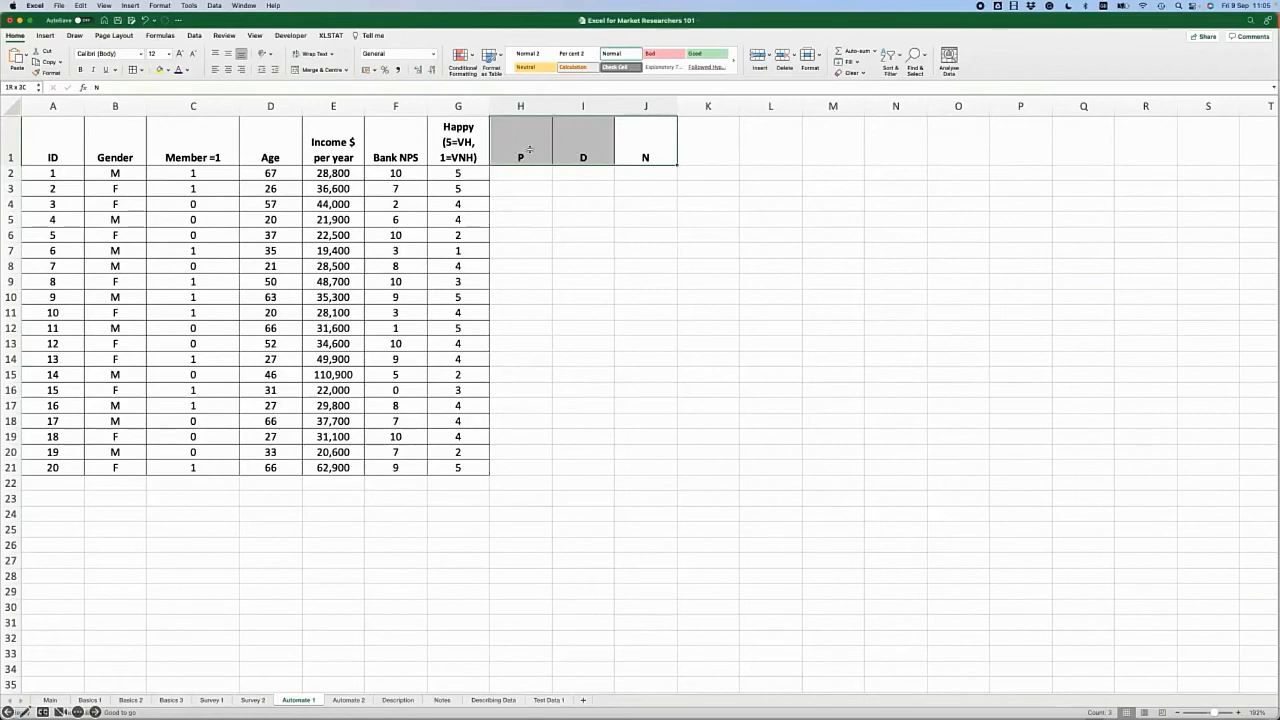
{"action": "left_click", "coordinate": [186, 71]}
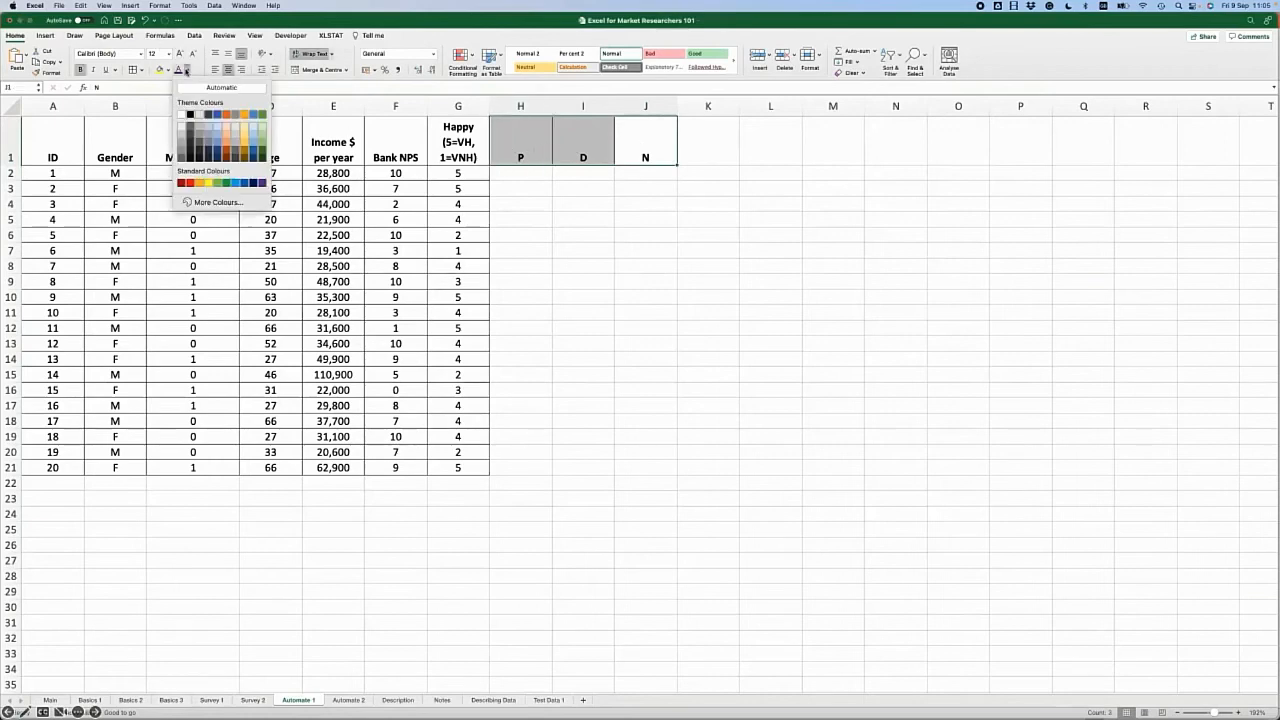
{"action": "left_click", "coordinate": [243, 184]}
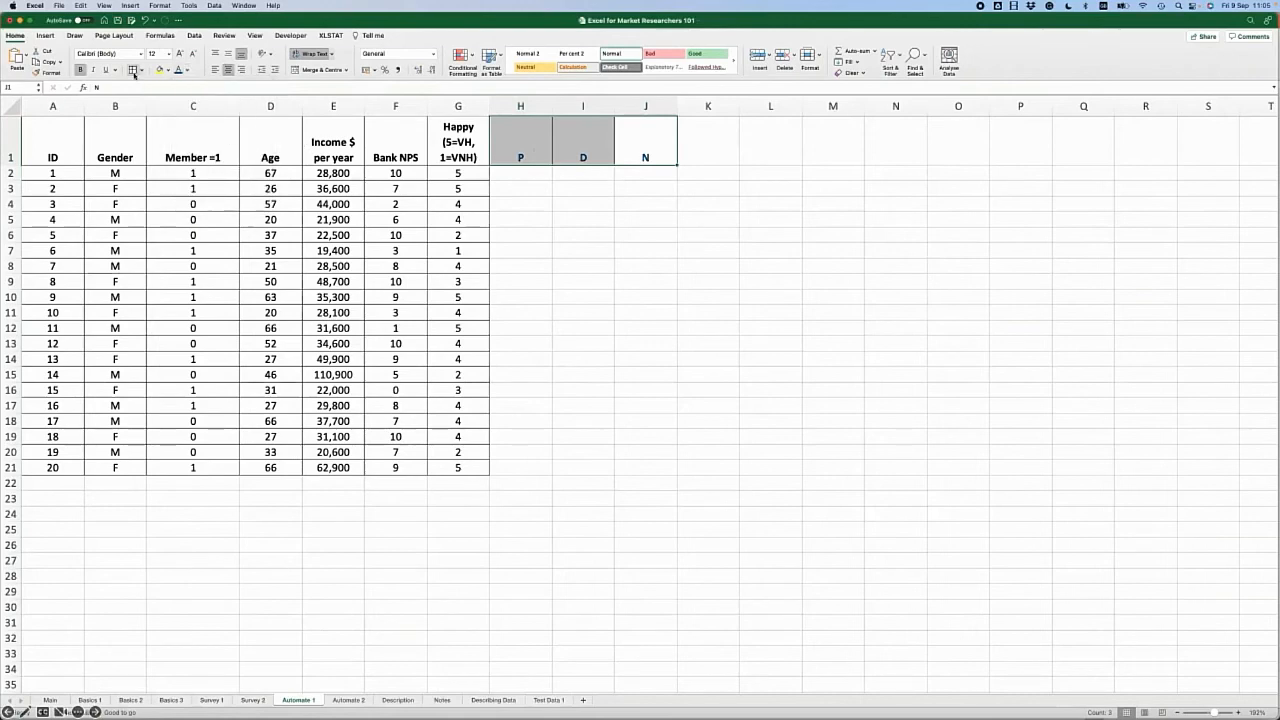
{"action": "left_click", "coordinate": [738, 252]}
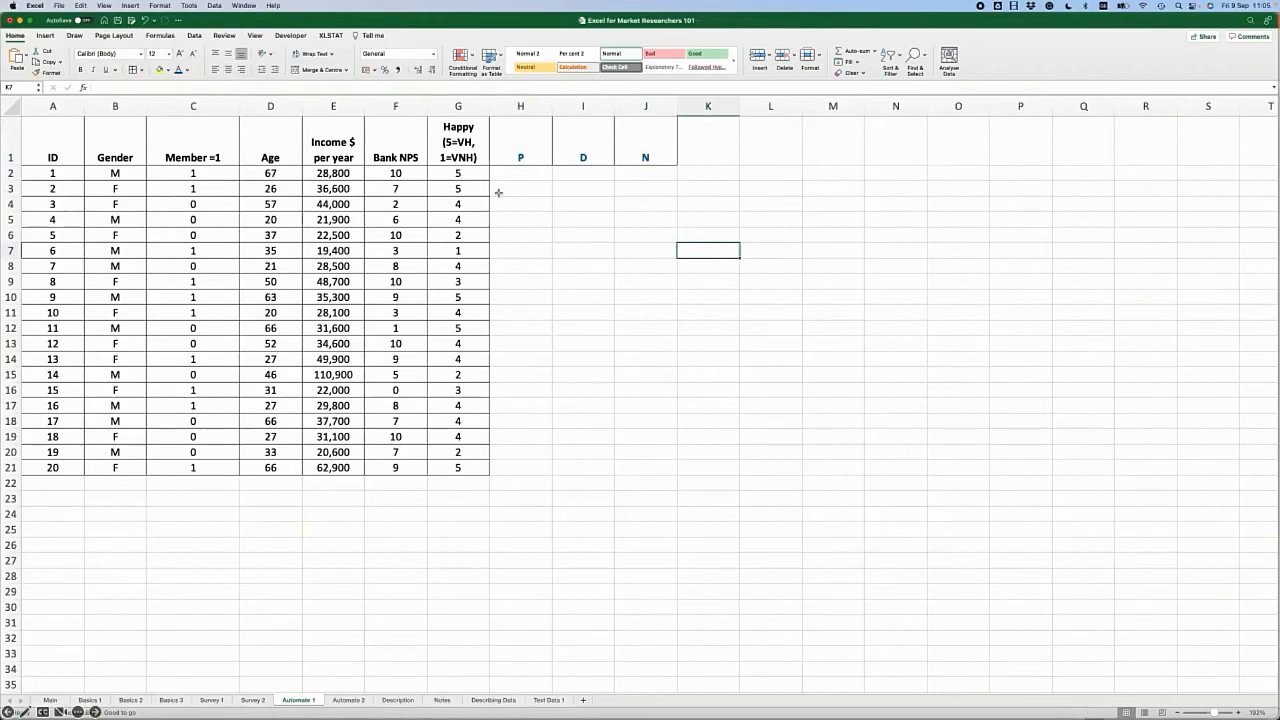
- Enter the formula =IF(F2>8,1,0) in H2 under the P heading
{"action": "left_click", "coordinate": [525, 174]}
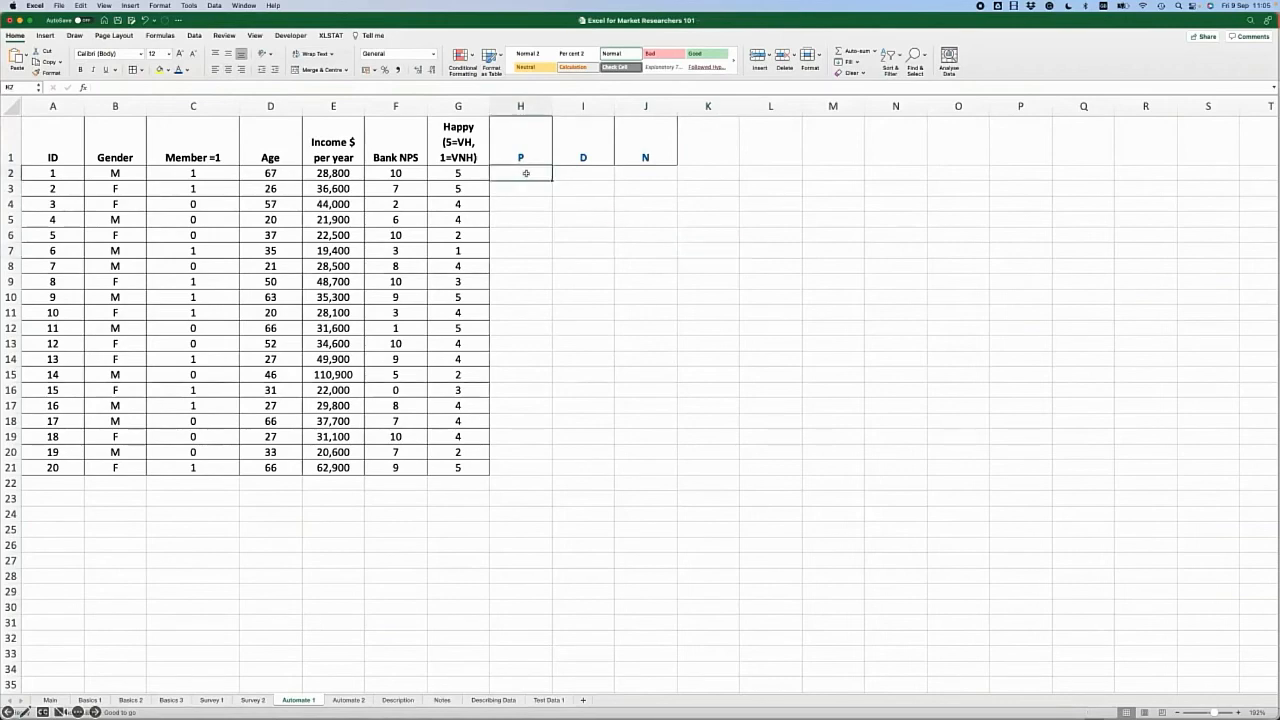
{"action": "type", "text": "=if("}
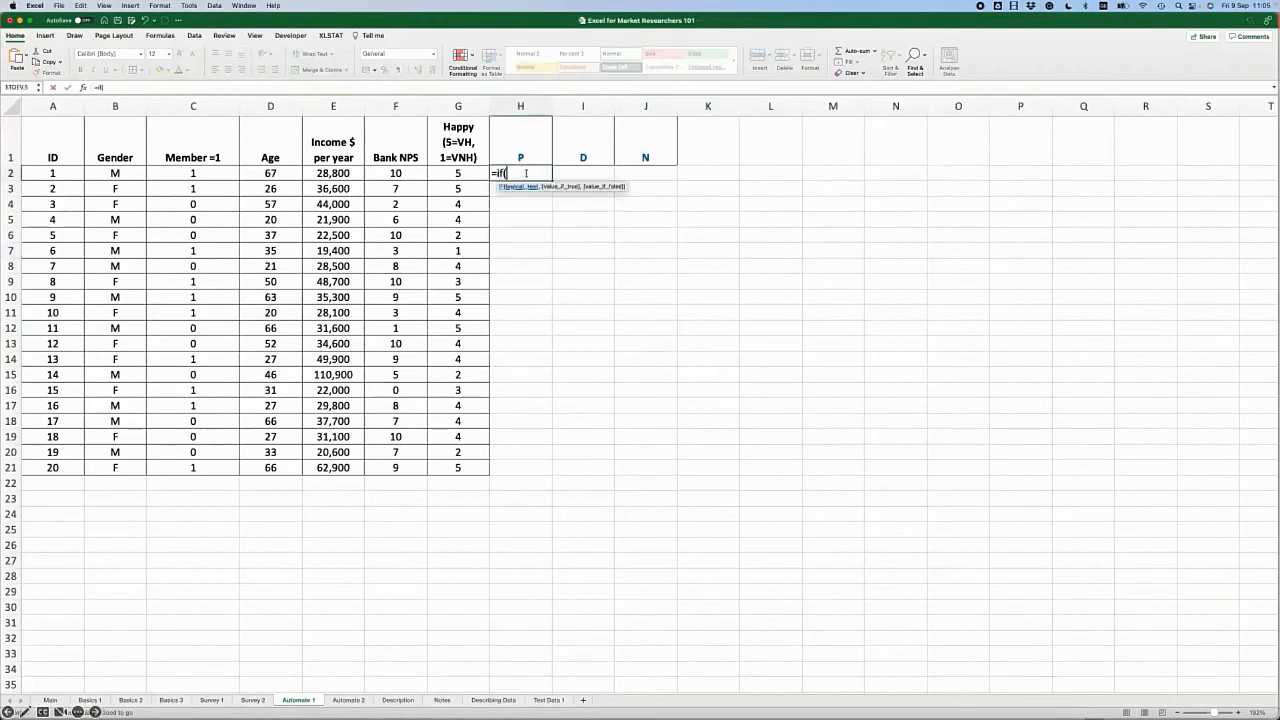
{"action": "left_click", "coordinate": [403, 173]}
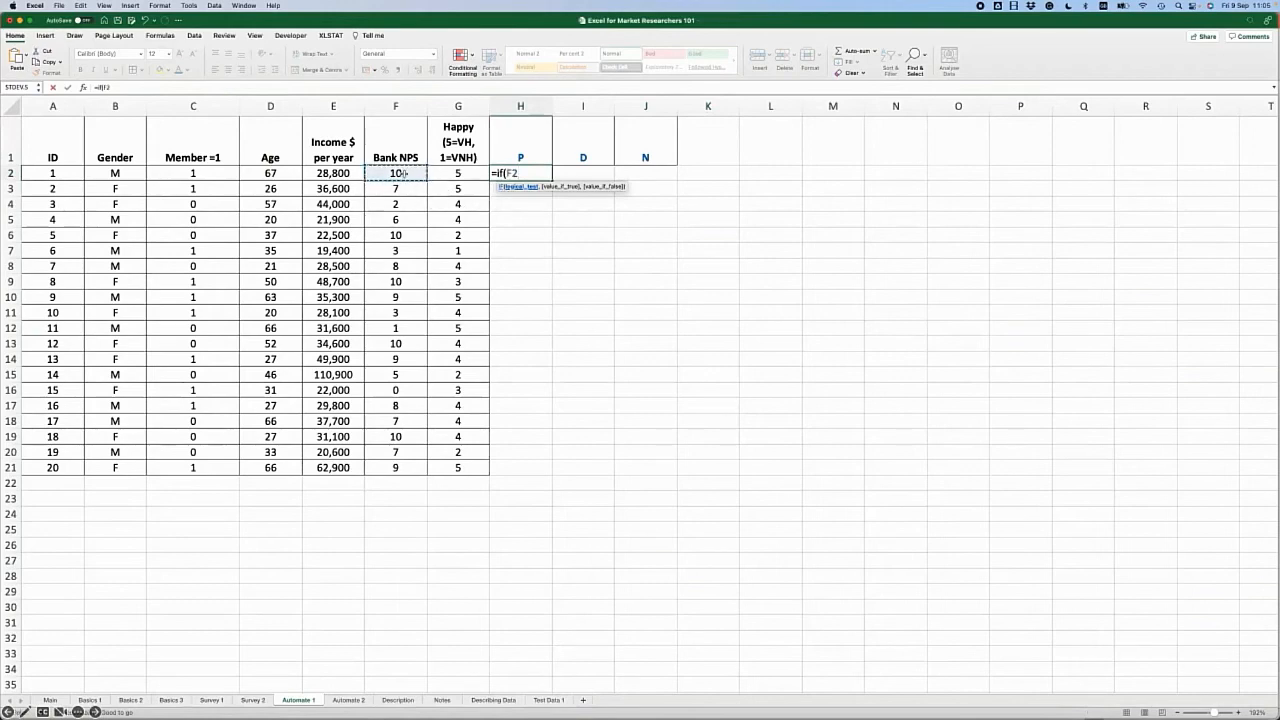
{"action": "type", "text": ">8,1,0)"}
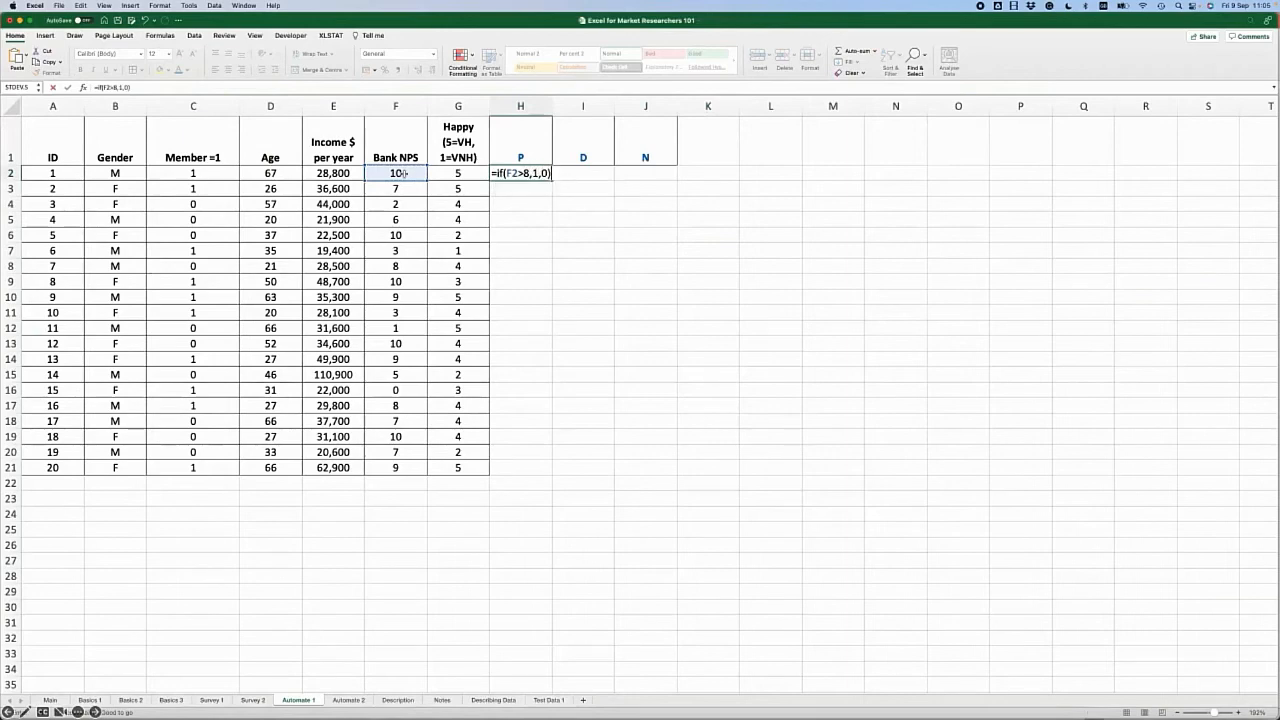
{"action": "key", "text": "Return"}
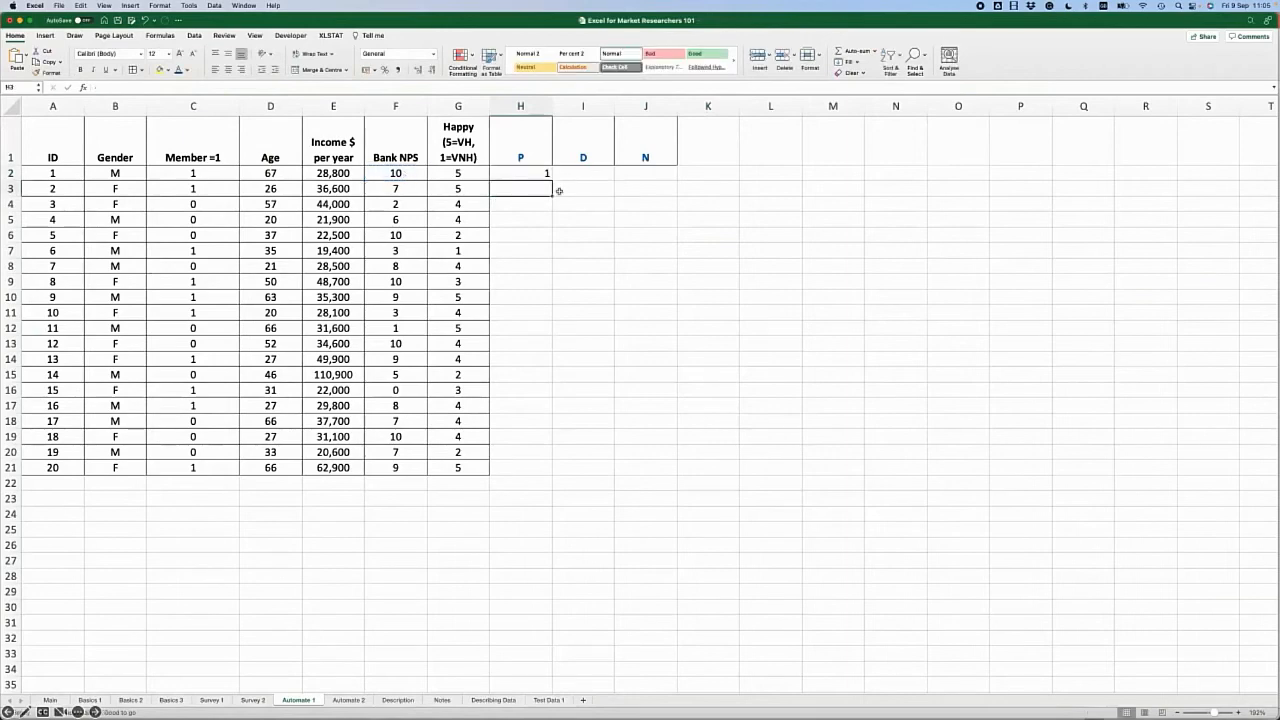
- Enter the formula =IF(F2<7,1,0) in I2 under the D heading
{"action": "left_click", "coordinate": [593, 171]}
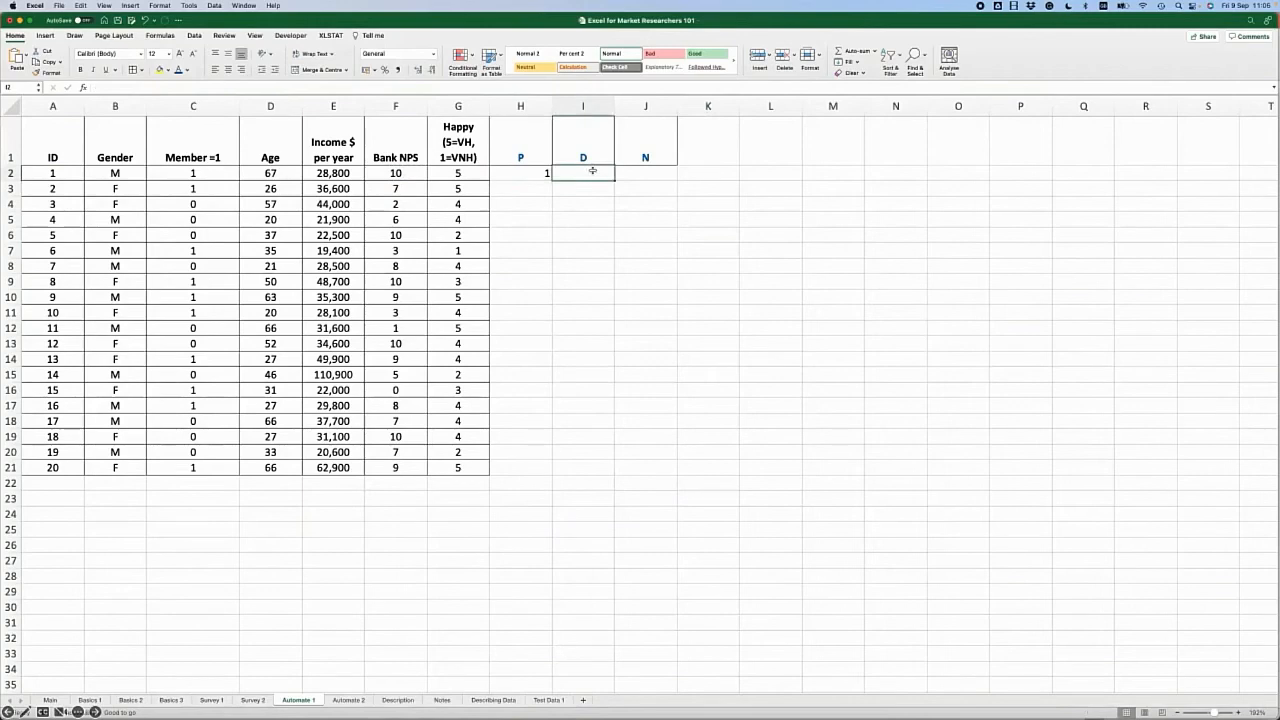
{"action": "type", "text": "=if("}
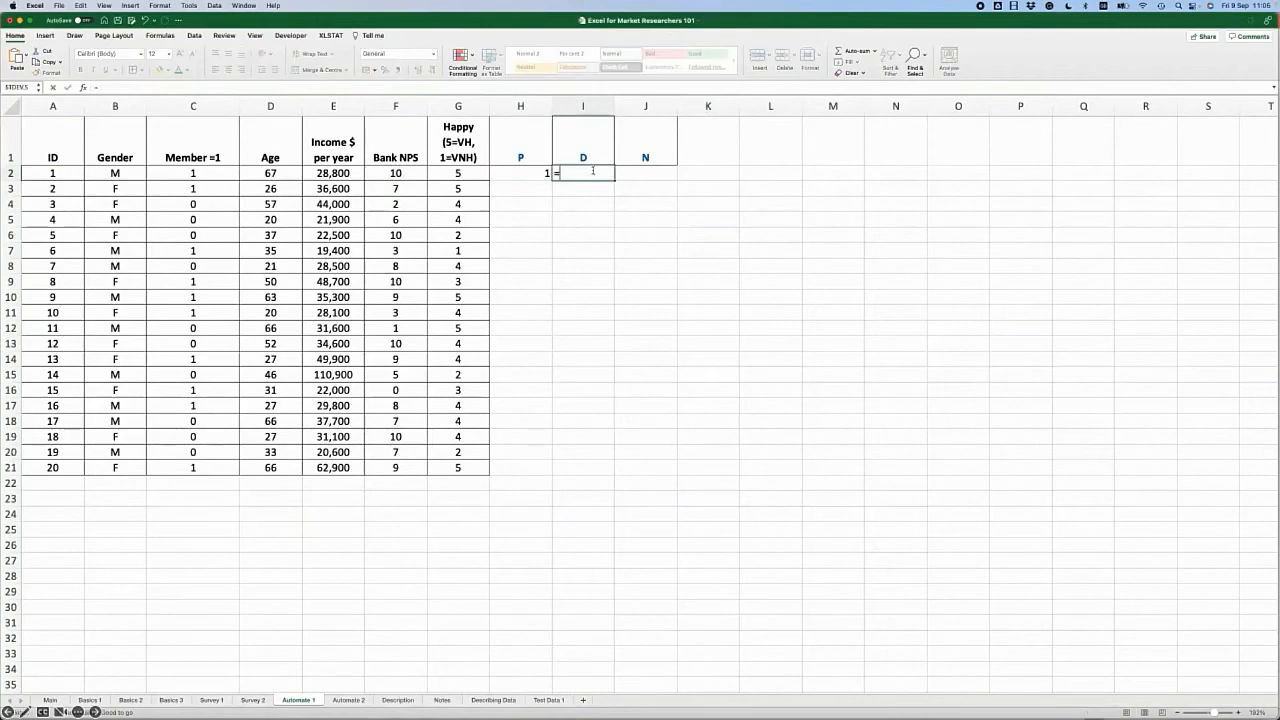
{"action": "left_click", "coordinate": [394, 173]}
{"action": "type", "text": "<7,1,0)"}
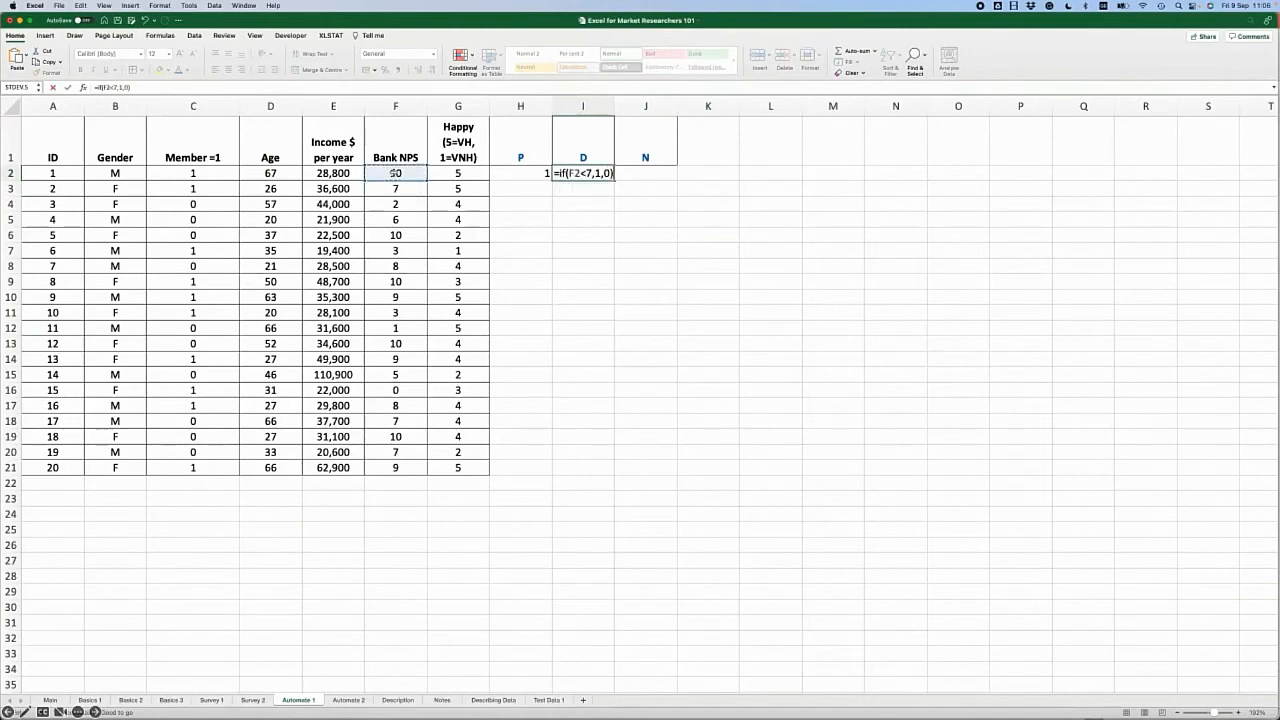
{"action": "key", "text": "Return"}
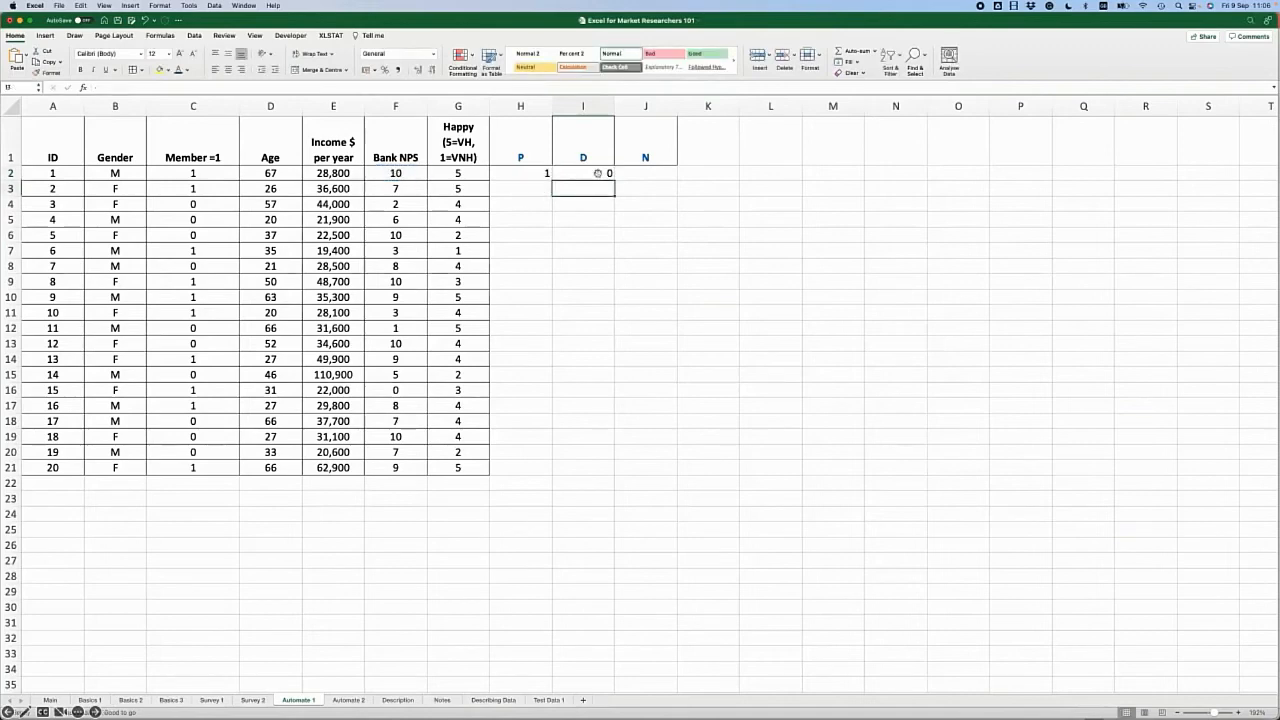
- Enter the formula =IF(H2+I2=0,1,0) in J2 under the N heading
{"action": "left_click", "coordinate": [648, 175]}
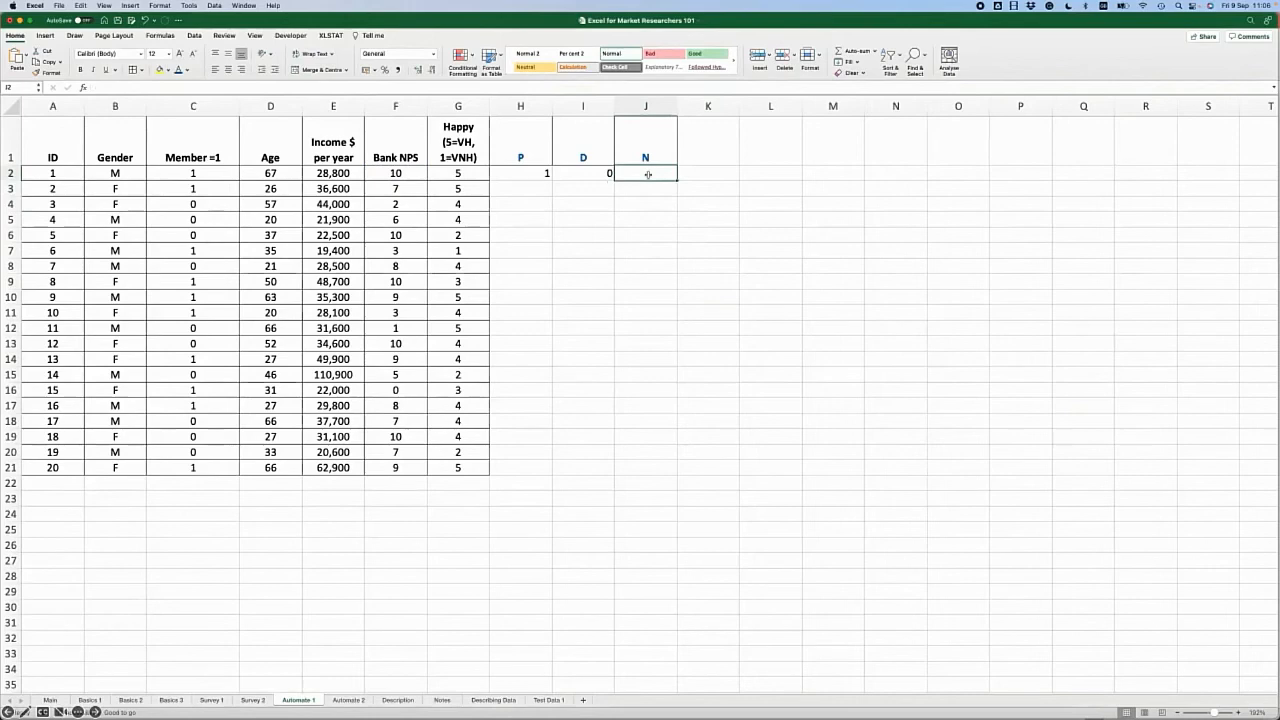
{"action": "type", "text": "=if"}
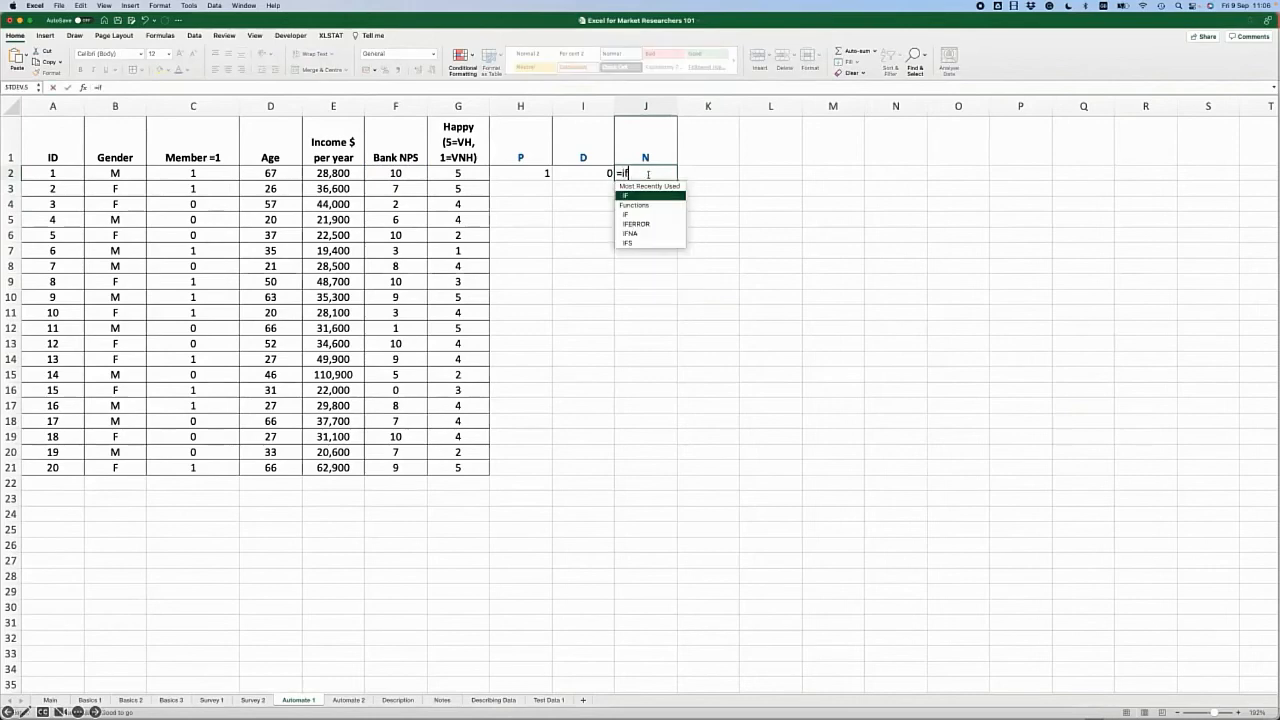
{"action": "type", "text": "("}
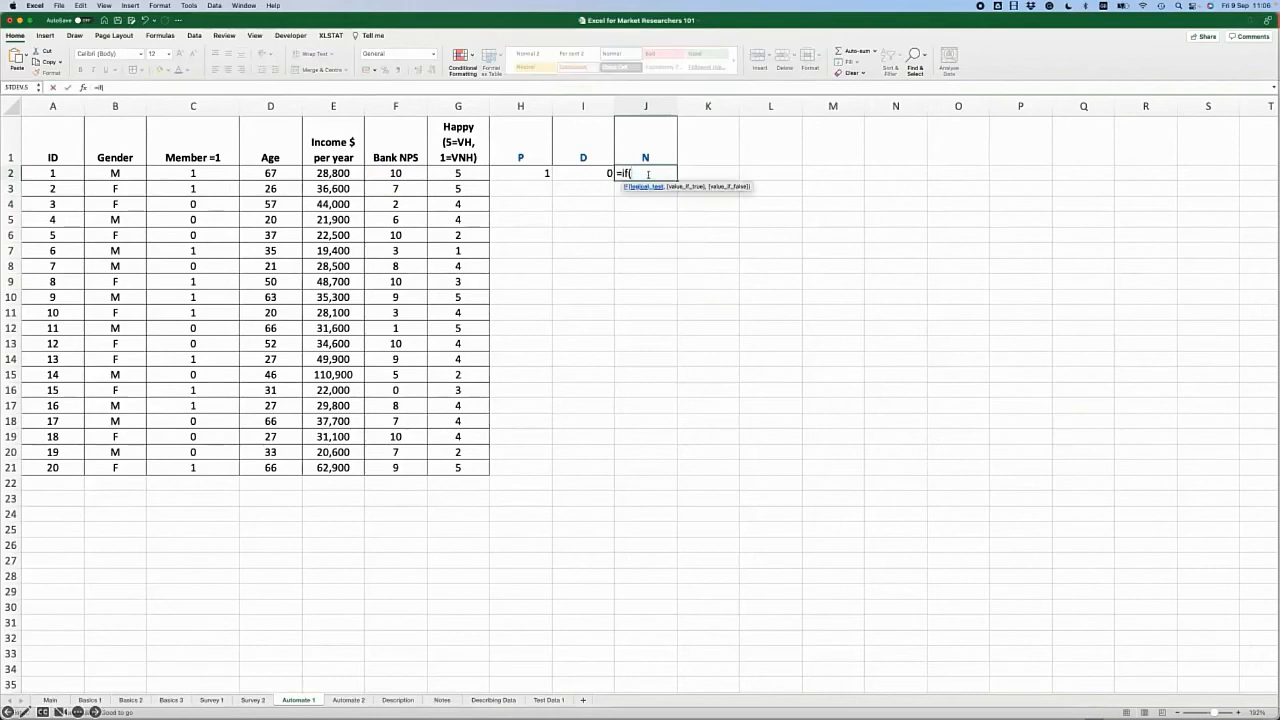
{"action": "left_click", "coordinate": [533, 172]}
{"action": "type", "text": "+"}
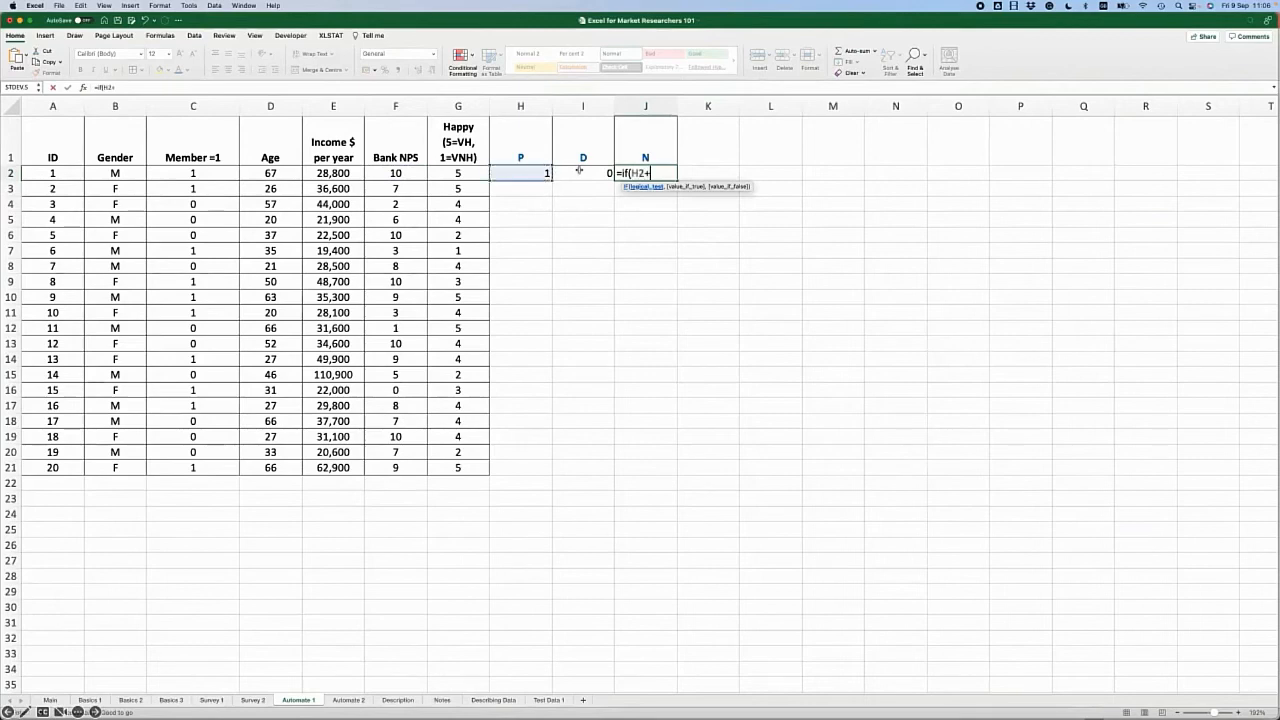
{"action": "left_click", "coordinate": [579, 171]}
{"action": "type", "text": "=0,1,0"}
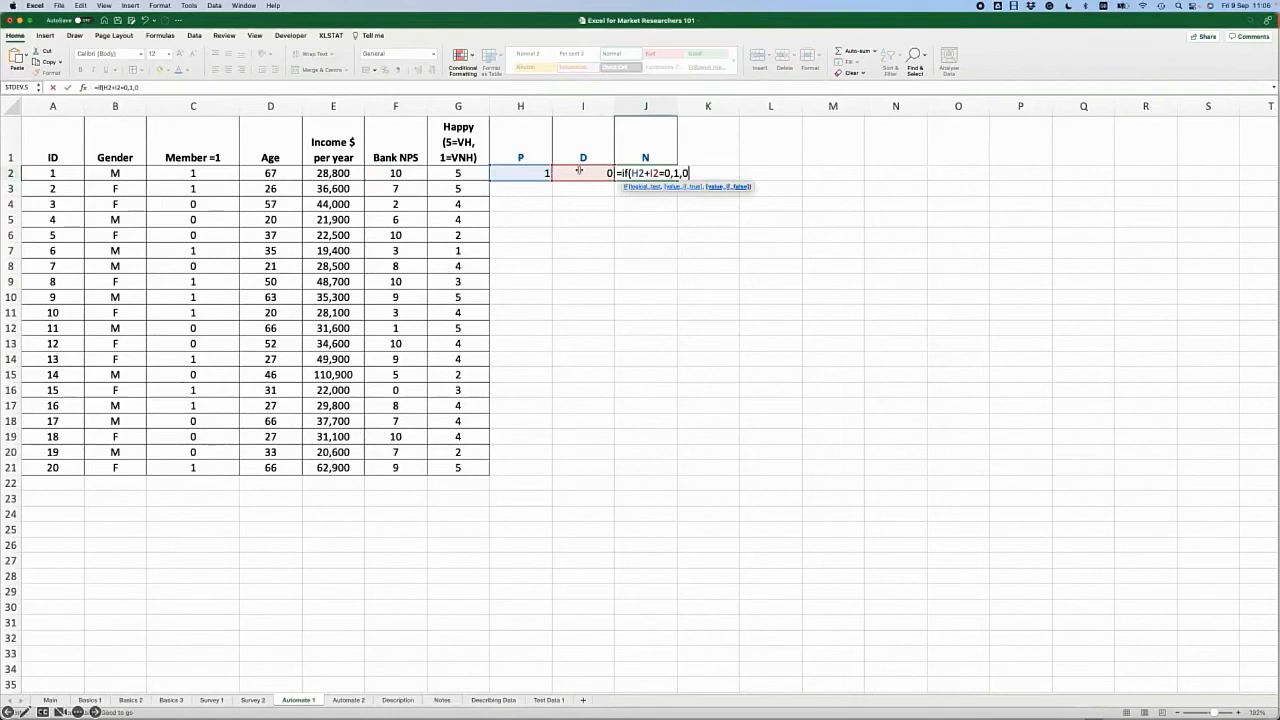
{"action": "type", "text": ")"}
{"action": "key", "text": "Return"}
- Format the formula cells H2:J2 with borders, blue font and centred alignment
{"action": "left_click_drag", "start_coordinate": [664, 176], "coordinate": [538, 176]}
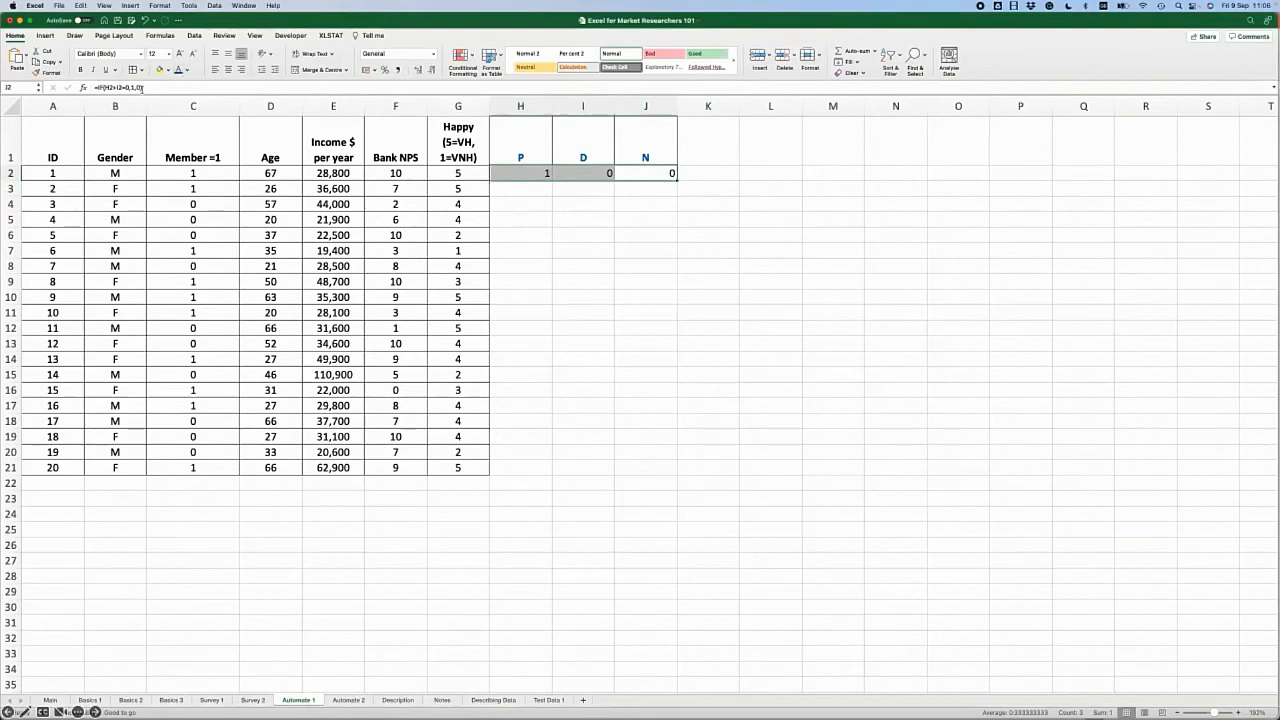
{"action": "left_click", "coordinate": [133, 73]}
{"action": "left_click", "coordinate": [228, 70]}
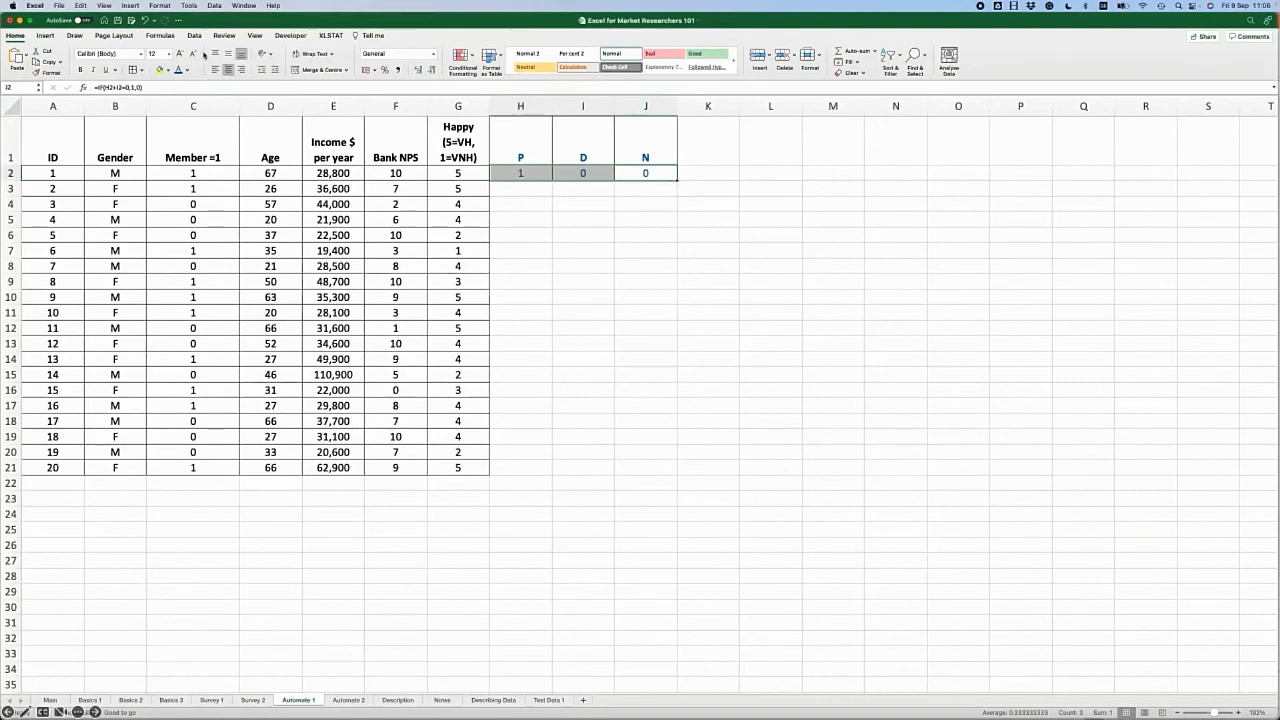
- Stop recording the CreateNPS macro
{"action": "left_click", "coordinate": [188, 6]}
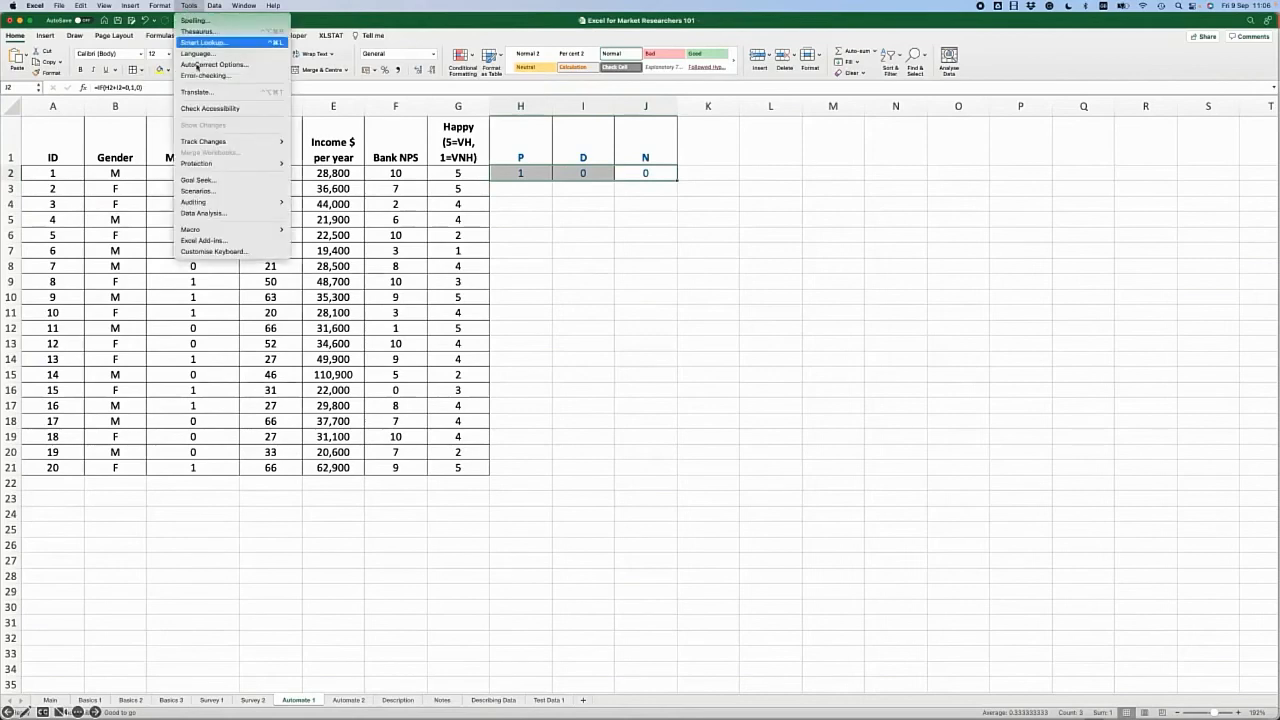
{"action": "mouse_move", "coordinate": [225, 233]}
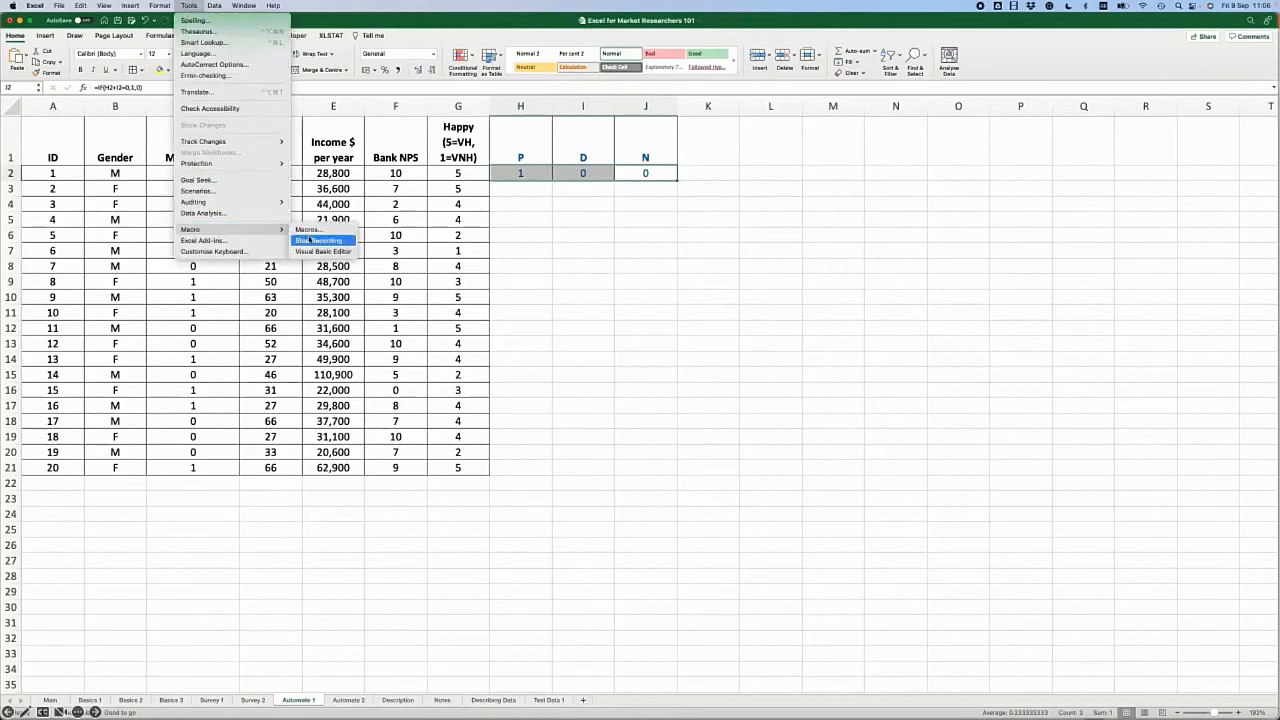
{"action": "left_click", "coordinate": [316, 241]}
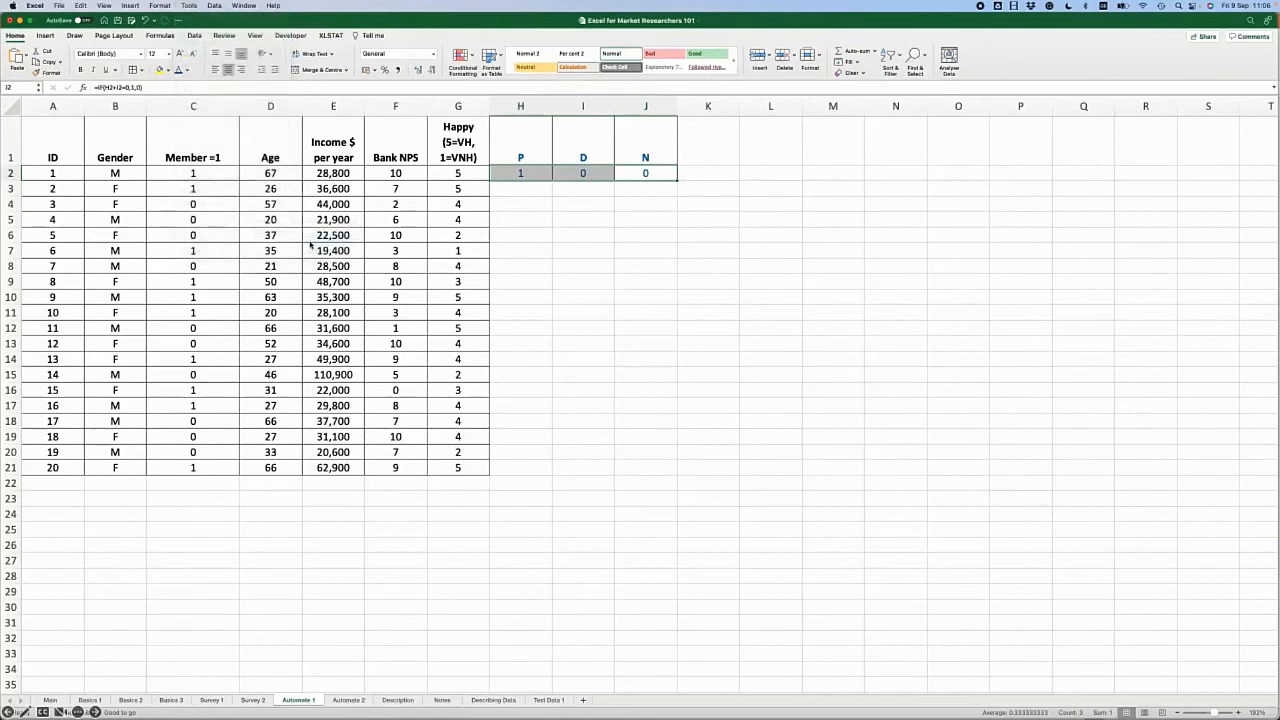
{"action": "left_click", "coordinate": [722, 236]}
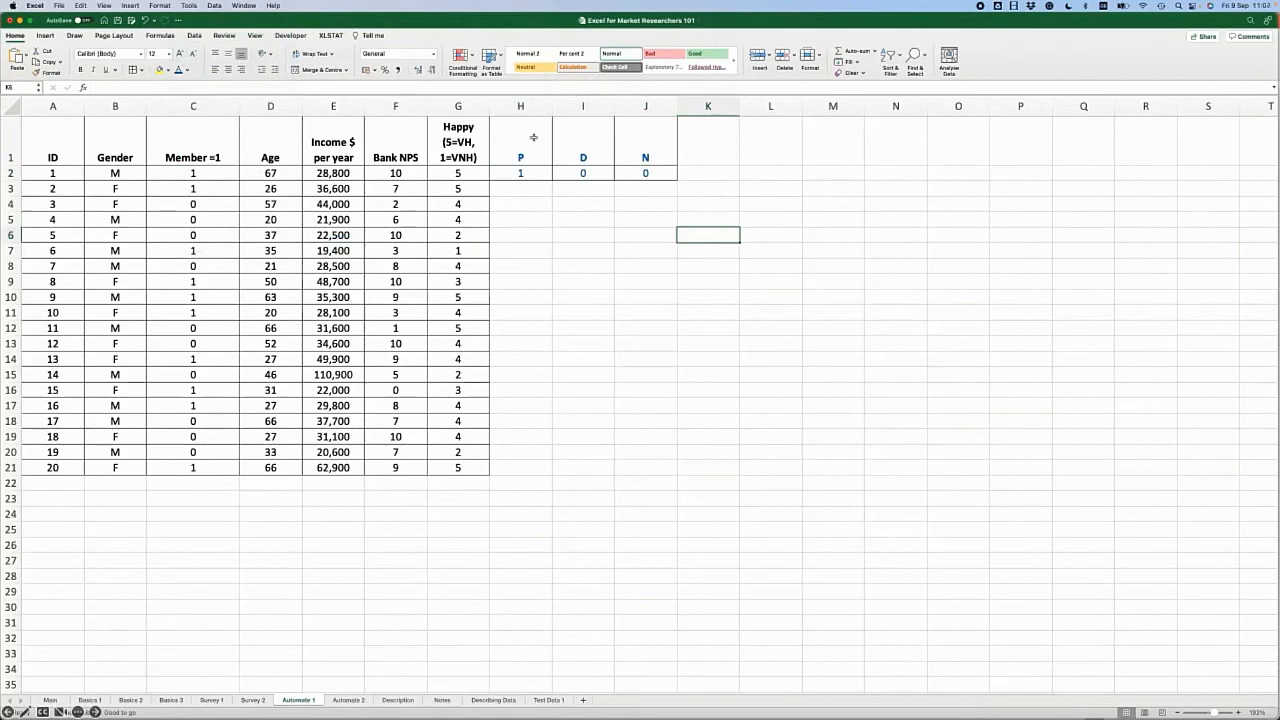
- Clear all contents and formatting from cells H1:J2 on the Automate 1 sheet
{"action": "left_click_drag", "start_coordinate": [534, 137], "coordinate": [636, 173]}
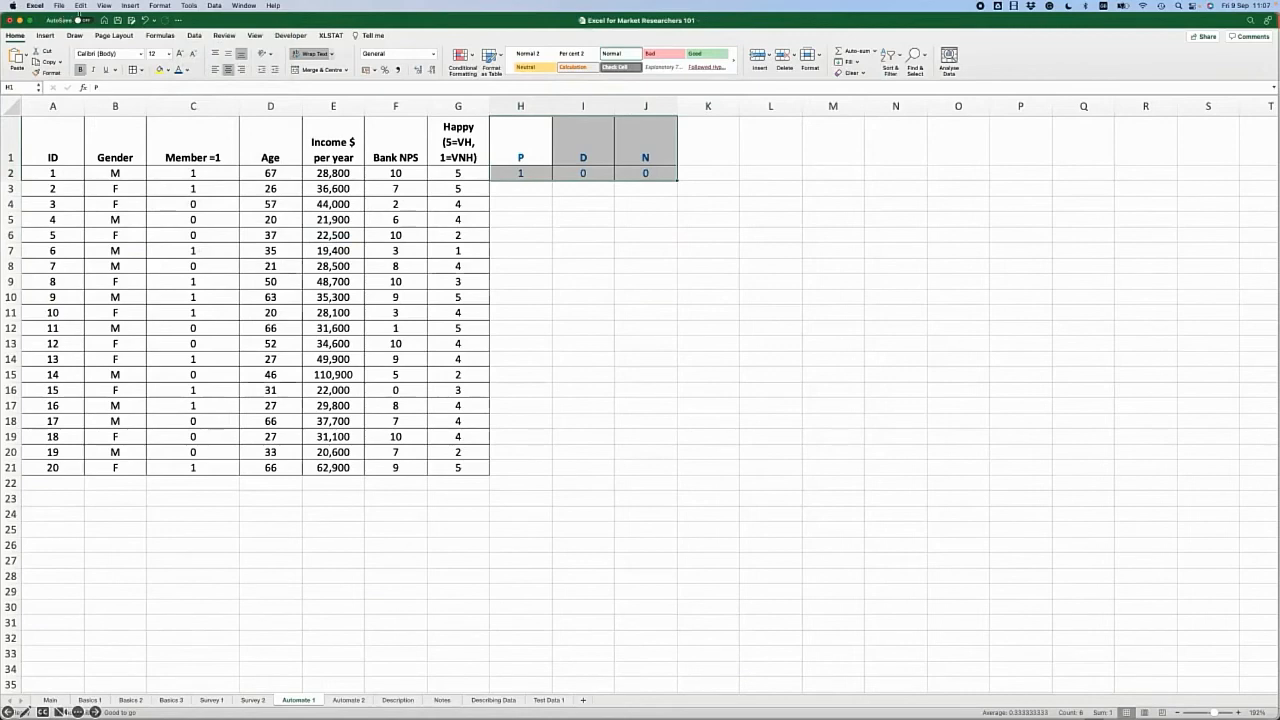
{"action": "left_click", "coordinate": [80, 6]}
{"action": "mouse_move", "coordinate": [90, 115]}
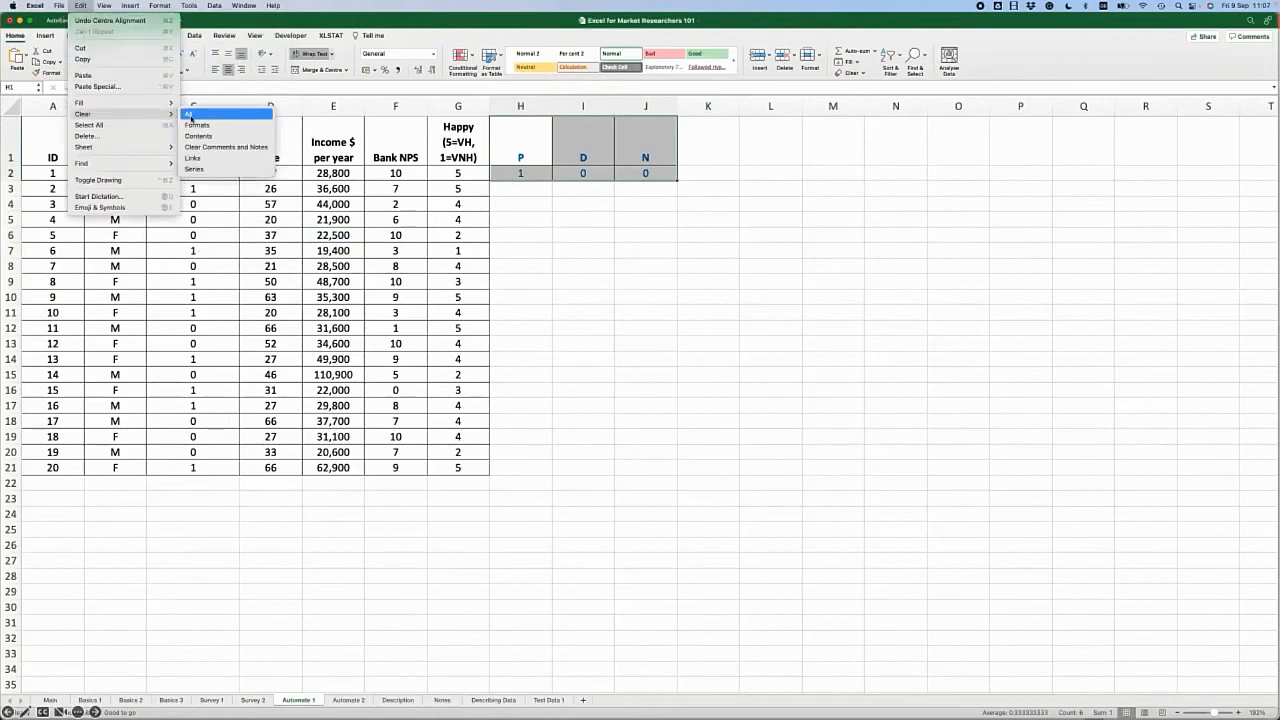
{"action": "left_click", "coordinate": [190, 114]}
{"action": "left_click", "coordinate": [710, 252]}
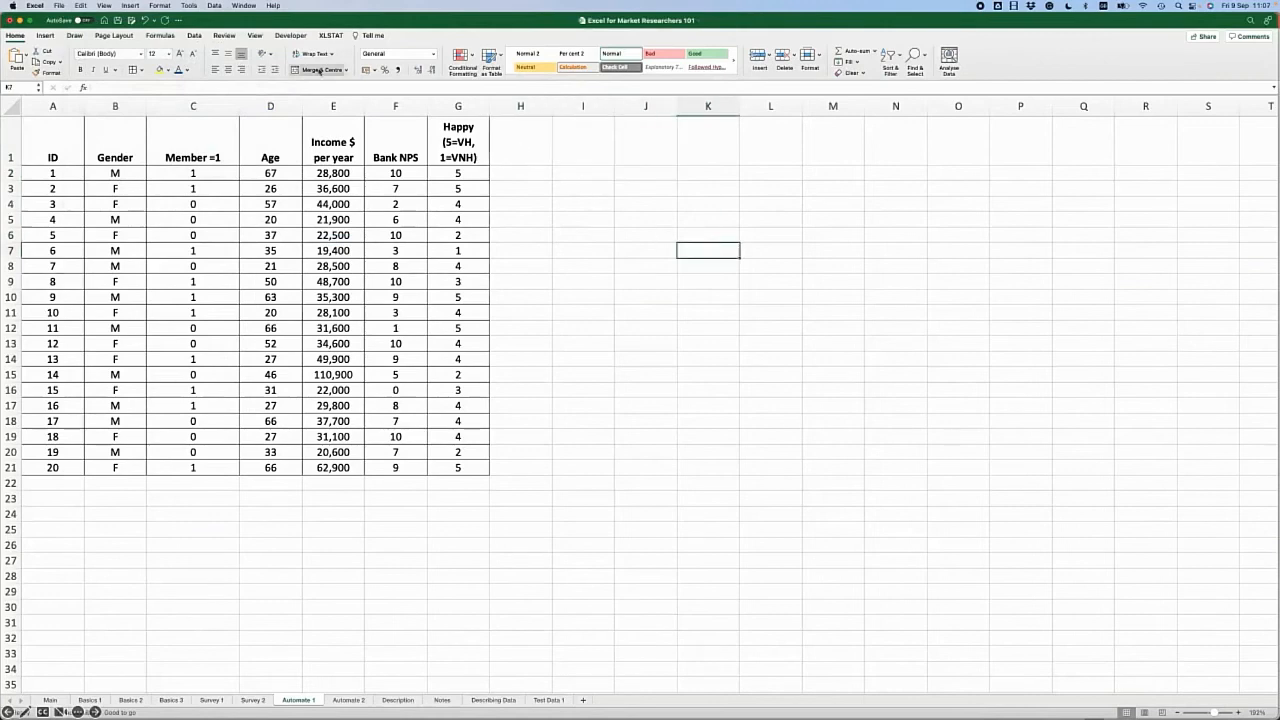
- Run the CreateNPS macro on the Automate 1 sheet and fill its H2:J2 formulas down to row 21
{"action": "left_click", "coordinate": [189, 6]}
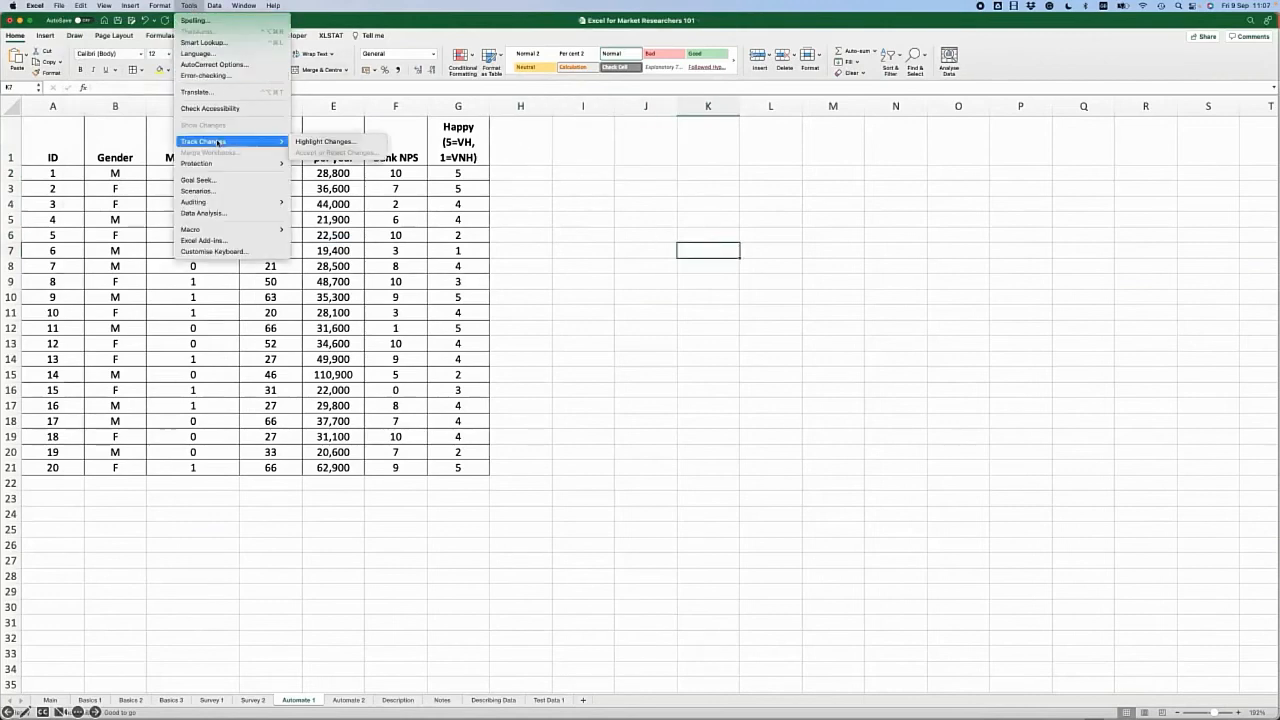
{"action": "mouse_move", "coordinate": [204, 232]}
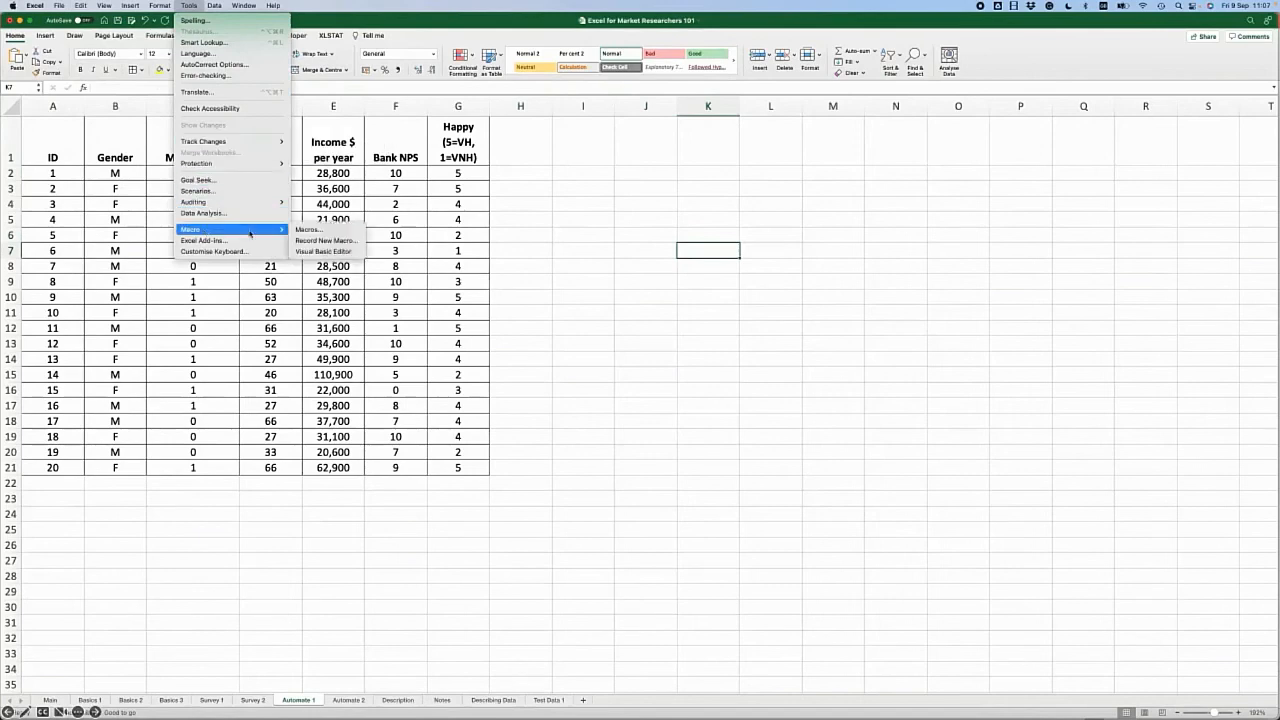
{"action": "left_click", "coordinate": [318, 231]}
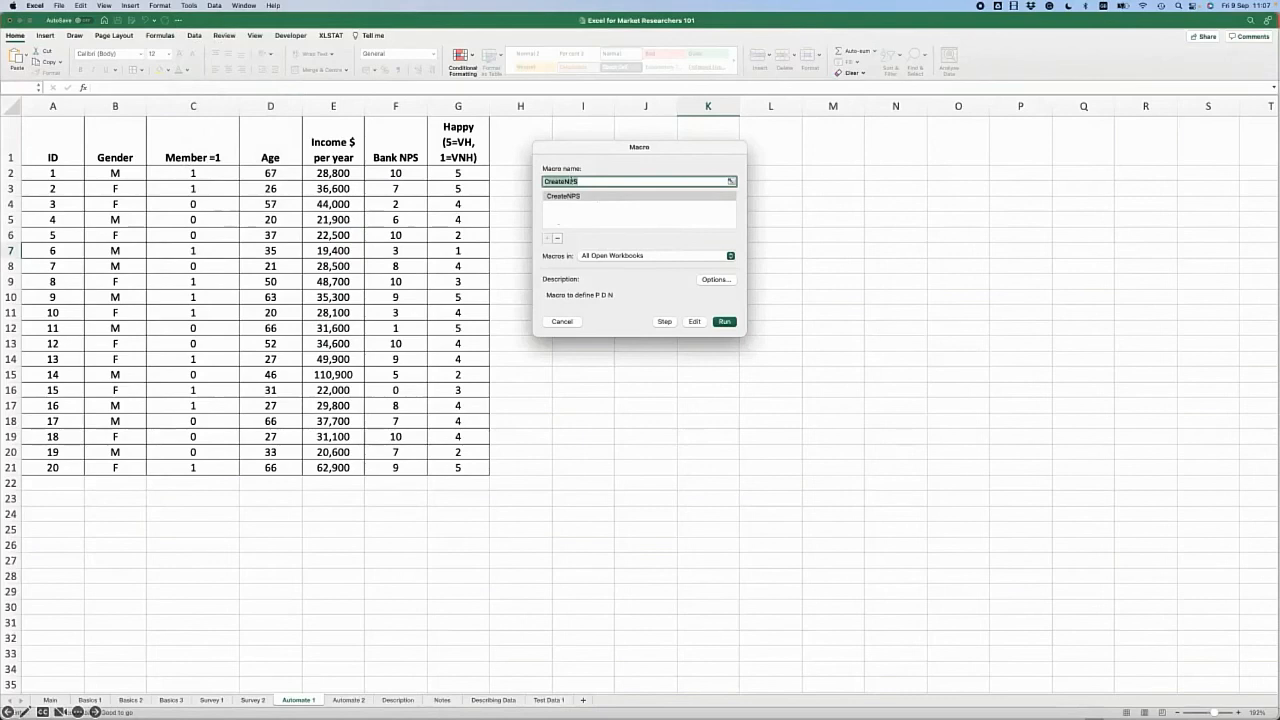
{"action": "left_click", "coordinate": [725, 321]}
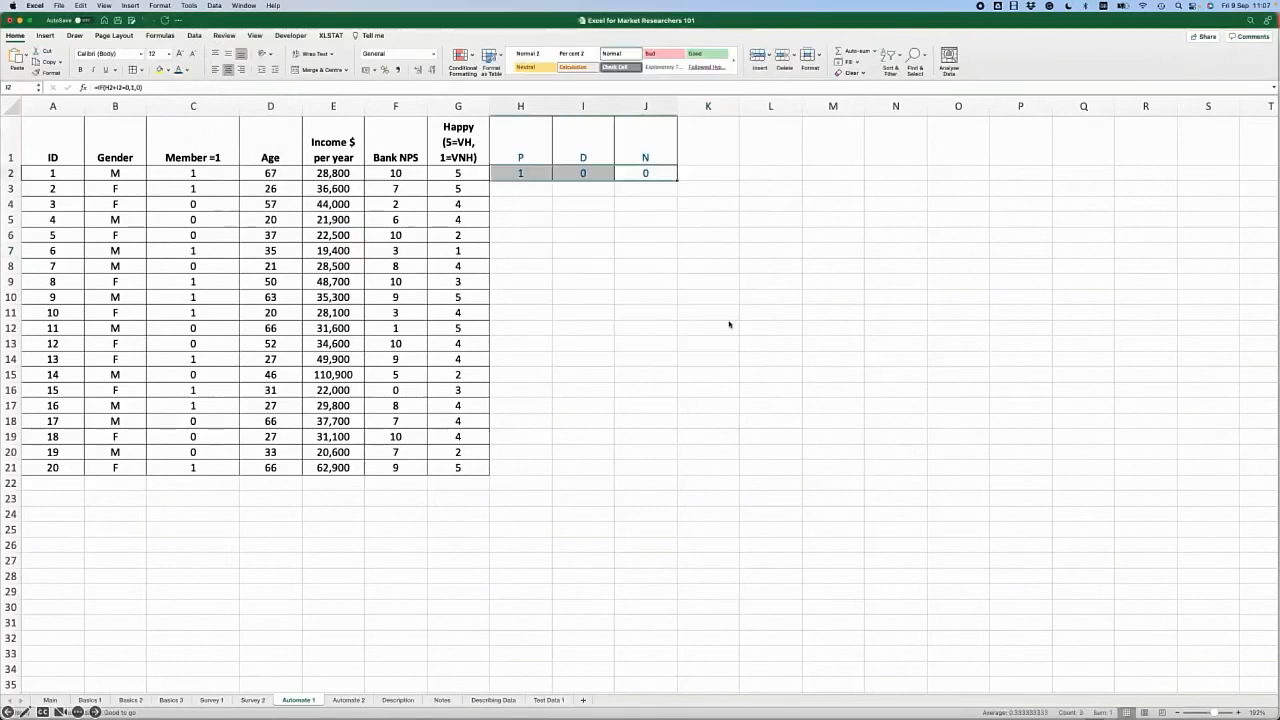
{"action": "left_click_drag", "start_coordinate": [677, 181], "coordinate": [727, 474]}
{"action": "left_click", "coordinate": [797, 358]}
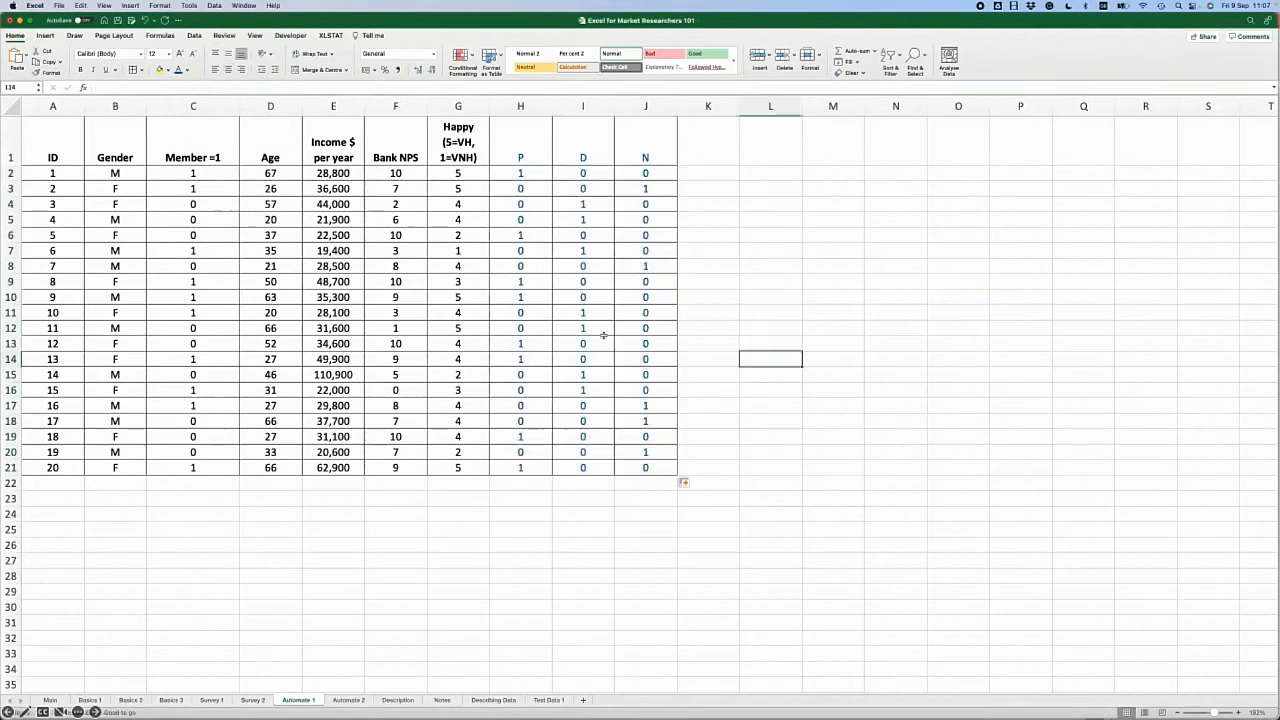
- Run the CreateNPS macro on the Automate 2 sheet and fill its H2:J2 formulas down to row 12
{"action": "left_click", "coordinate": [348, 700]}
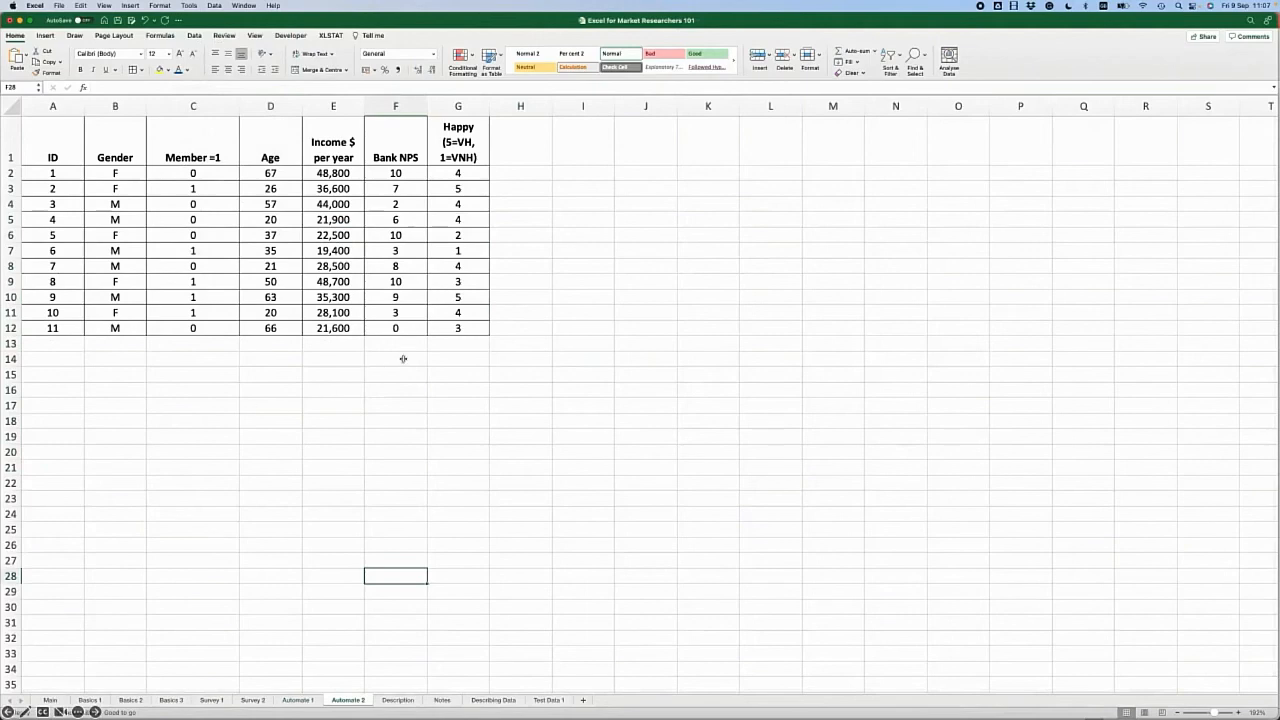
{"action": "left_click", "coordinate": [188, 6]}
{"action": "mouse_move", "coordinate": [213, 236]}
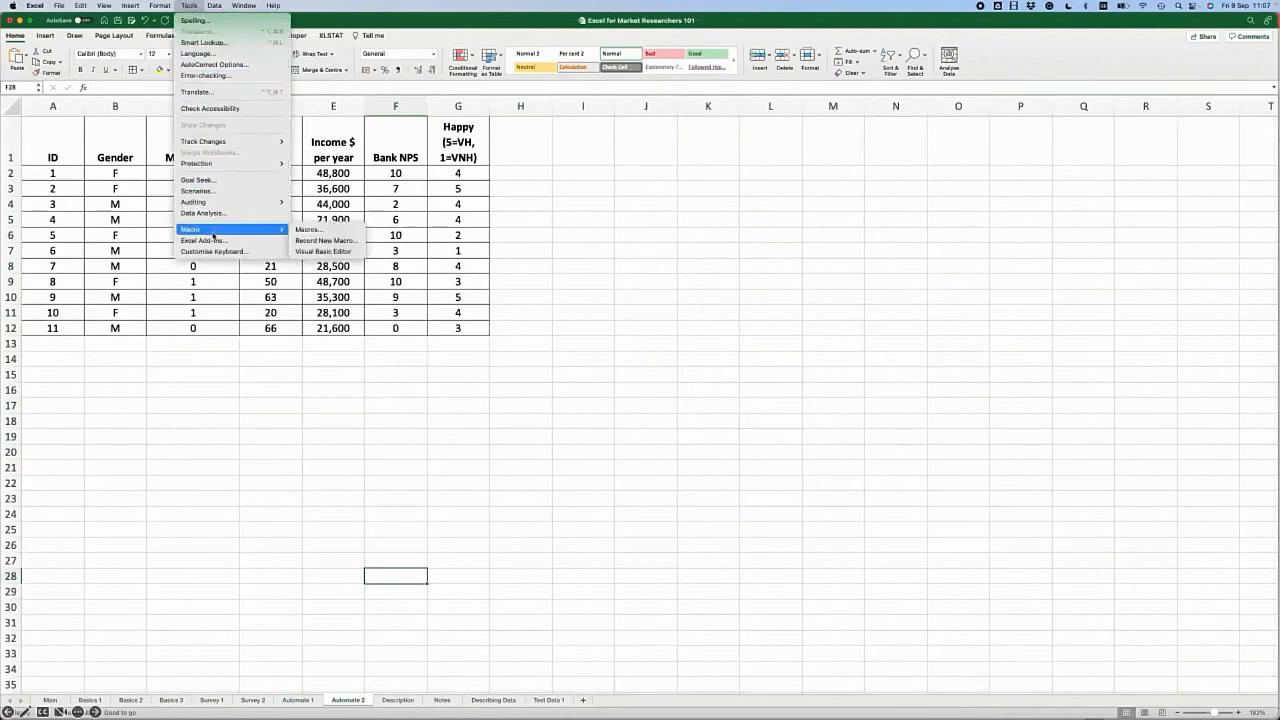
{"action": "left_click", "coordinate": [305, 230]}
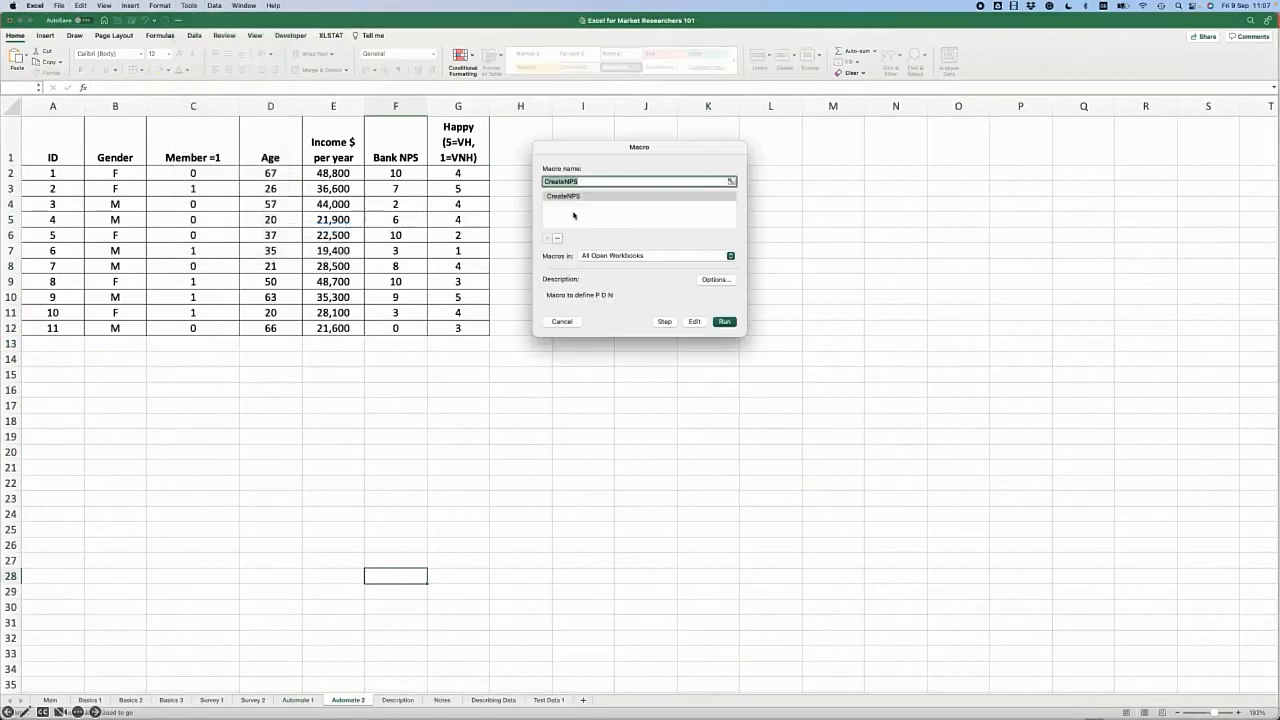
{"action": "left_click", "coordinate": [724, 321]}
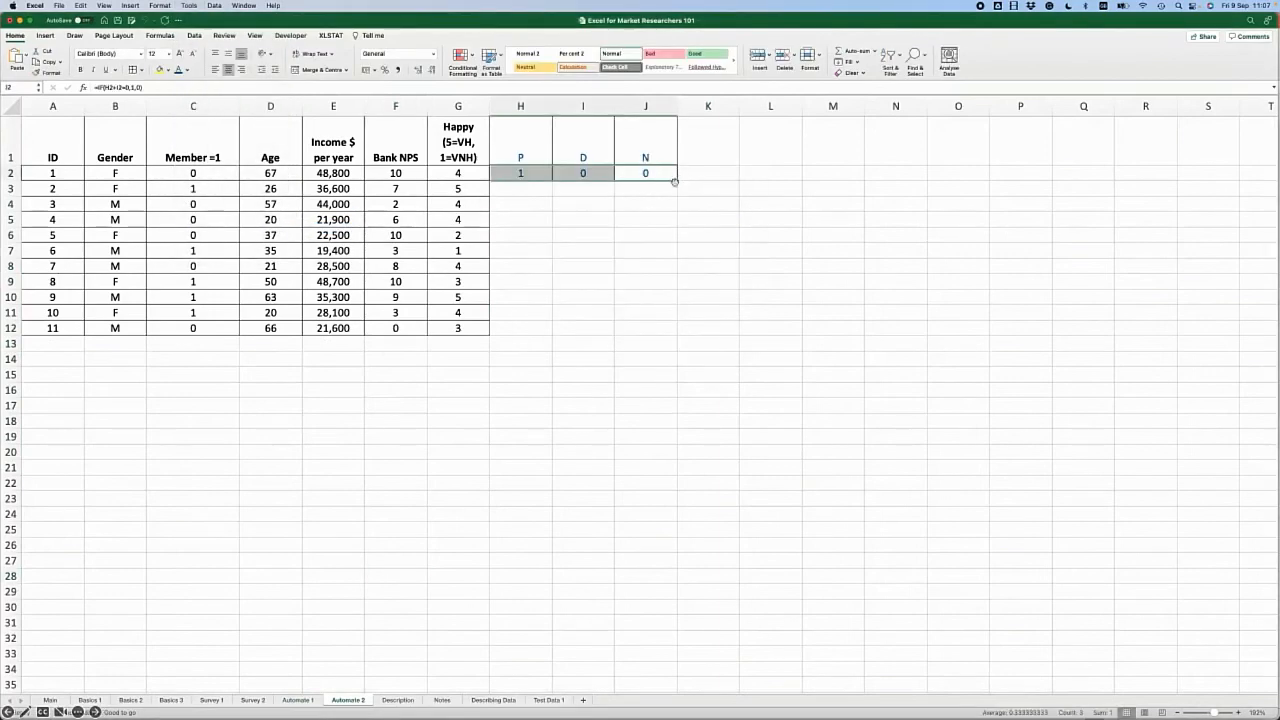
{"action": "left_click_drag", "start_coordinate": [677, 180], "coordinate": [684, 330]}
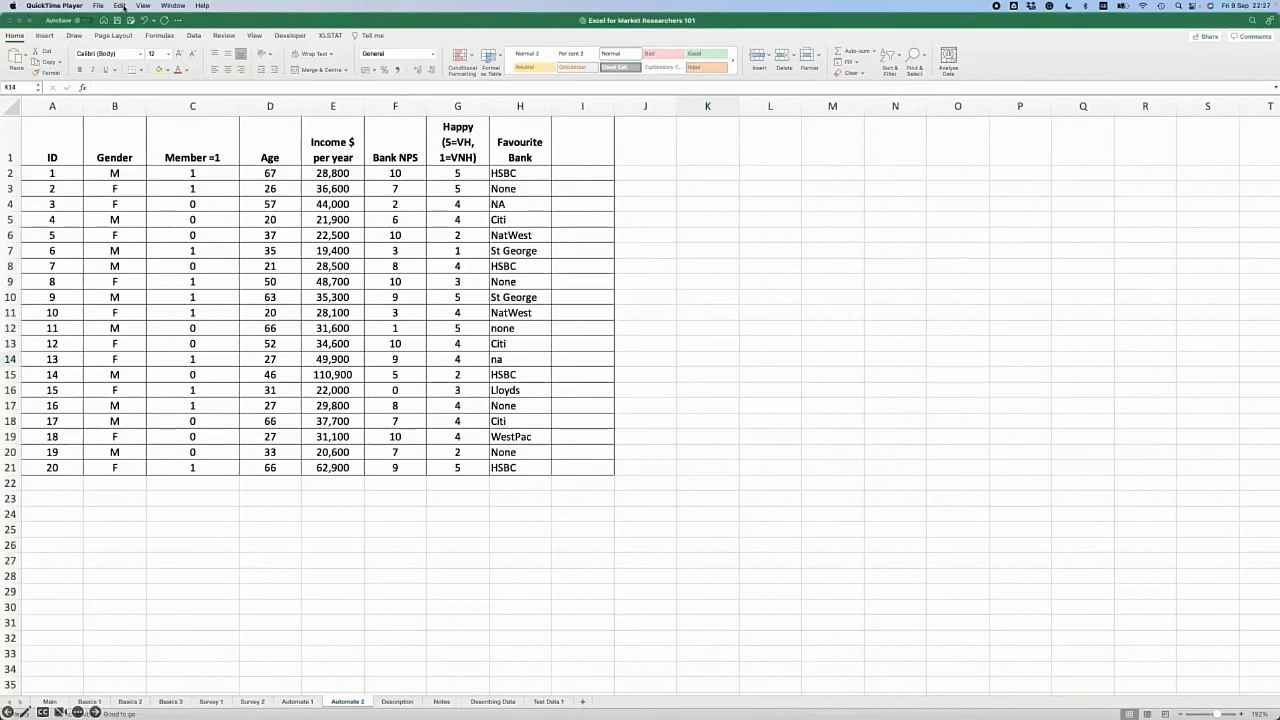
{"action": "left_click", "coordinate": [120, 5]}
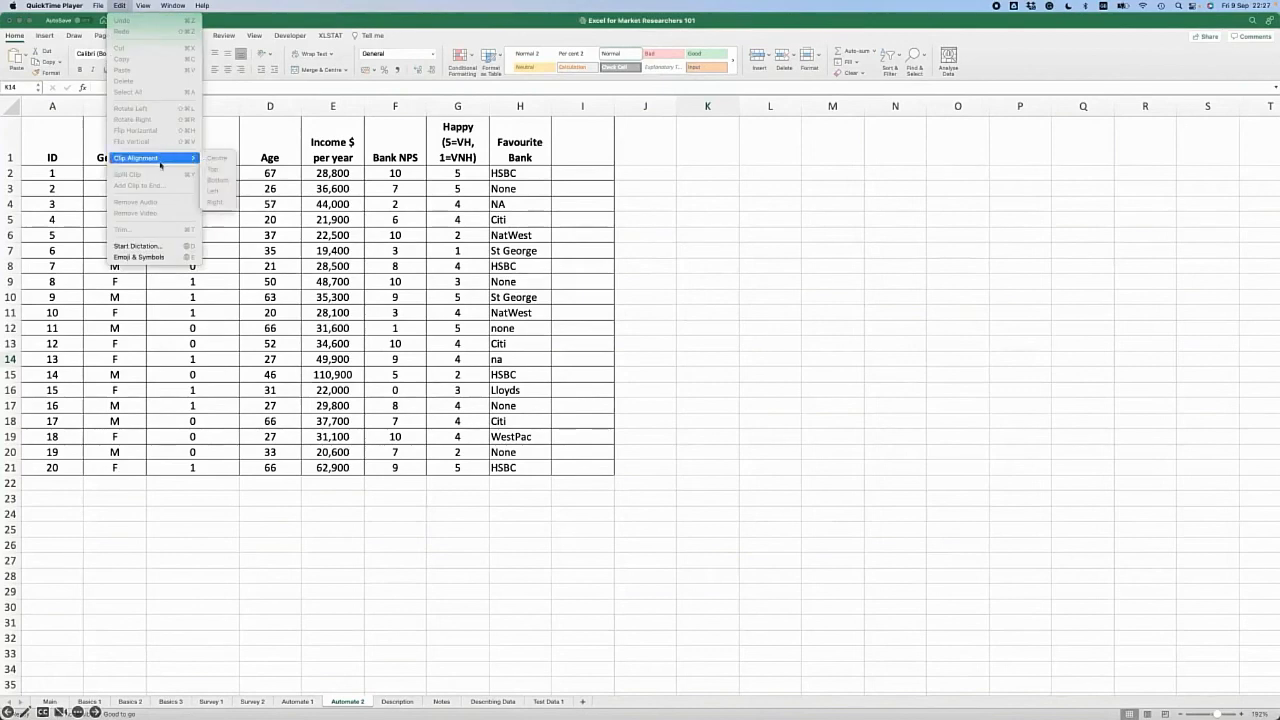
{"action": "mouse_move", "coordinate": [143, 5]}
{"action": "left_click", "coordinate": [315, 18]}
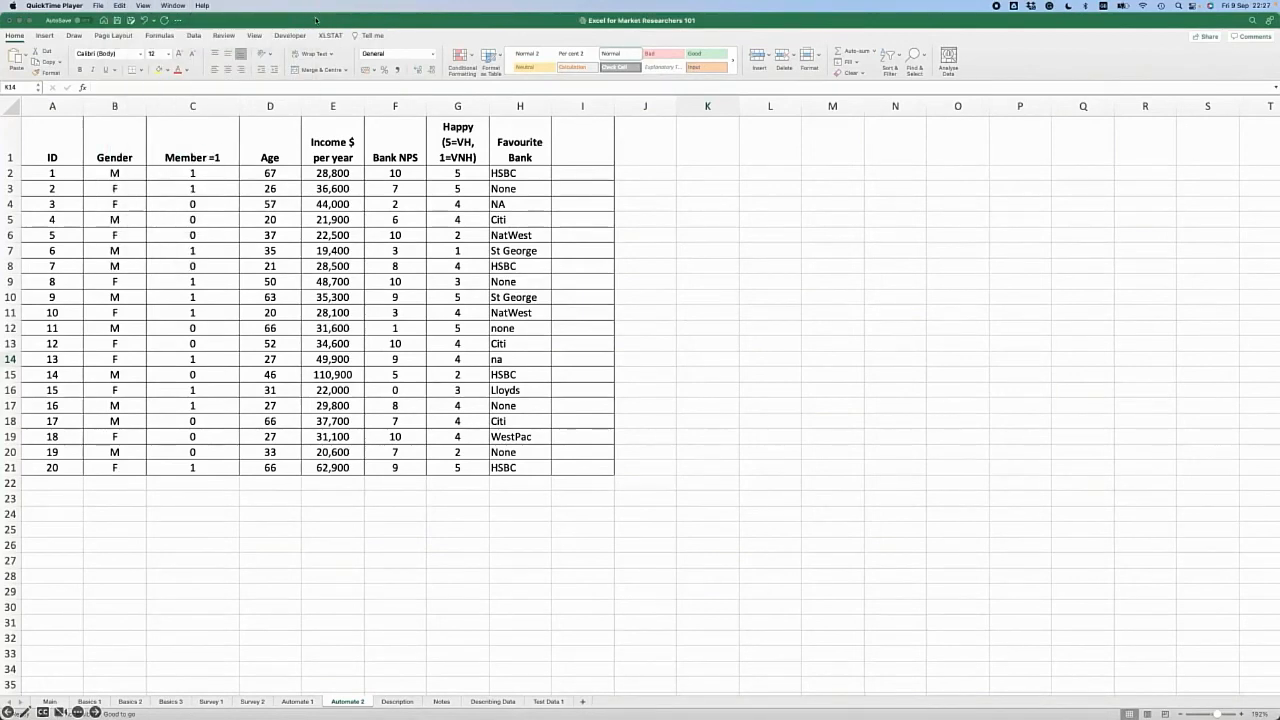
- Switch to Excel and run the RemoveNA macro on the Automate 2 sheet to fill the cleaned favourite bank column
{"action": "left_click", "coordinate": [315, 18]}
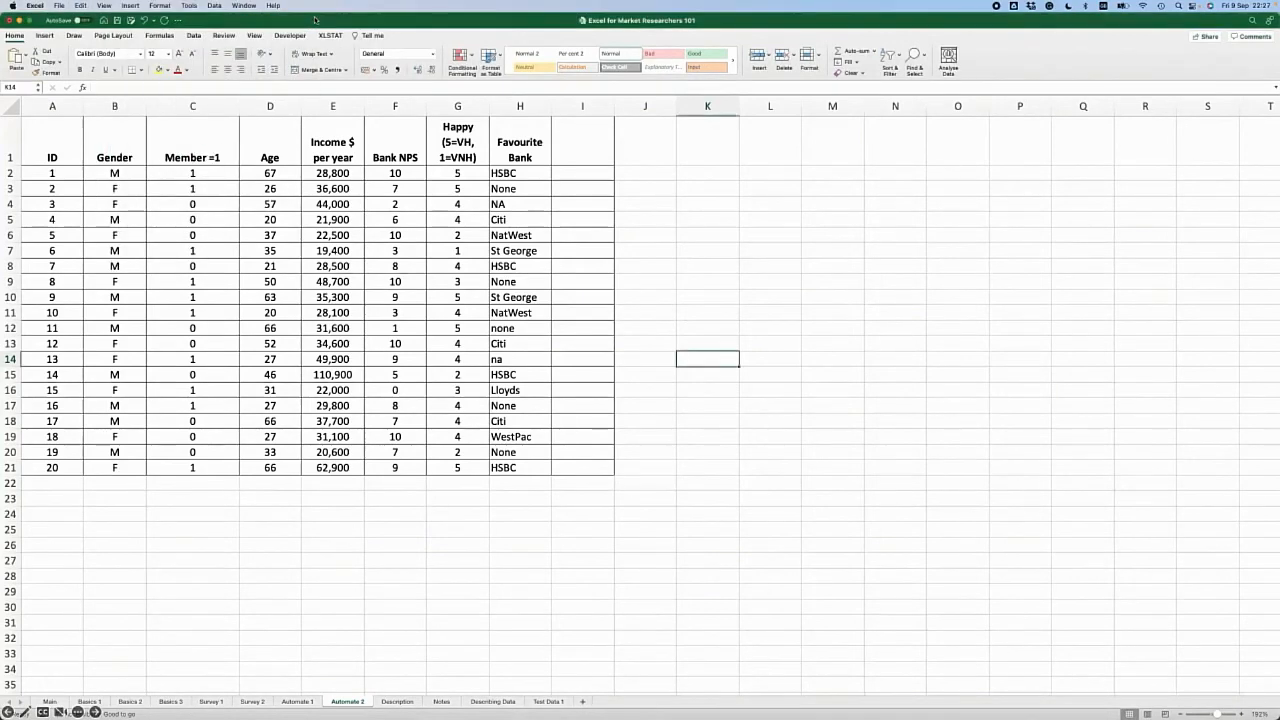
{"action": "left_click", "coordinate": [194, 6]}
{"action": "mouse_move", "coordinate": [265, 229]}
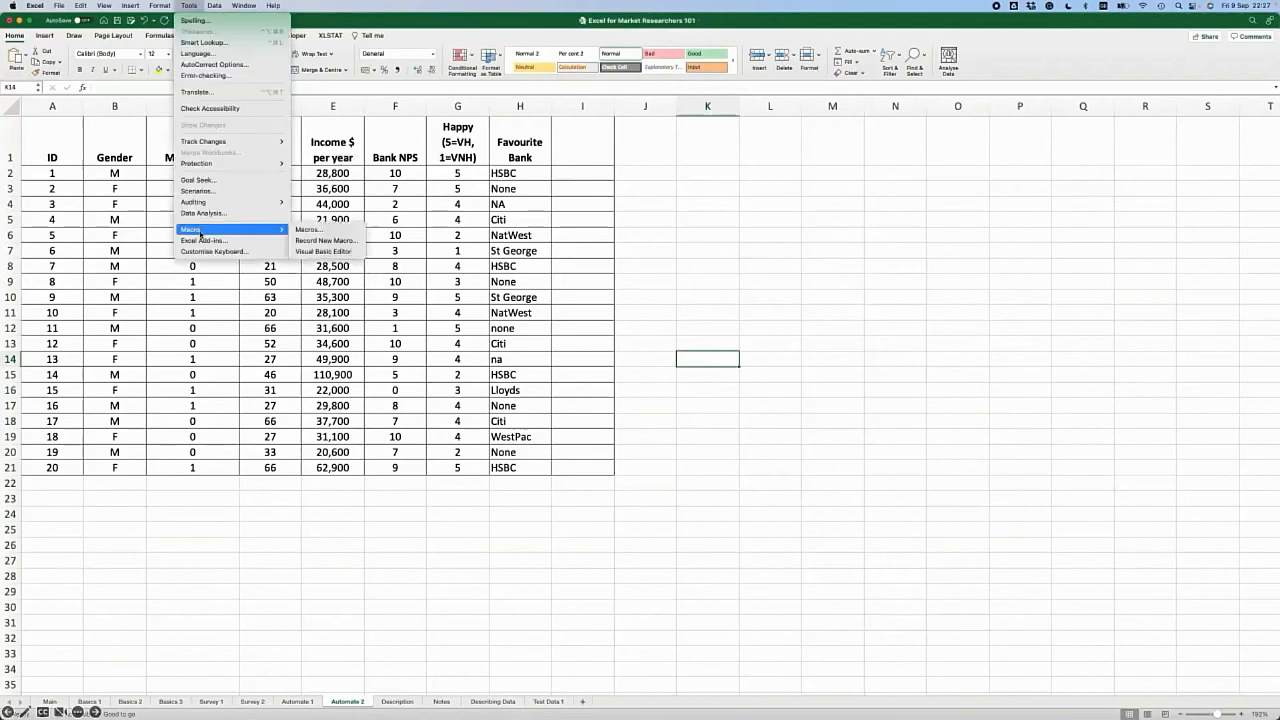
{"action": "left_click", "coordinate": [297, 229]}
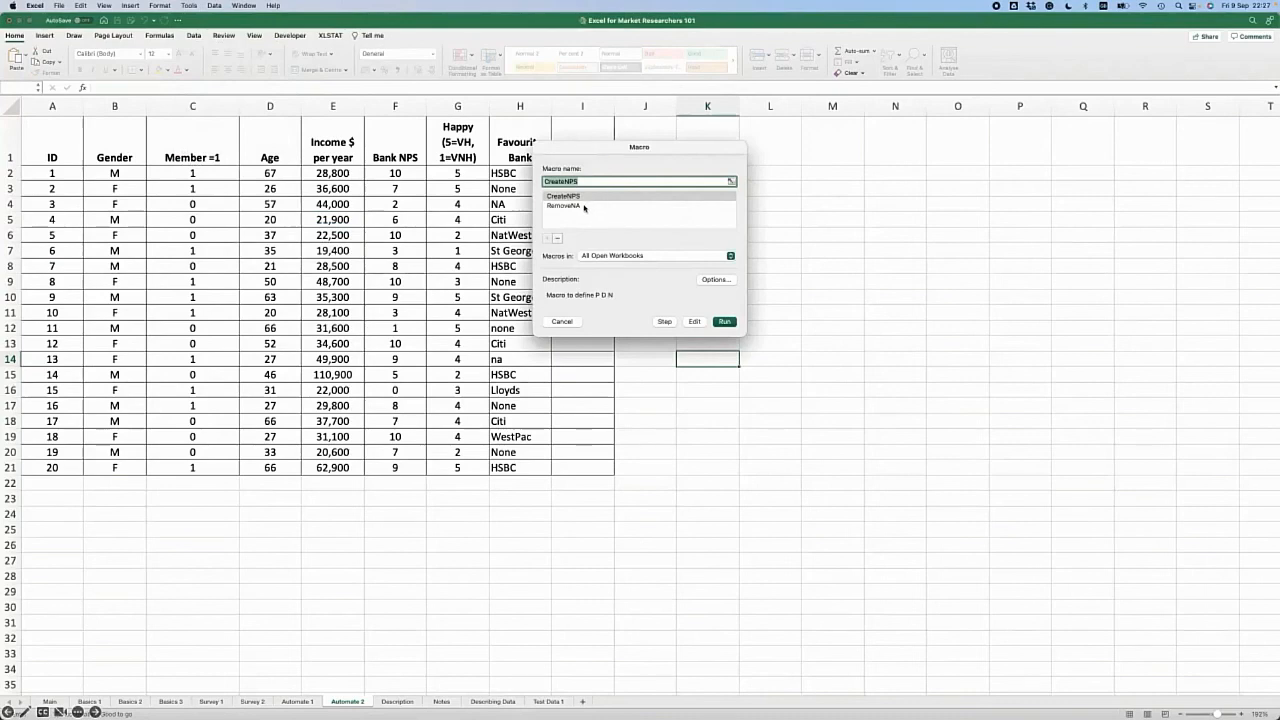
{"action": "left_click", "coordinate": [585, 206]}
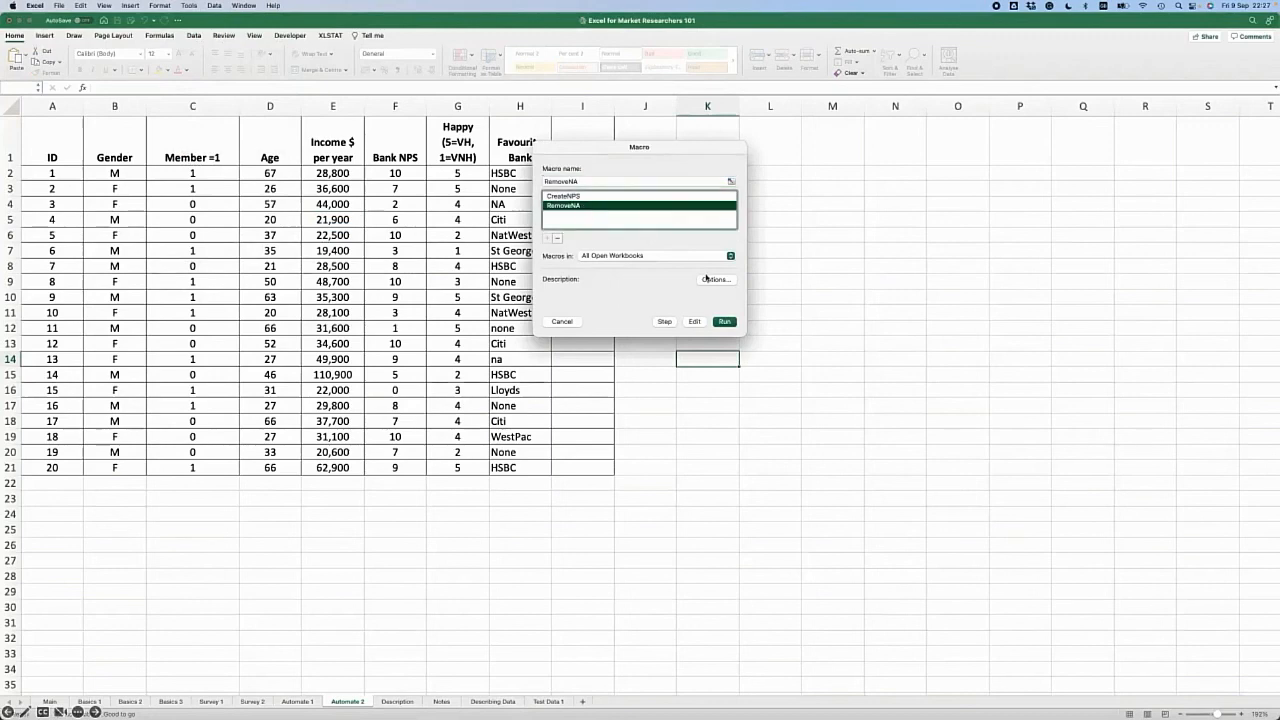
{"action": "left_click", "coordinate": [727, 322]}
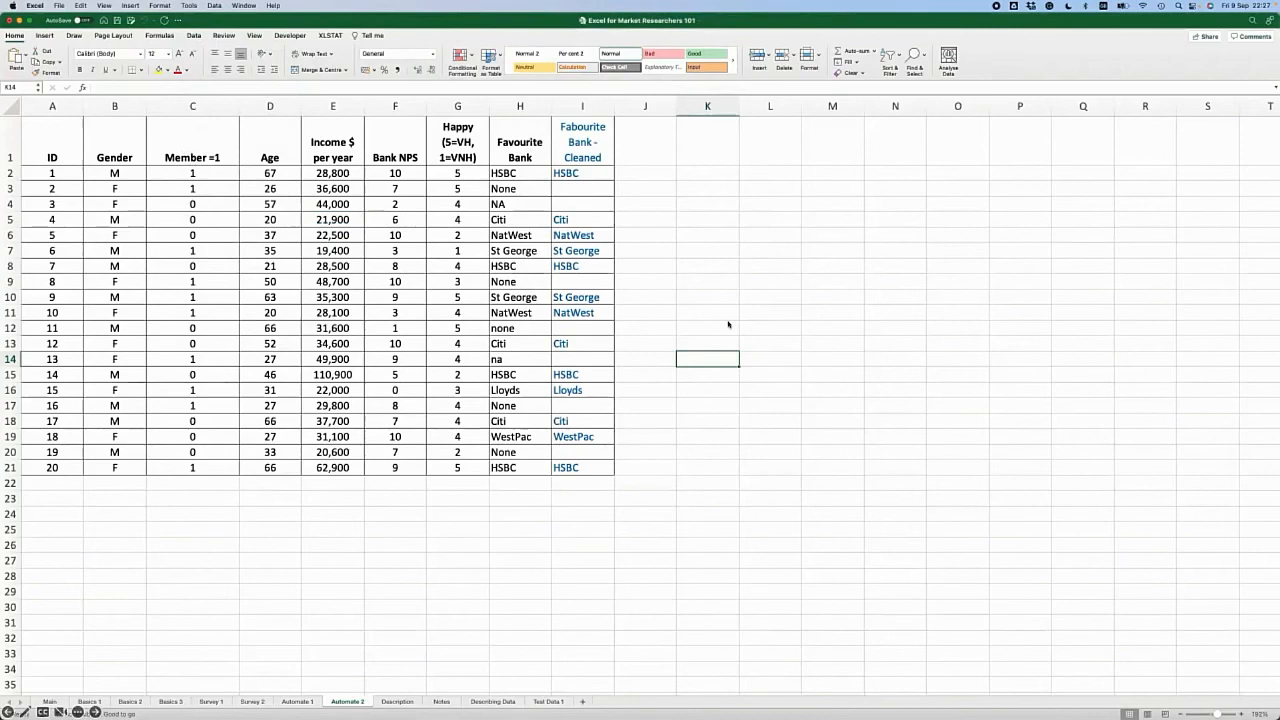